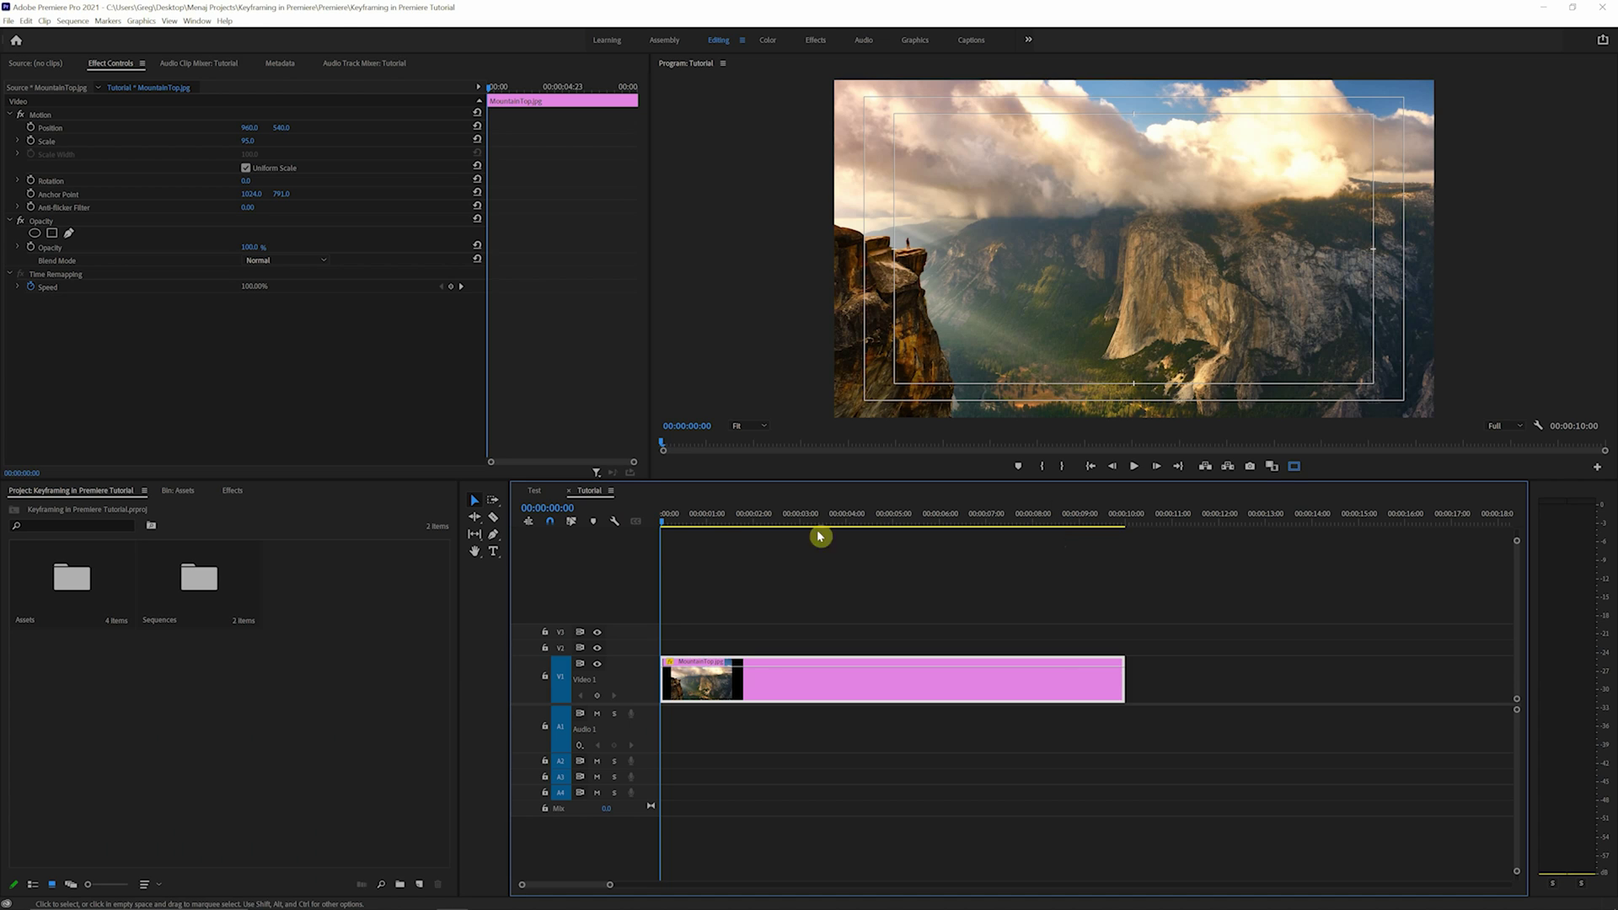
Keyframe MountainTop.jpg's Scale at 95 at the start and 105 at 00:00:07:13
left_click_drag(703, 525, 653, 516)
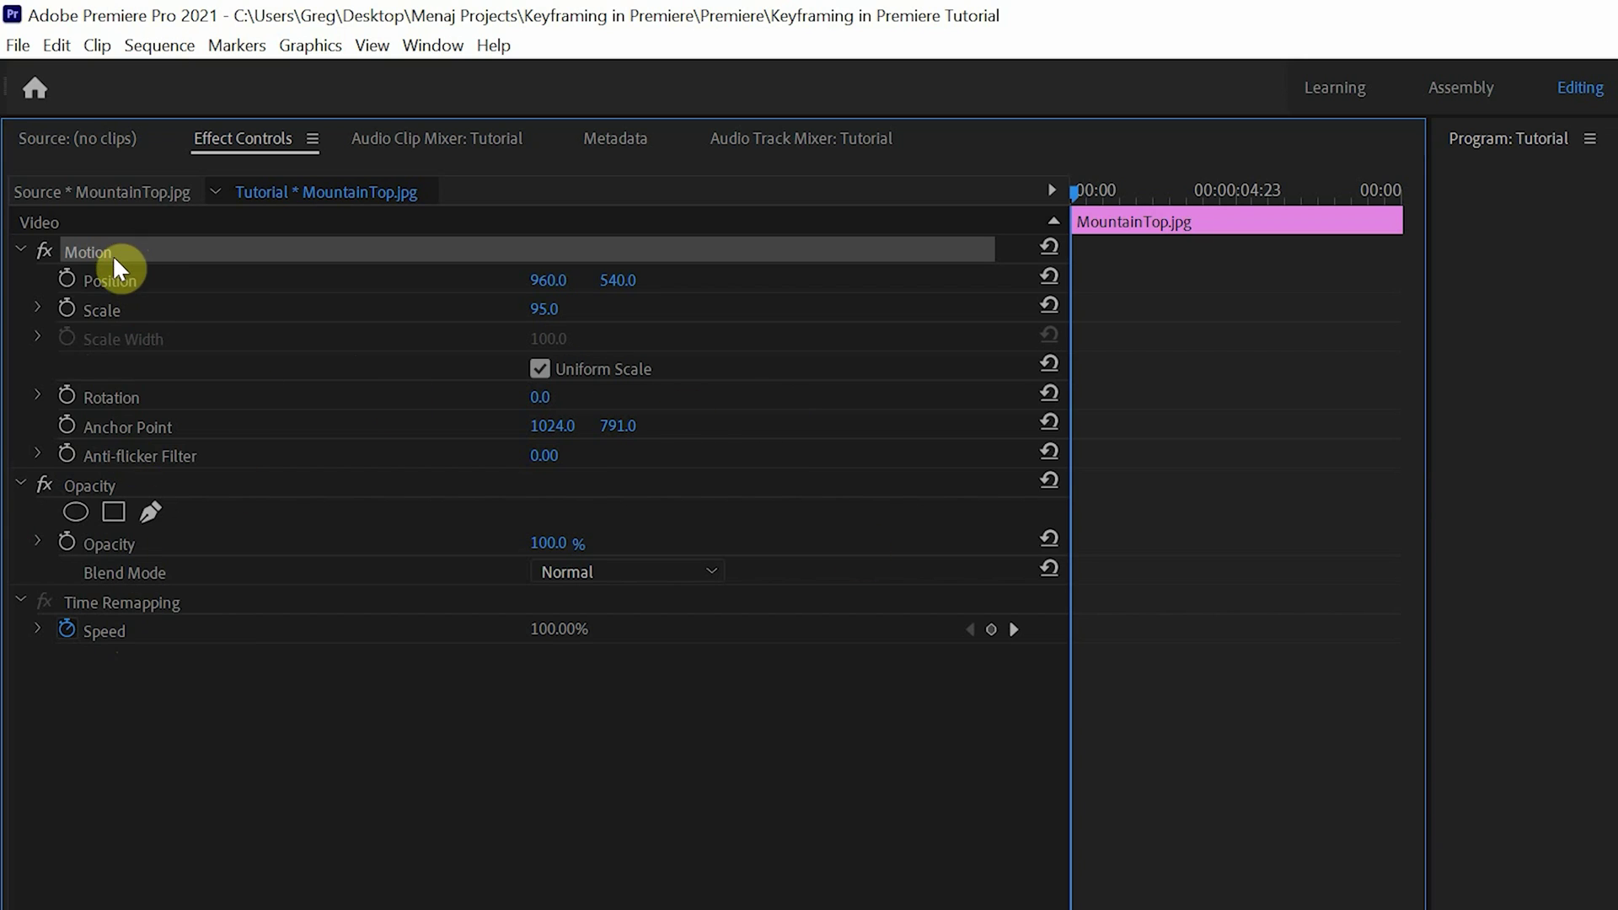
left_click(114, 462)
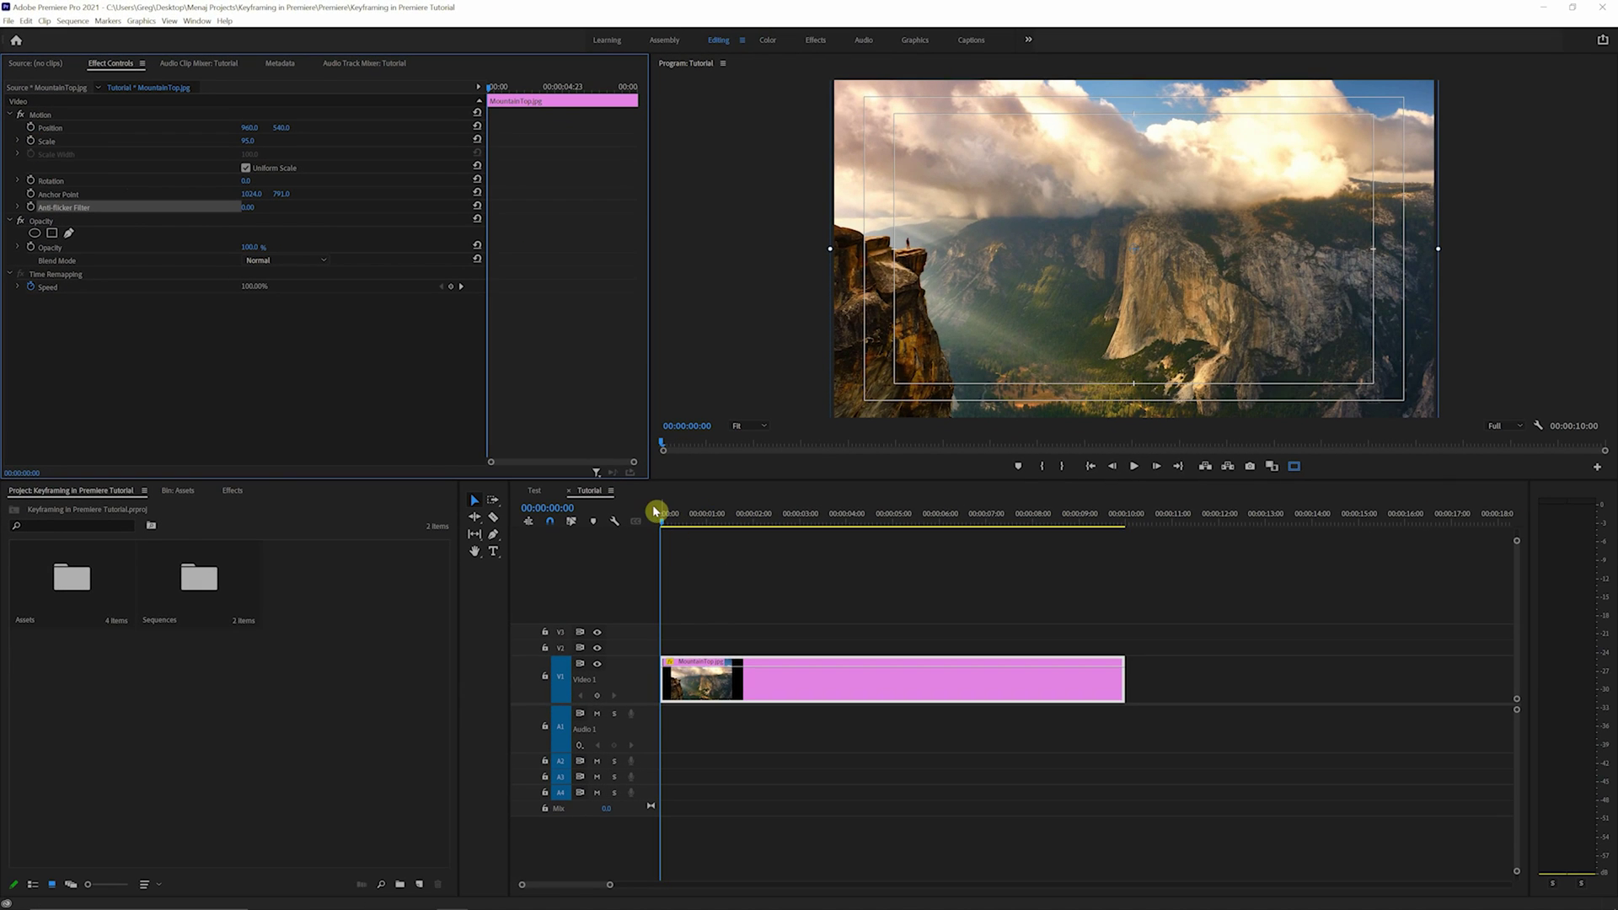
left_click(30, 141)
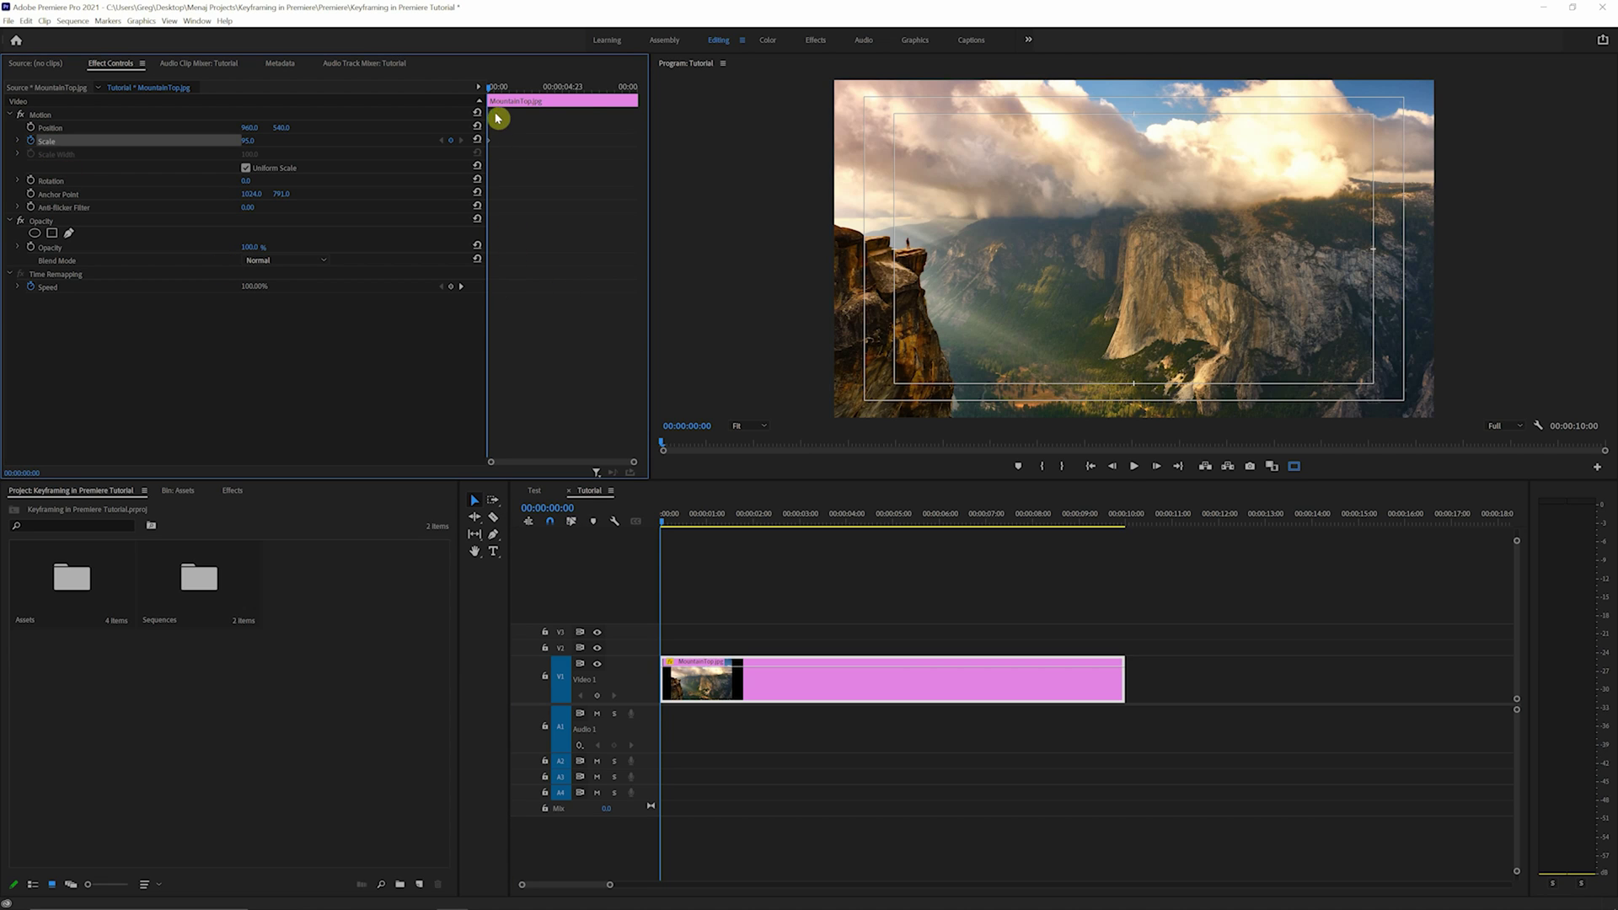
left_click_drag(491, 87, 604, 96)
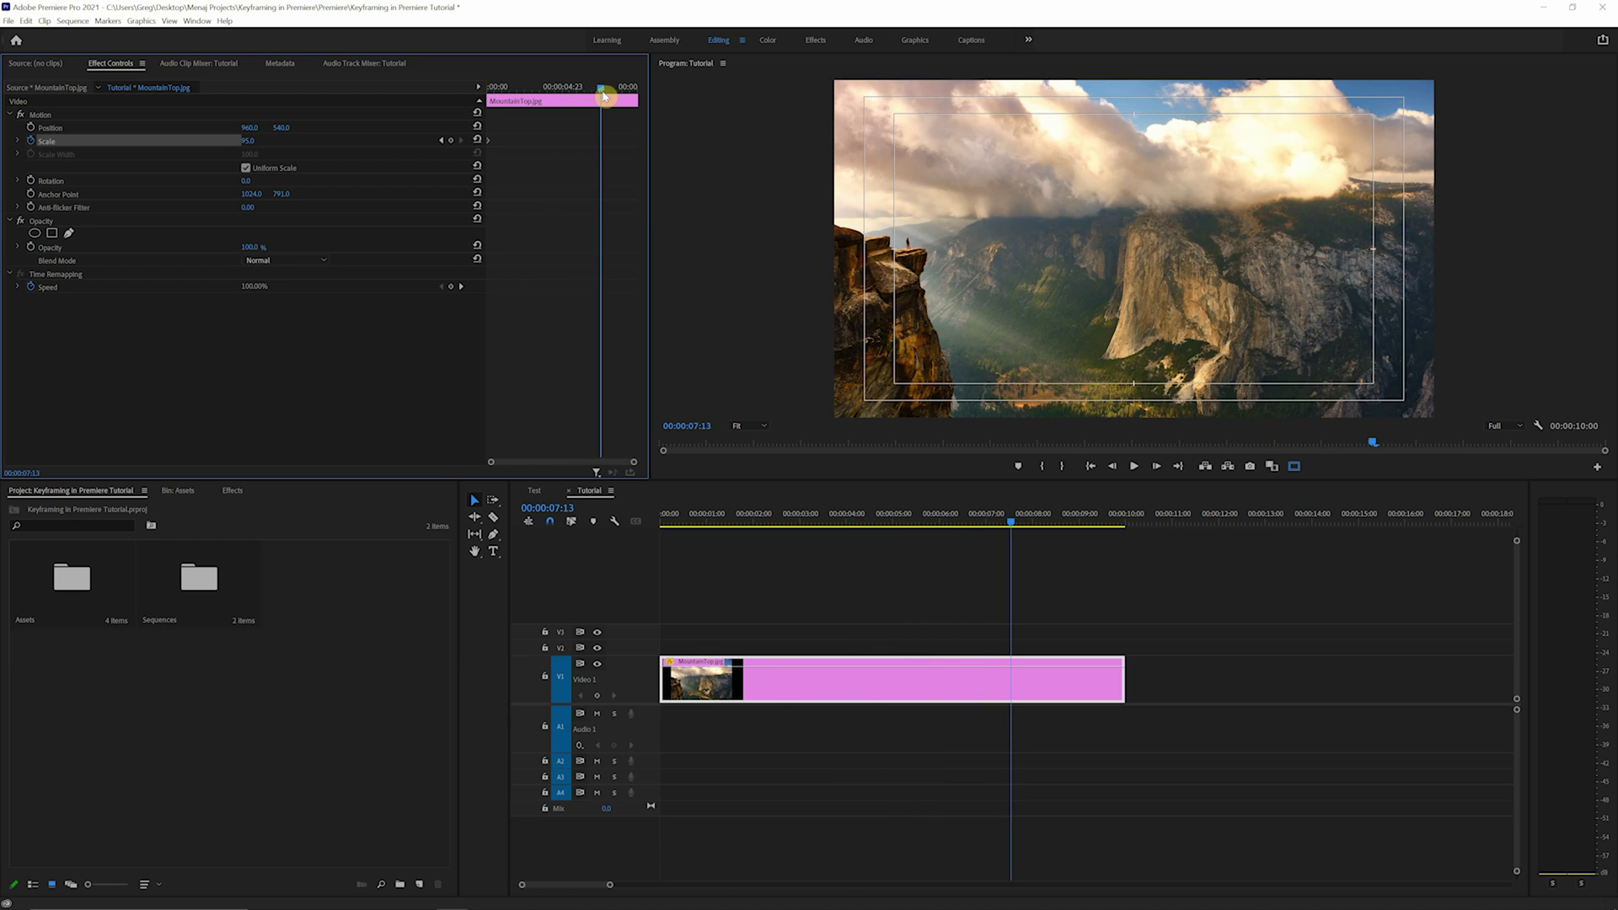
left_click(265, 139)
key("Return")
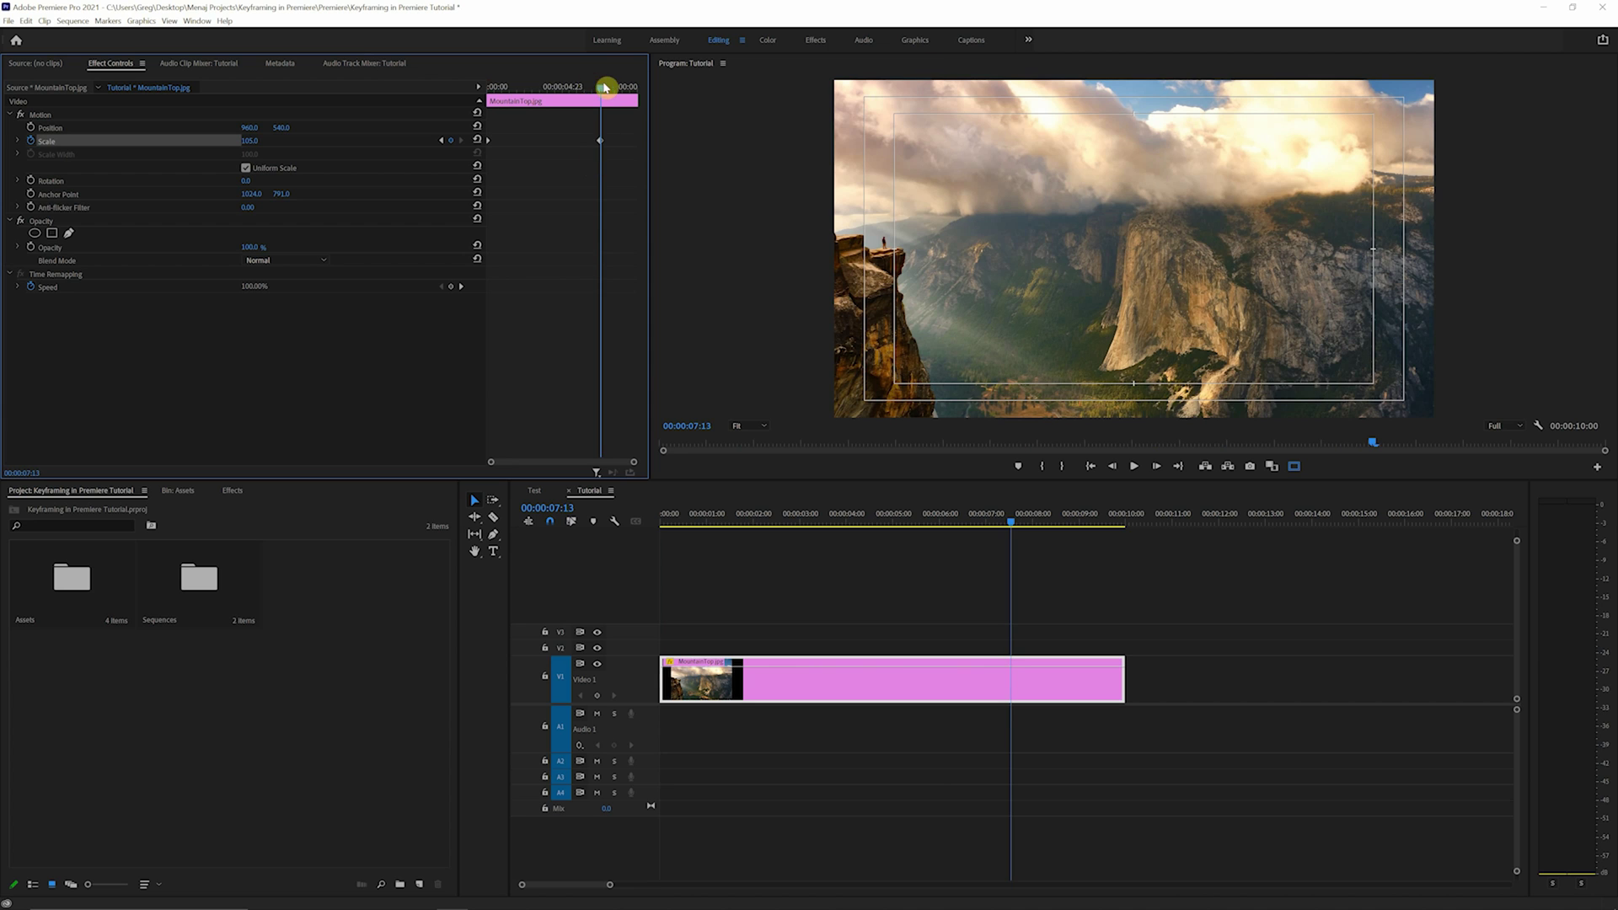
Scrub through the sequence to preview the slow zoom-in
mouse_move(600, 88)
left_mouse_down()
mouse_move(522, 89)
mouse_move(580, 88)
mouse_move(604, 108)
left_mouse_up()
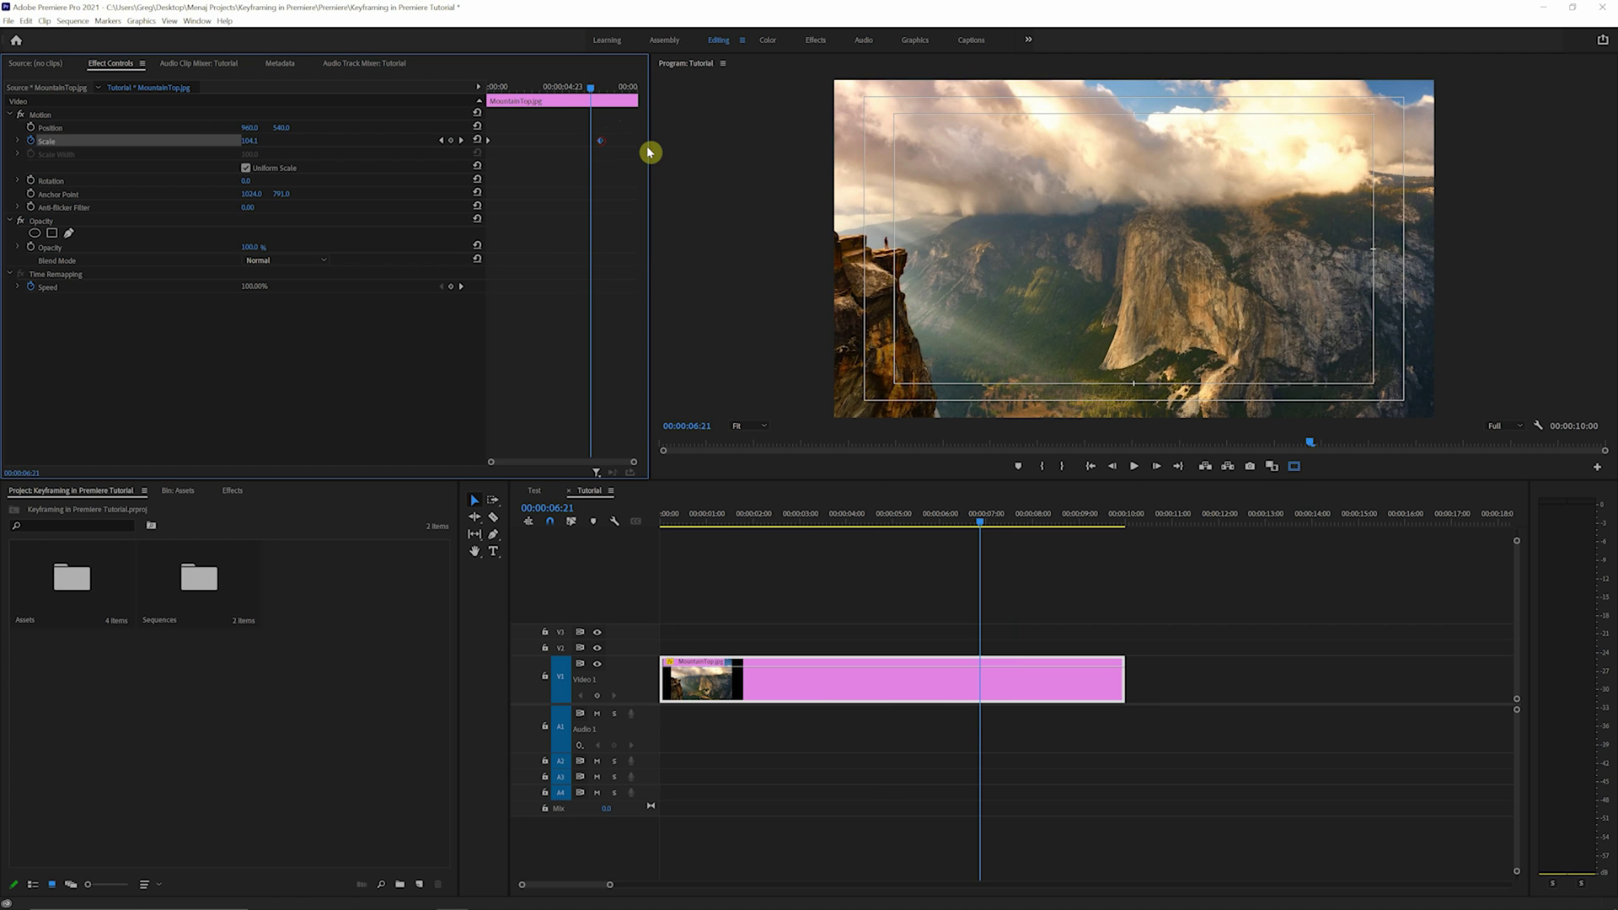
left_click(1118, 517)
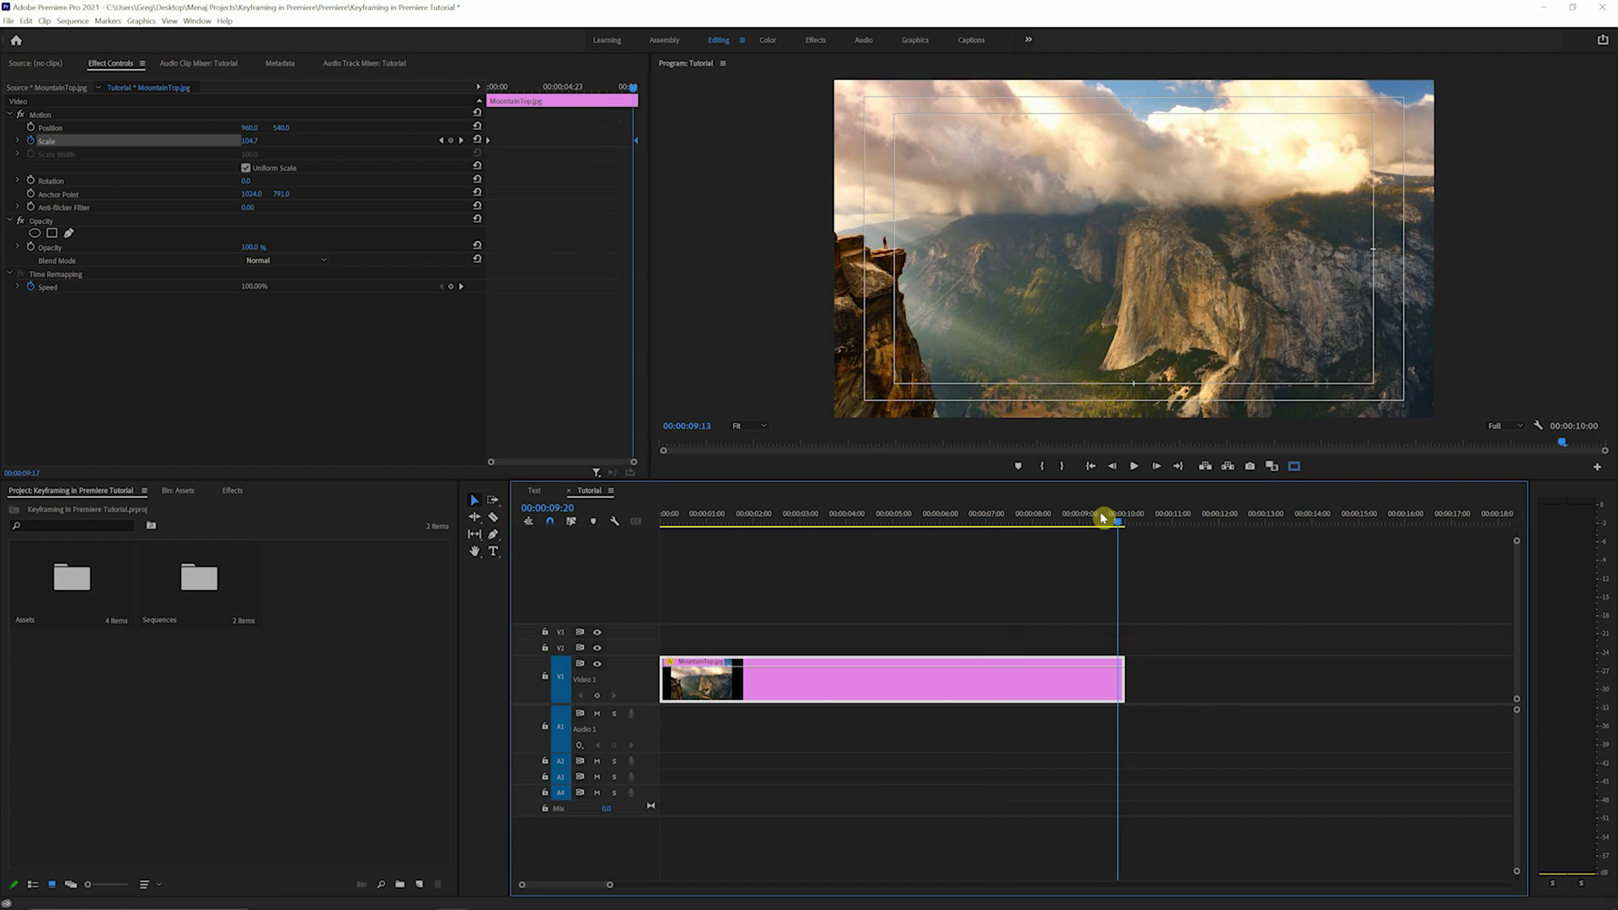
left_click(662, 522)
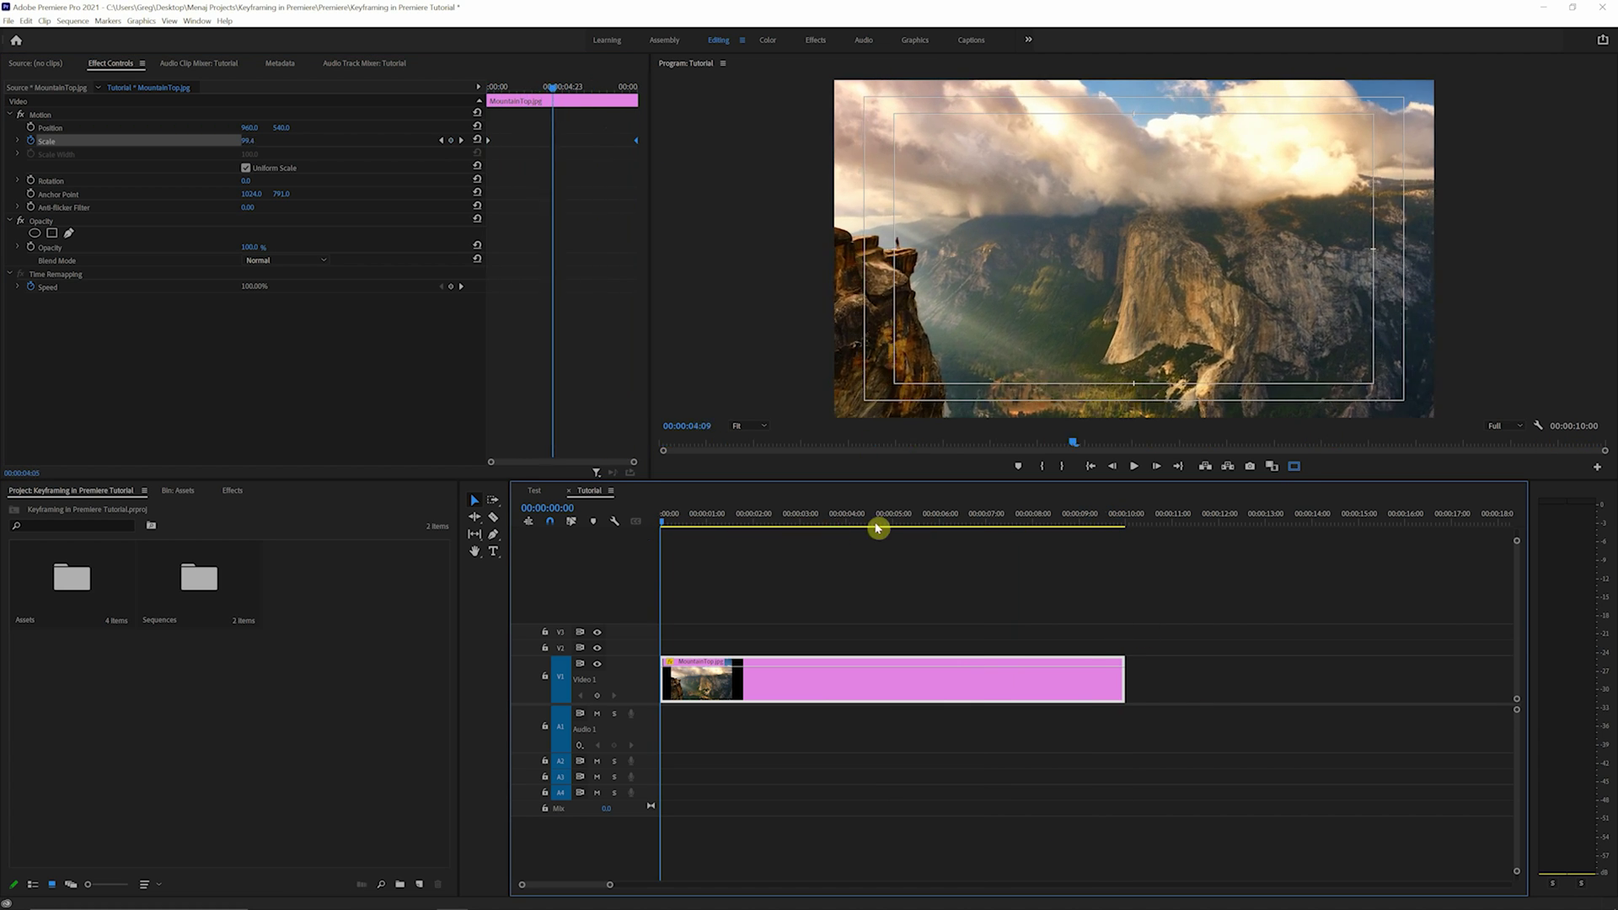
left_click_drag(877, 528, 619, 516)
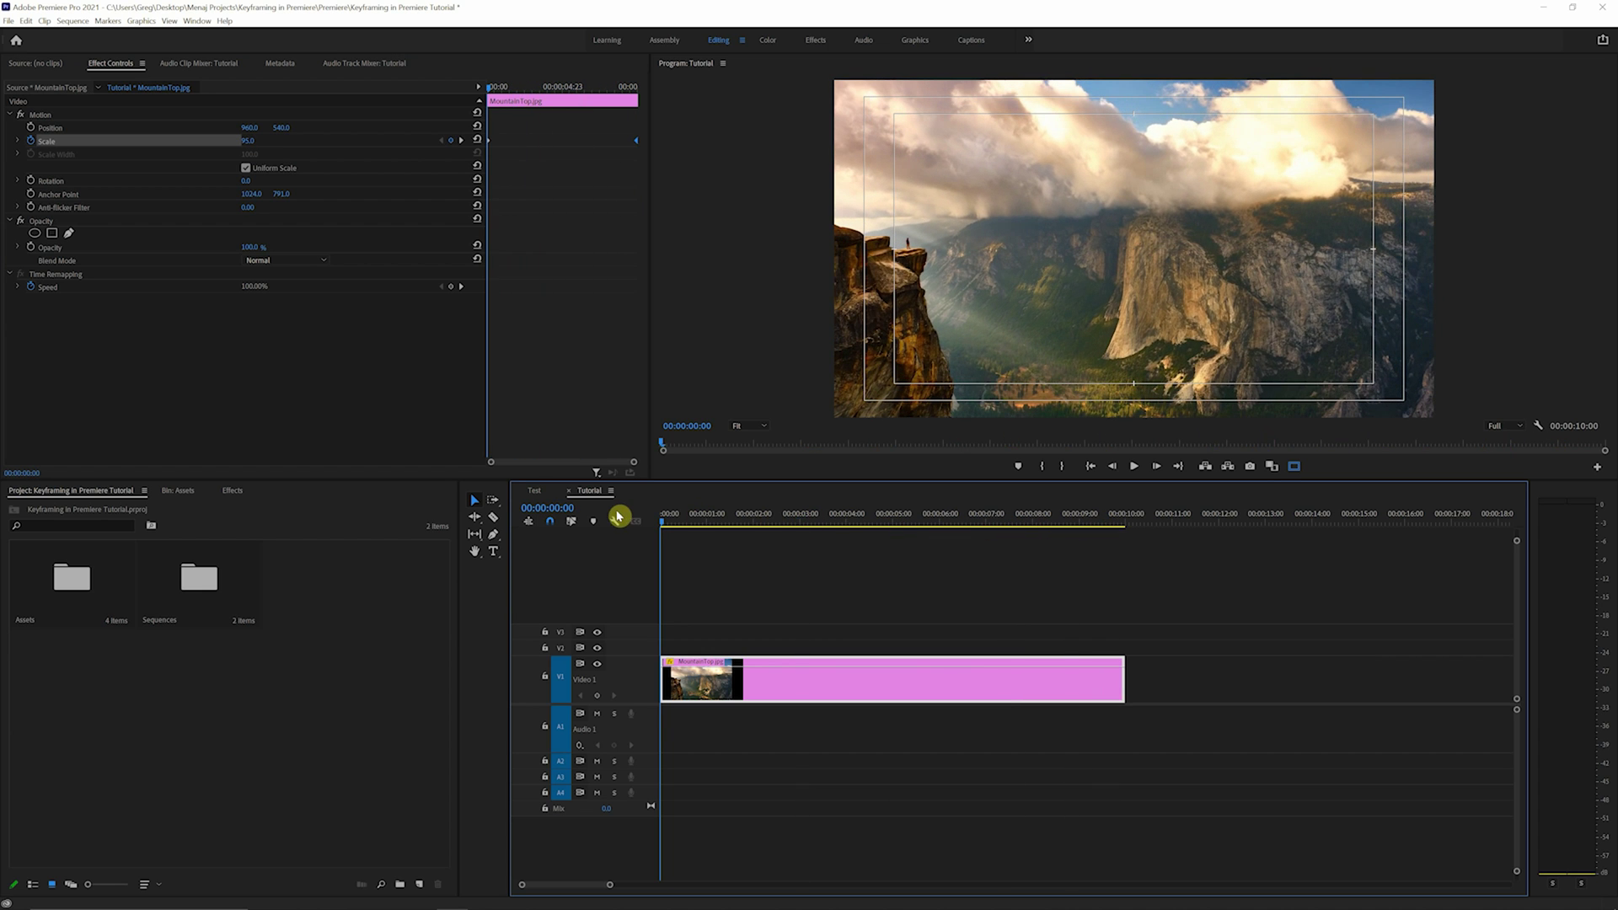
Keyframe Position from 960, 540 at the start to Y 585 at 00:00:08:11
left_click(32, 129)
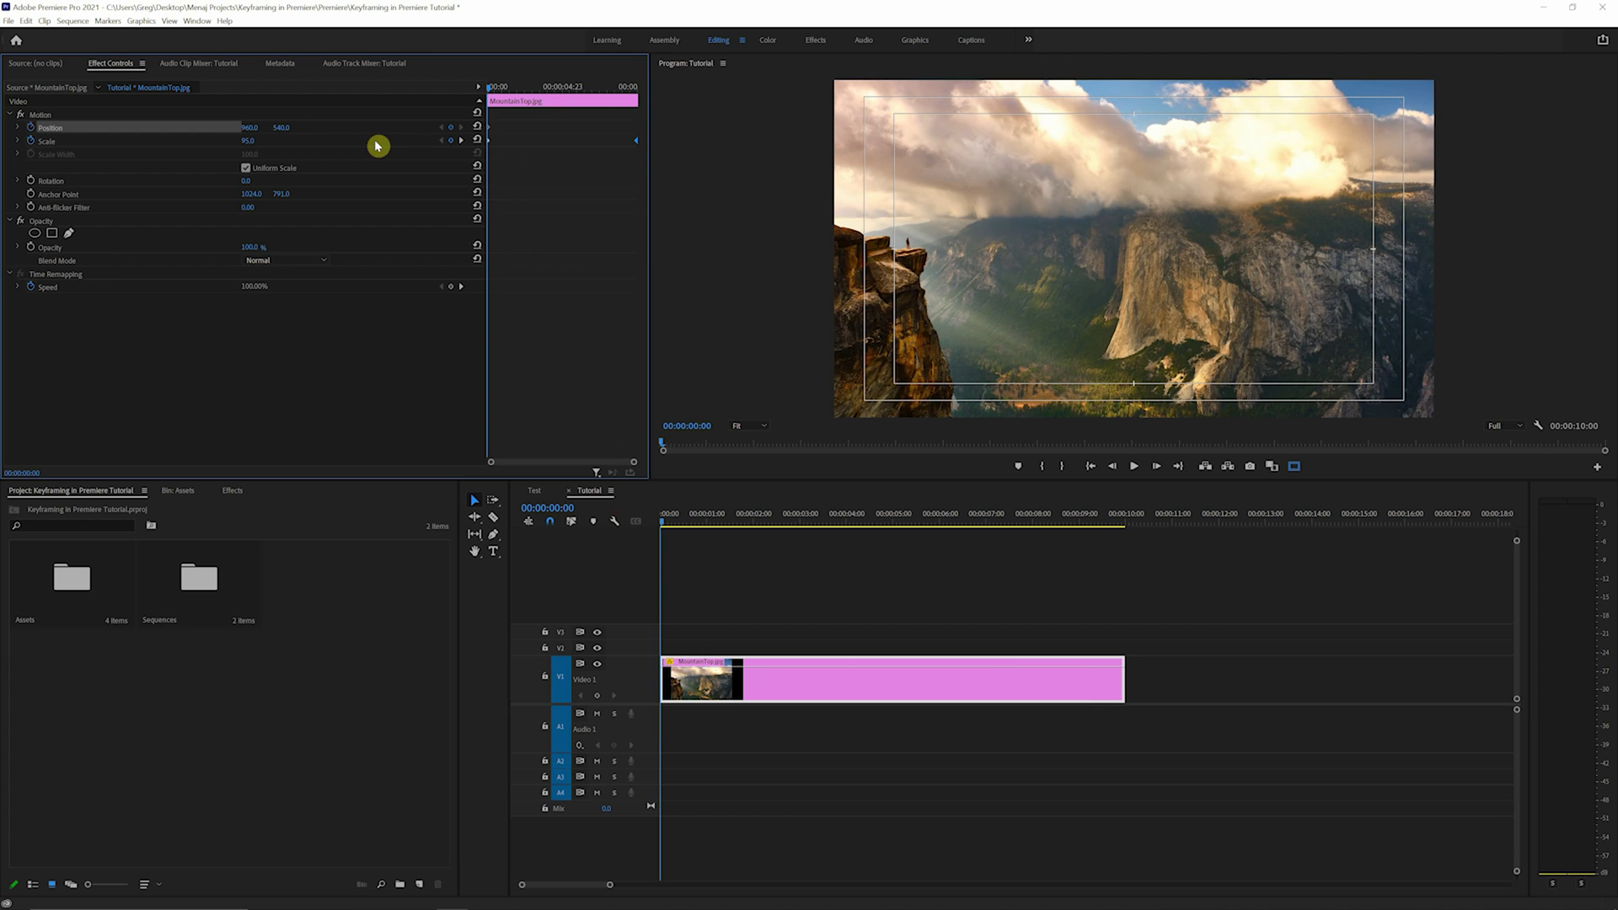
left_click(493, 91)
left_click_drag(492, 91, 614, 88)
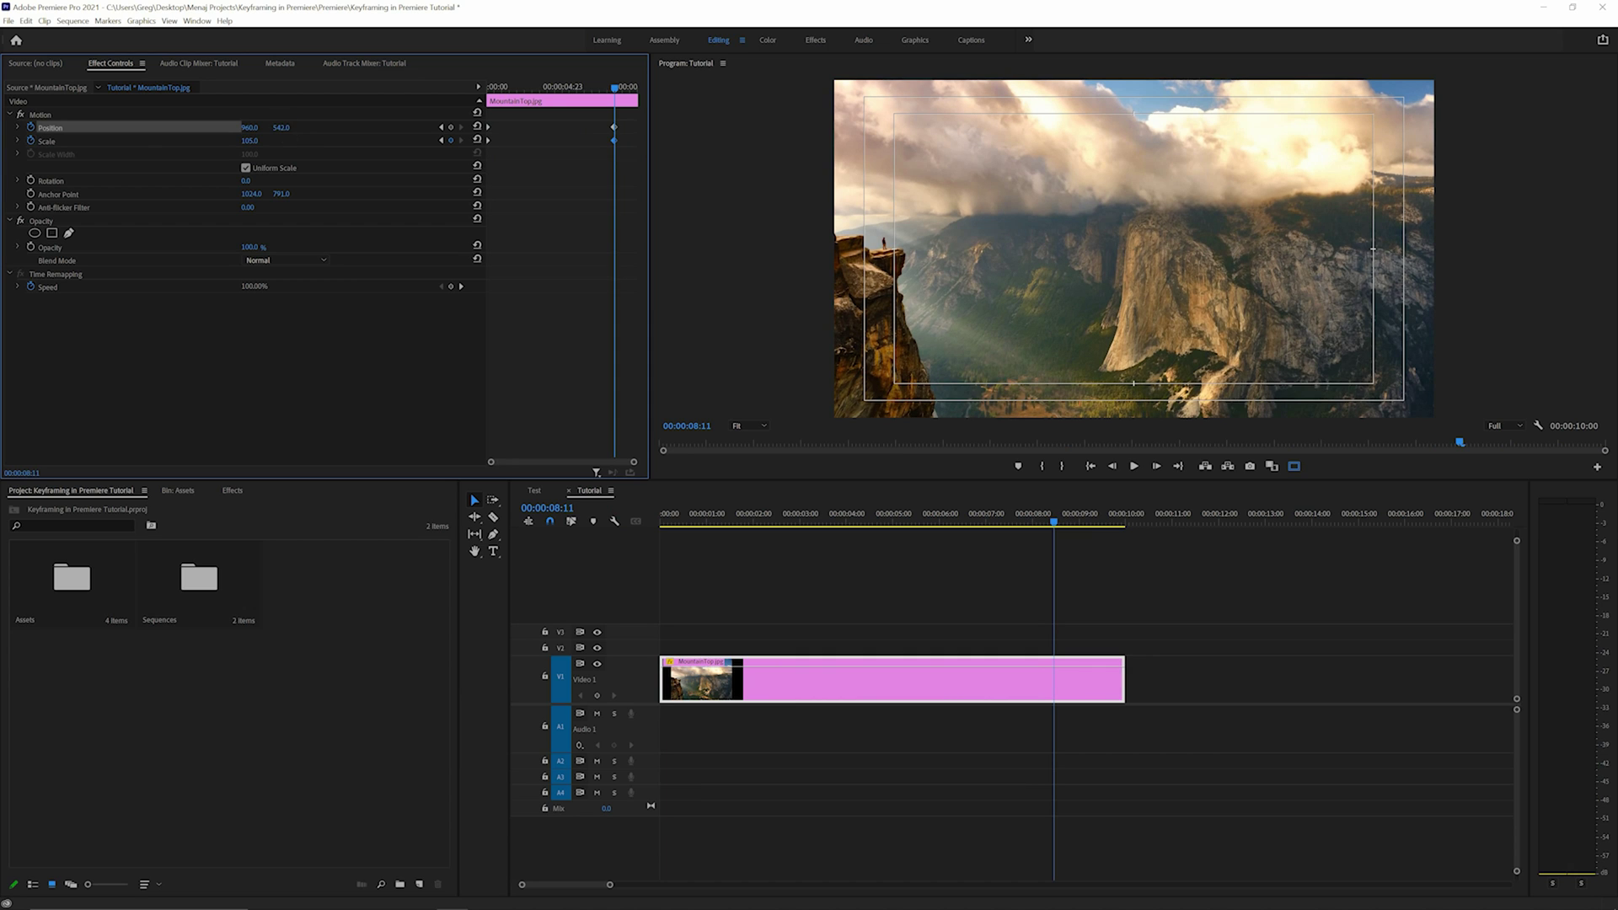
left_click(285, 127)
type("542")
key("Return")
left_click(733, 123)
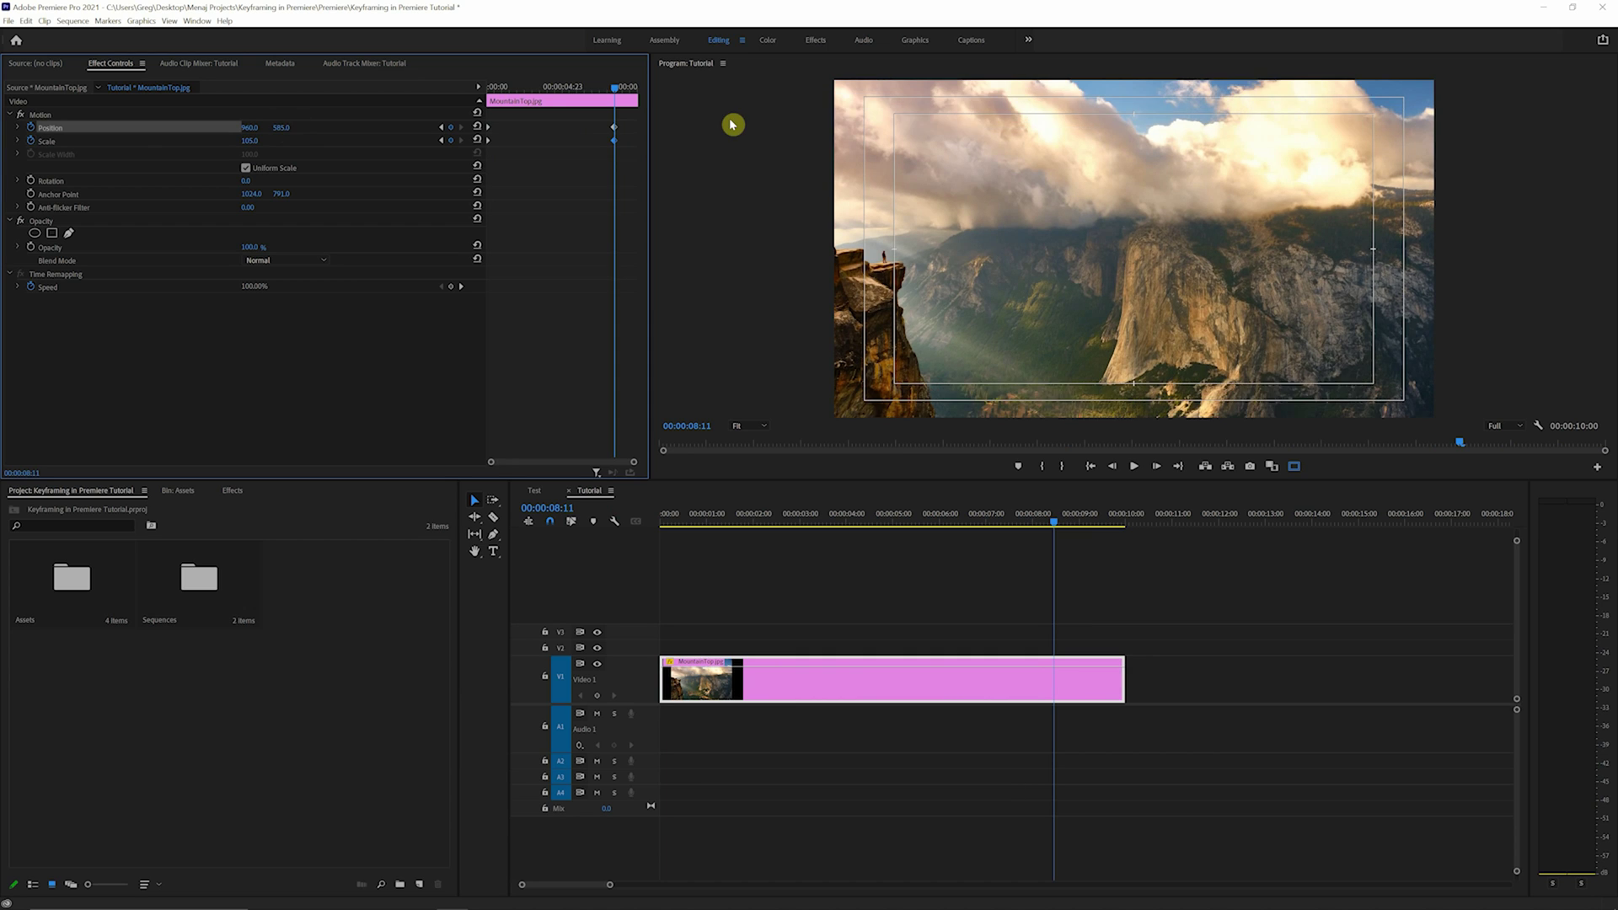
Shift the ending keyframes later to about 00:00:09:23 and play back the motion
left_click(621, 133)
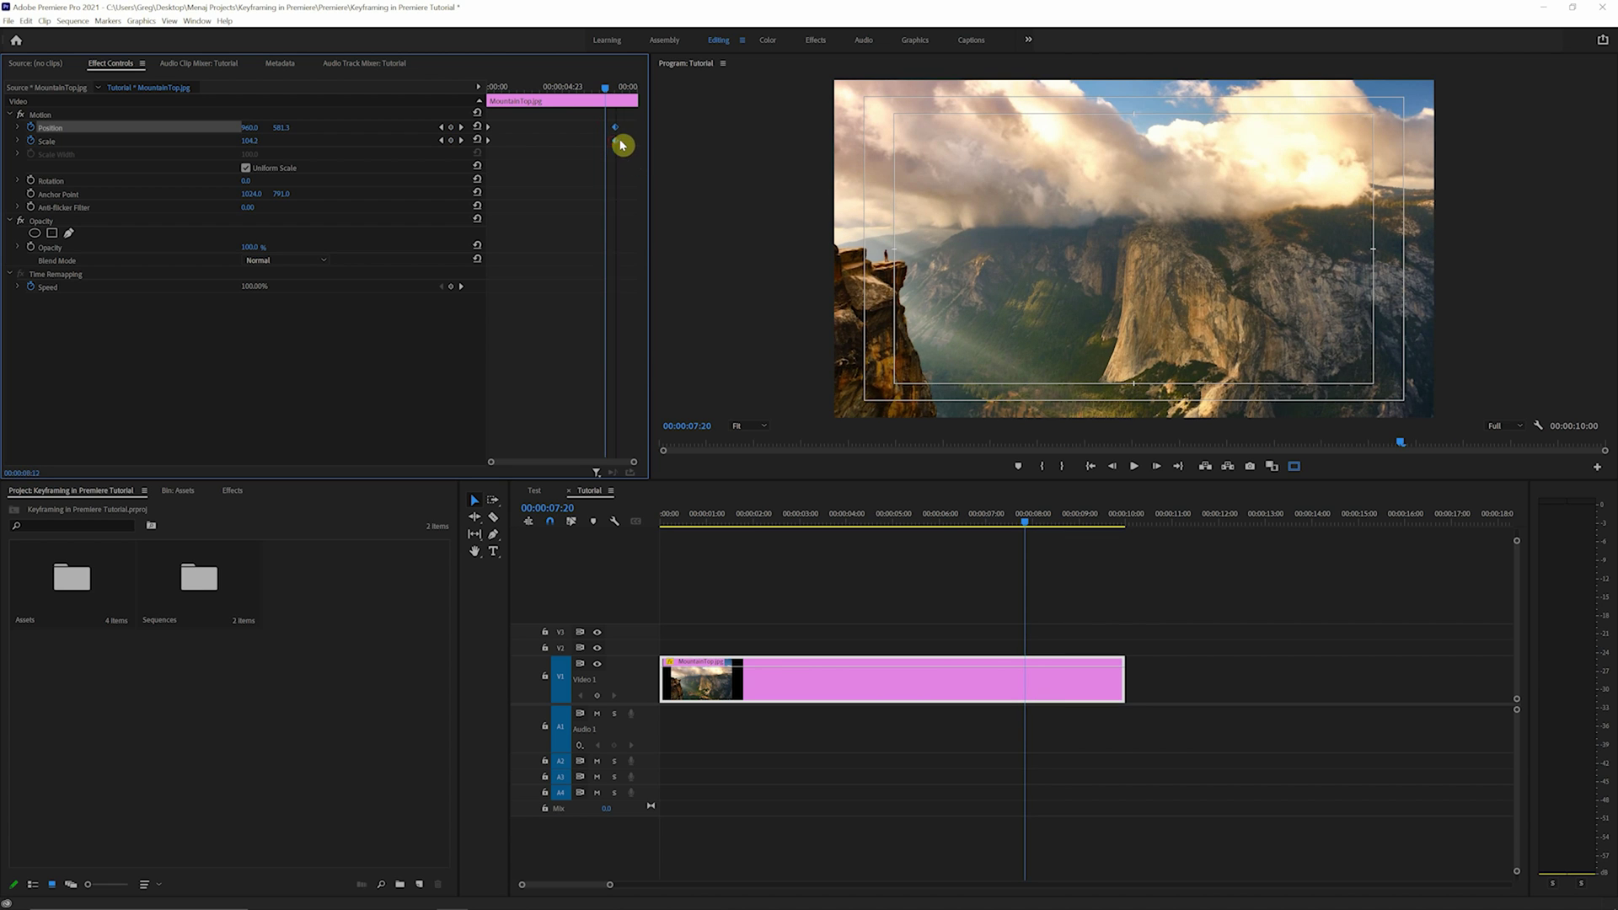
left_click_drag(621, 145, 733, 145)
left_click(666, 510)
key("space")
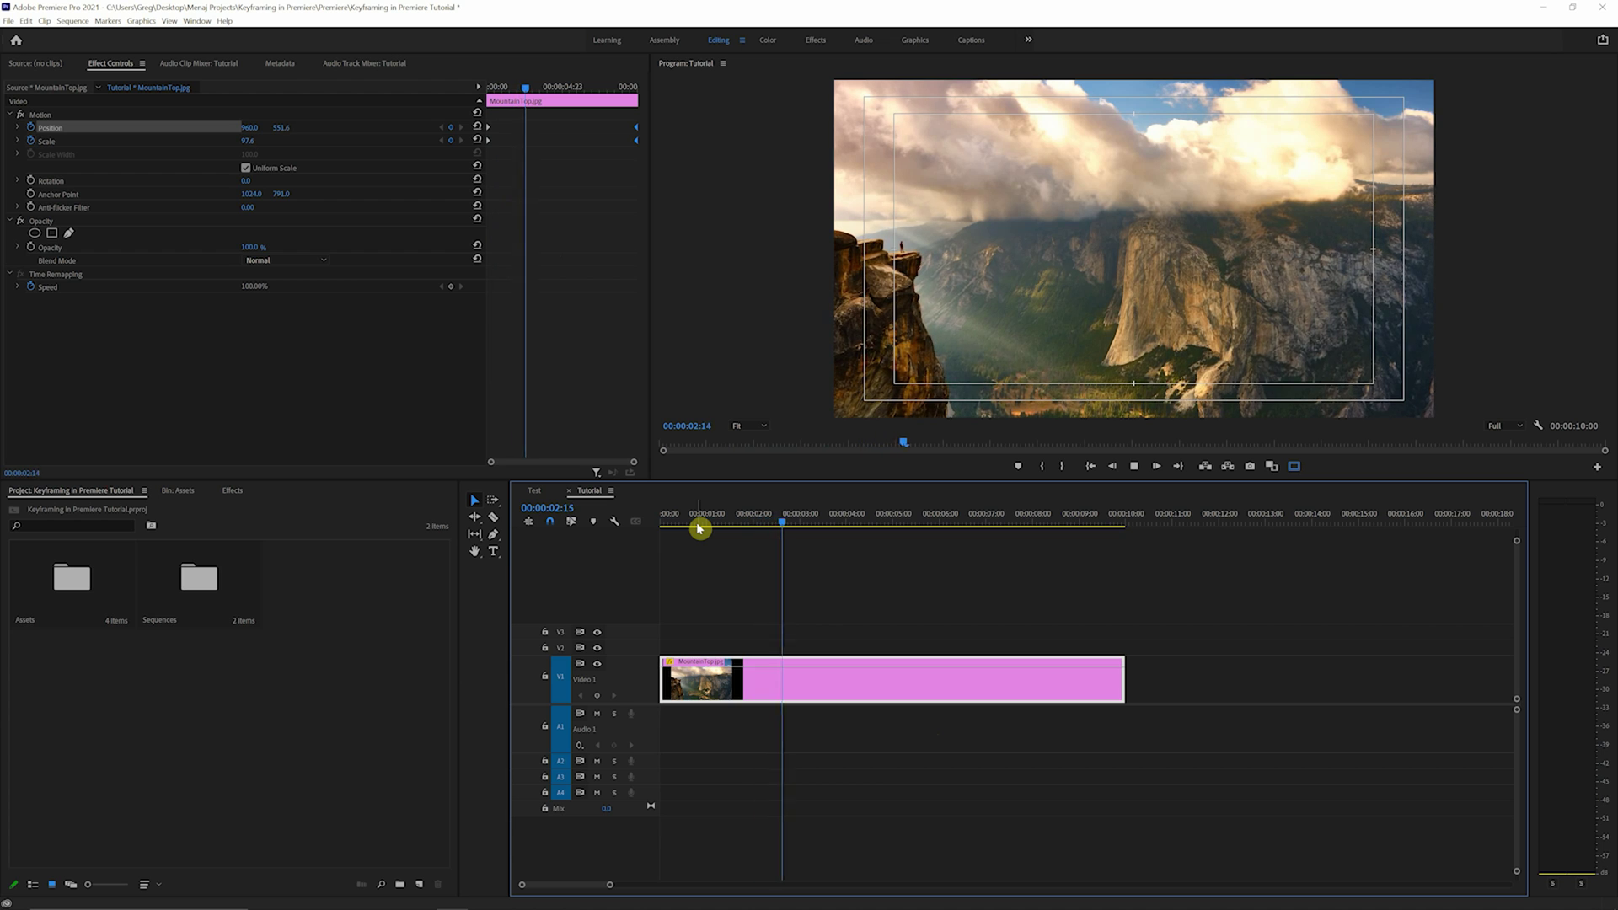
key("space")
key("Home")
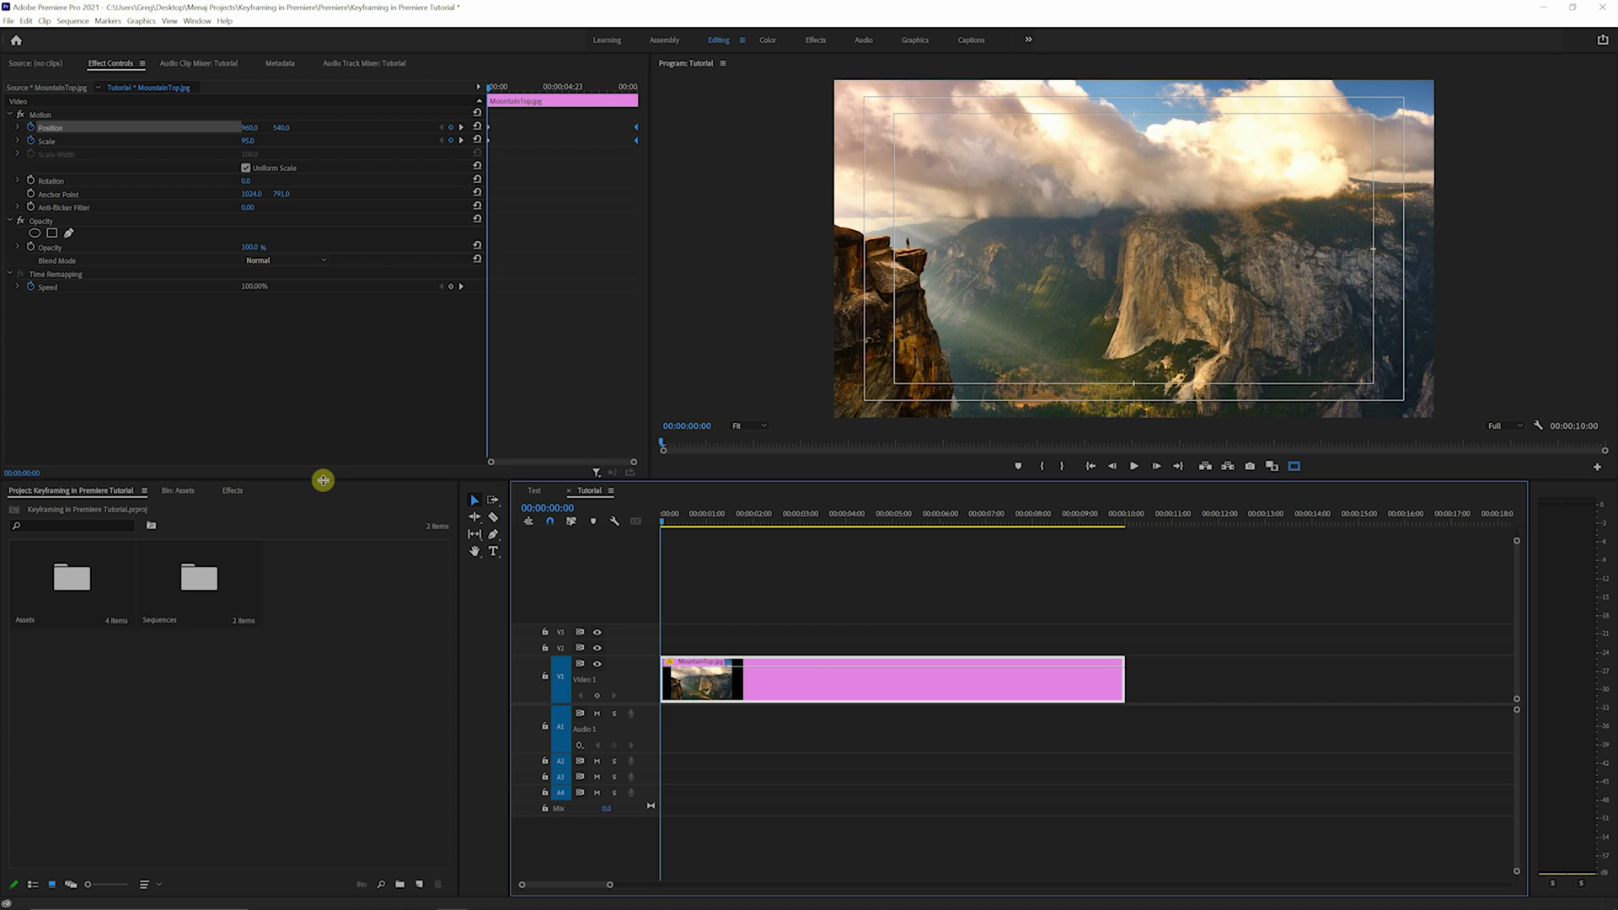
Search the Effects panel for 'blur' and apply Gaussian Blur to the mountain photo
left_click(231, 490)
left_click(52, 504)
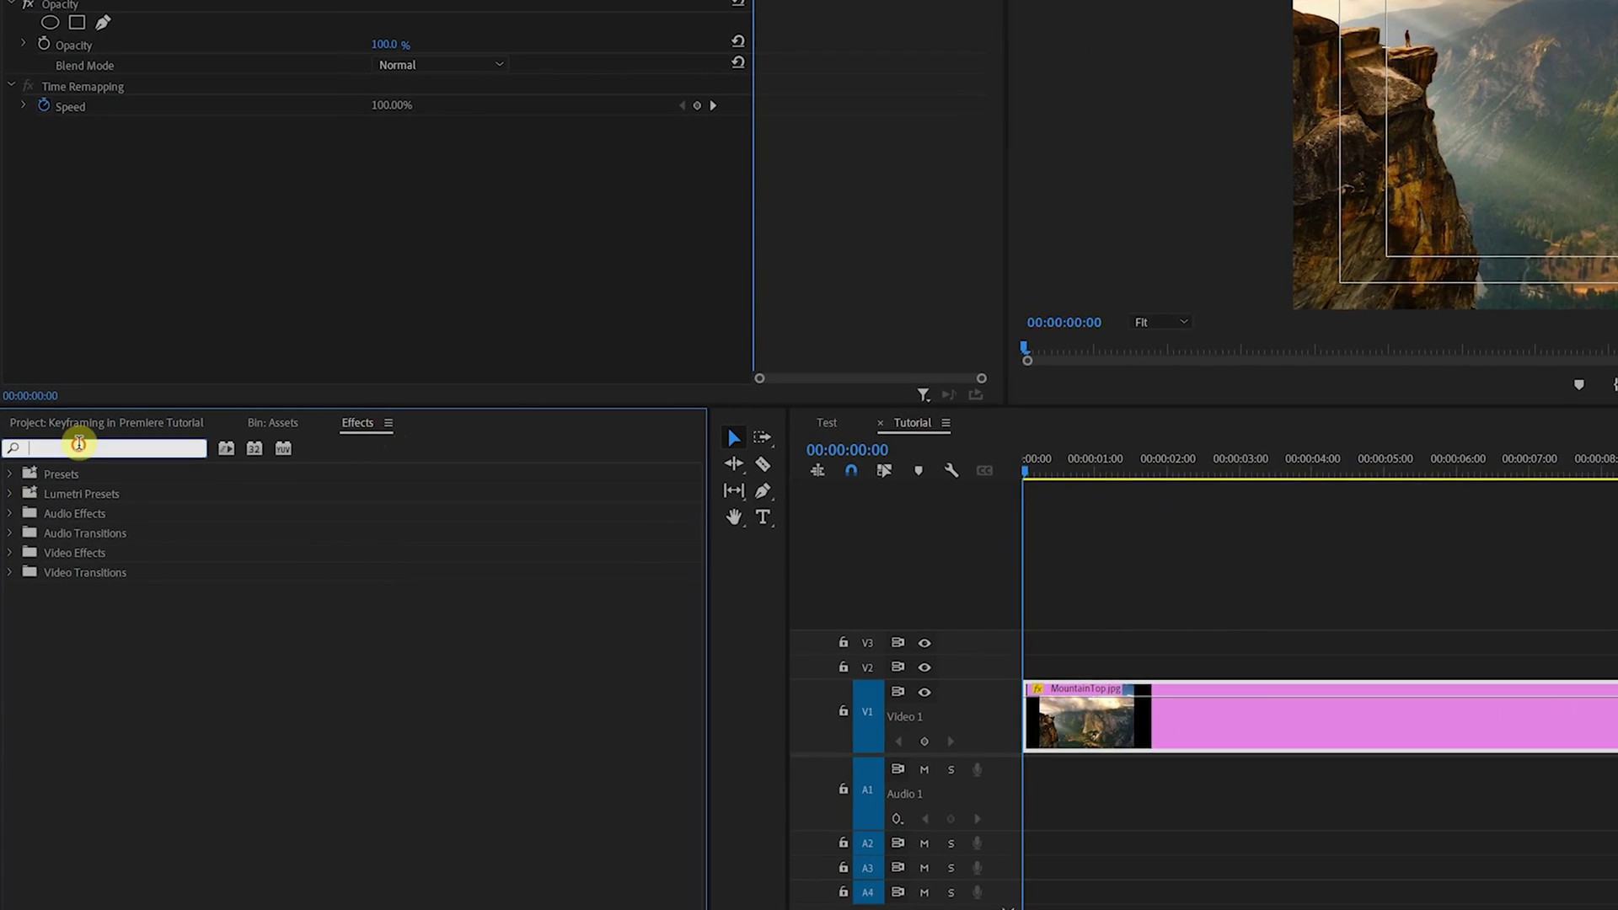
type("blur")
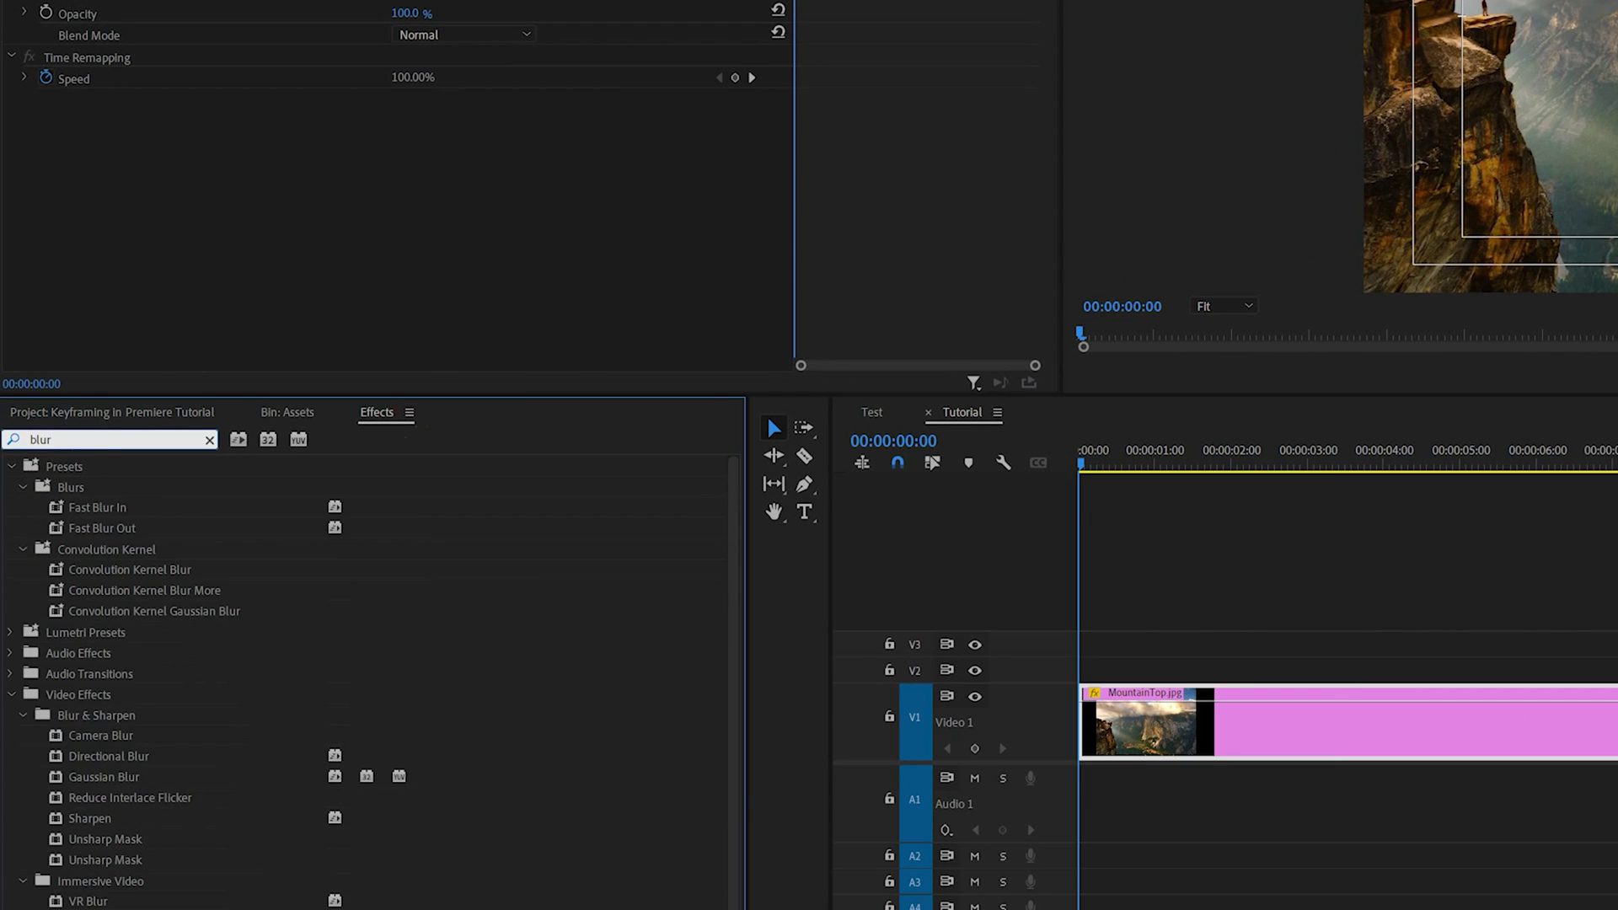
left_click(97, 776)
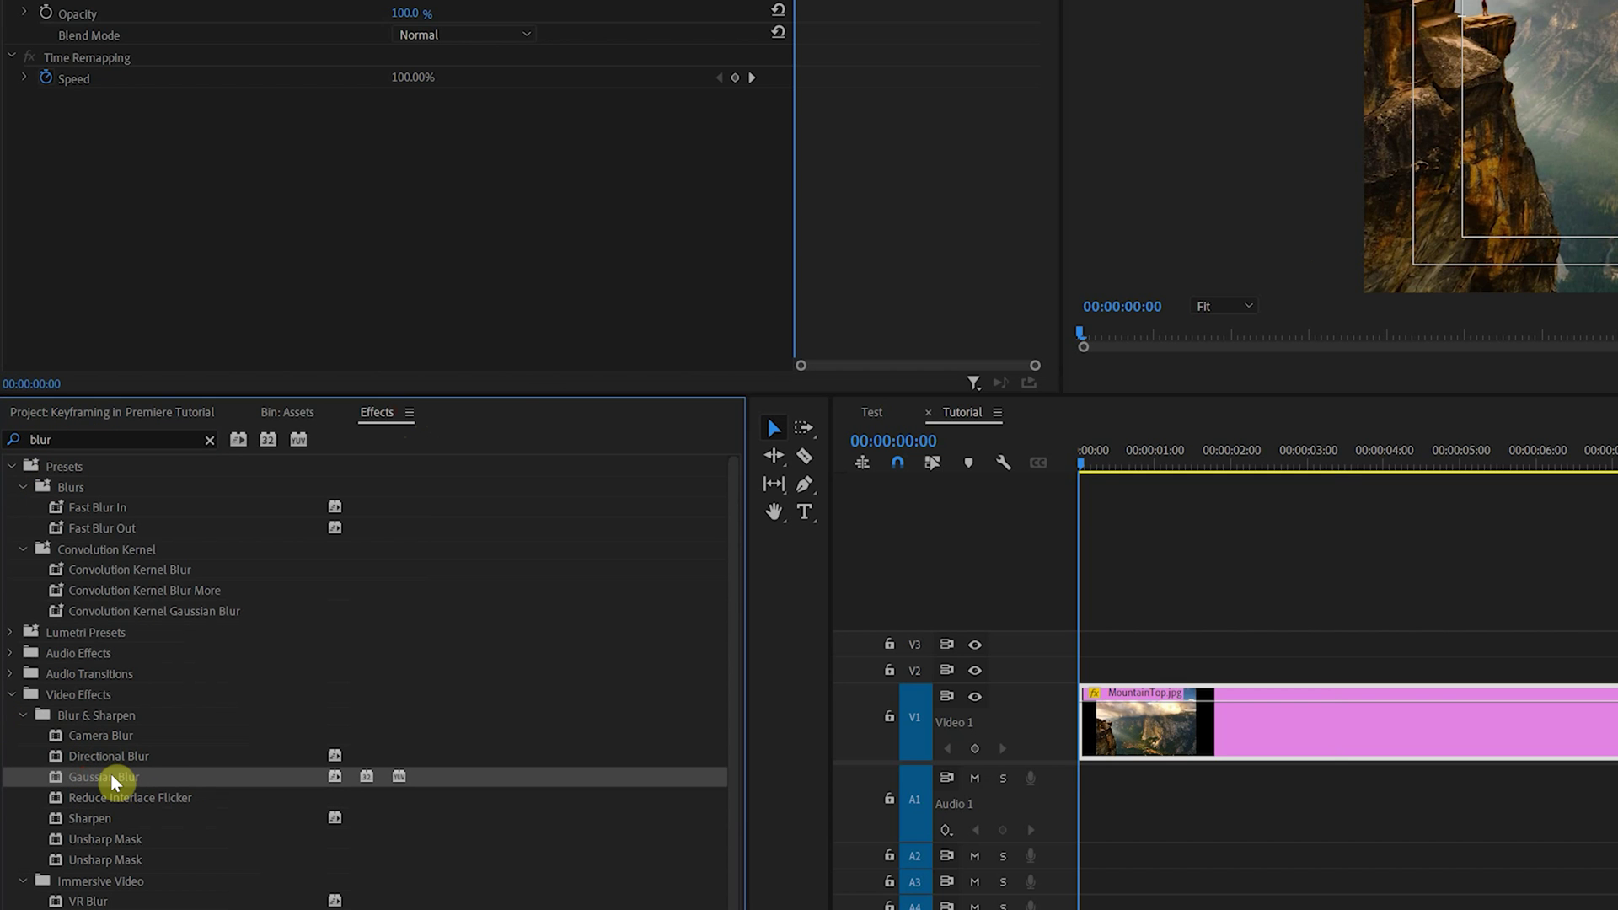
left_click_drag(114, 782, 199, 180)
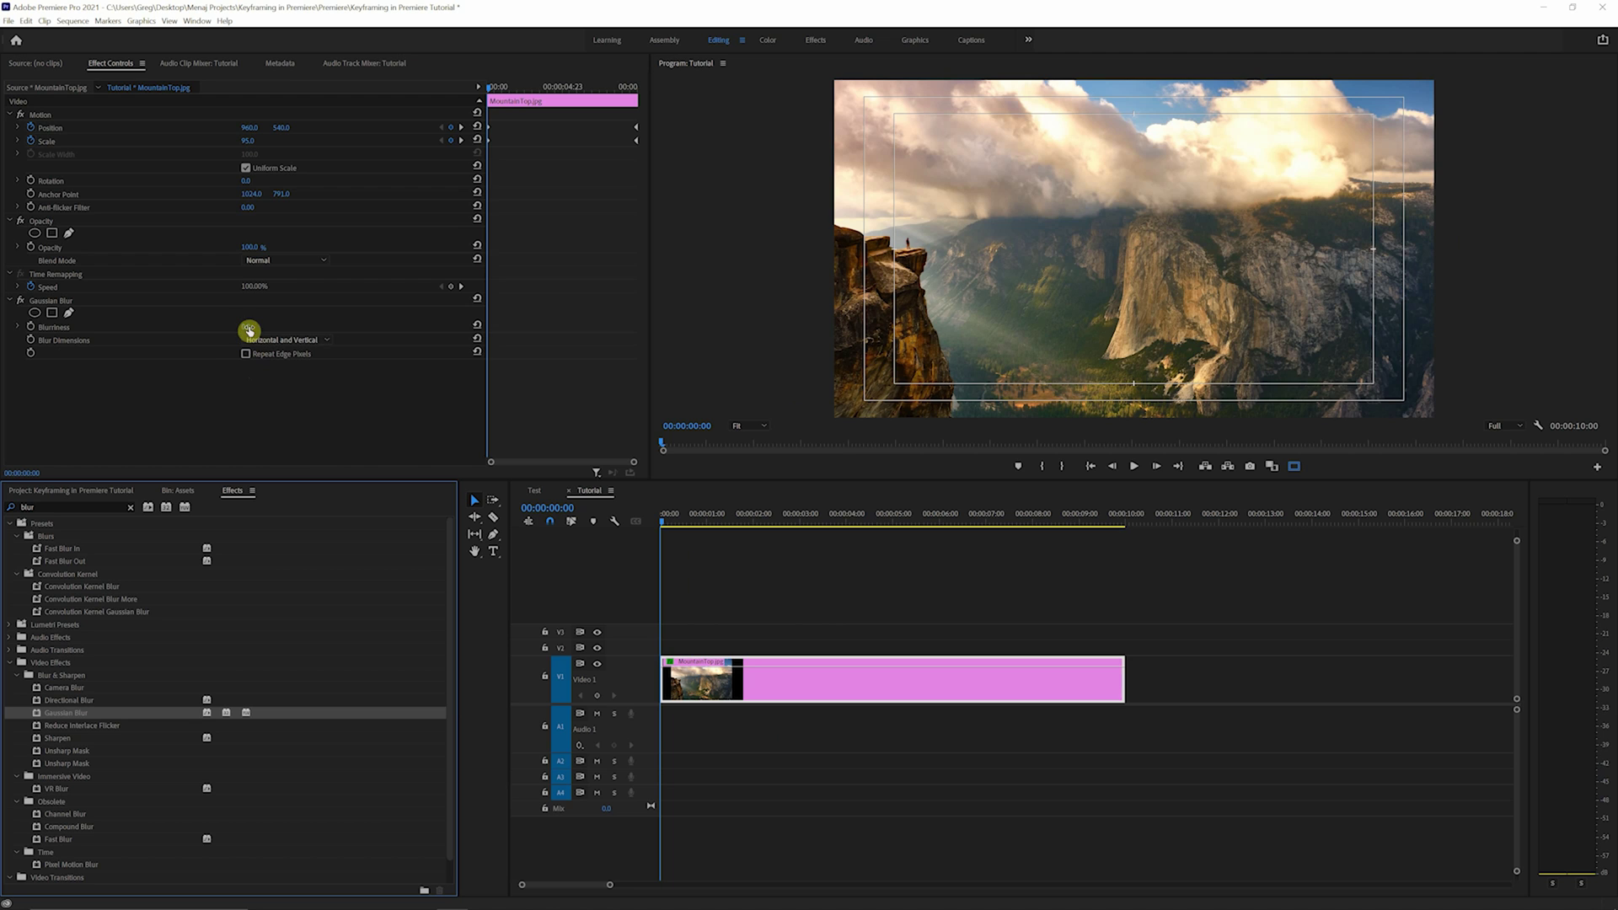
Keyframe Blurriness from 0 at the start to 50 at 00:00:09:23, then preview
left_click(31, 326)
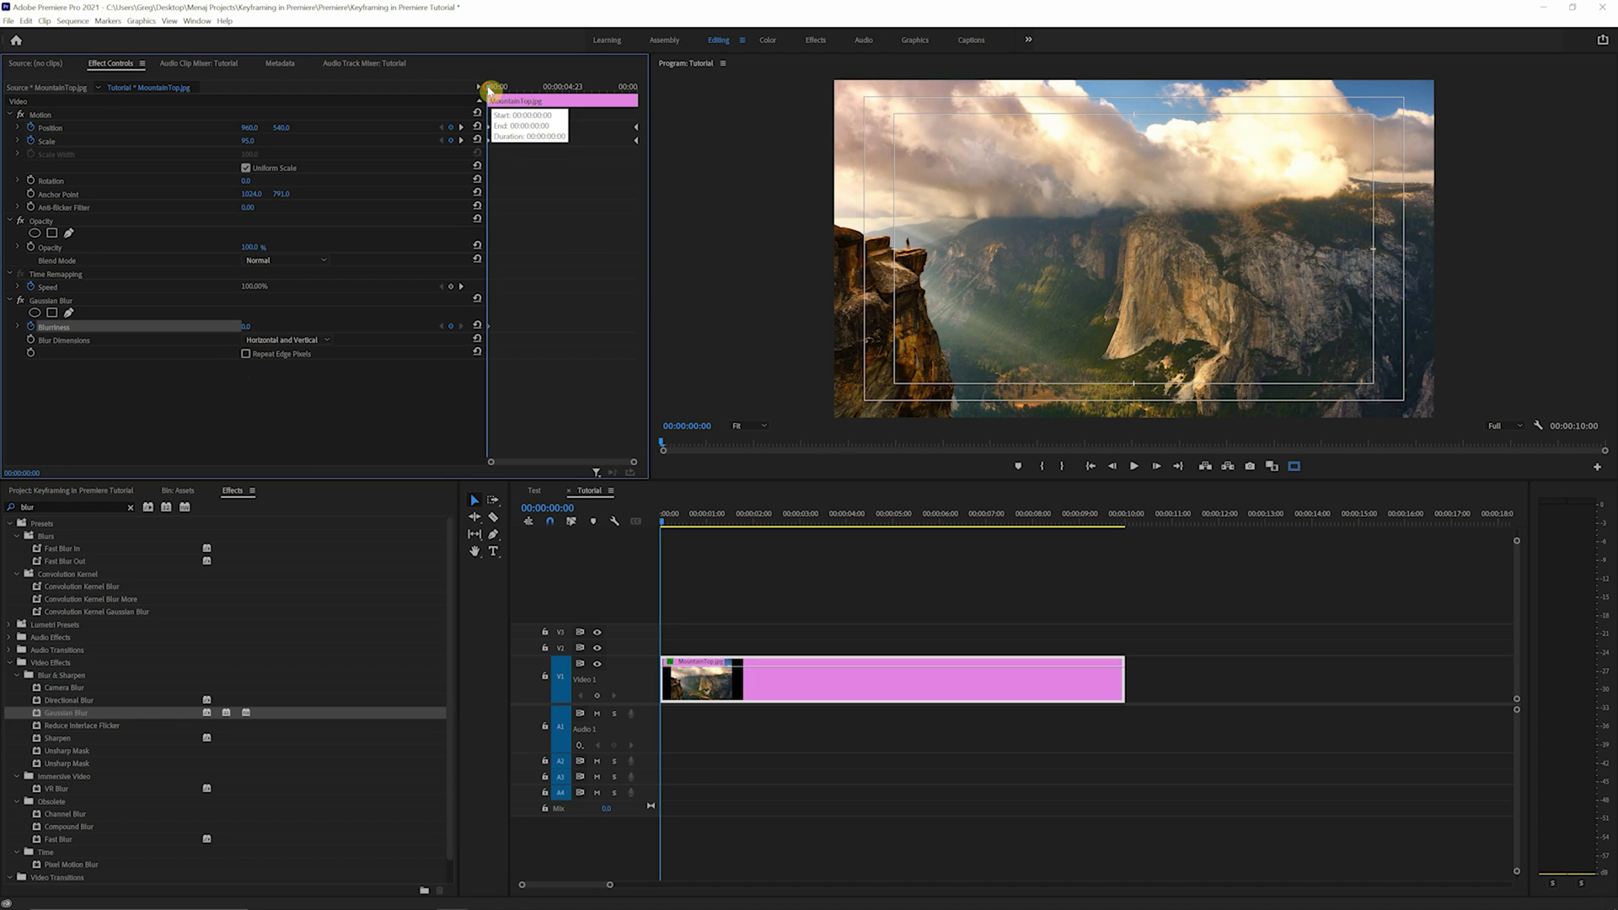
left_click(525, 88)
left_click_drag(525, 87, 607, 88)
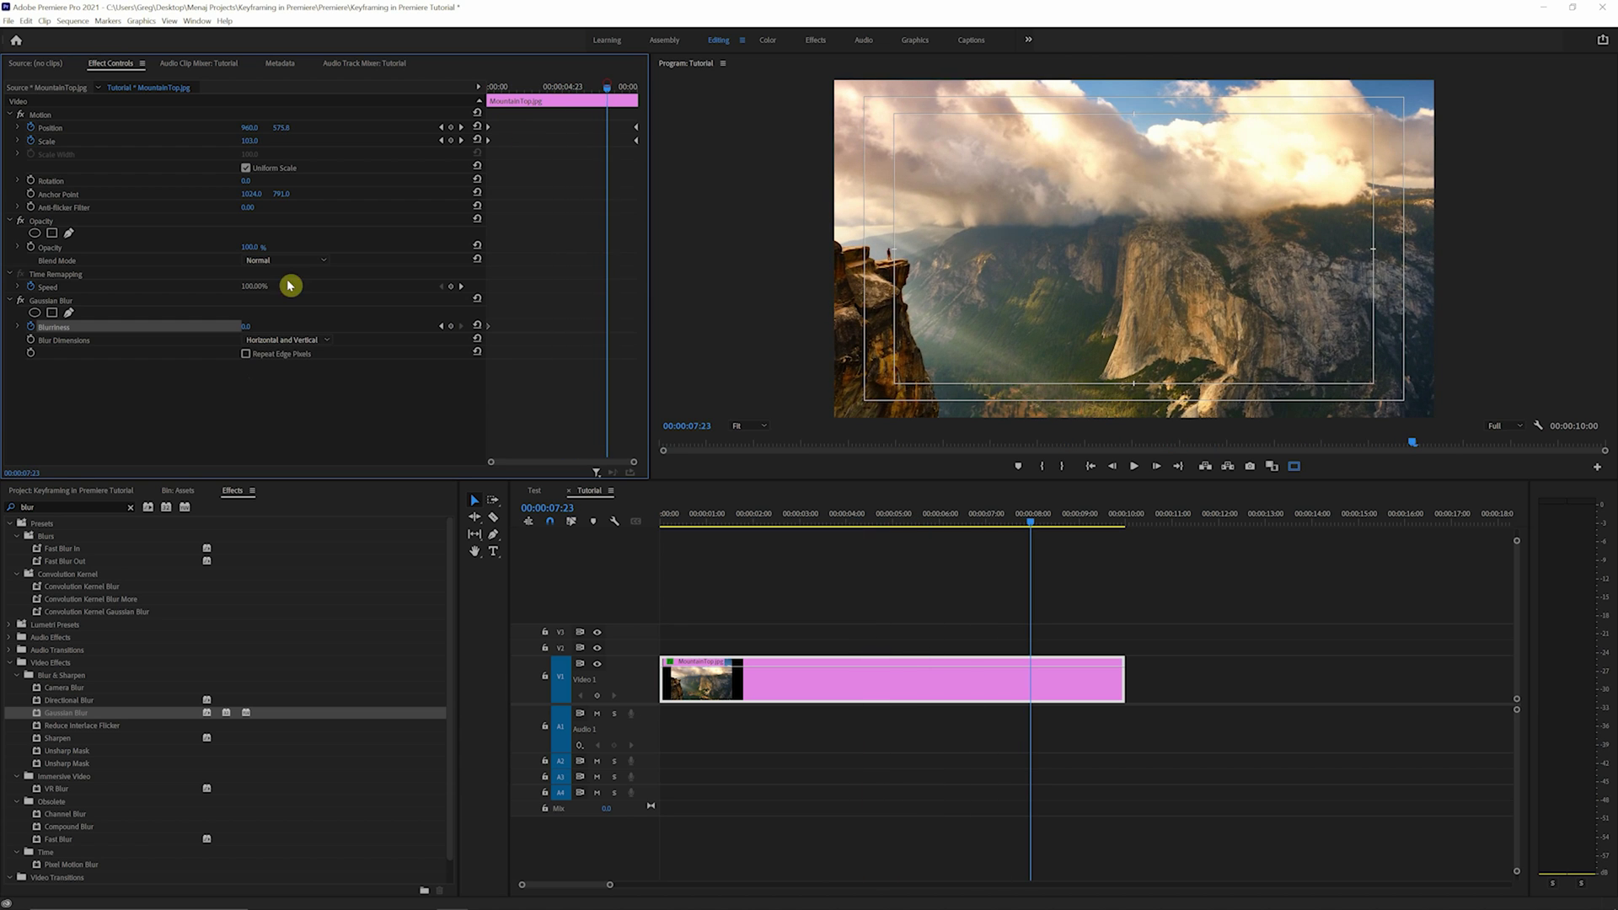
left_click(251, 326)
type("50")
key("Return")
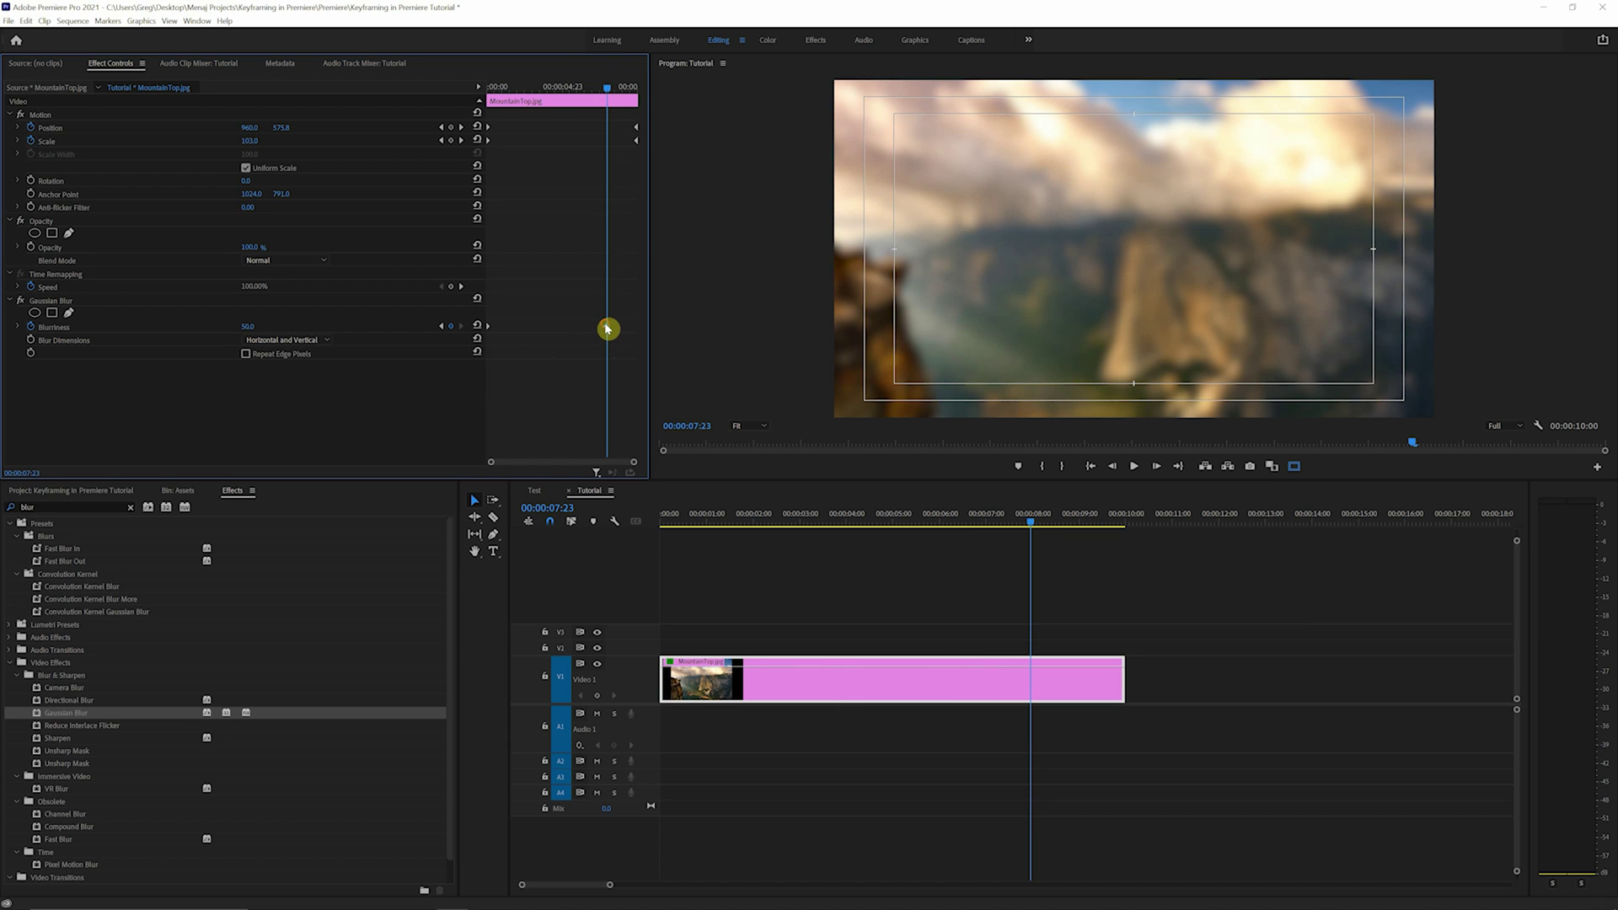
left_click_drag(607, 328, 790, 327)
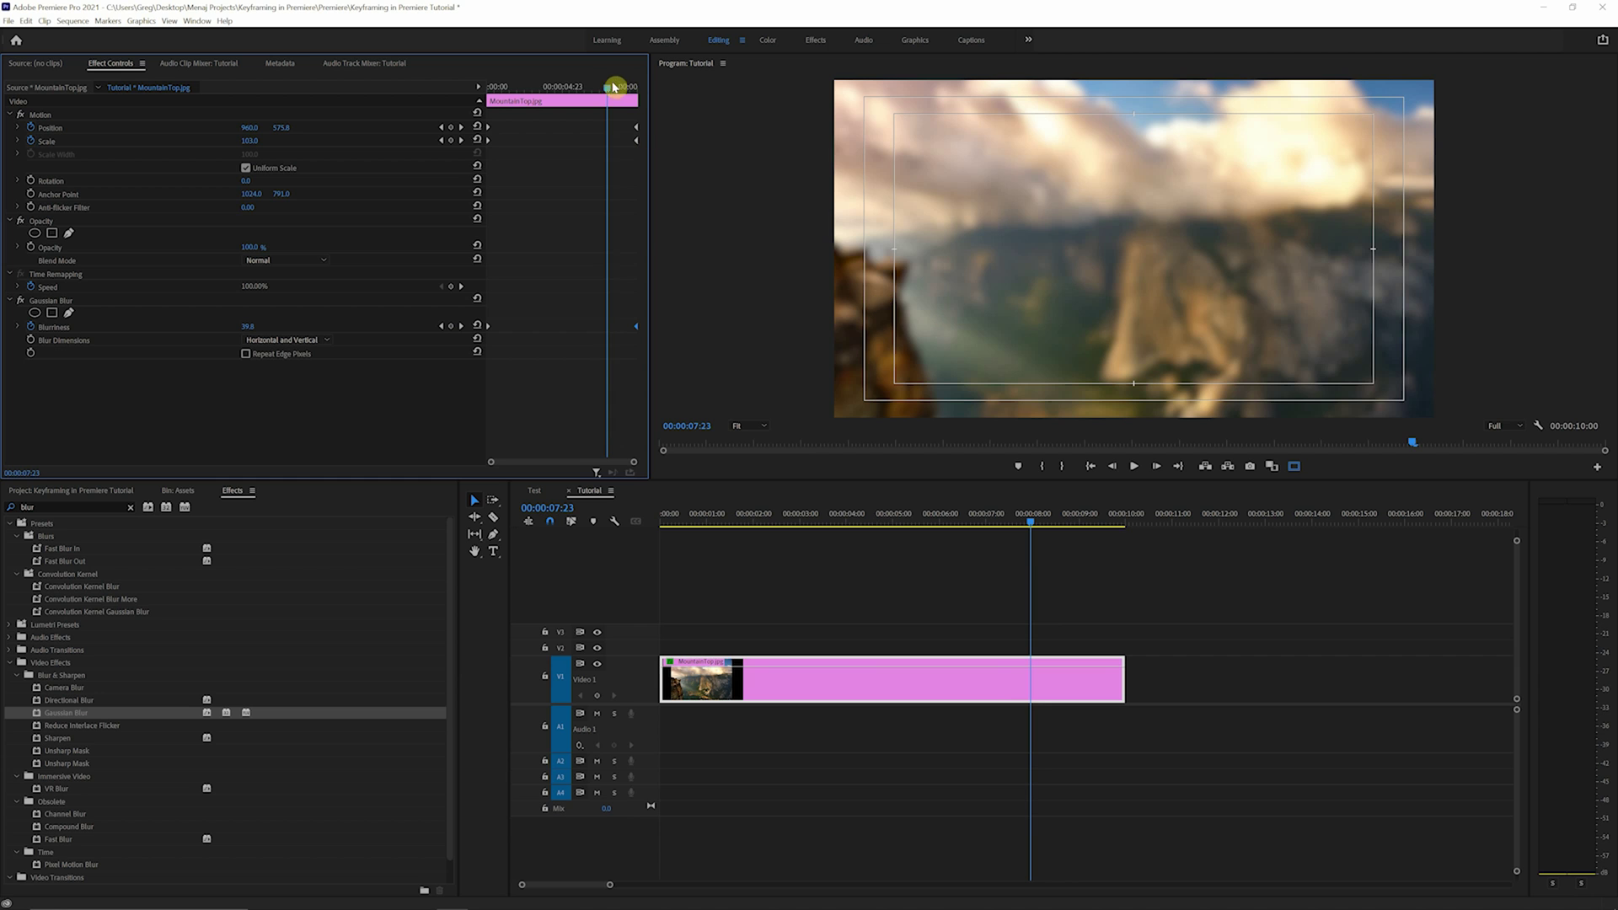
left_click_drag(613, 87, 516, 107)
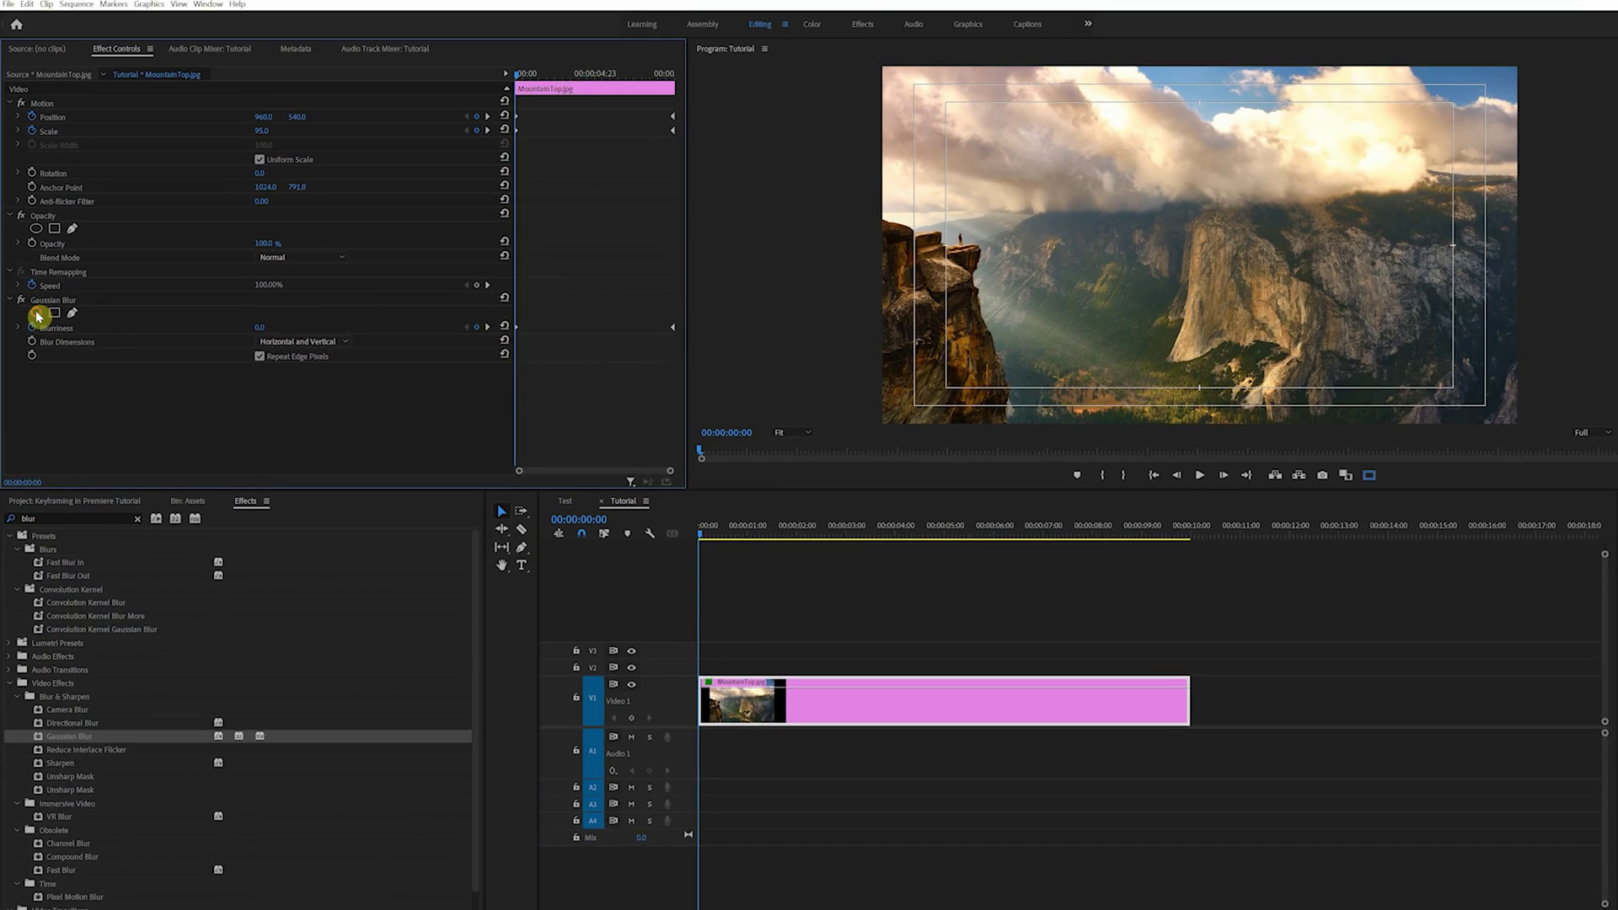
Add an ellipse mask to Gaussian Blur, stretch it to the frame edges and invert it
left_click(57, 315)
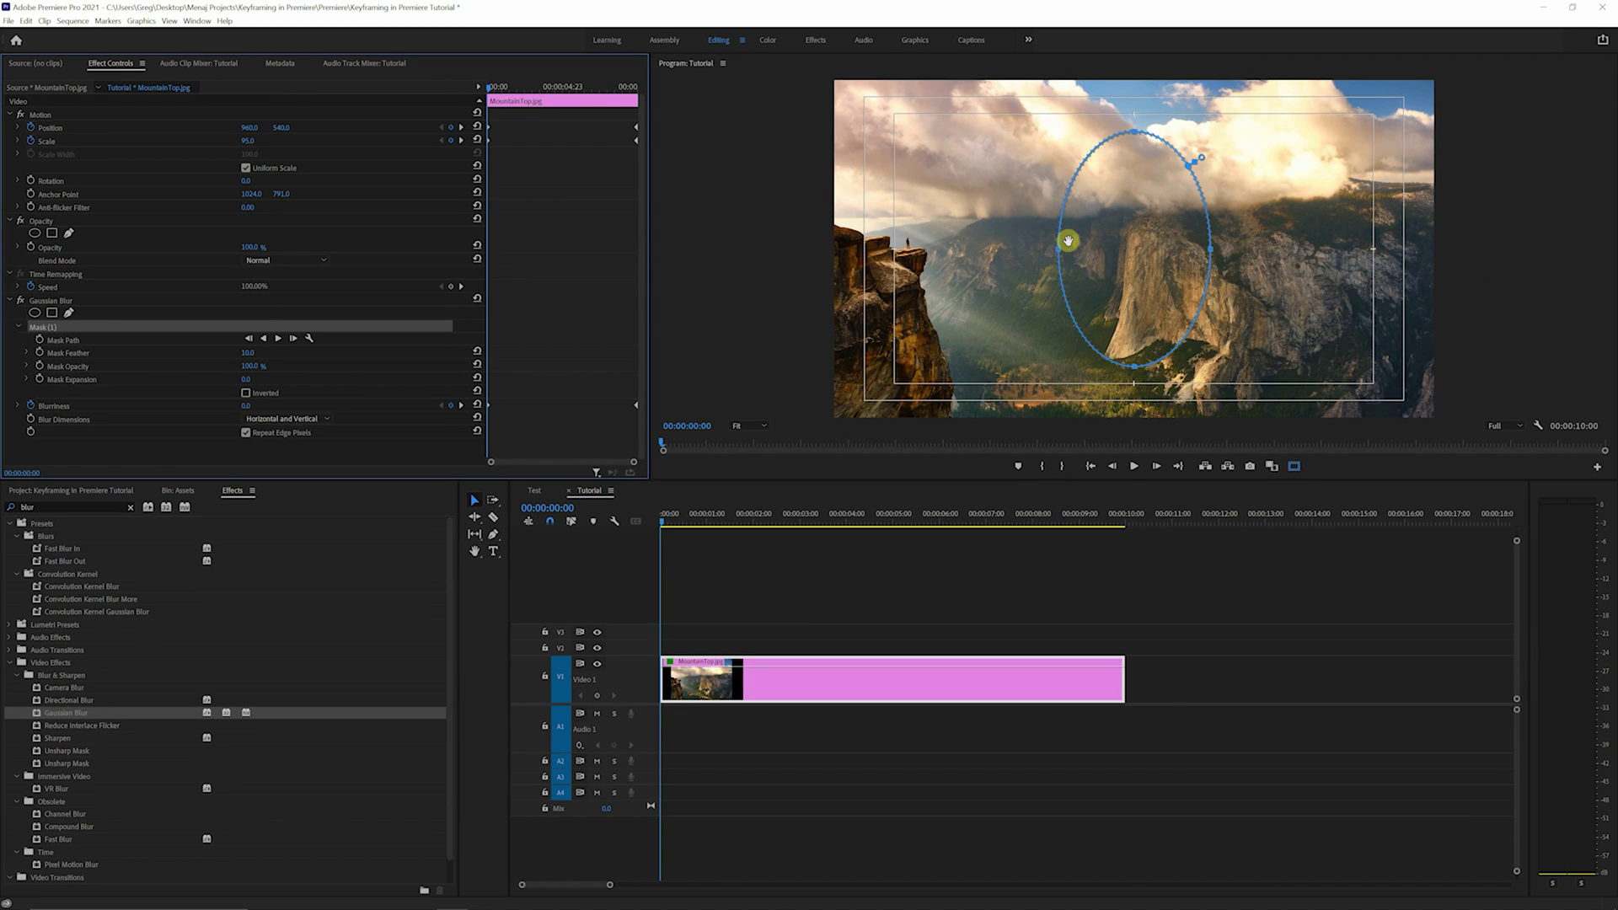
left_click_drag(1068, 241, 834, 250)
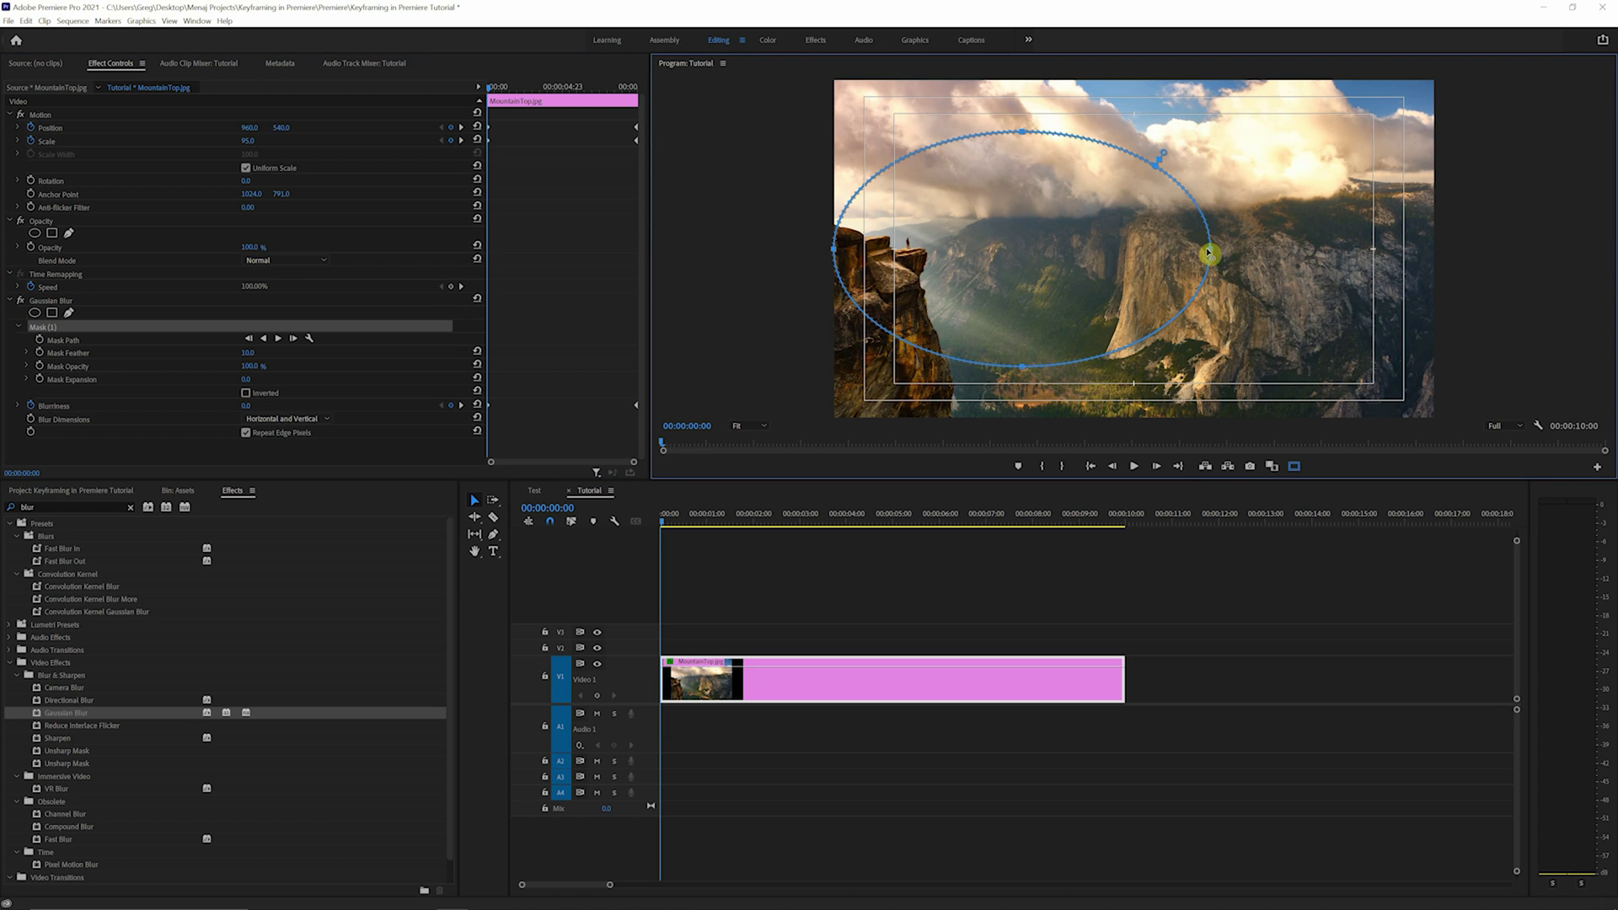
left_click_drag(1208, 252, 1440, 253)
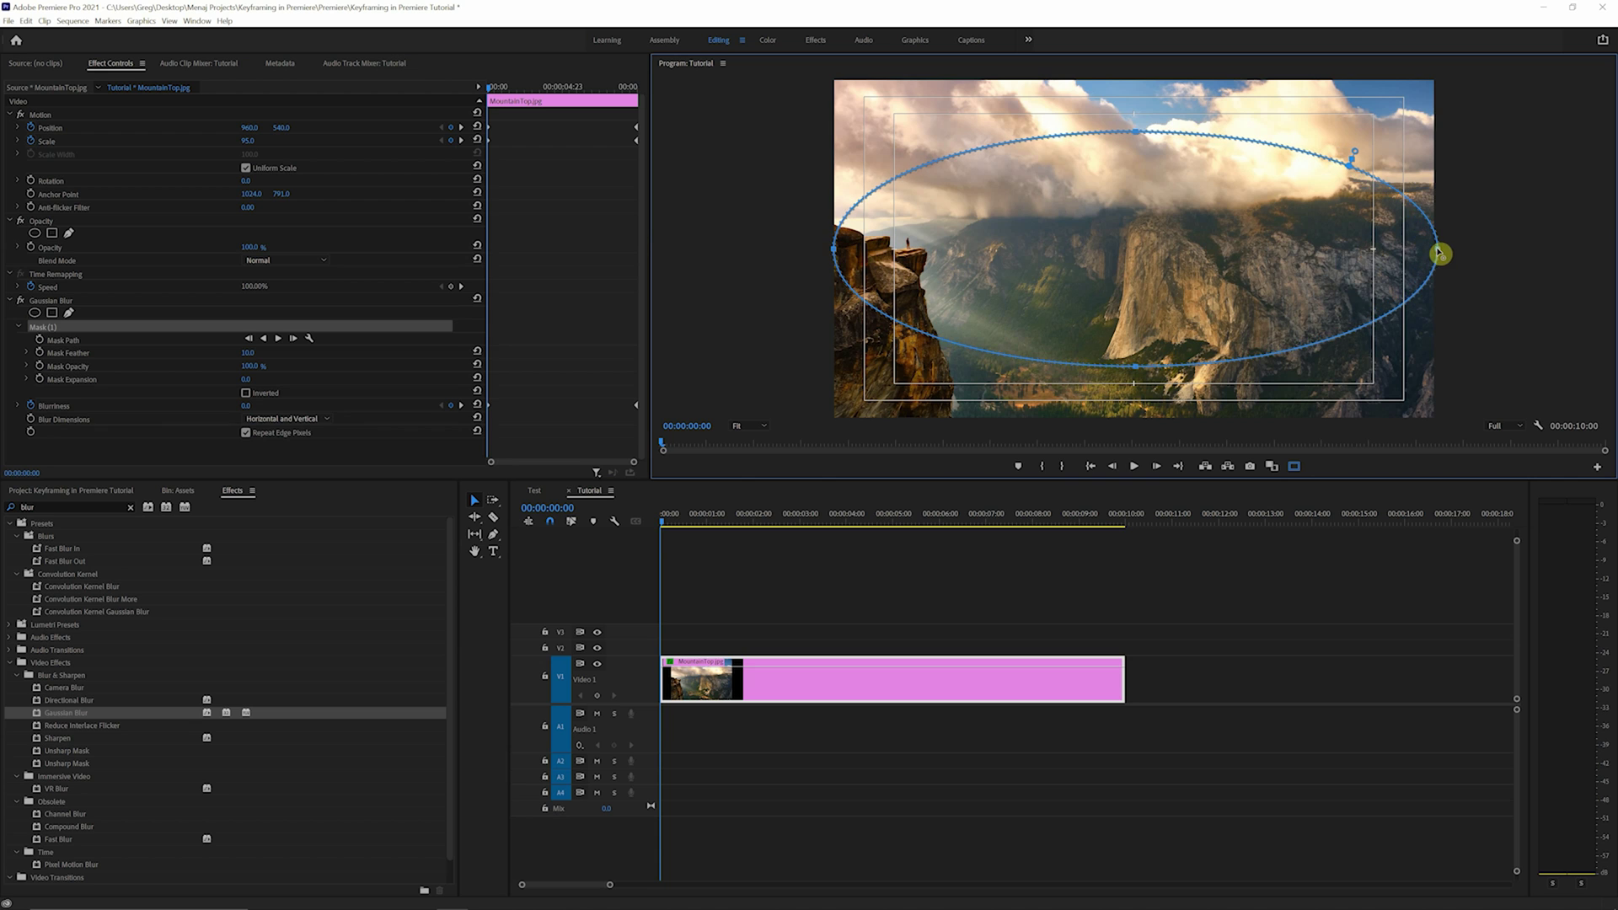
left_click_drag(1137, 371, 1134, 416)
left_click_drag(1134, 122, 1129, 82)
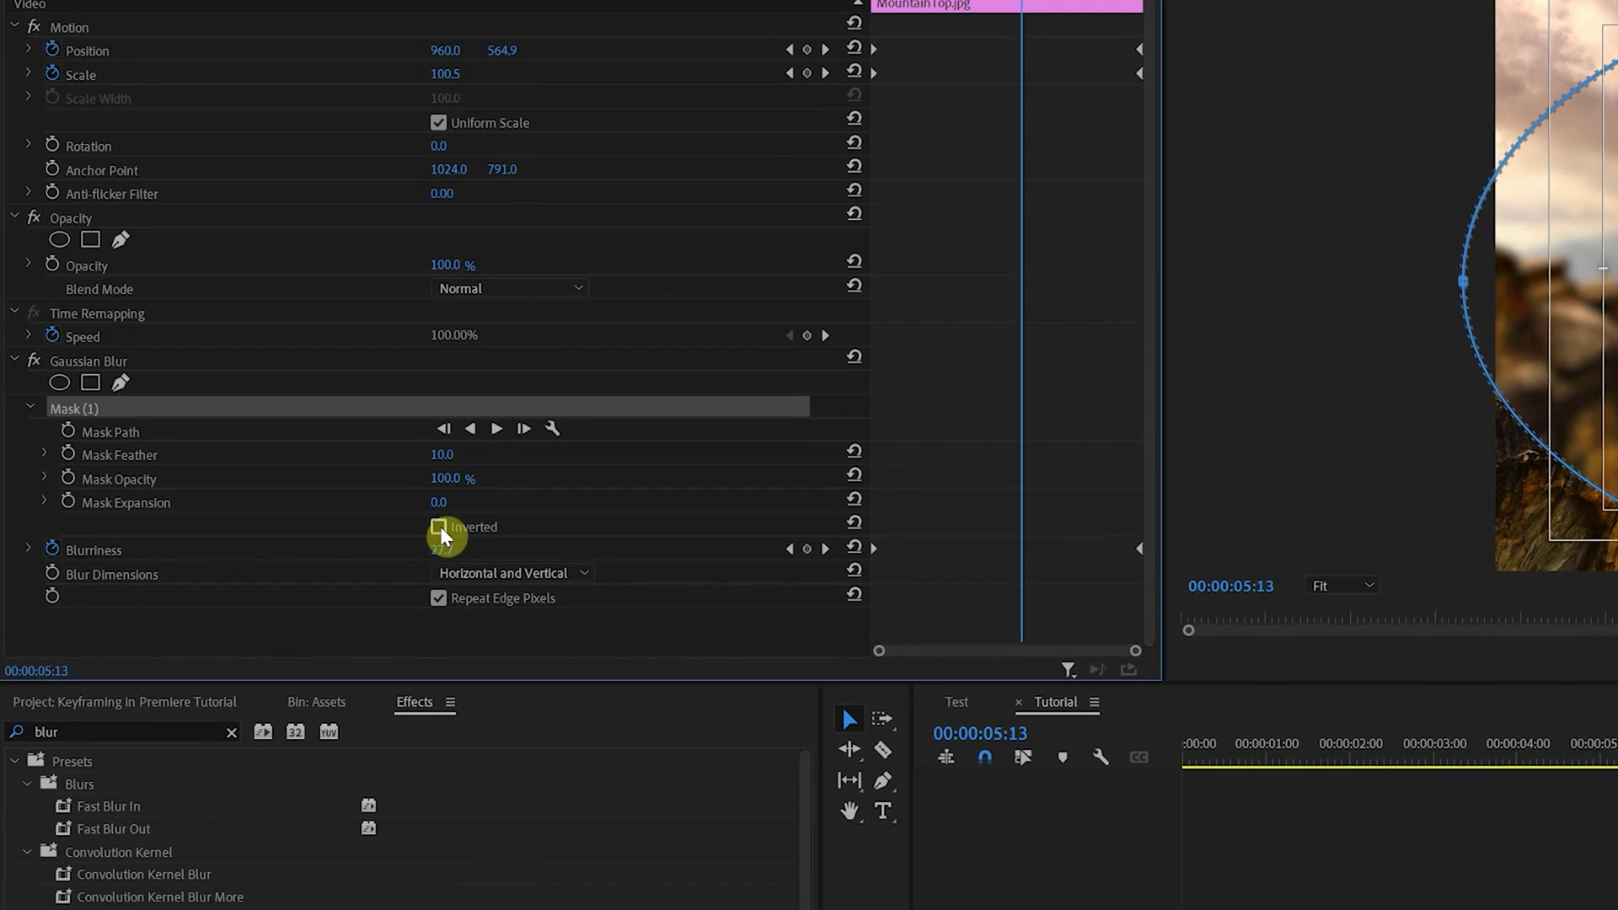
left_click(245, 392)
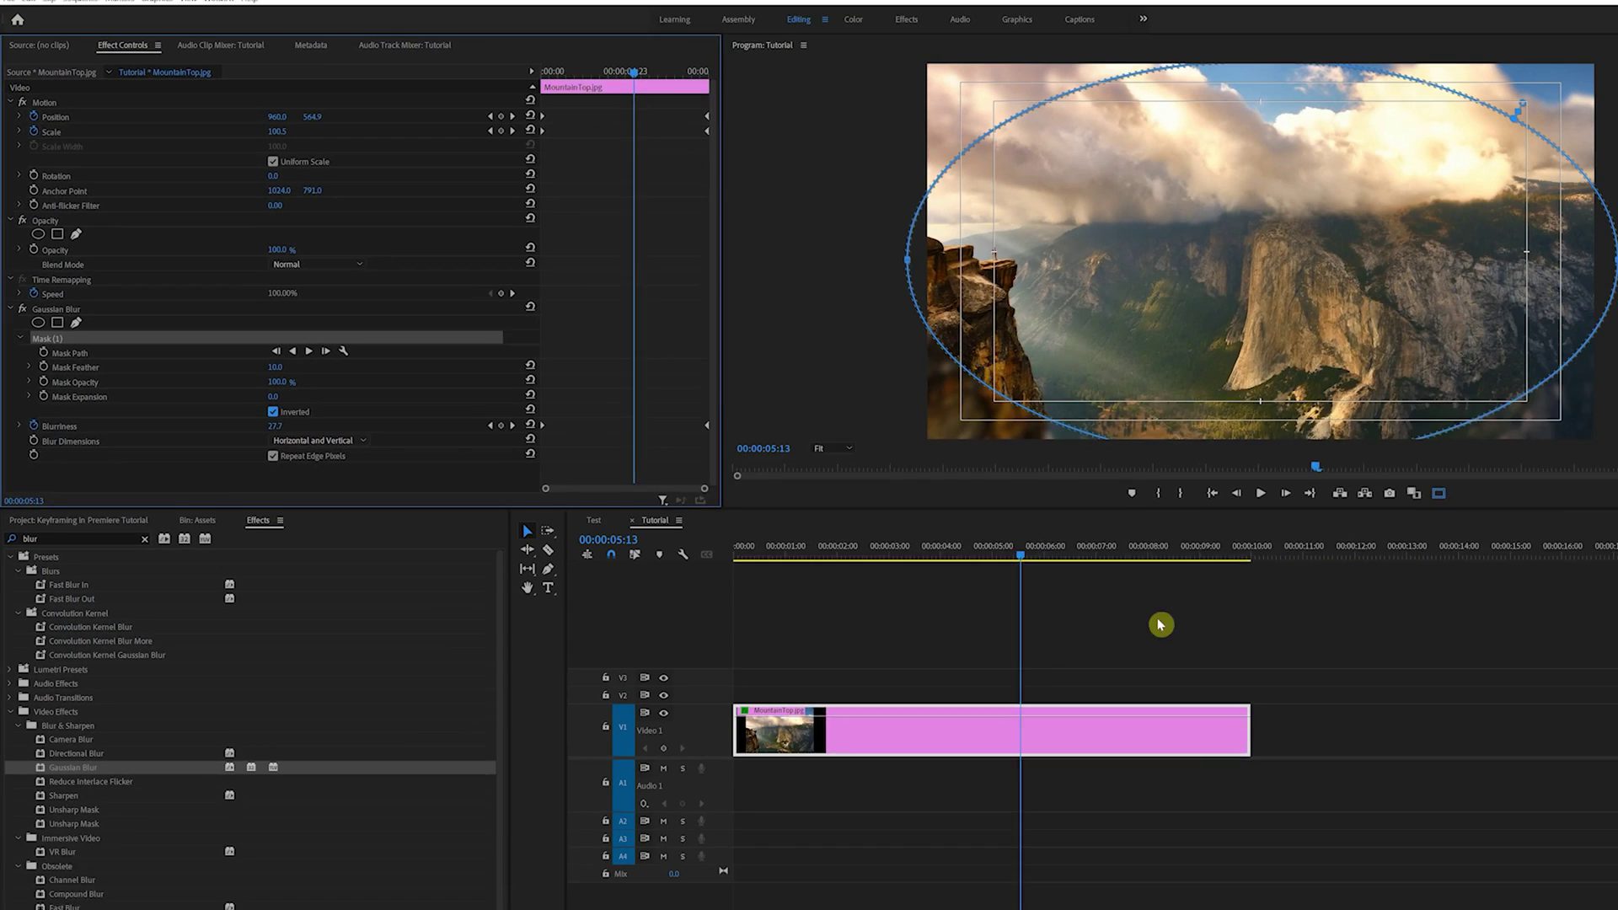
left_click(1025, 570)
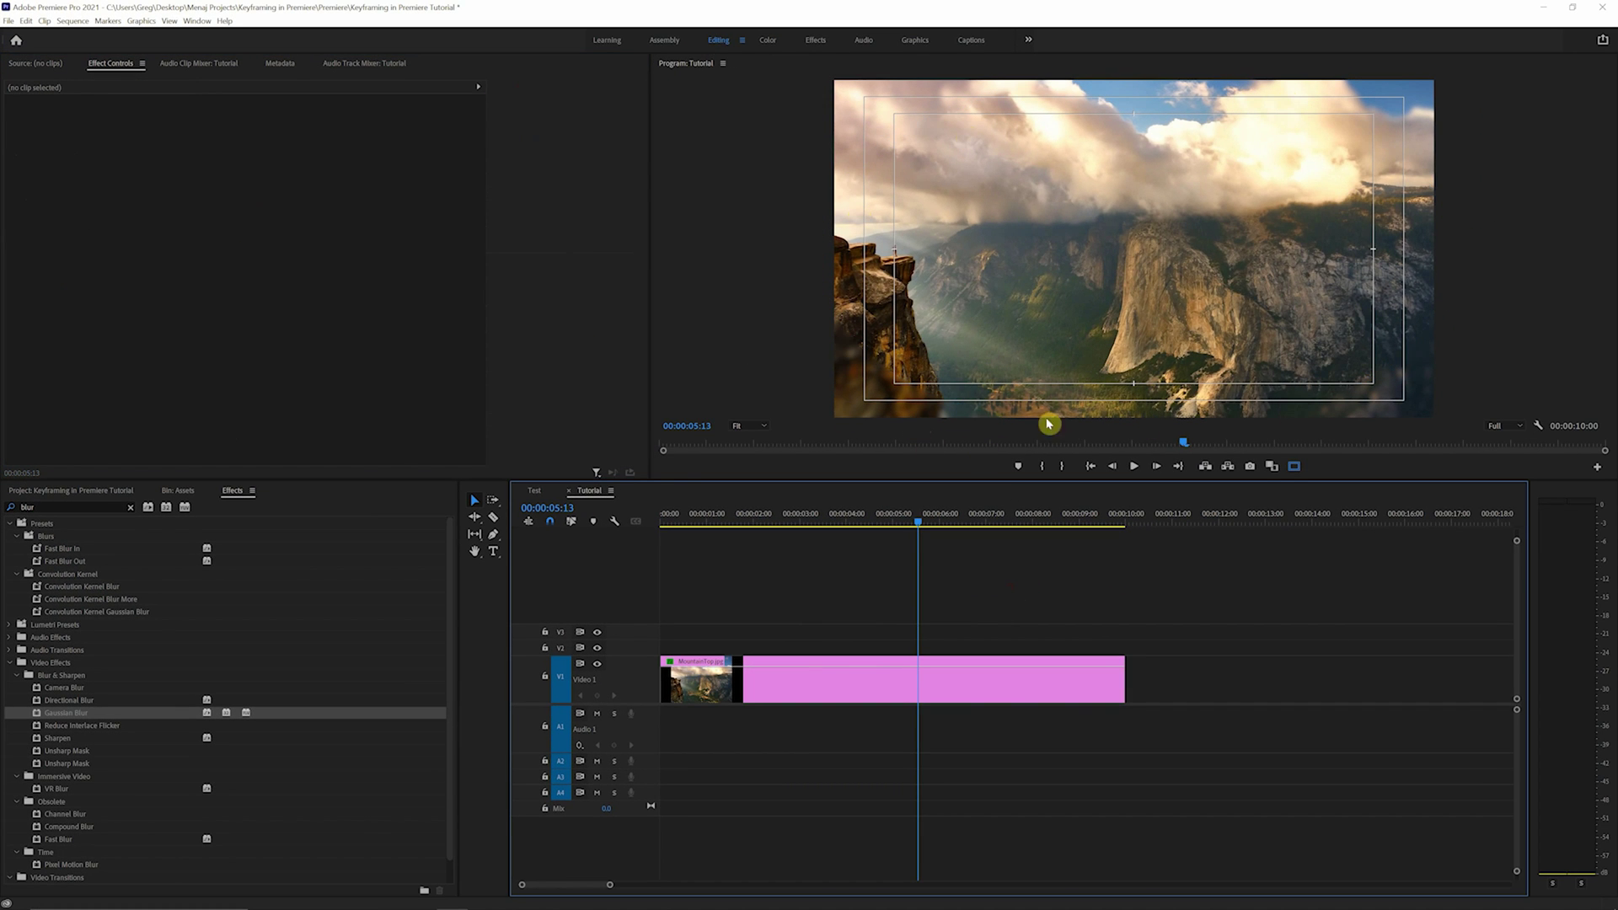
Set the blur mask feather to 300 on MountainTop.jpg
left_click(771, 672)
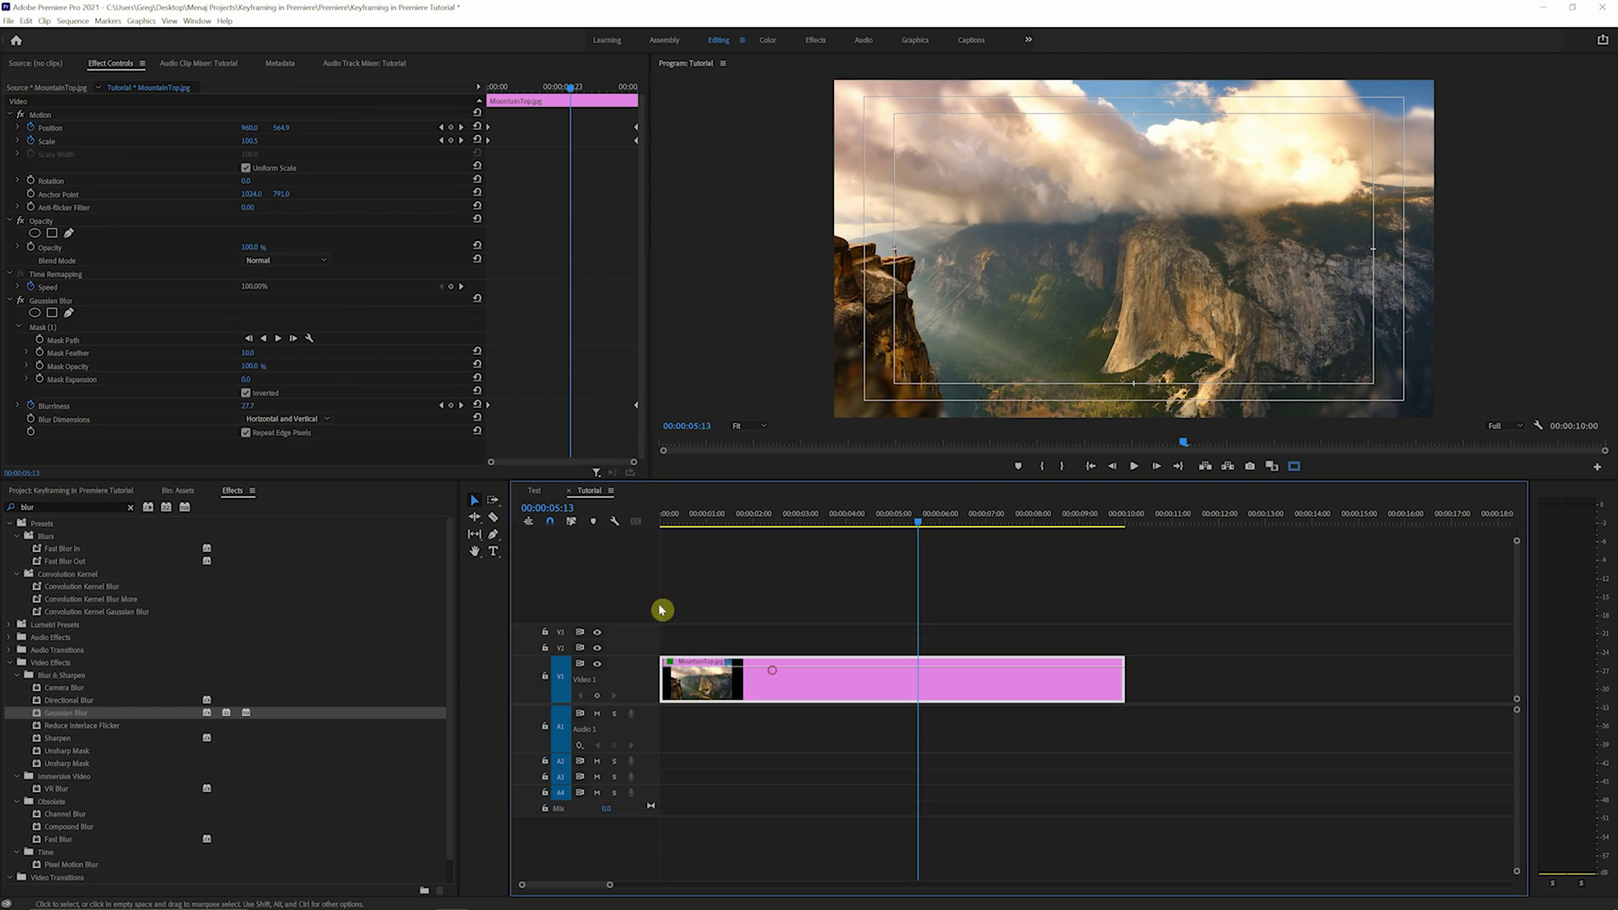
left_click(246, 353)
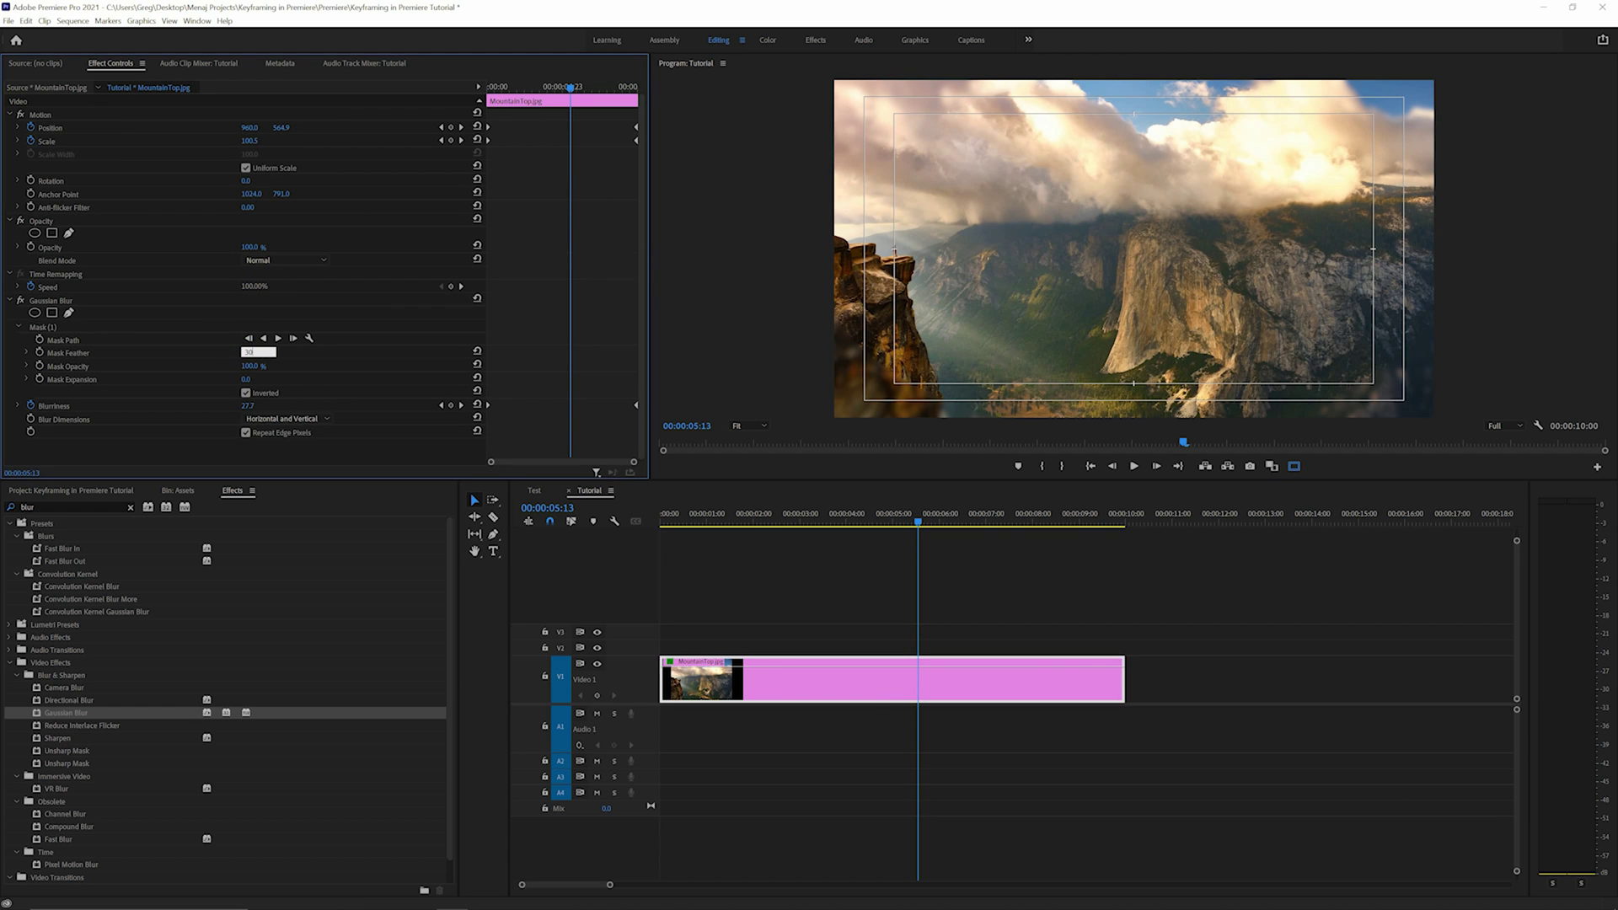
left_click(883, 288)
left_click(18, 300)
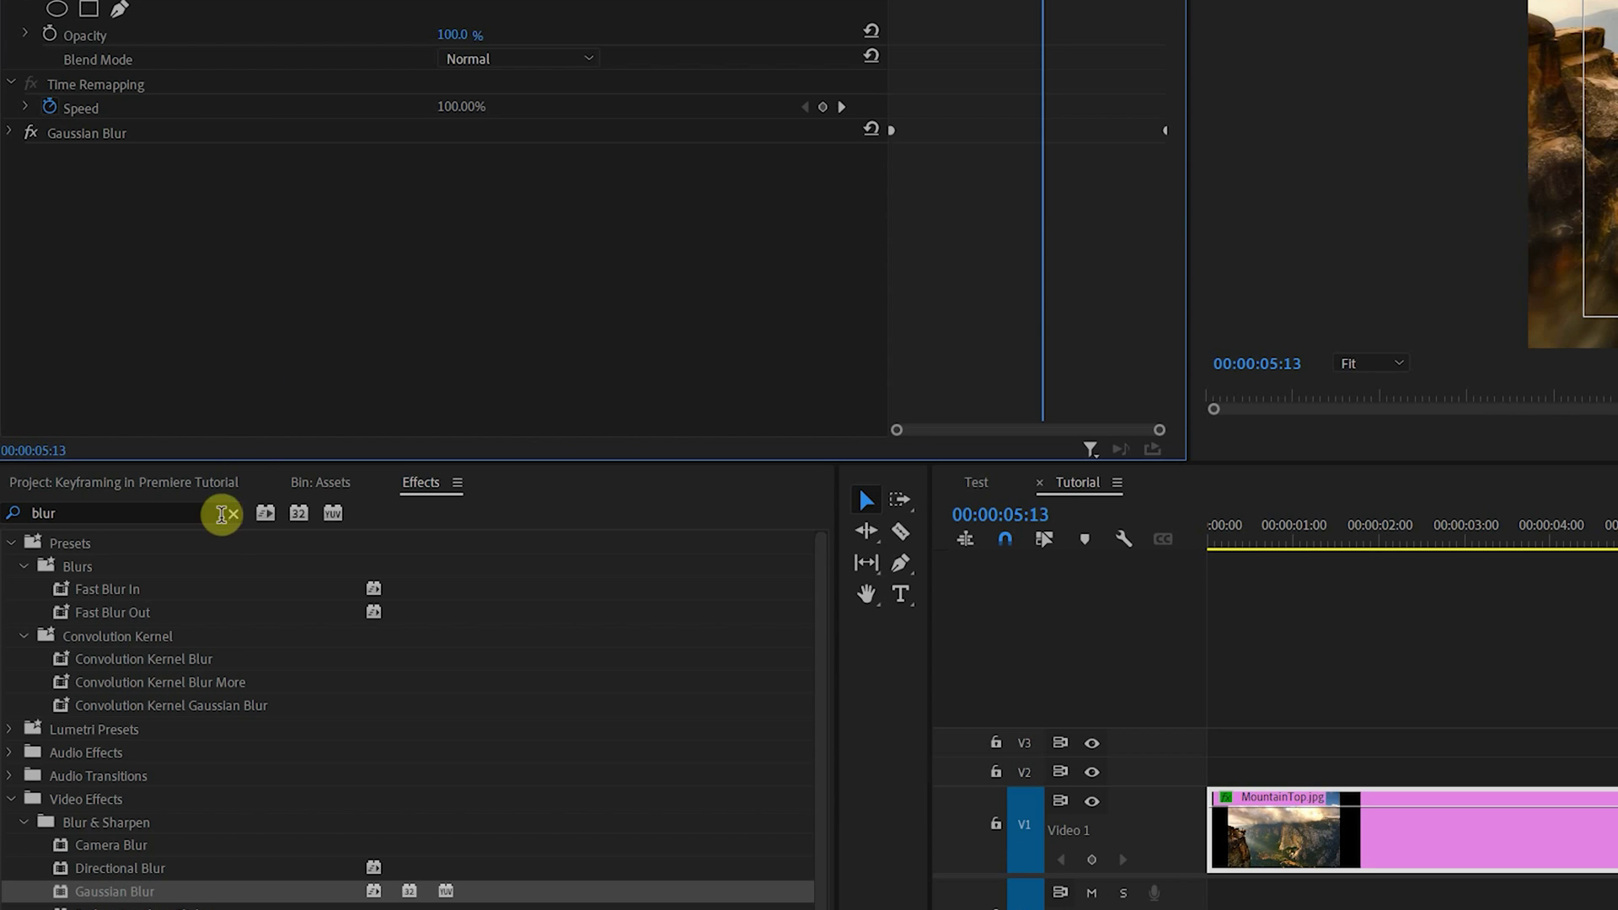
Search the Effects panel for 'tint' and apply Tint to the mountain clip
left_click(234, 514)
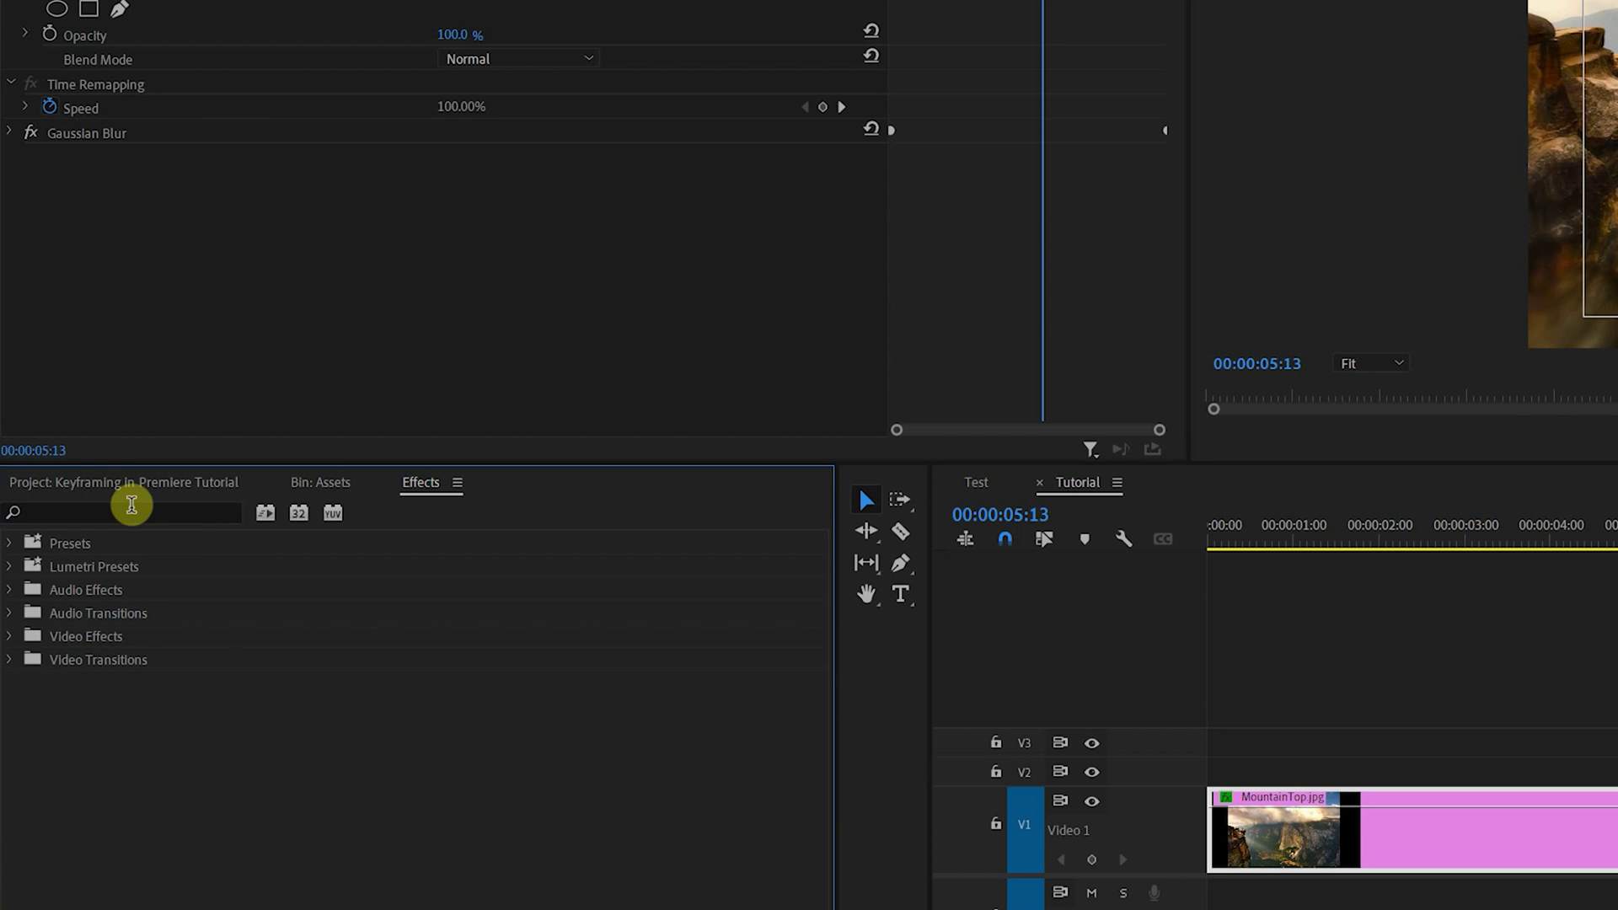
left_click(131, 506)
type("tint")
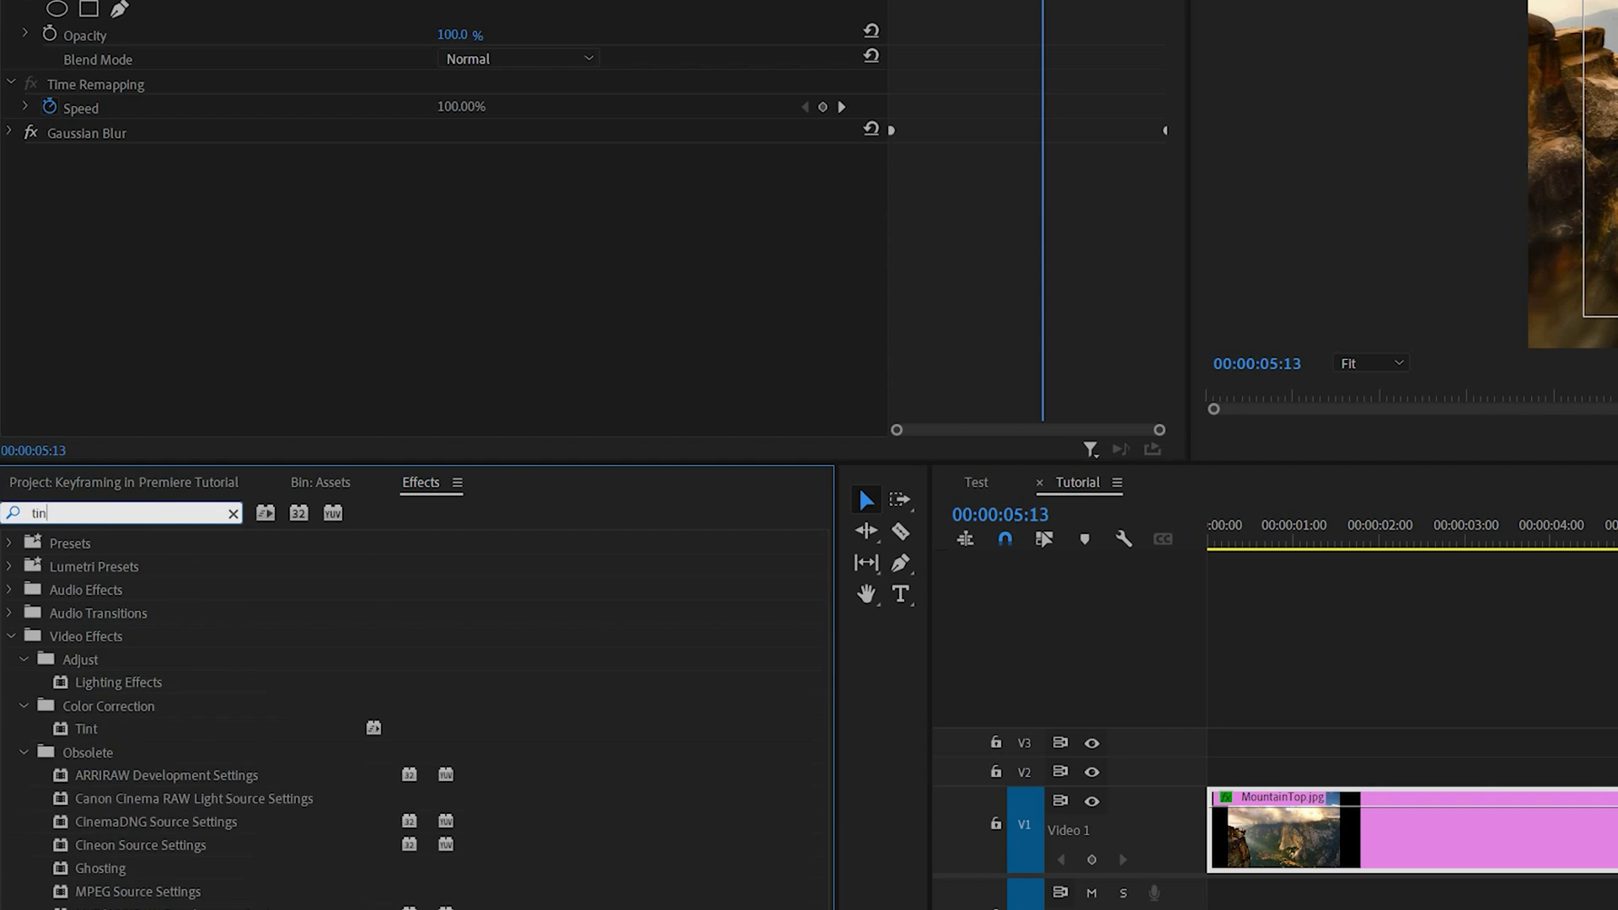
left_click_drag(85, 682, 206, 372)
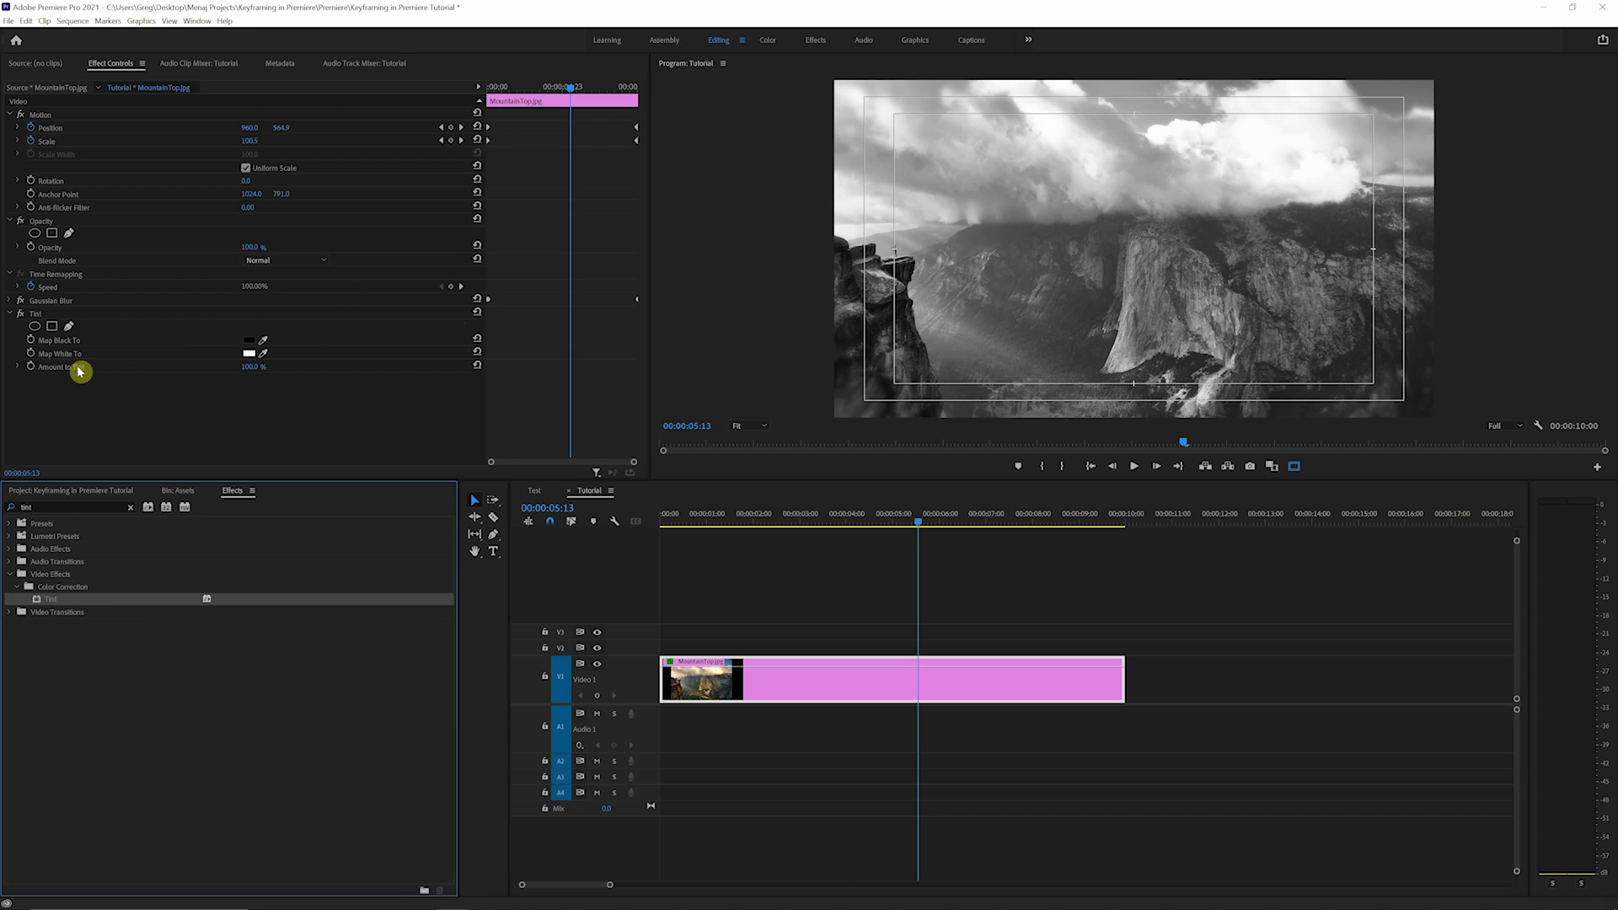
Keyframe Amount to Tint at 0% at 00:00:05:13 and 100% at the start, then preview
left_click_drag(263, 367, 202, 367)
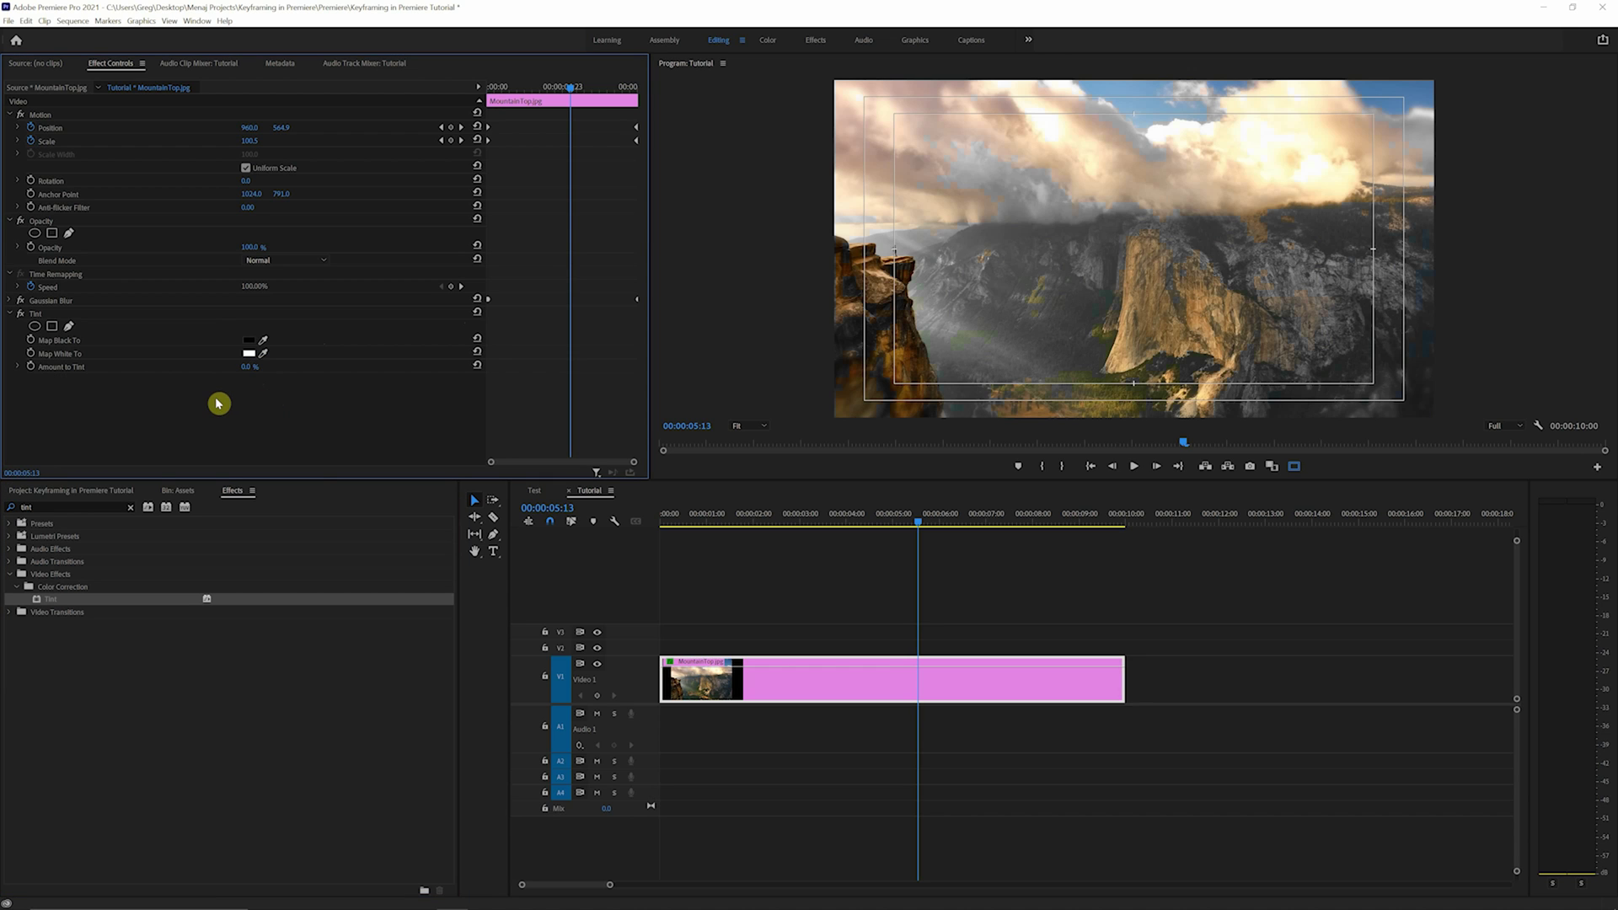
left_click(33, 367)
left_click_drag(572, 91, 437, 116)
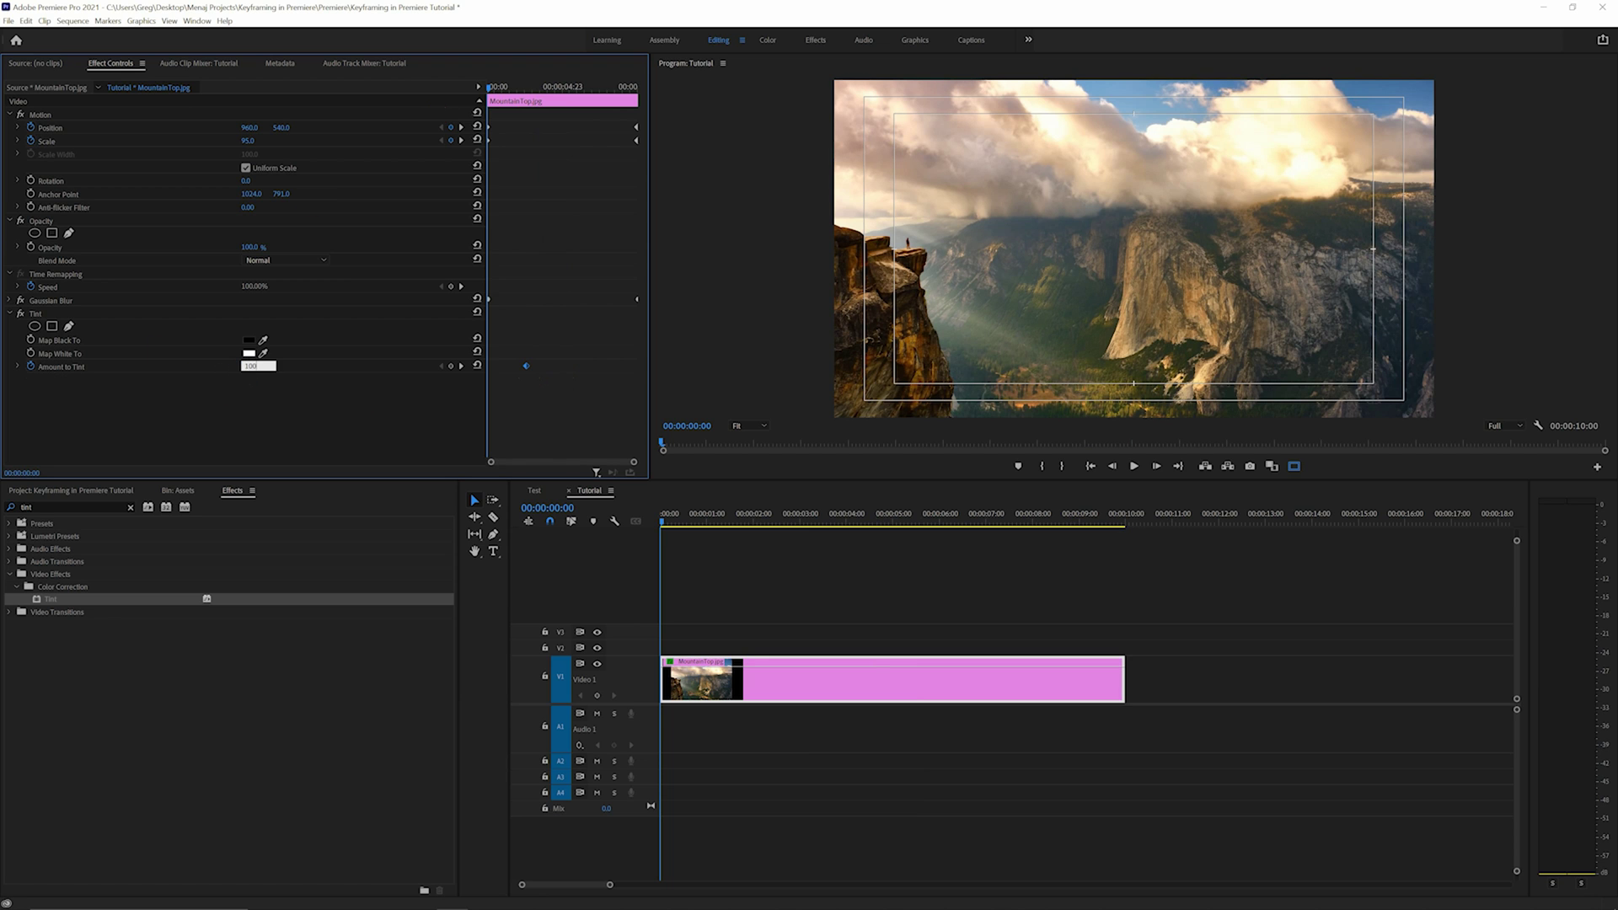
left_click(926, 297)
key("space")
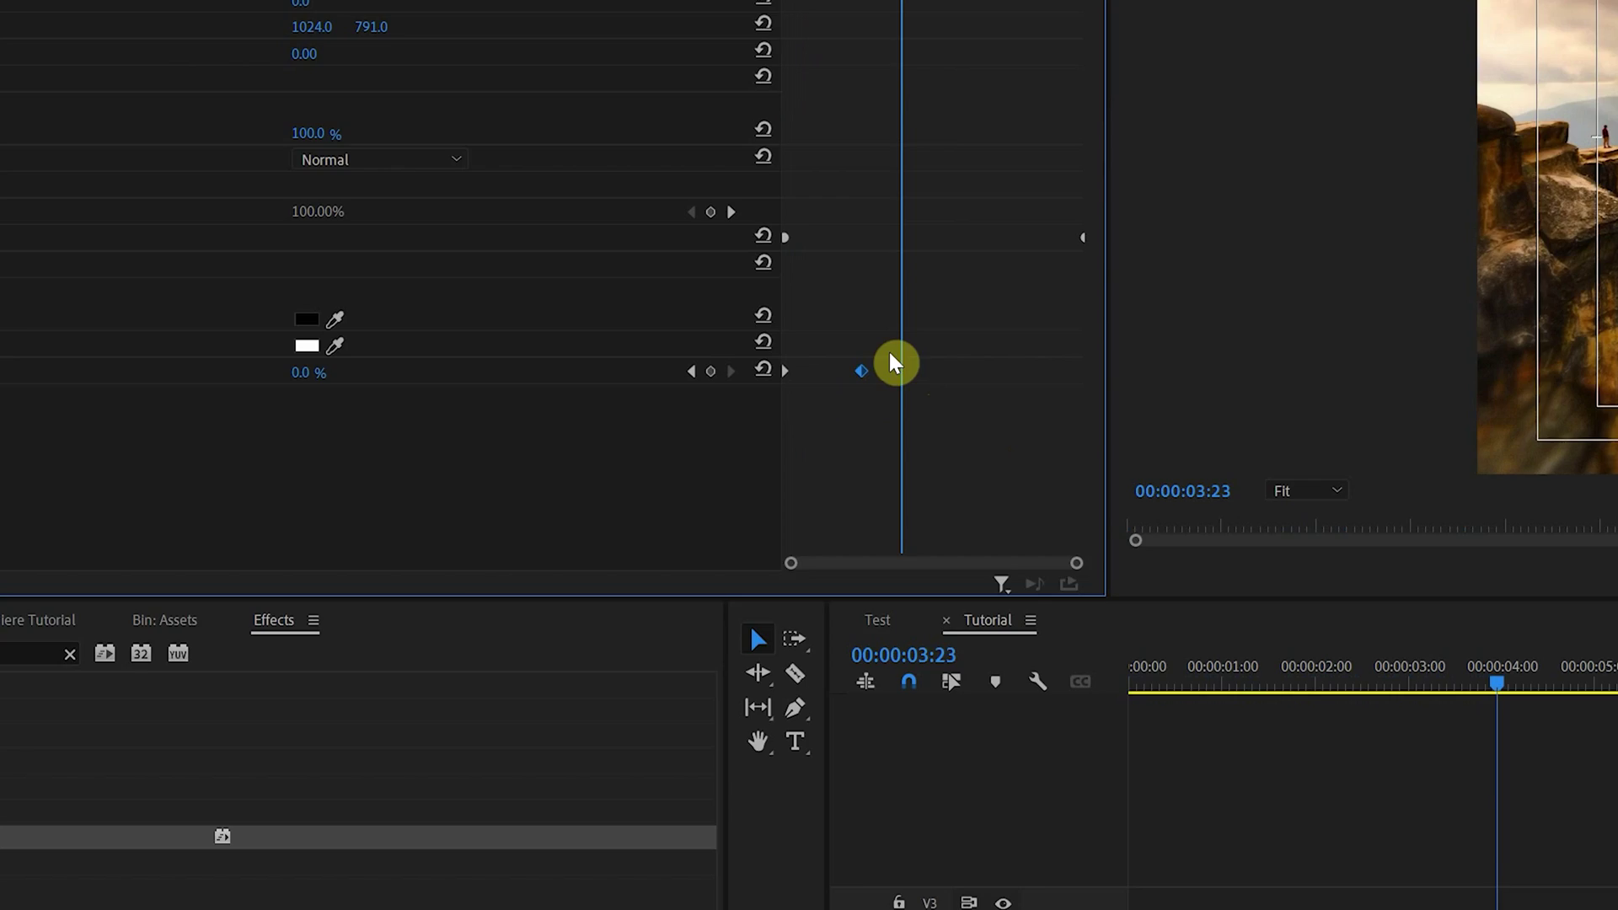
Apply Ease In to both Amount to Tint keyframes
left_click_drag(887, 344, 765, 418)
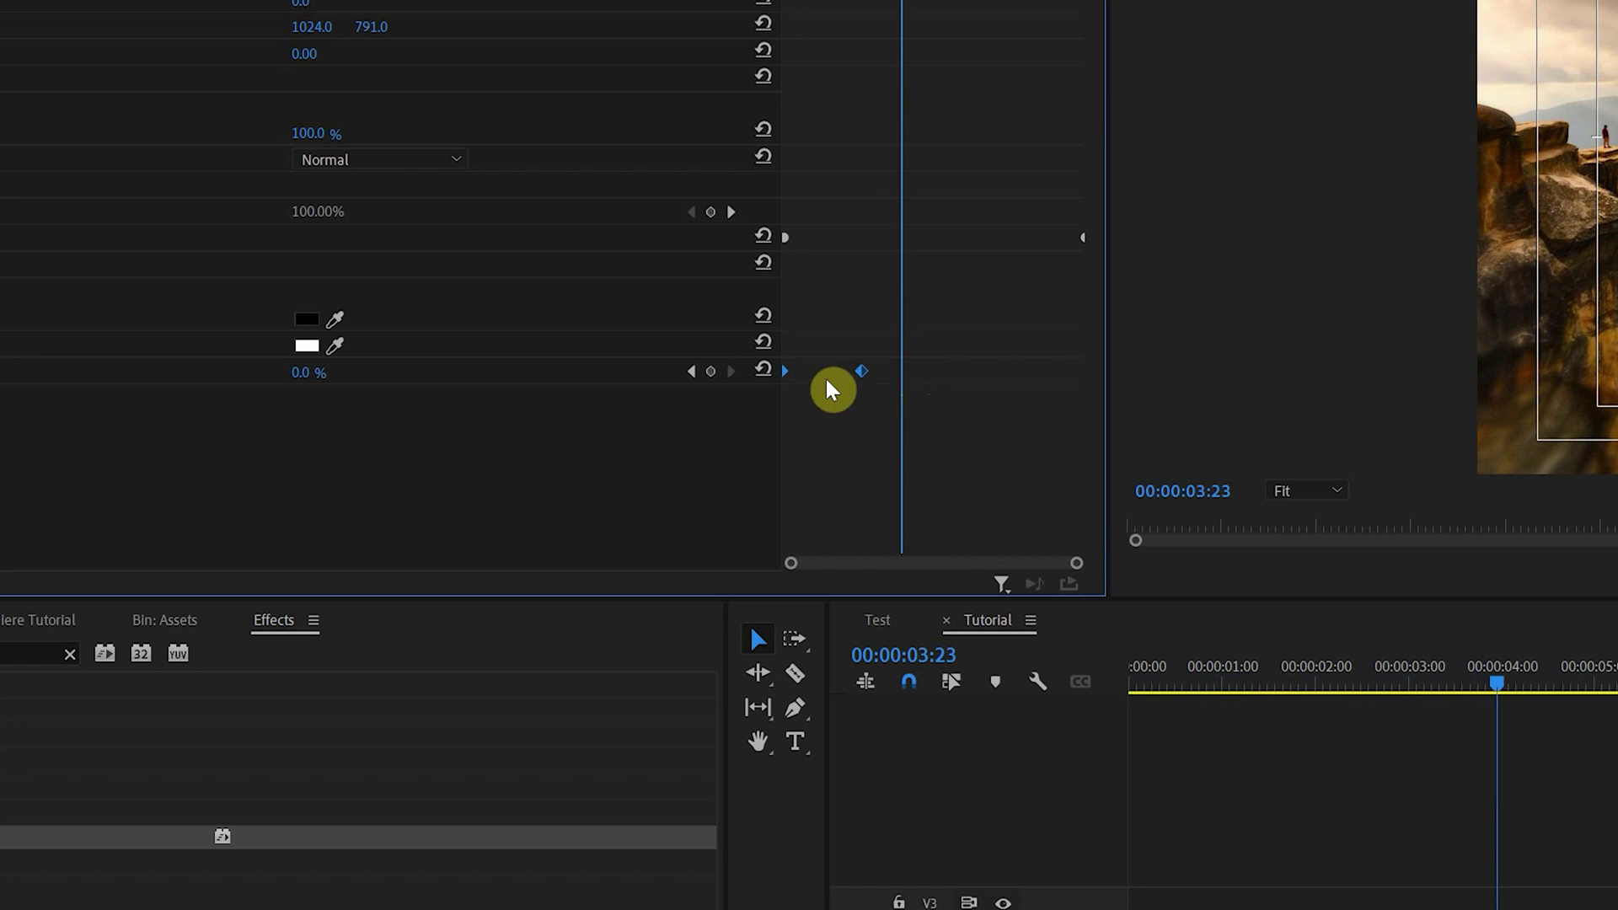
right_click(863, 372)
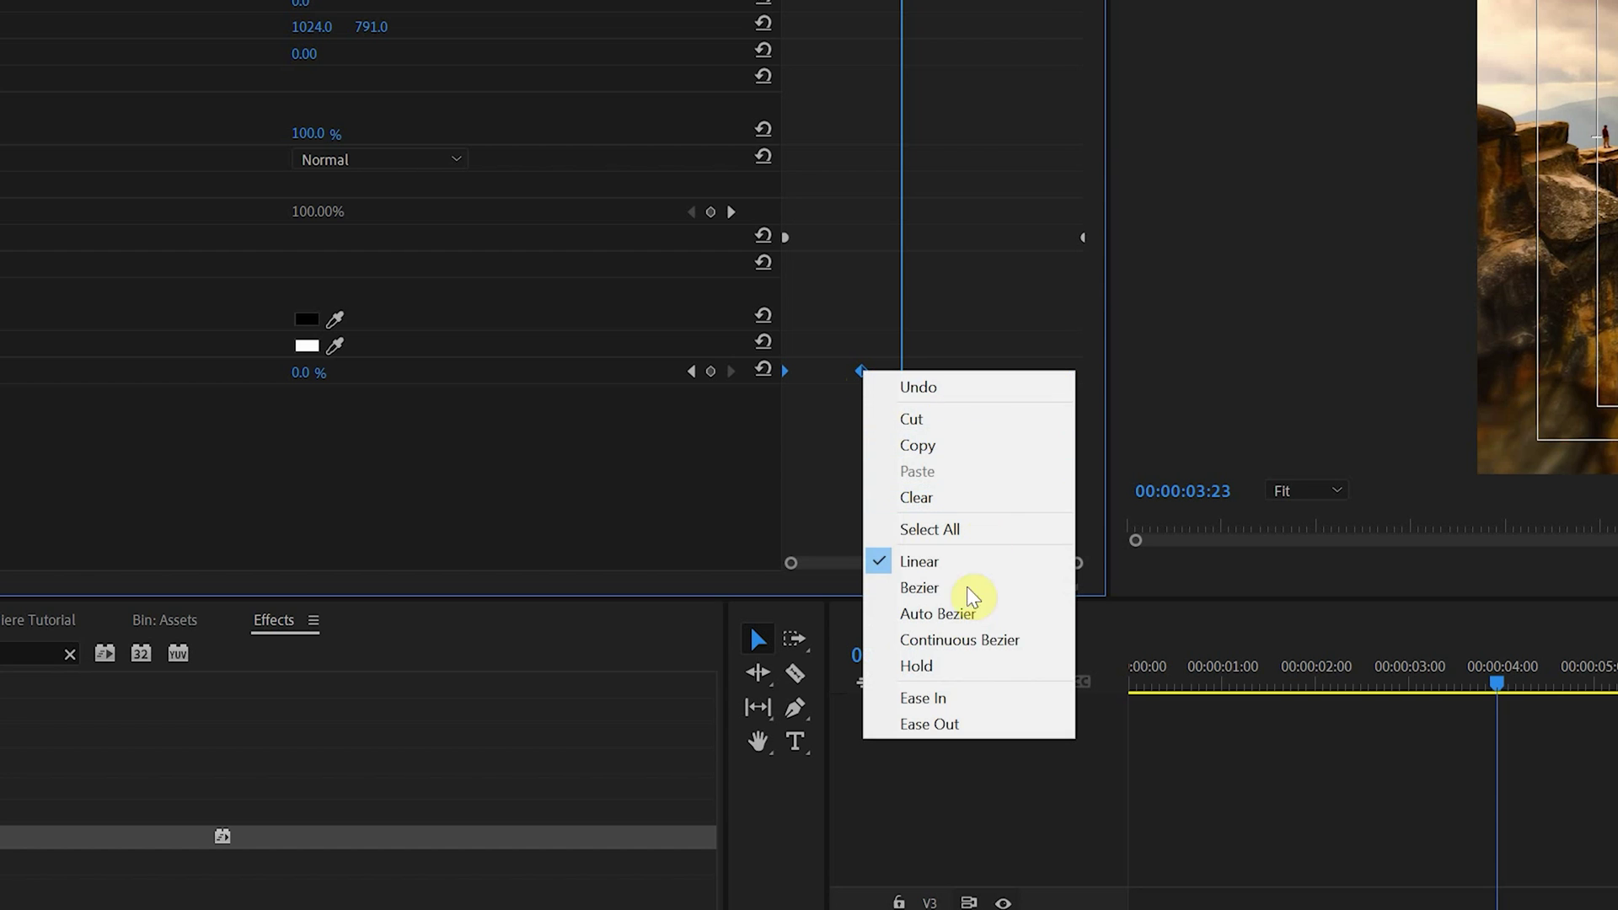
left_click(955, 700)
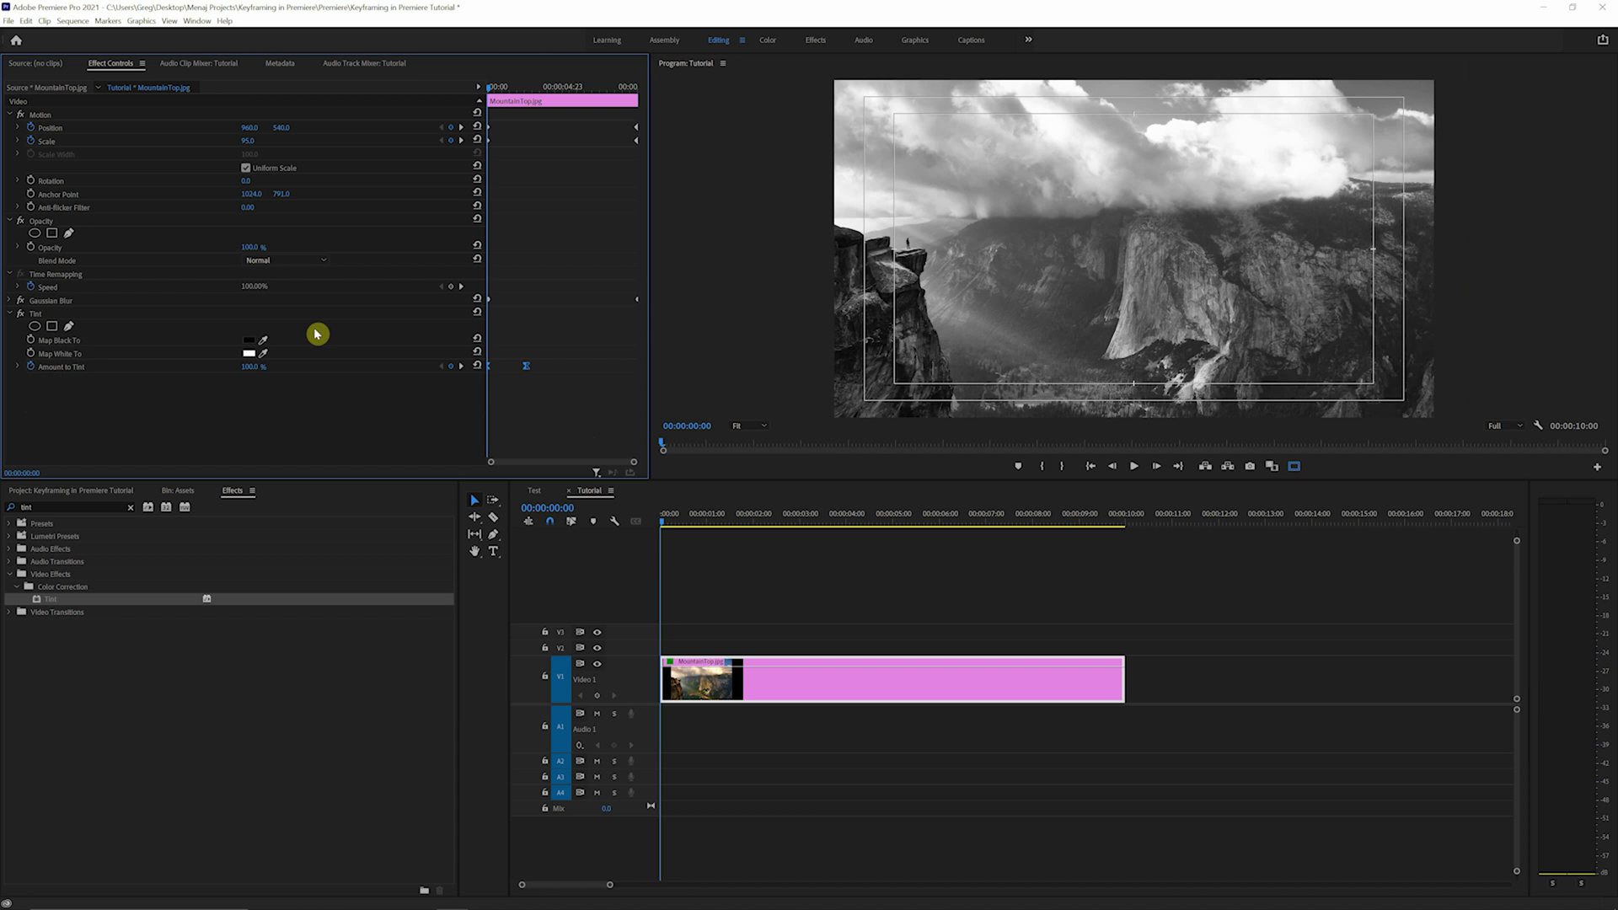
Drag the last tint keyframe's bezier handle in the graph to curve its approach
left_click(18, 367)
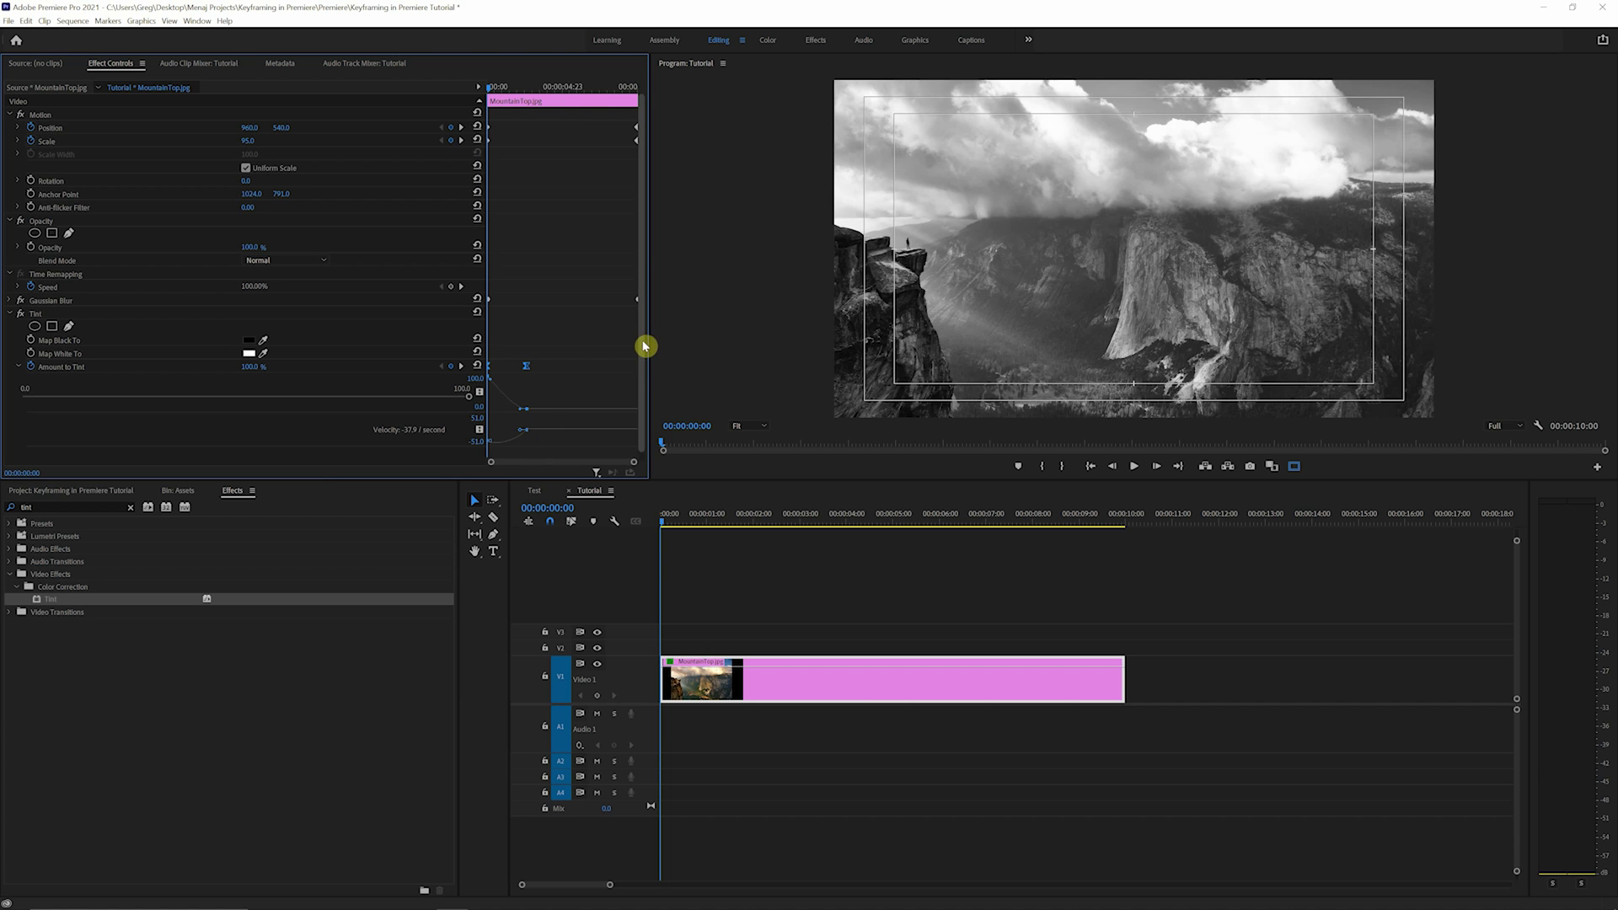
left_click_drag(646, 346, 642, 404)
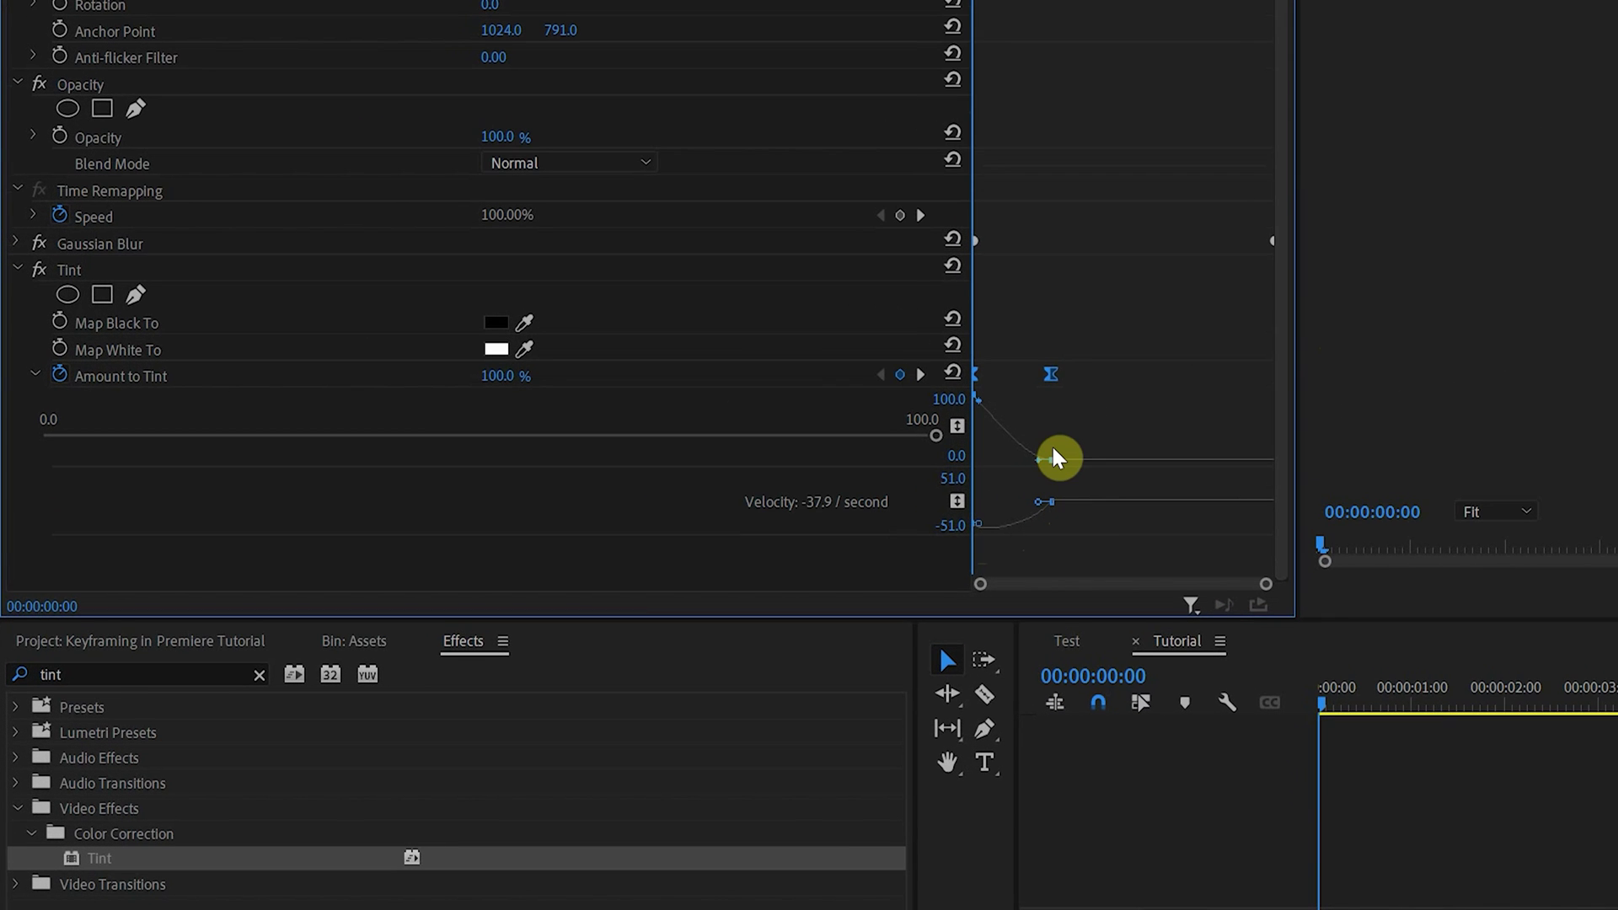
left_click(945, 438, "ctrl")
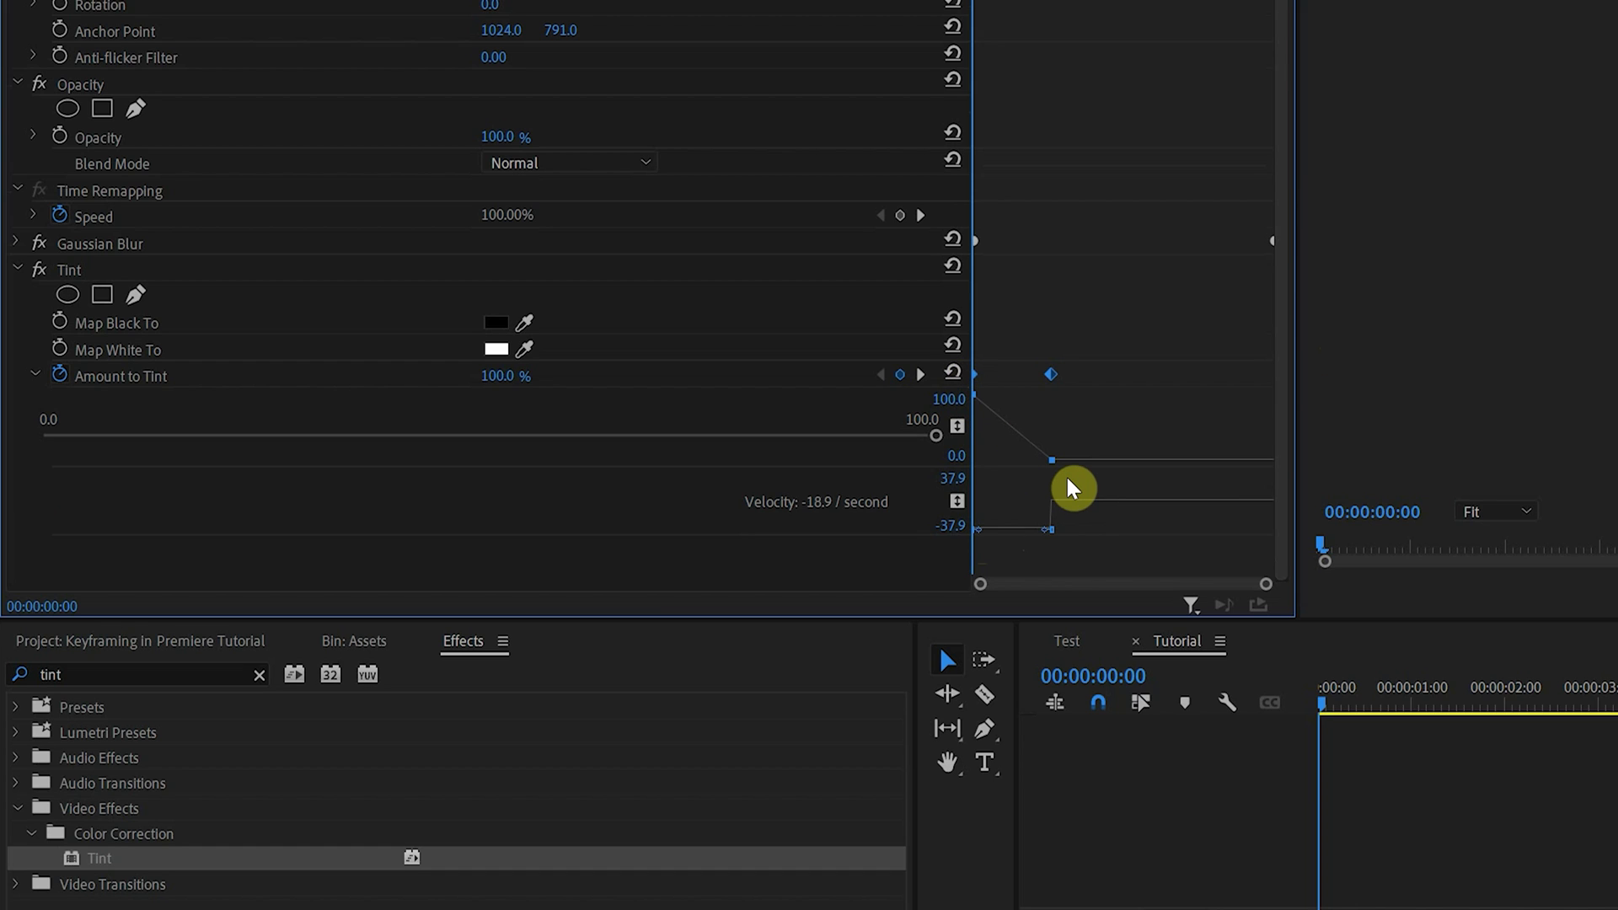
left_click_drag(1072, 488, 984, 503)
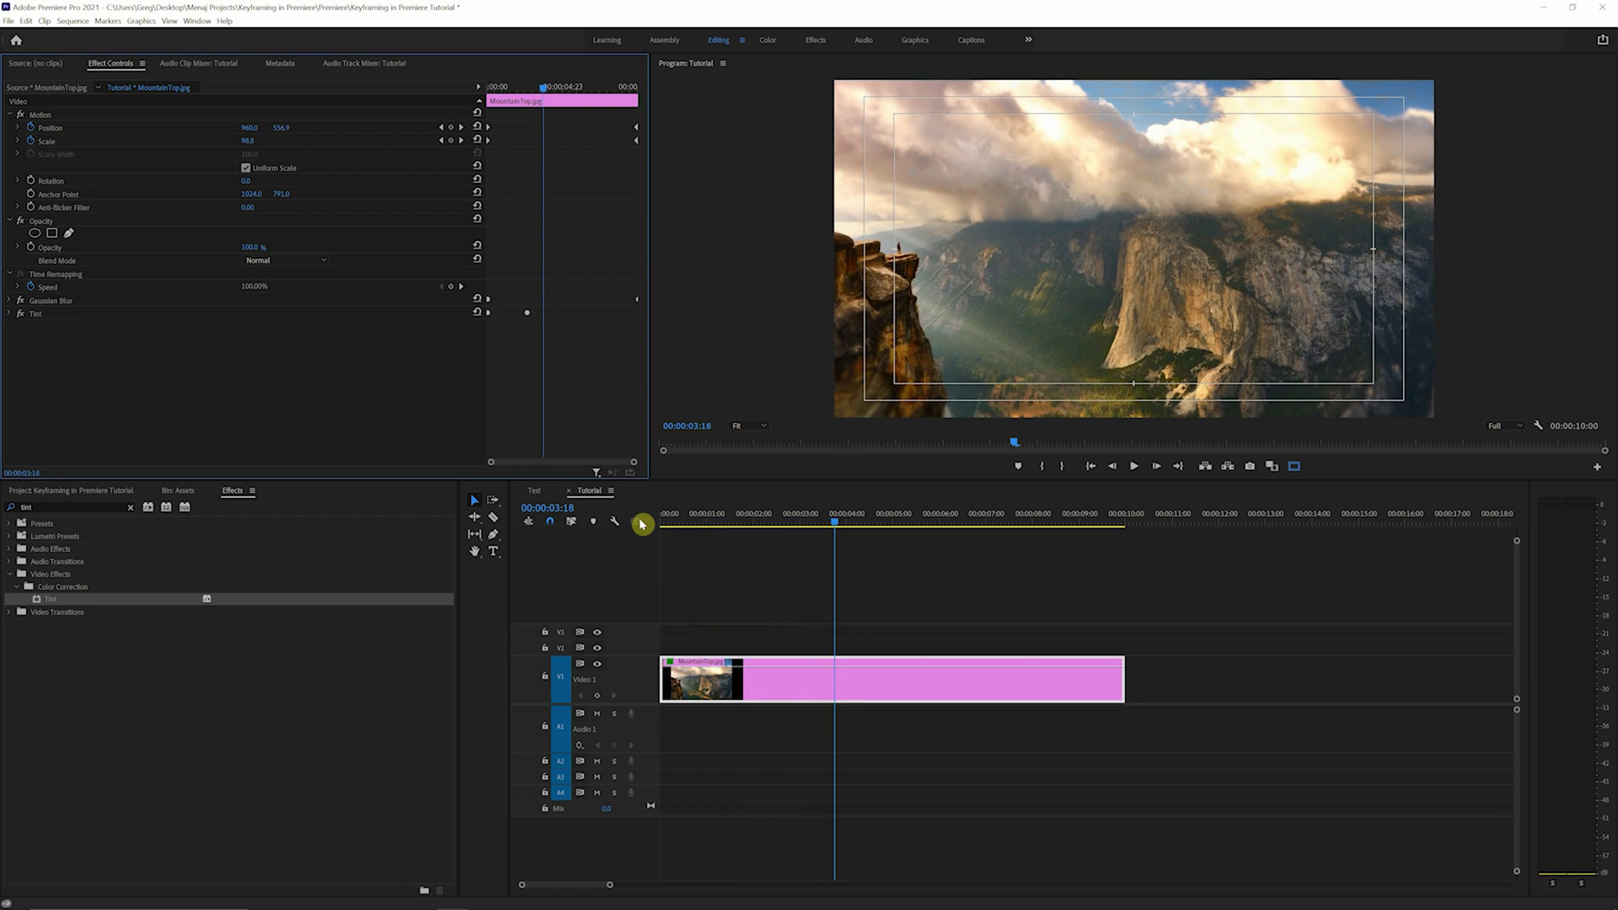
Add a lower-left title reading 'yosemite national park - taft point /'
key("space")
left_click(494, 551)
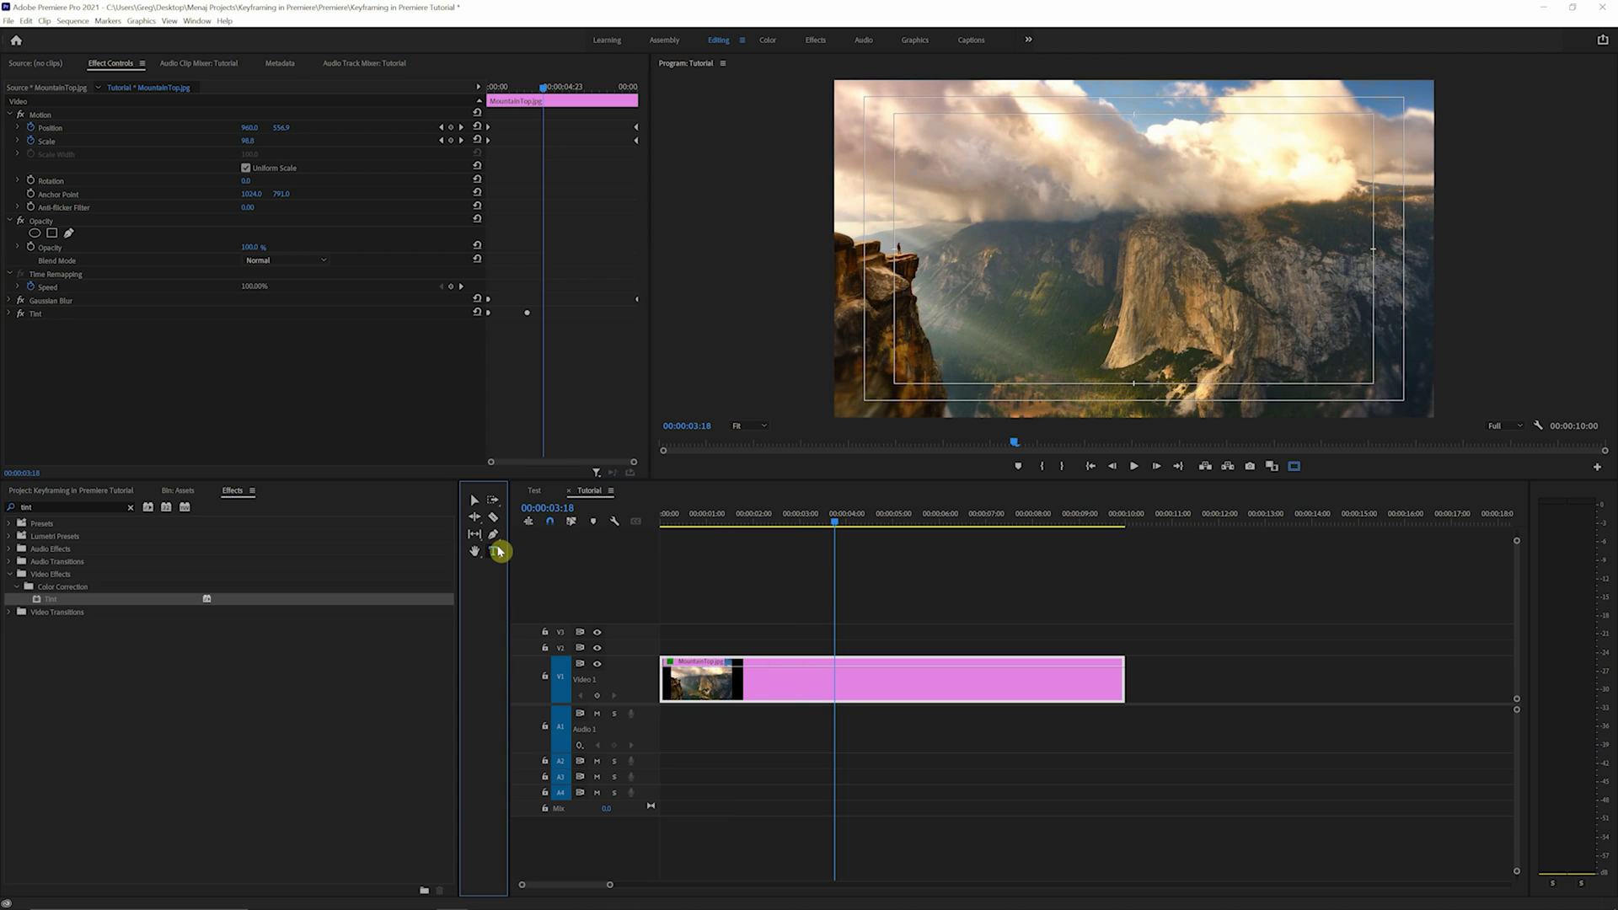
left_click(882, 368)
left_click(882, 368)
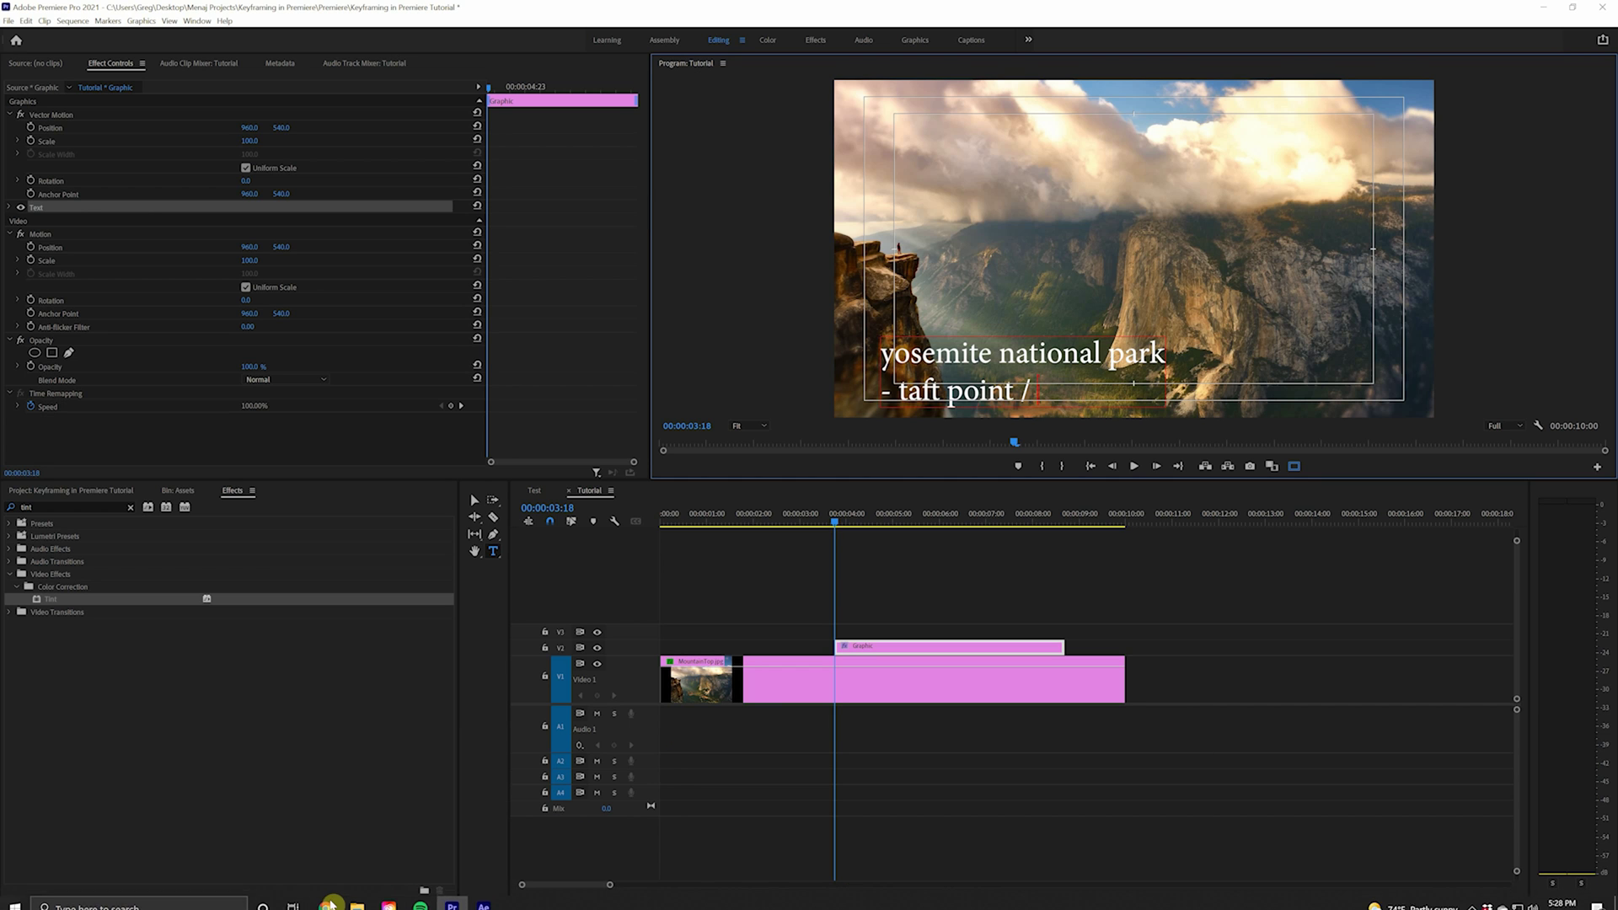
Copy Taft Point's coordinates from the browser search results
left_click(325, 897)
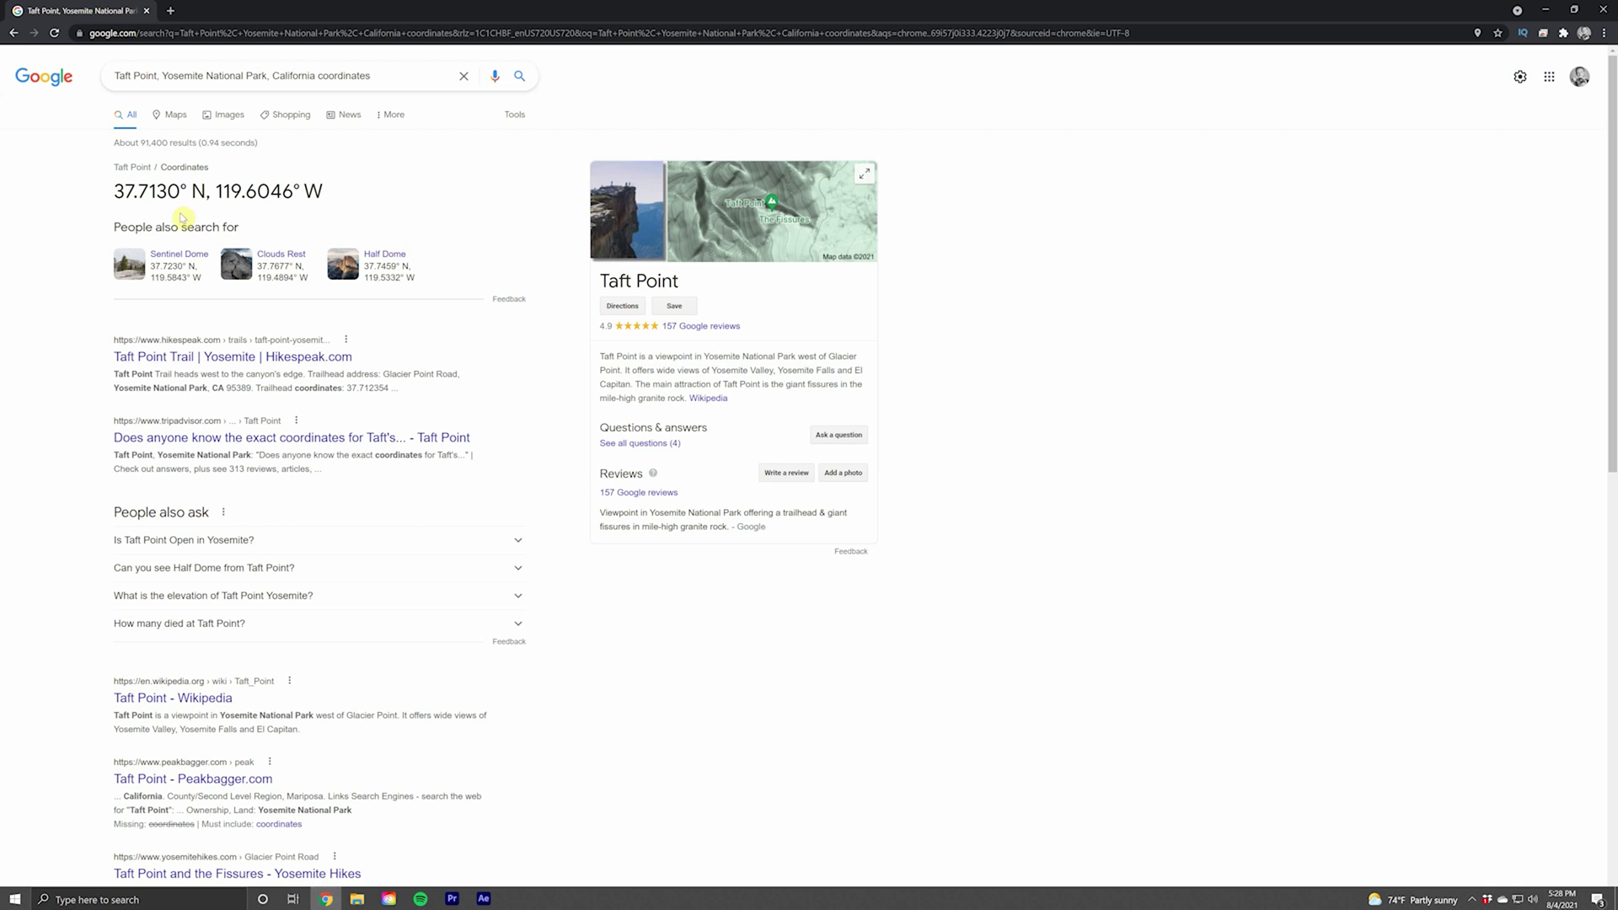
left_click_drag(127, 192, 318, 192)
key("ctrl+c")
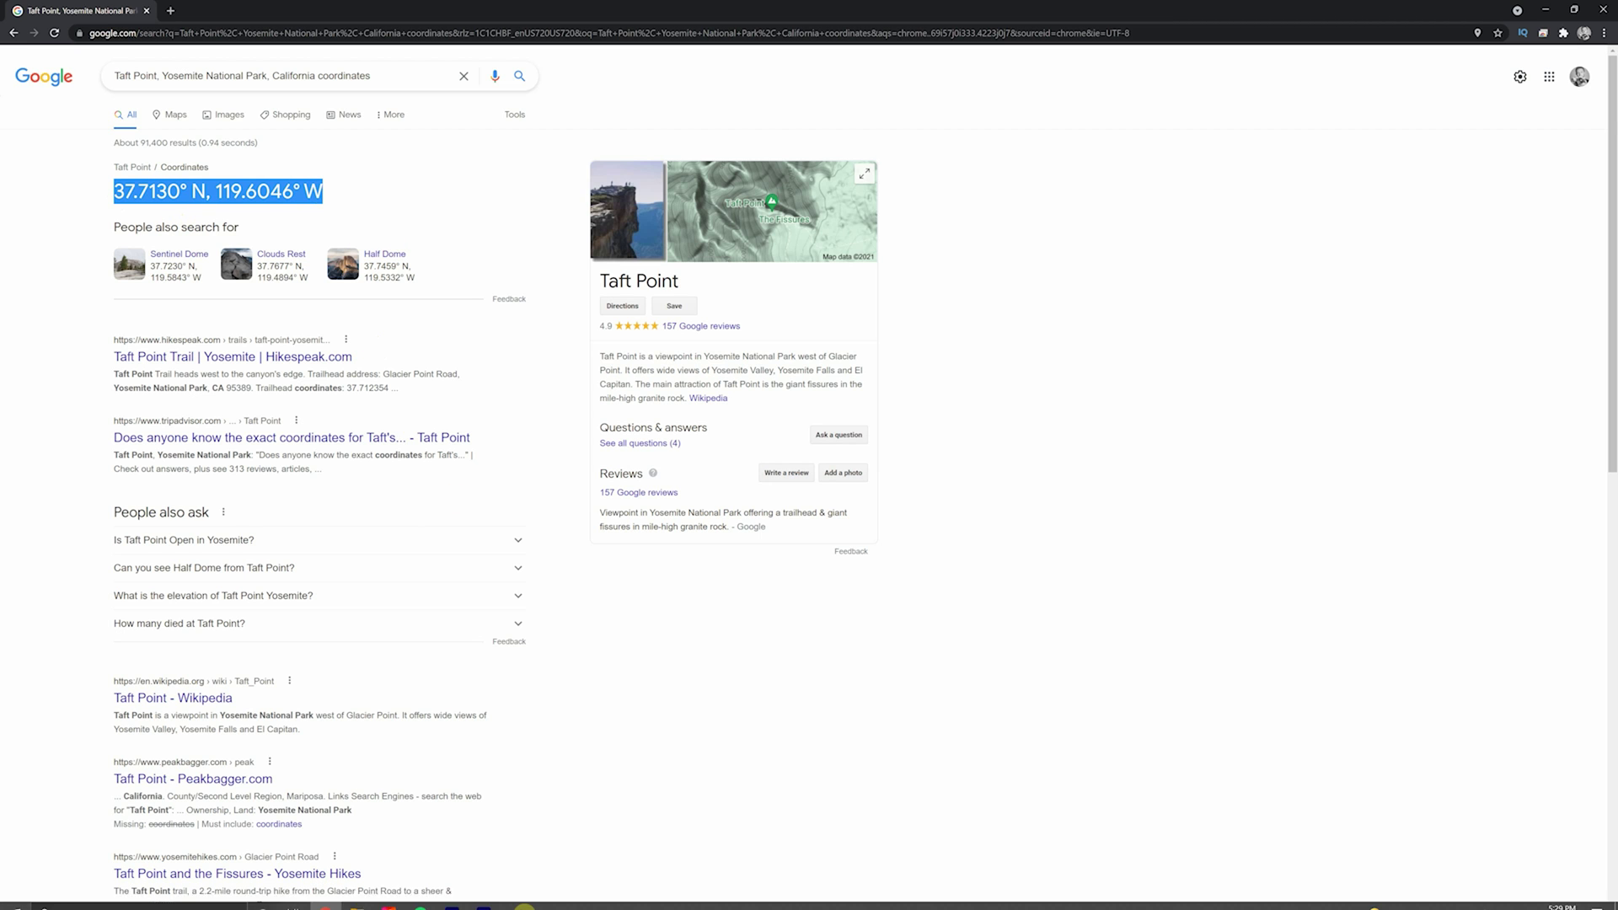
left_click(473, 895)
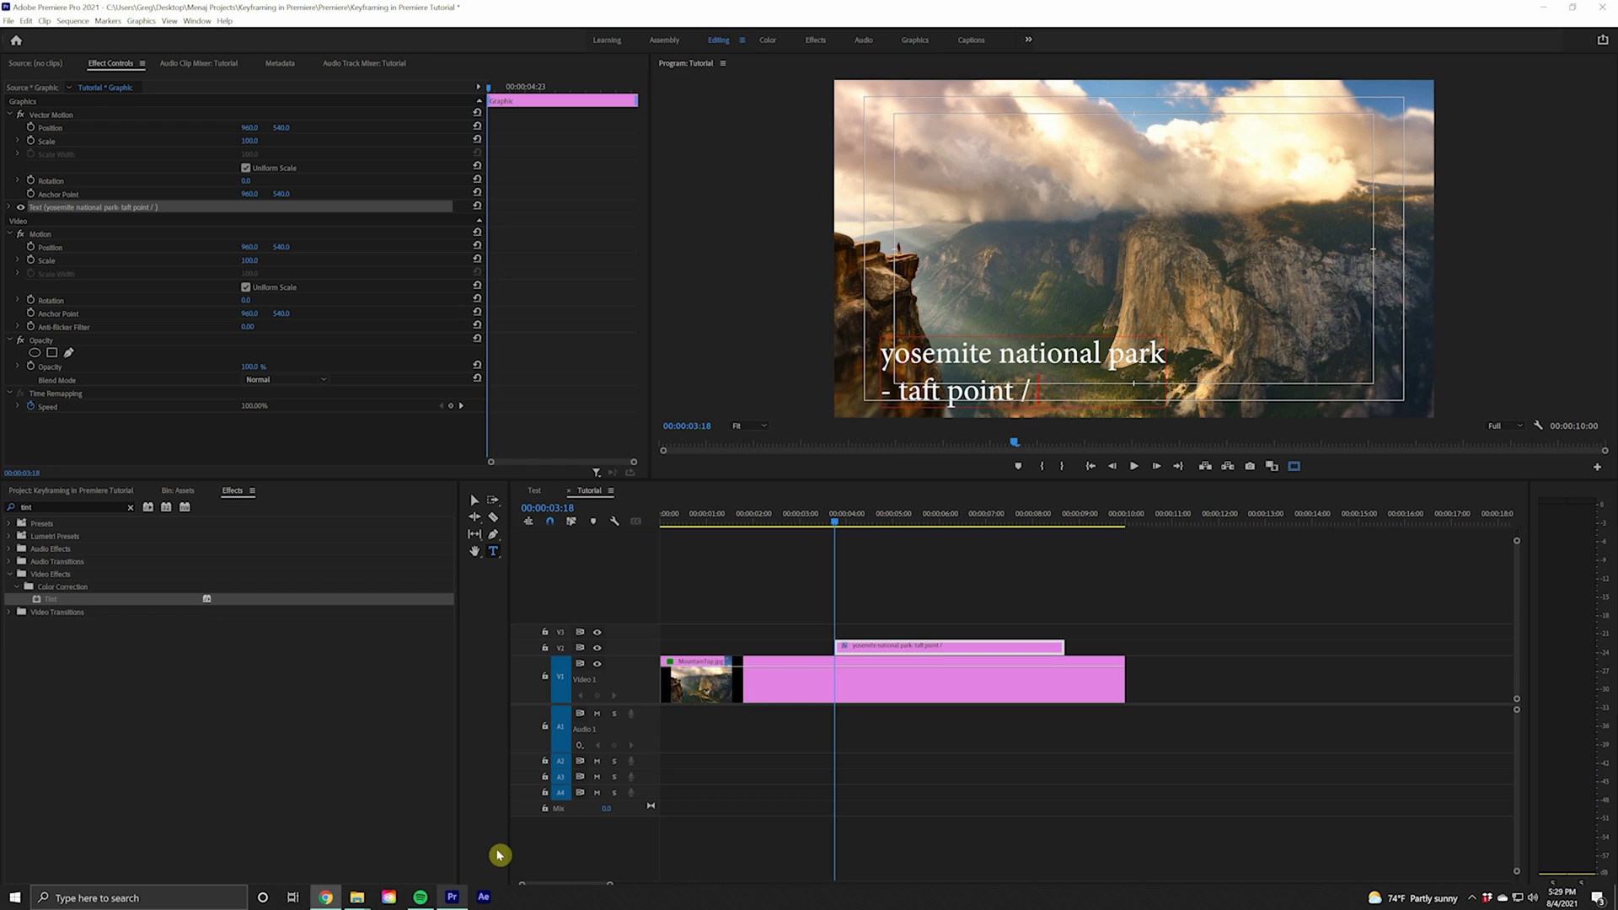
Paste '37.7130° N, 119.6046° W' at the end of the title and expand its Text properties
left_click(1040, 392)
key("ctrl+v")
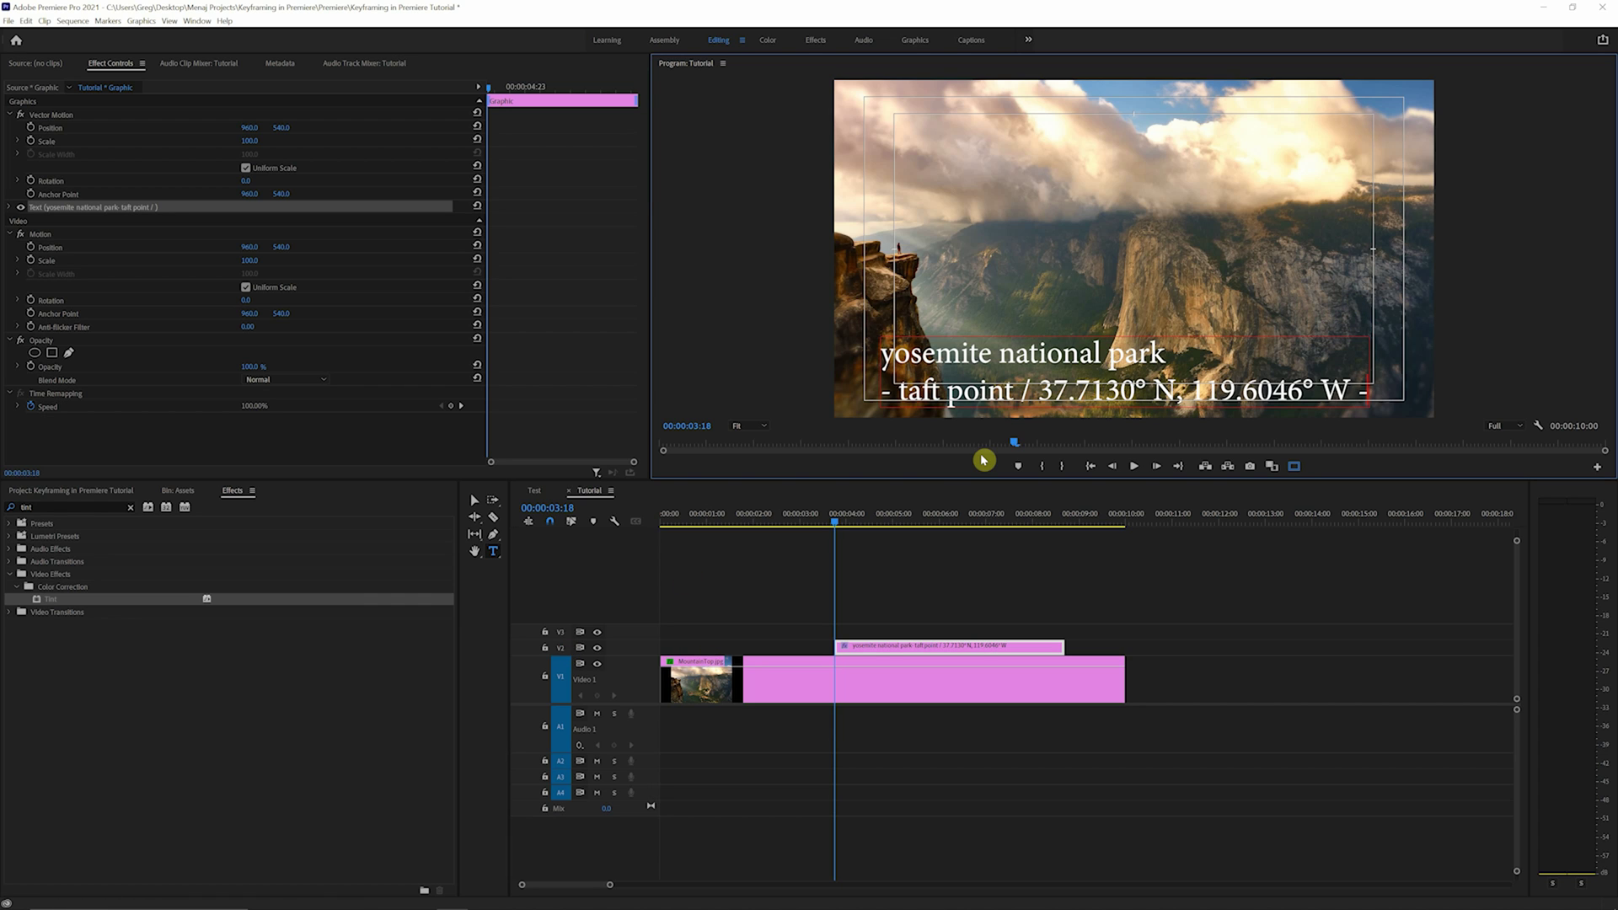
left_click(474, 499)
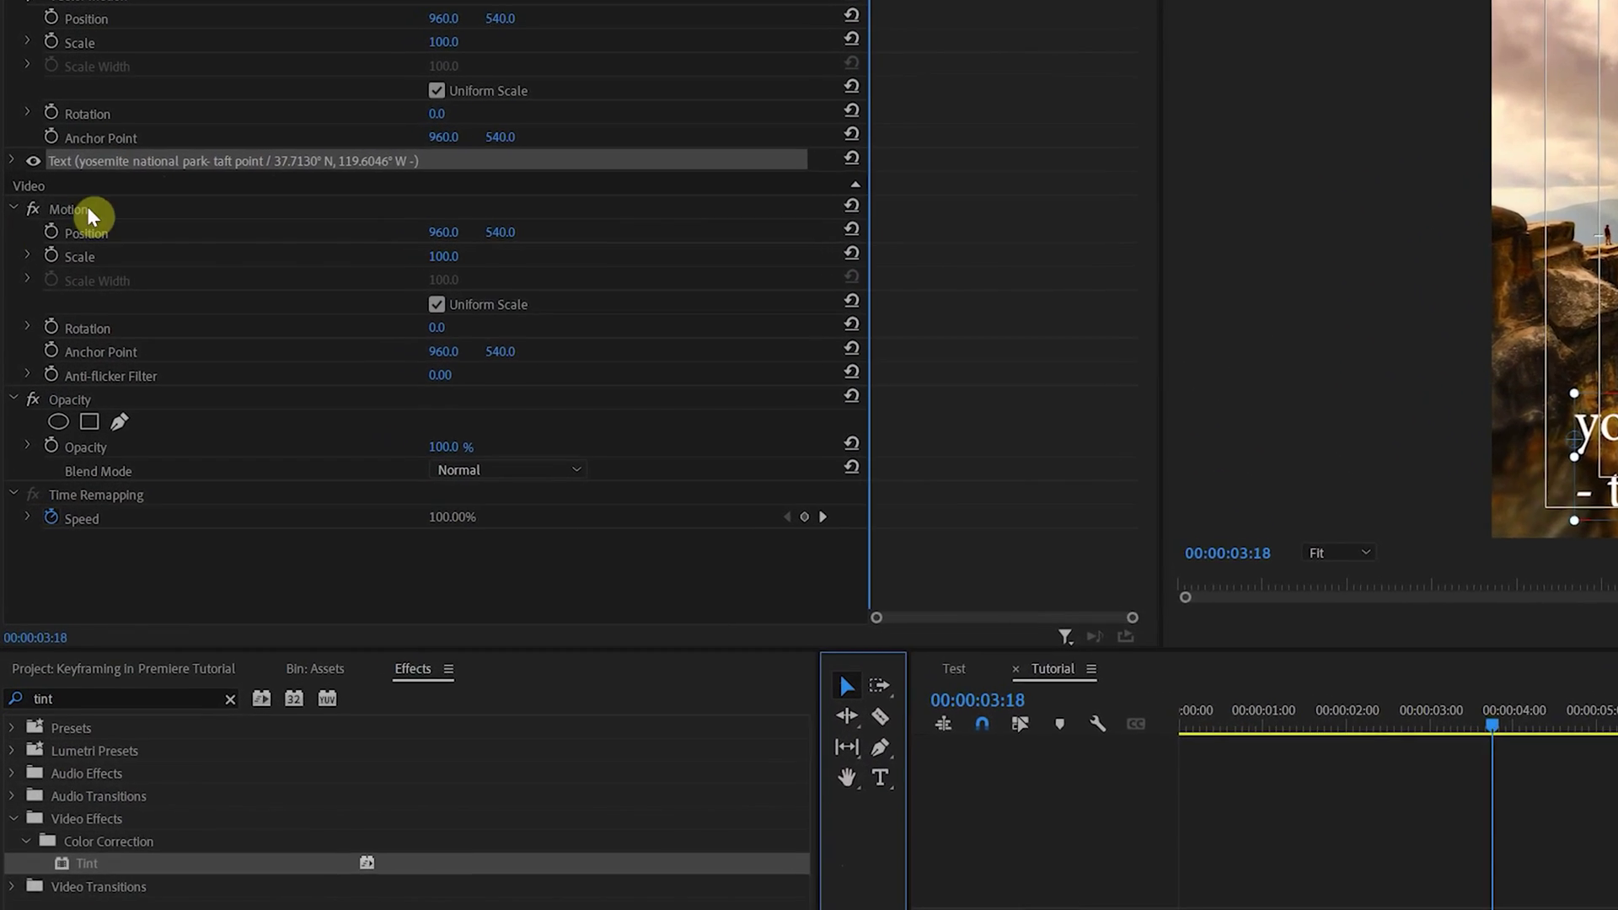
left_click(17, 149)
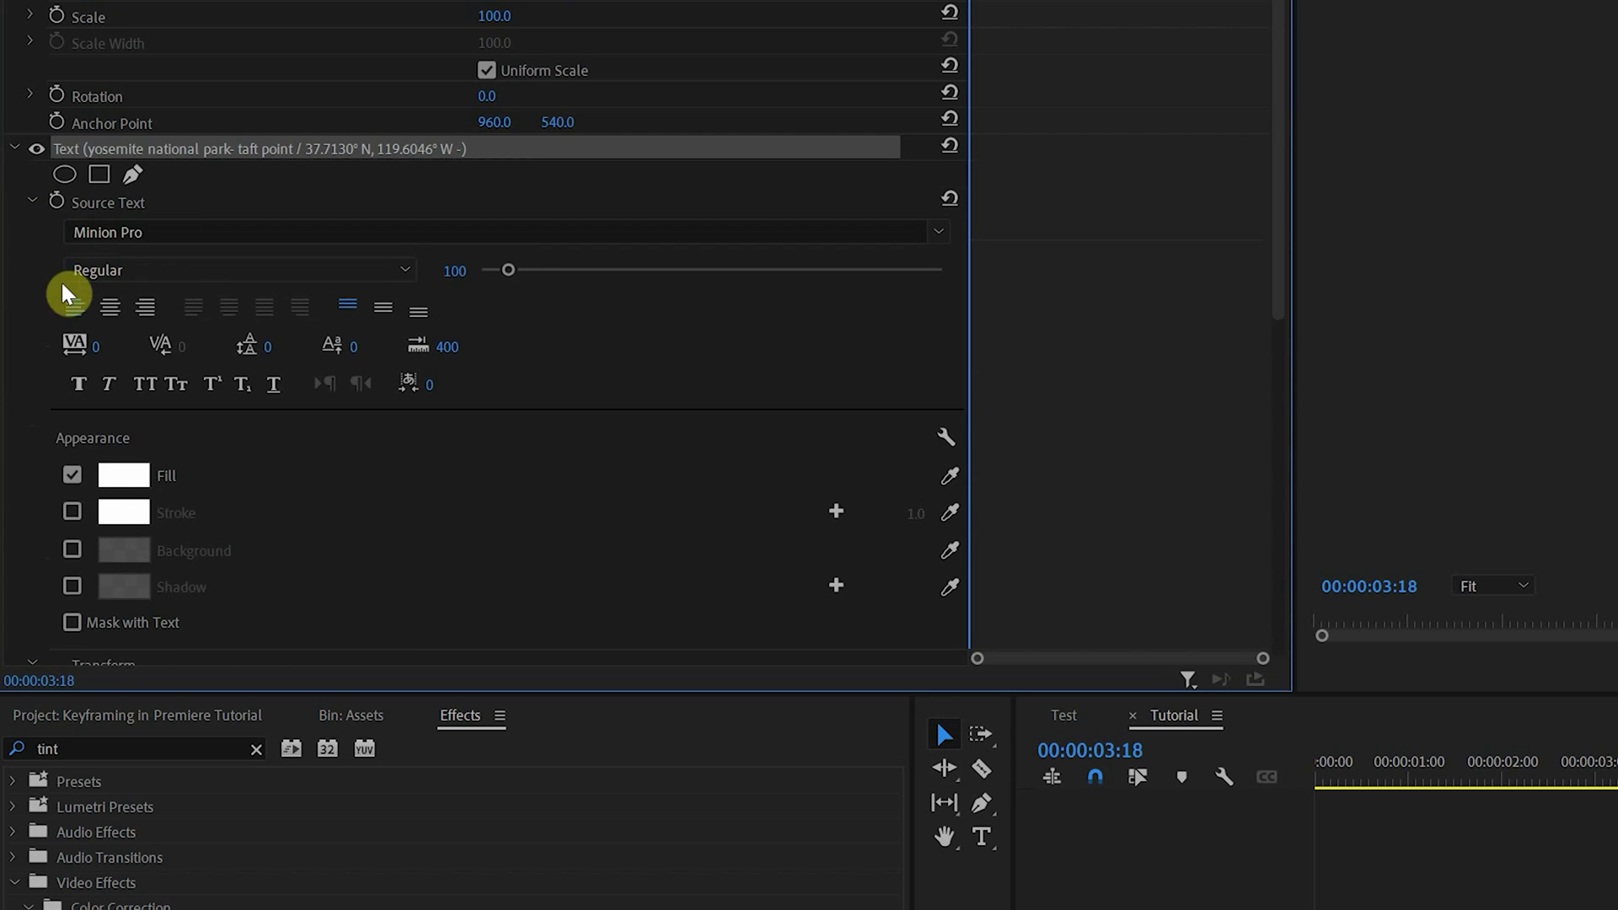
Set the title font to Azo Sans Black Italic with All Caps enabled
left_click(155, 232)
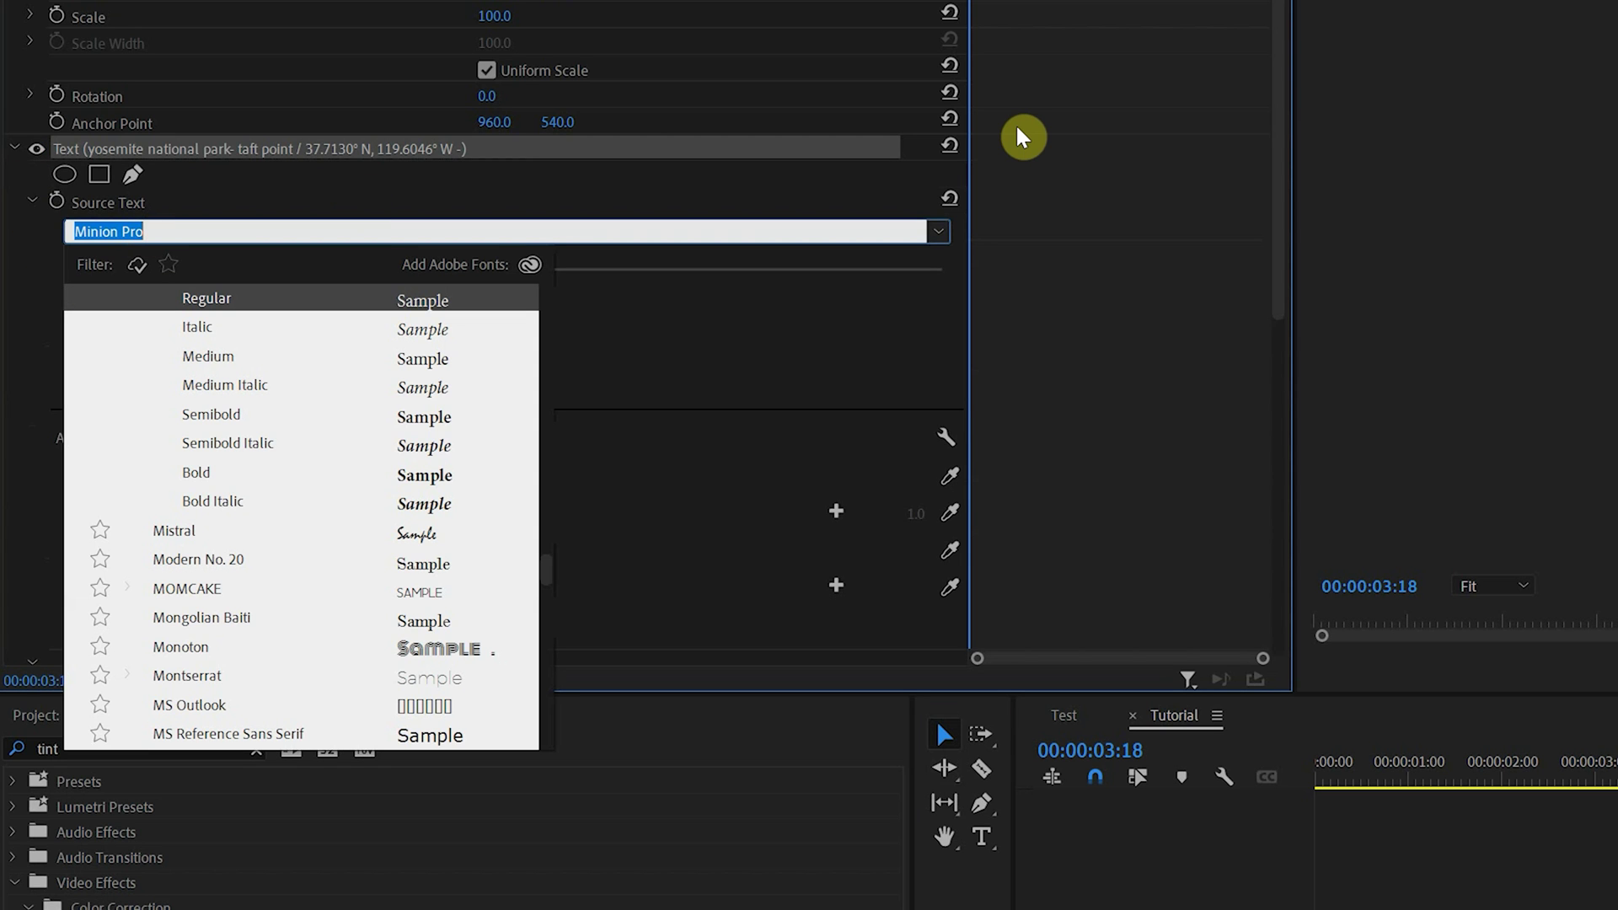
type("azo")
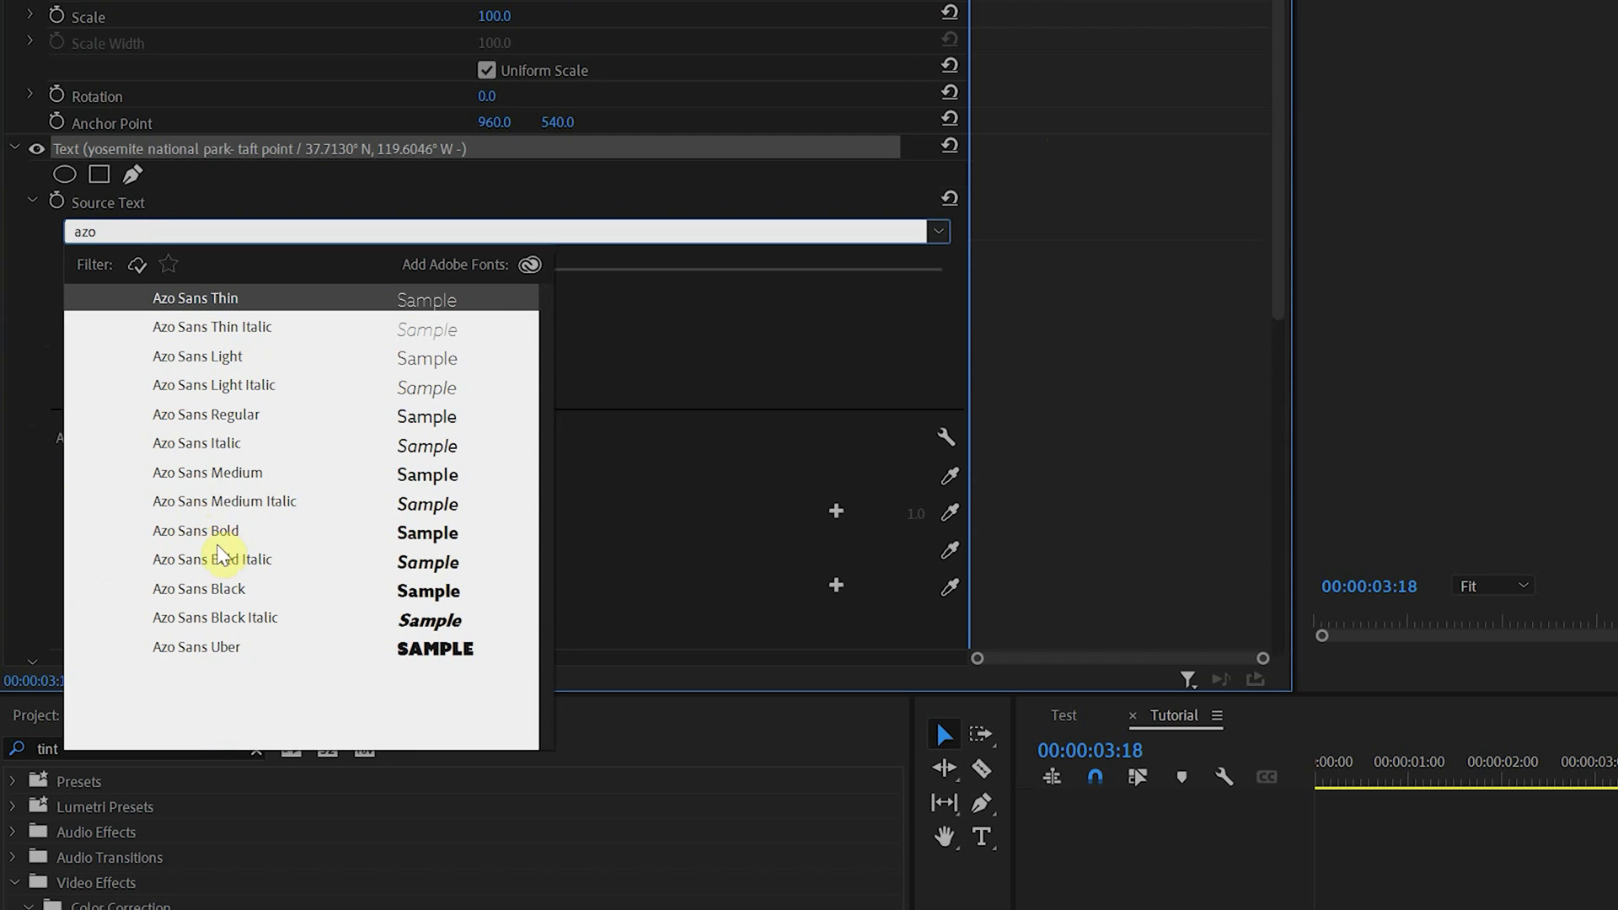
left_click(216, 620)
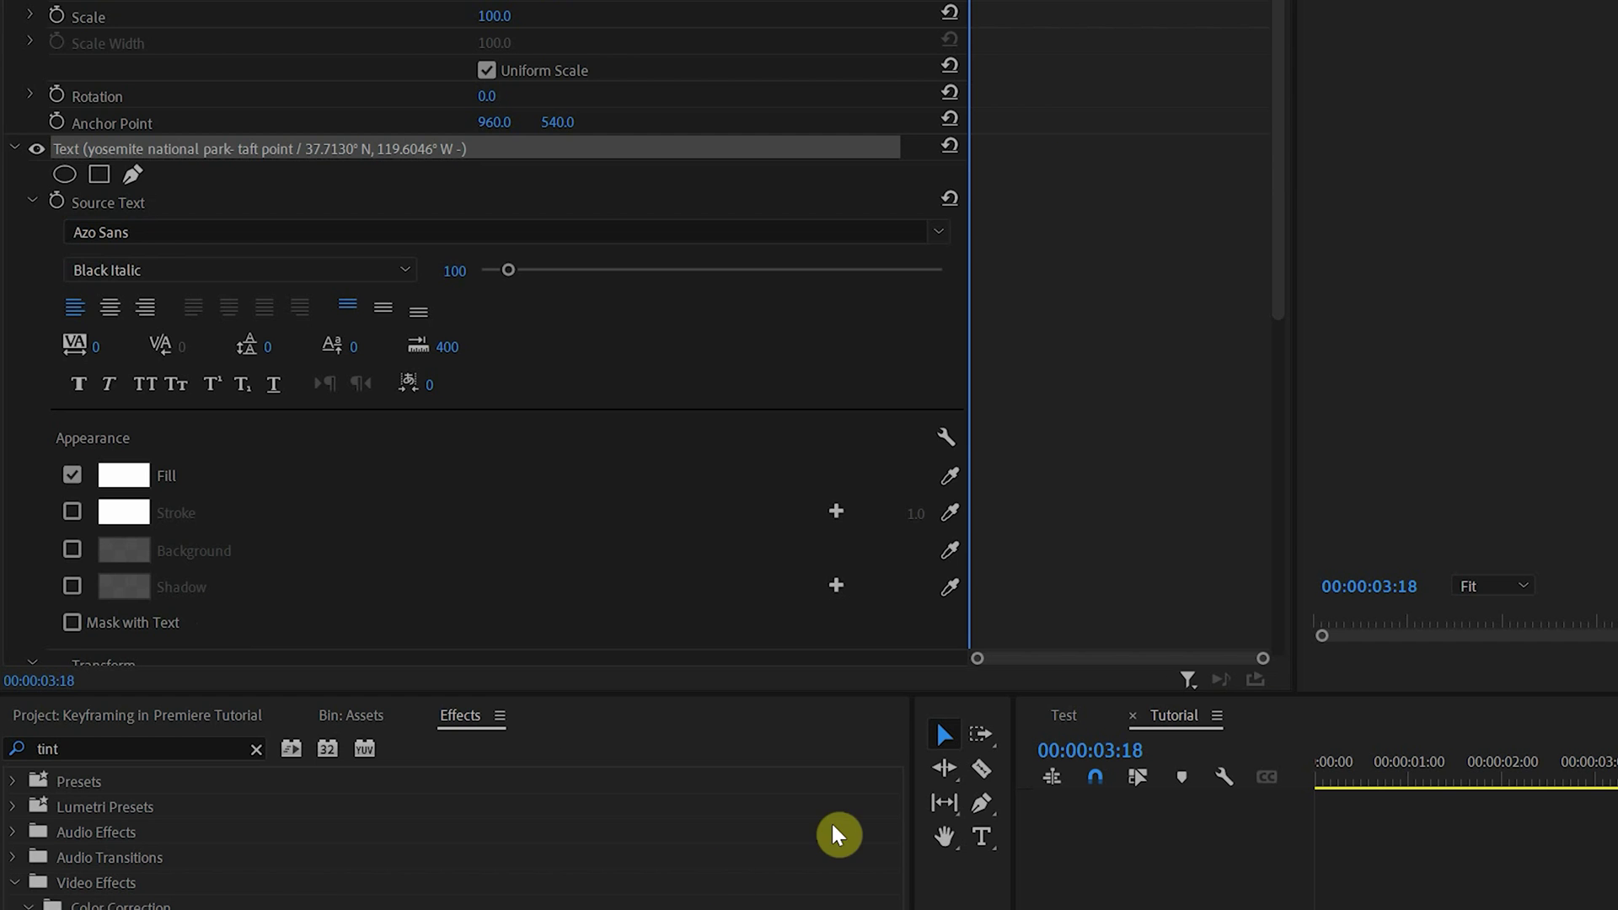
left_click(160, 387)
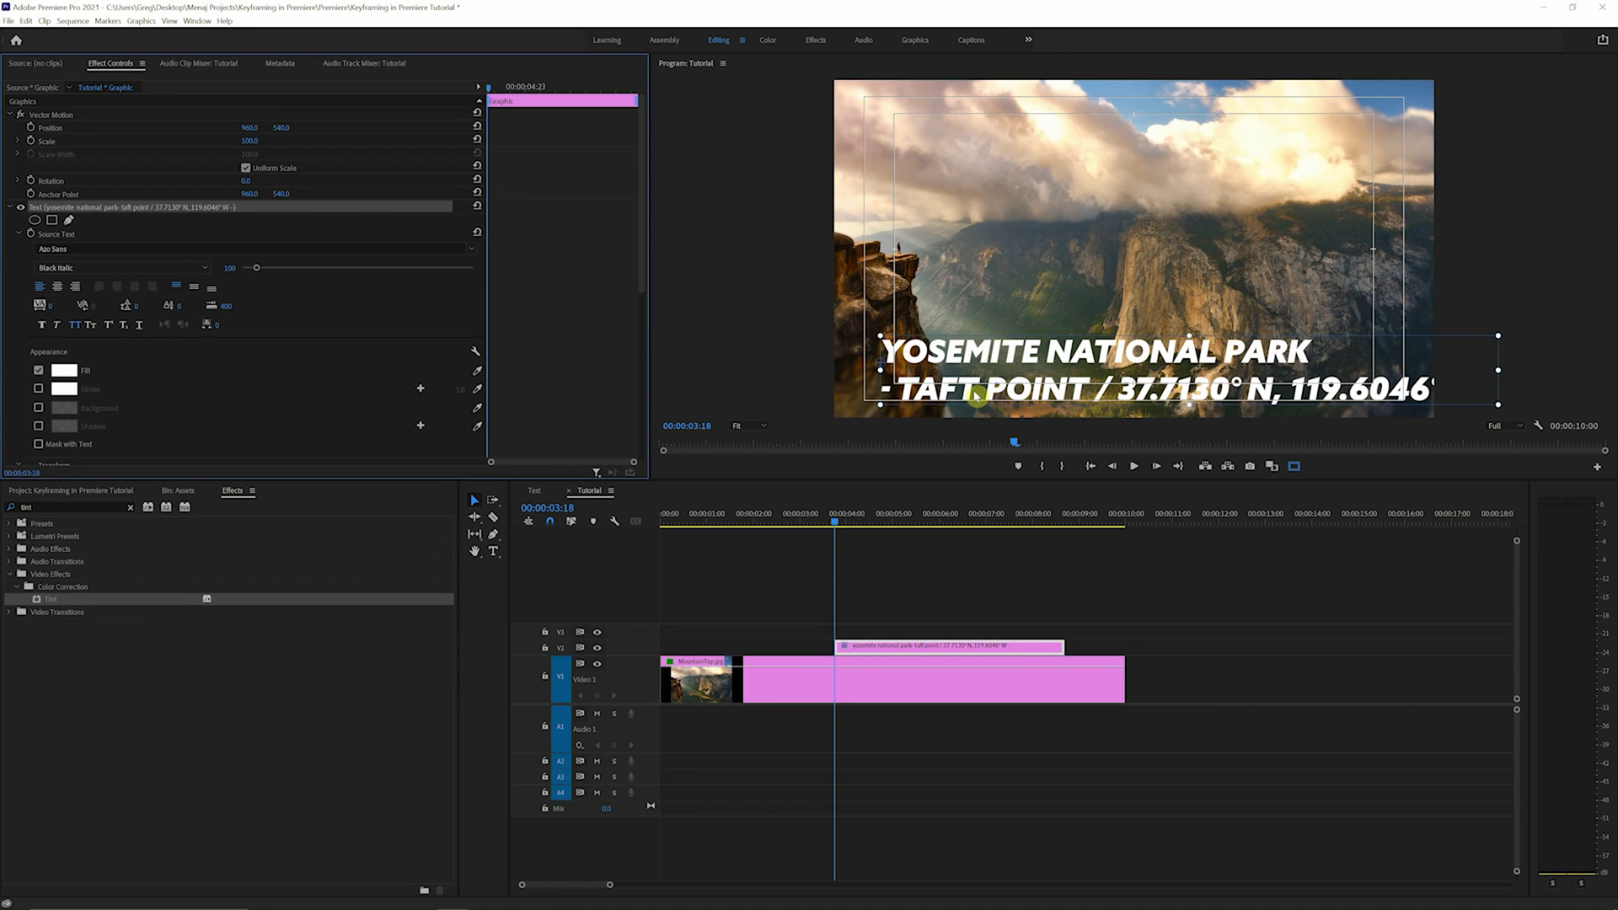
Restyle the title's coordinate line as Medium Italic at font size 55
left_click(970, 393)
left_click_drag(937, 390, 919, 390)
left_click(492, 554)
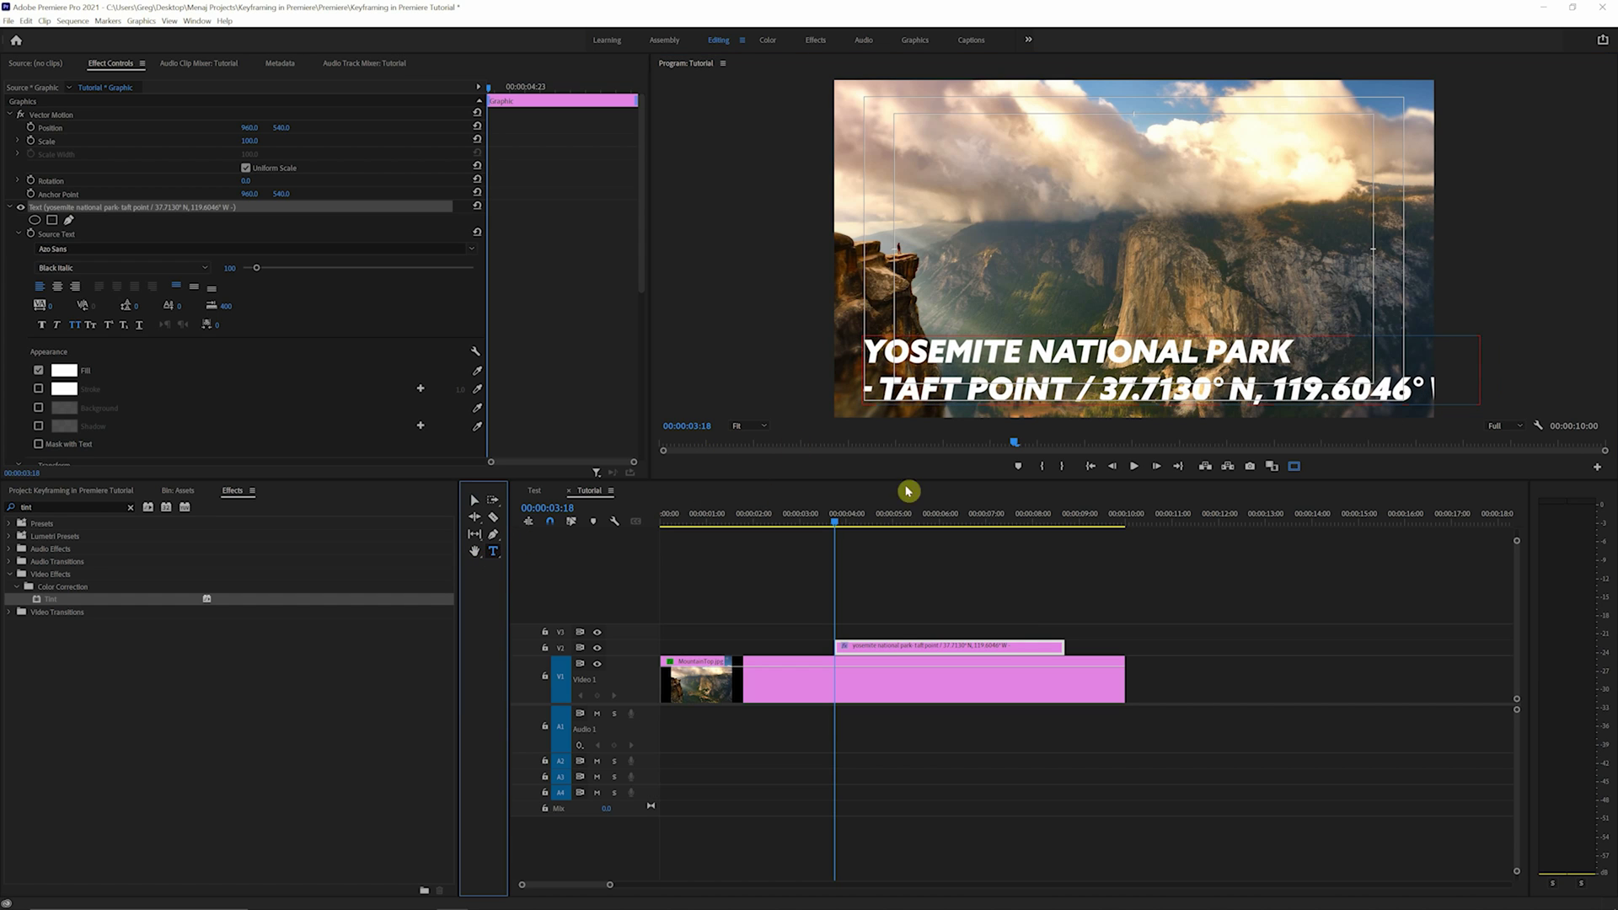
left_click_drag(865, 392, 1499, 401)
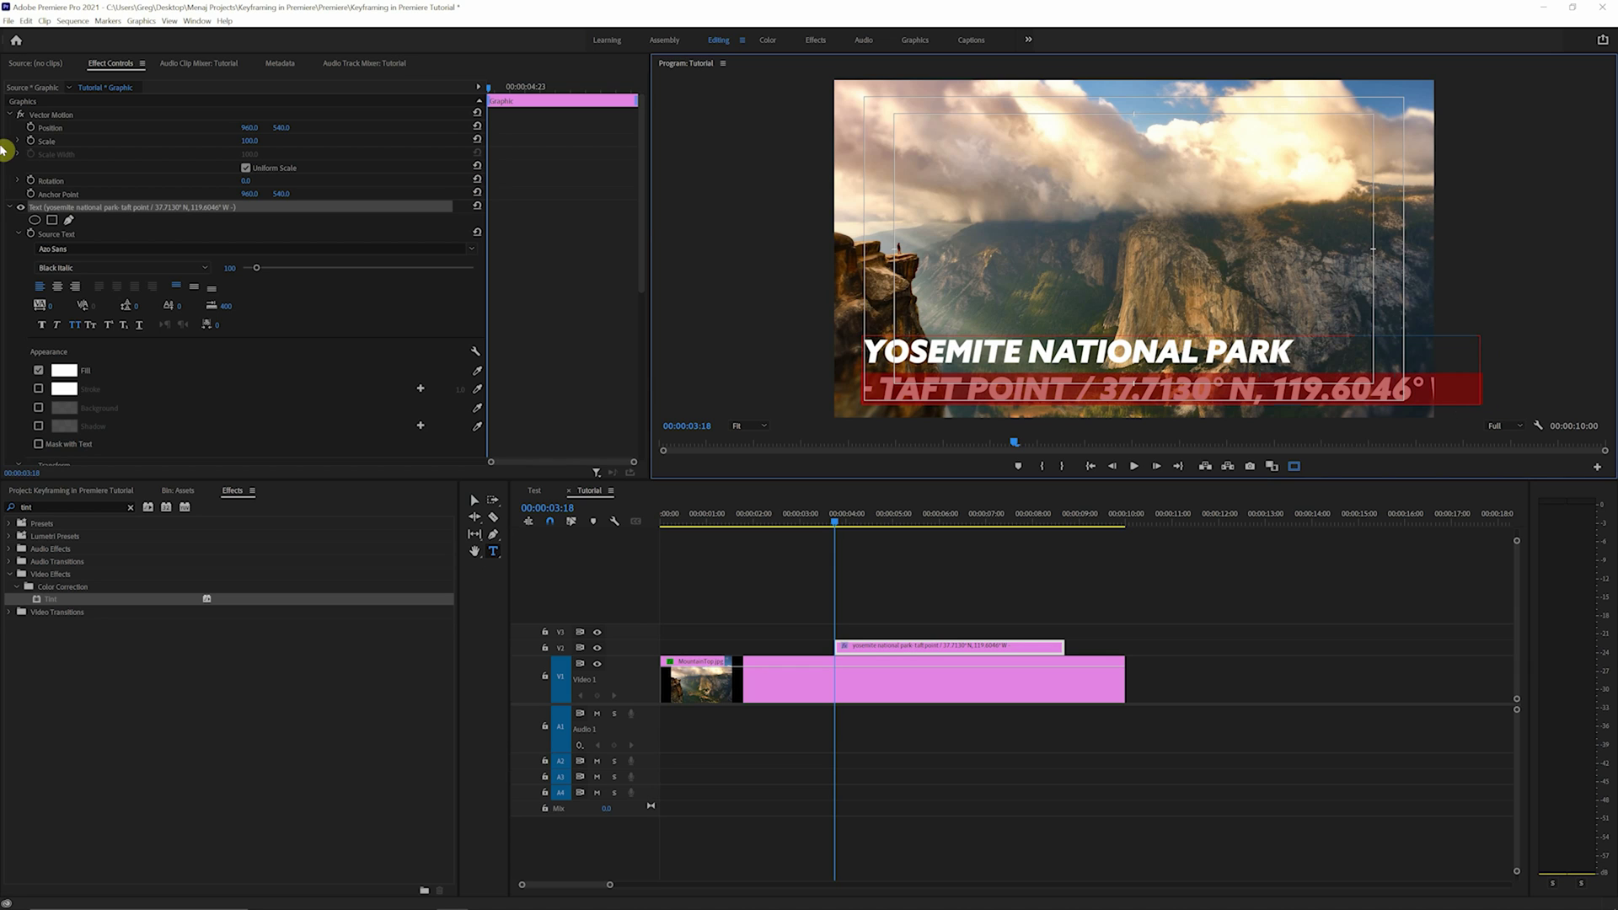
left_click(68, 267)
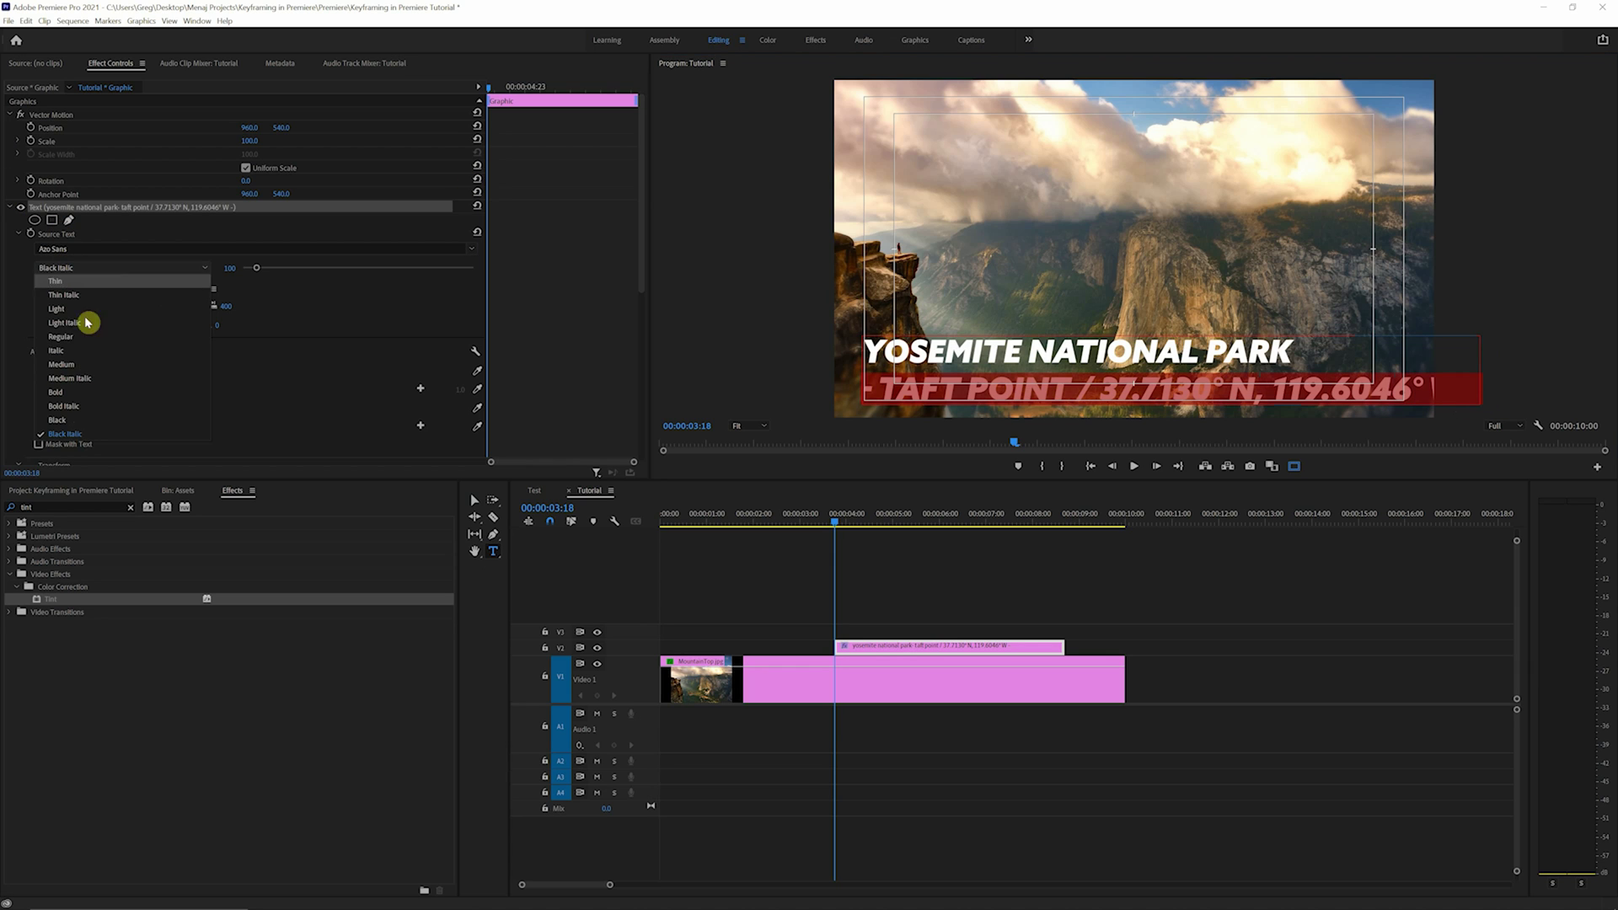
left_click(84, 373)
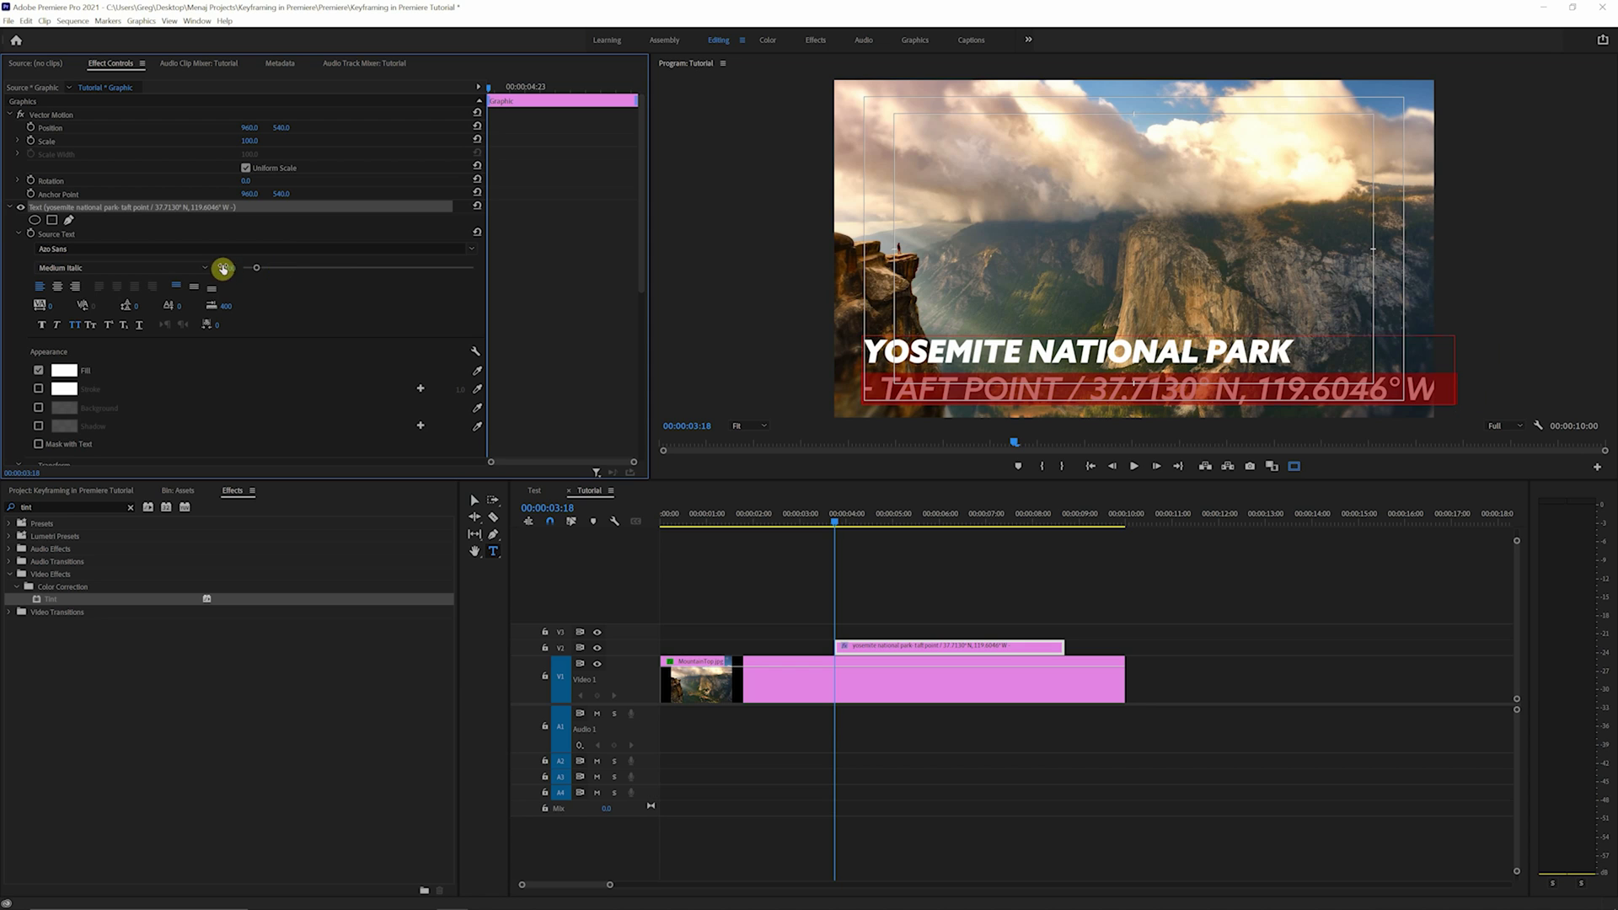
left_click_drag(223, 268, 223, 268)
left_click_drag(224, 268, 343, 264)
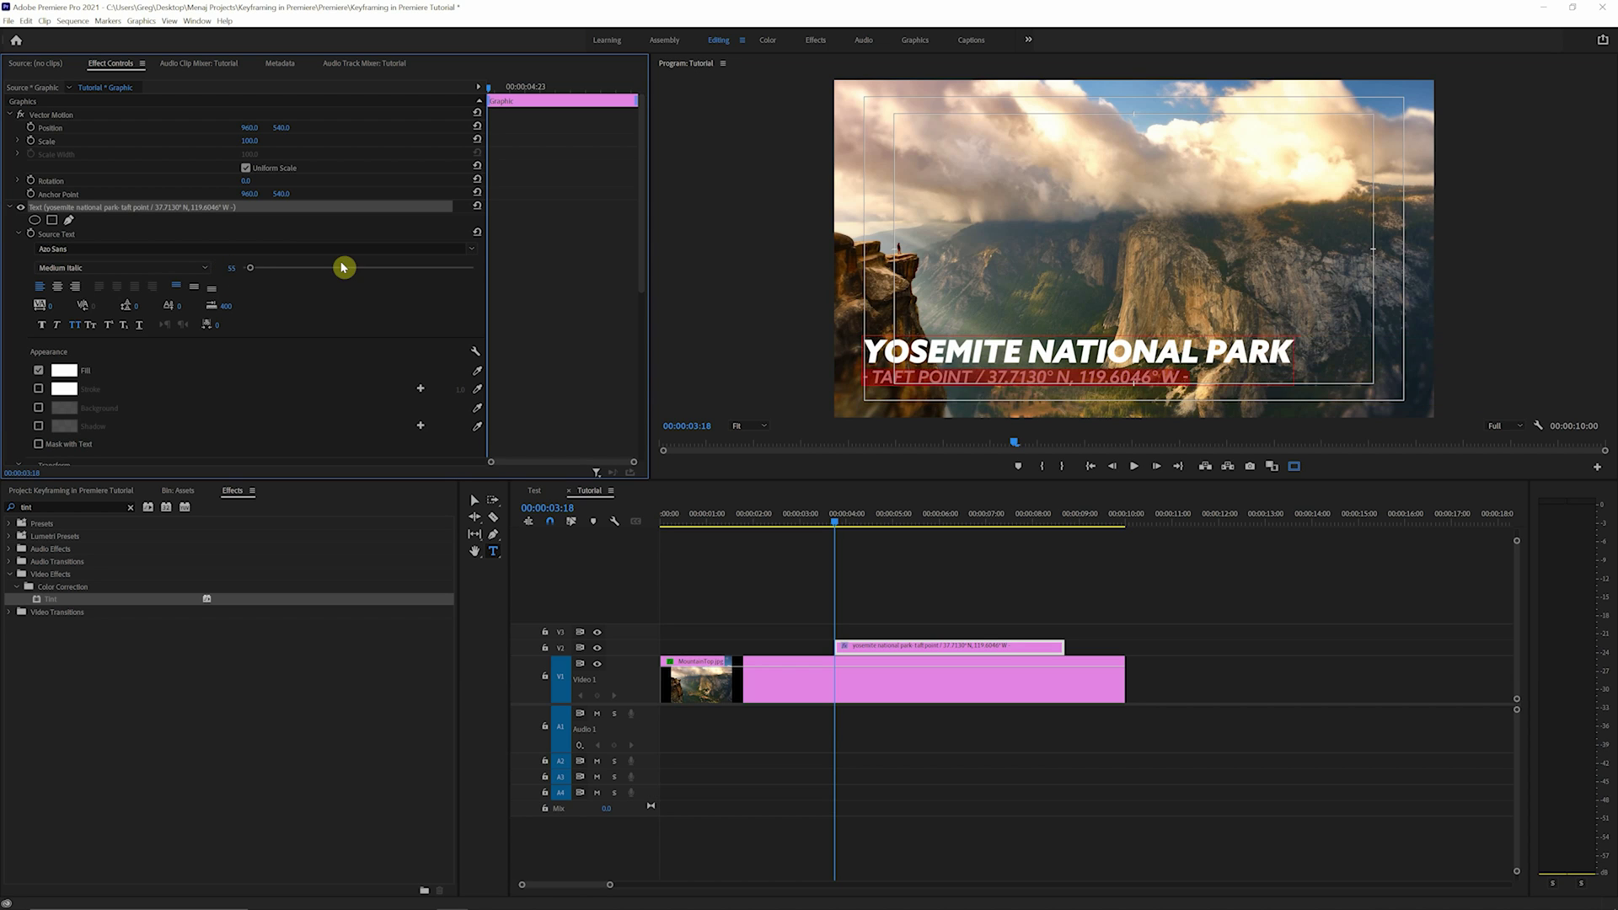
Move the whole title slightly left and down on the frame
key("v")
left_click(1003, 364)
left_click_drag(1003, 364, 994, 374)
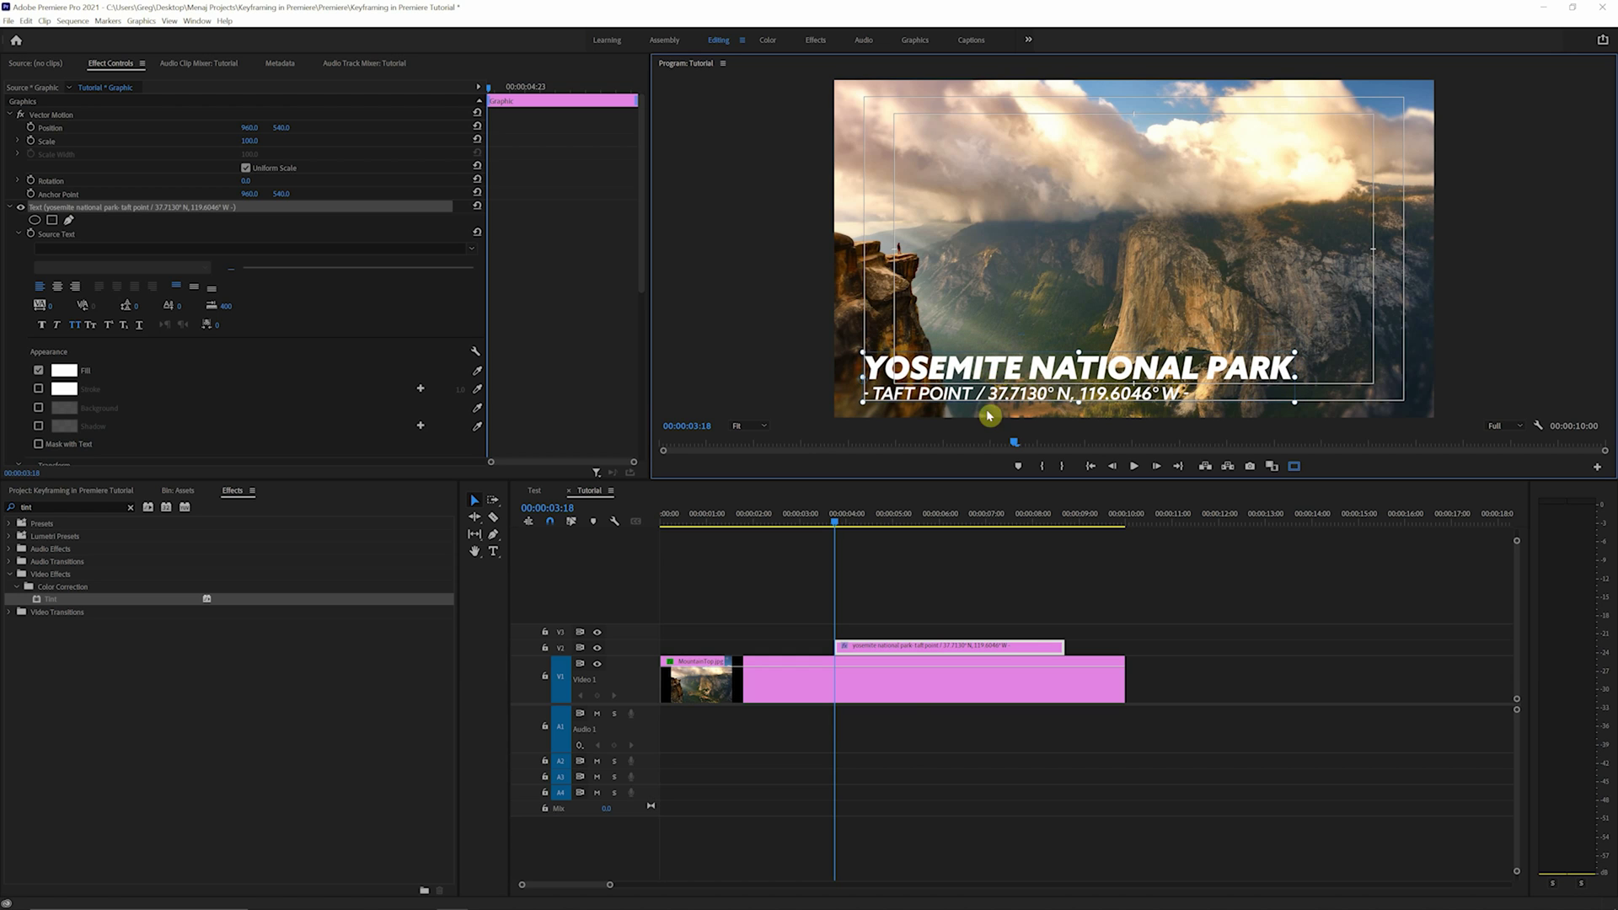
left_click(877, 646)
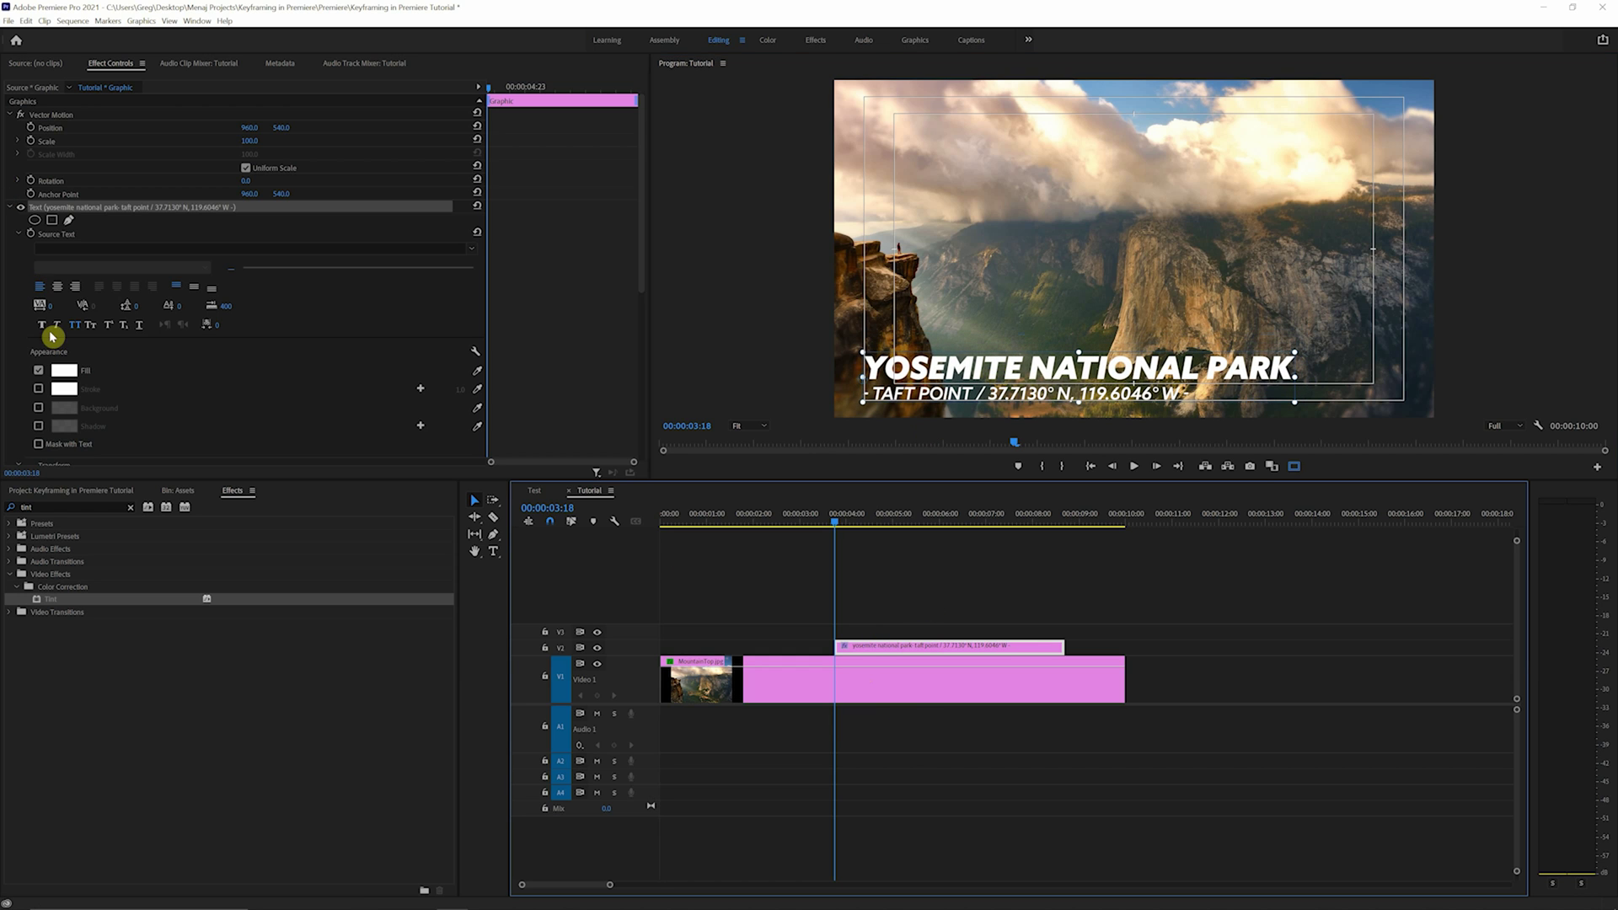
Turn on the title's Background box and set its size to 30
scroll(152, 389, "down", 1)
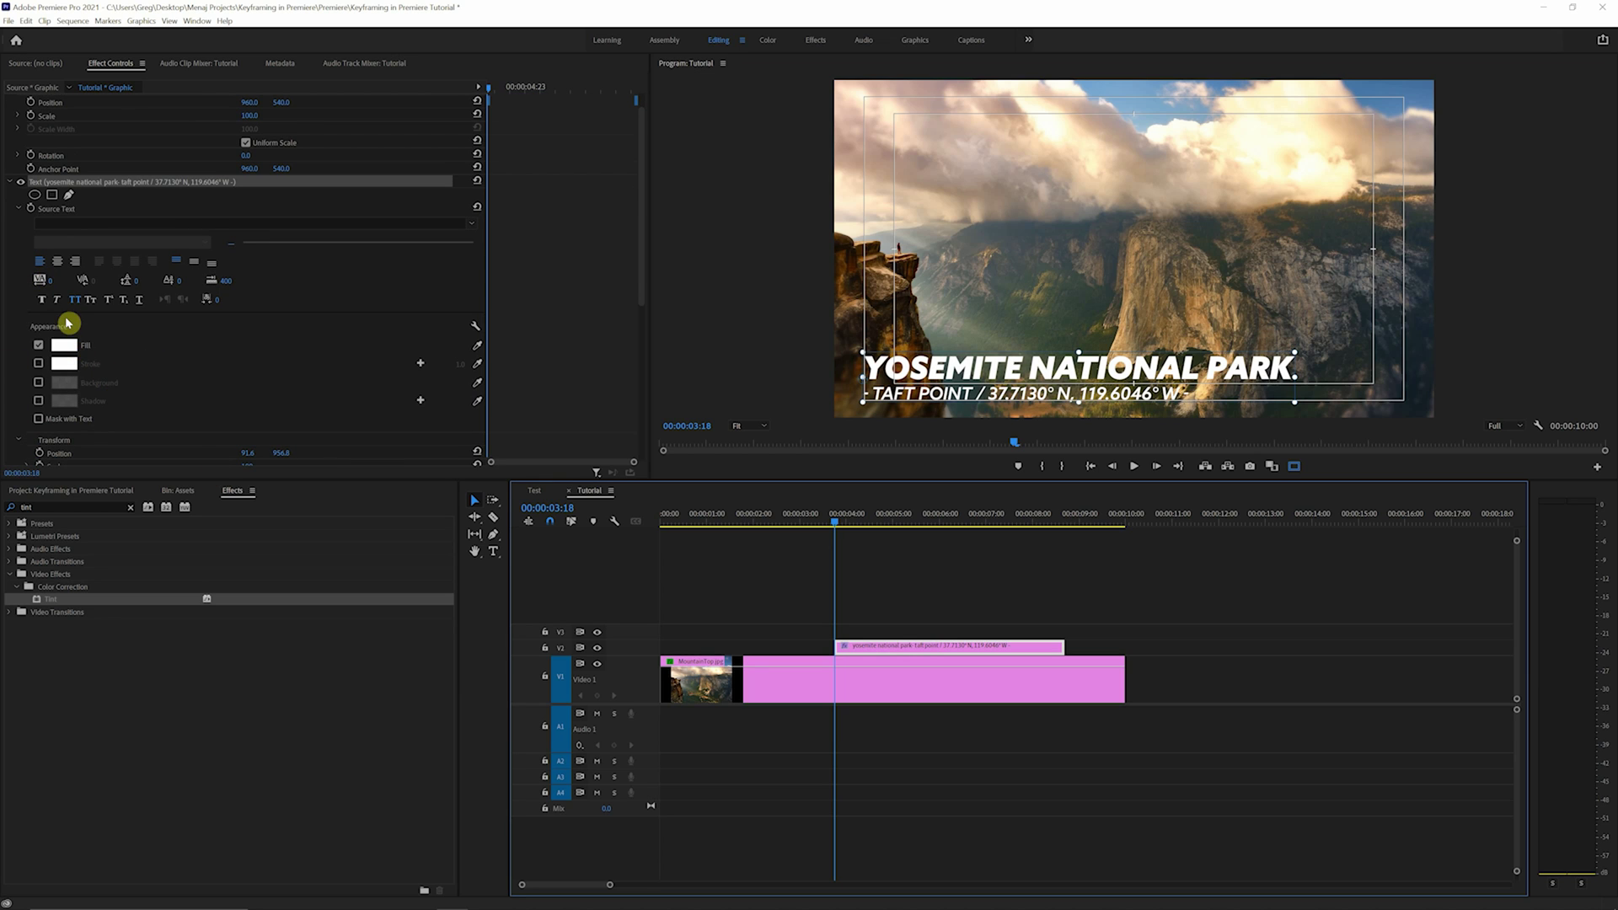
left_click(38, 383)
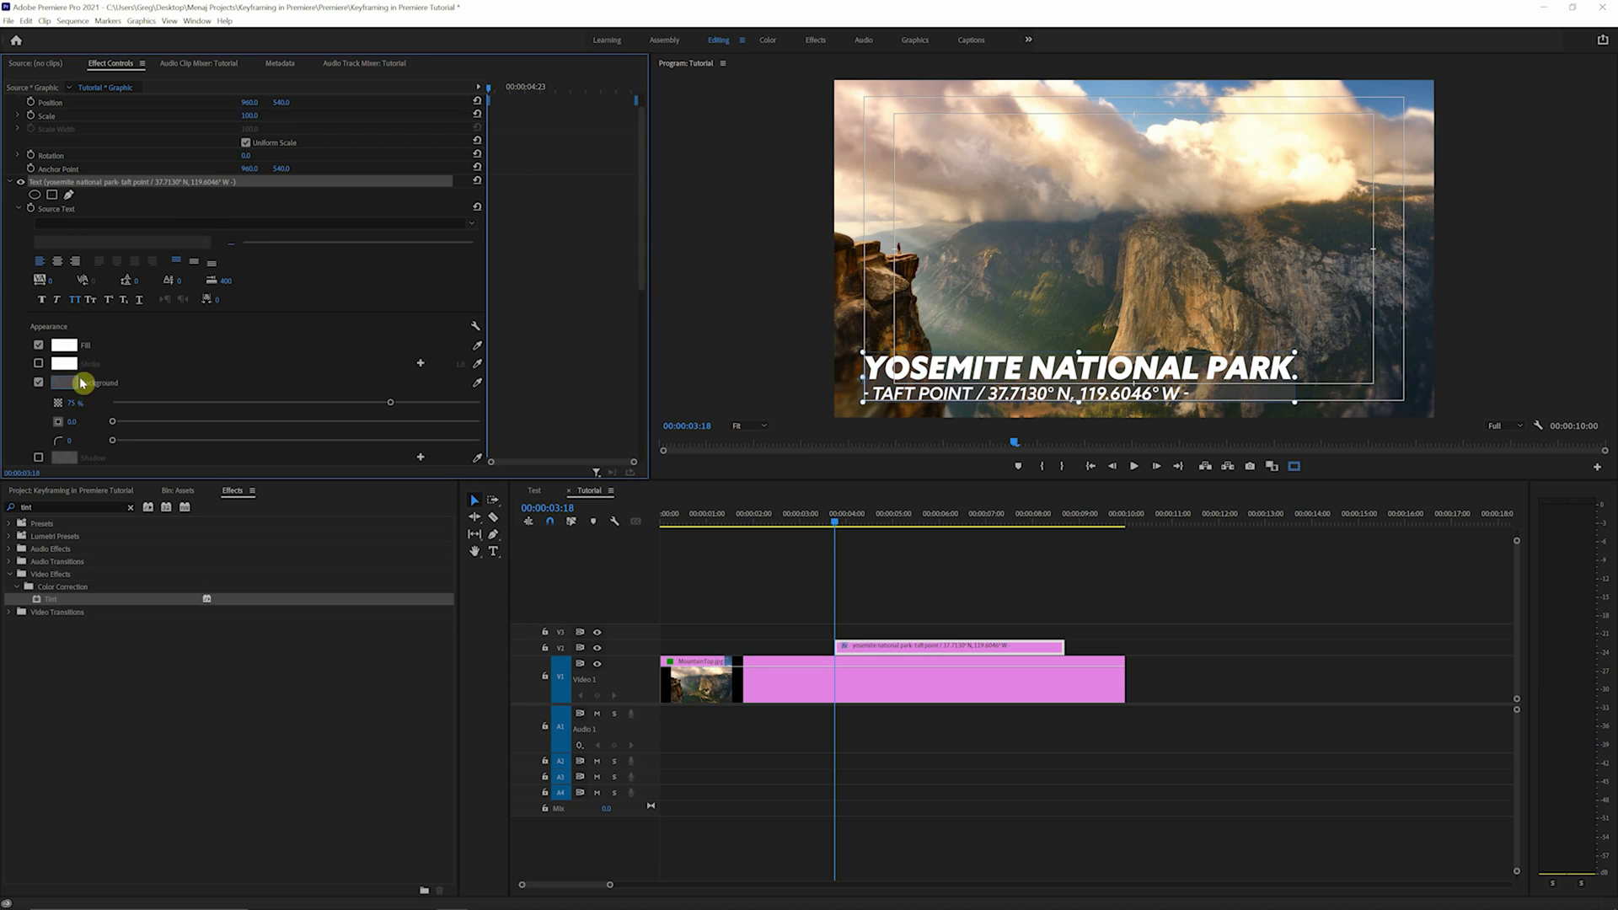
left_click(79, 422)
type("30")
left_click(592, 387)
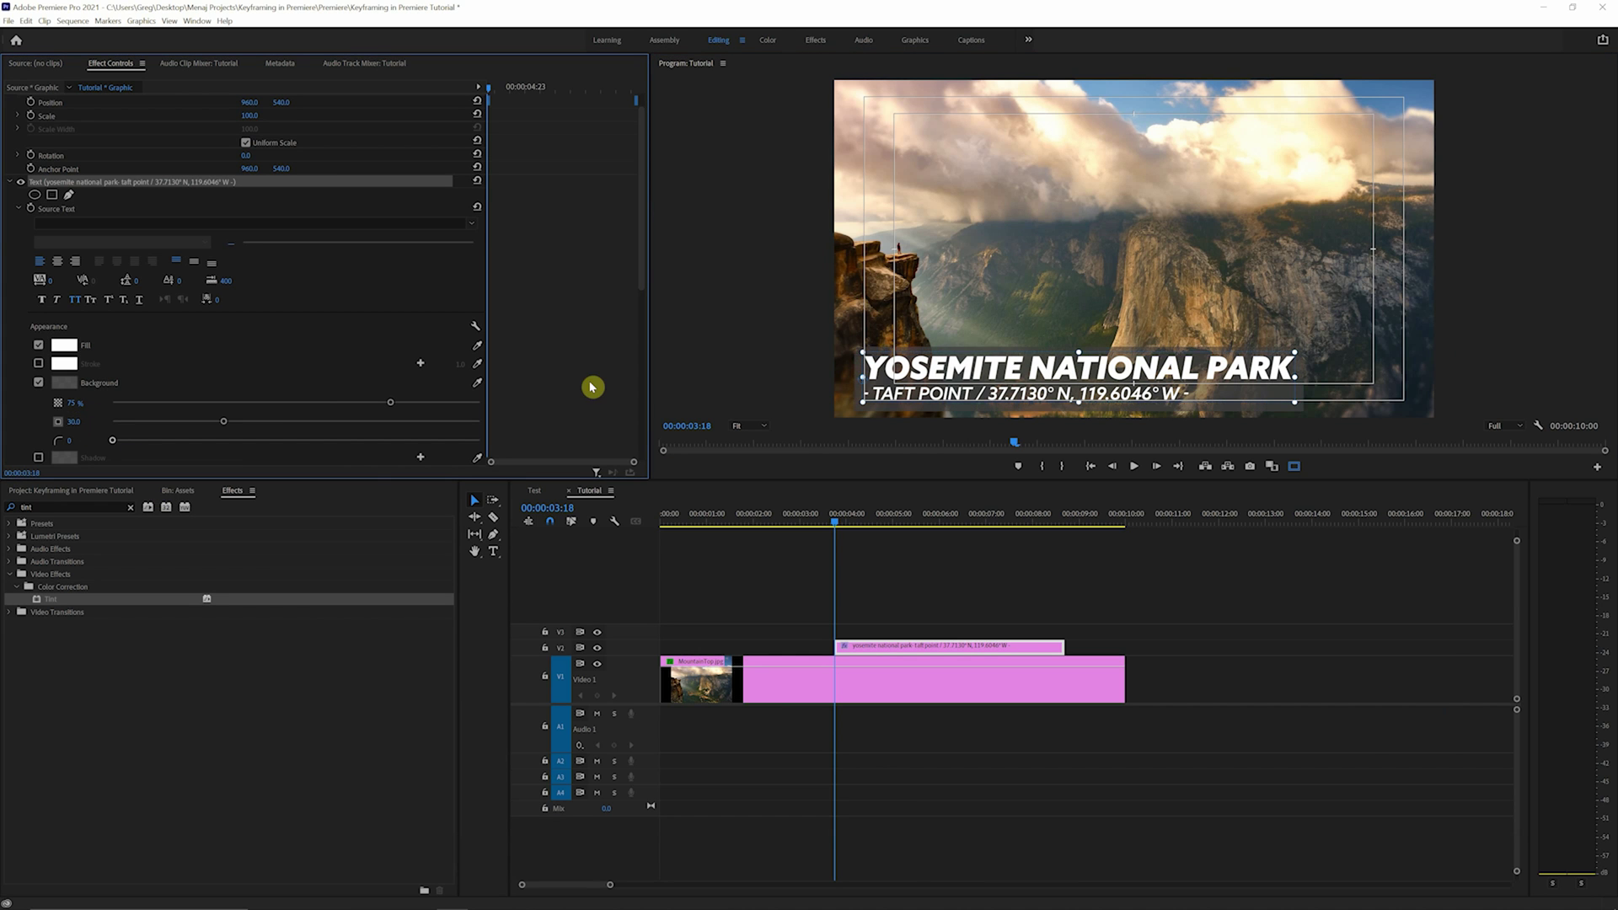
Preview the boxed title full-screen in the Program Monitor, then restore the layout
key("grave")
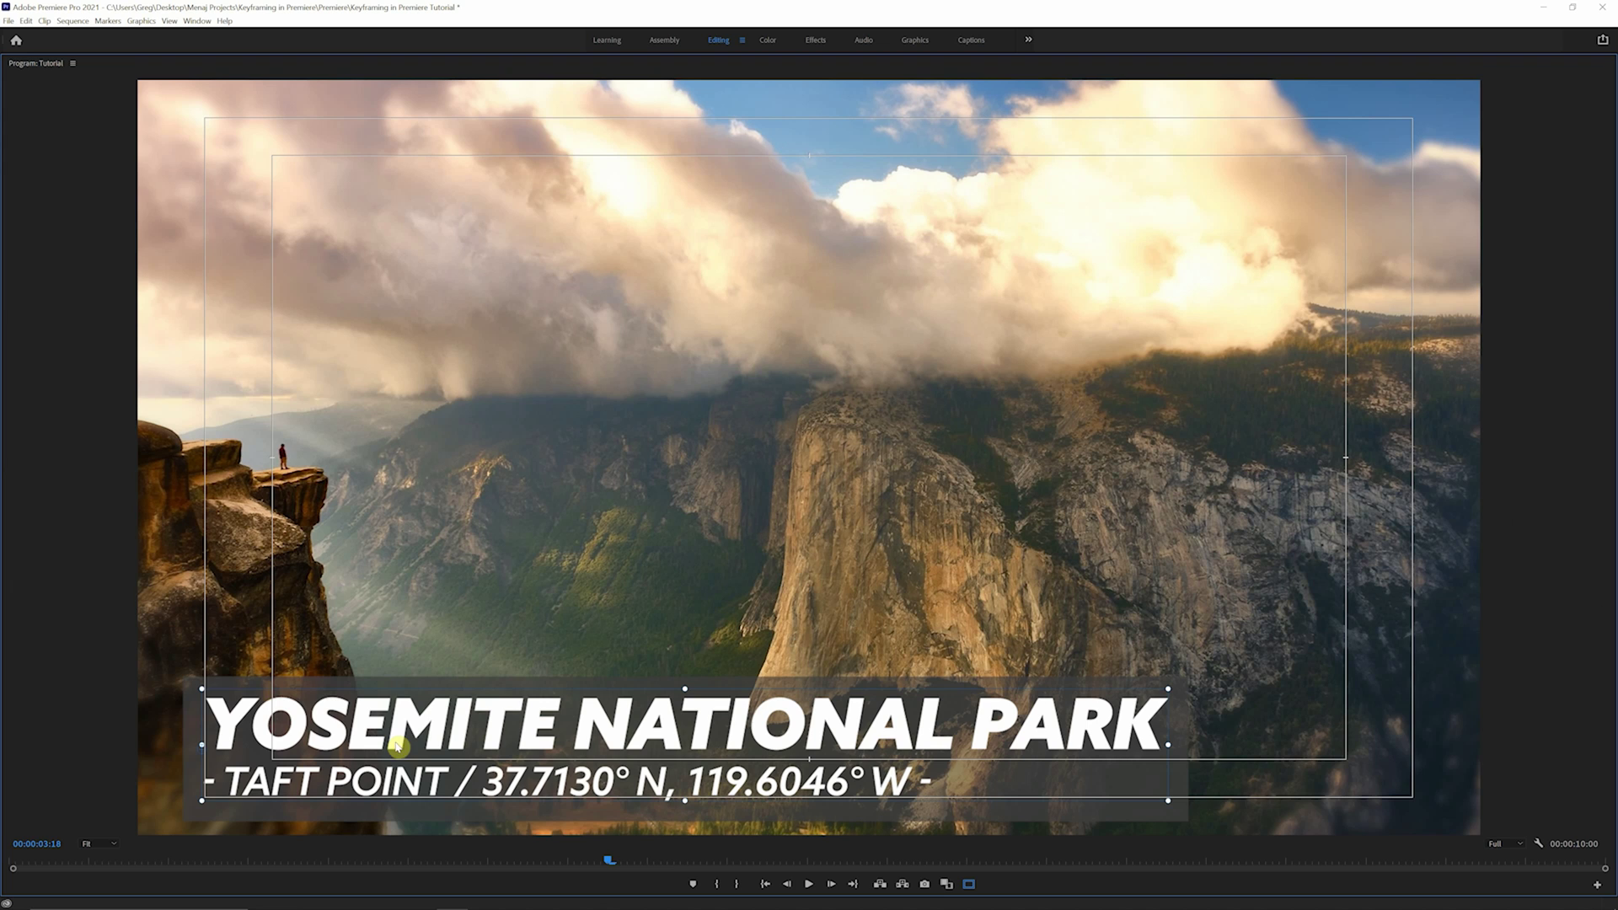
key("grave")
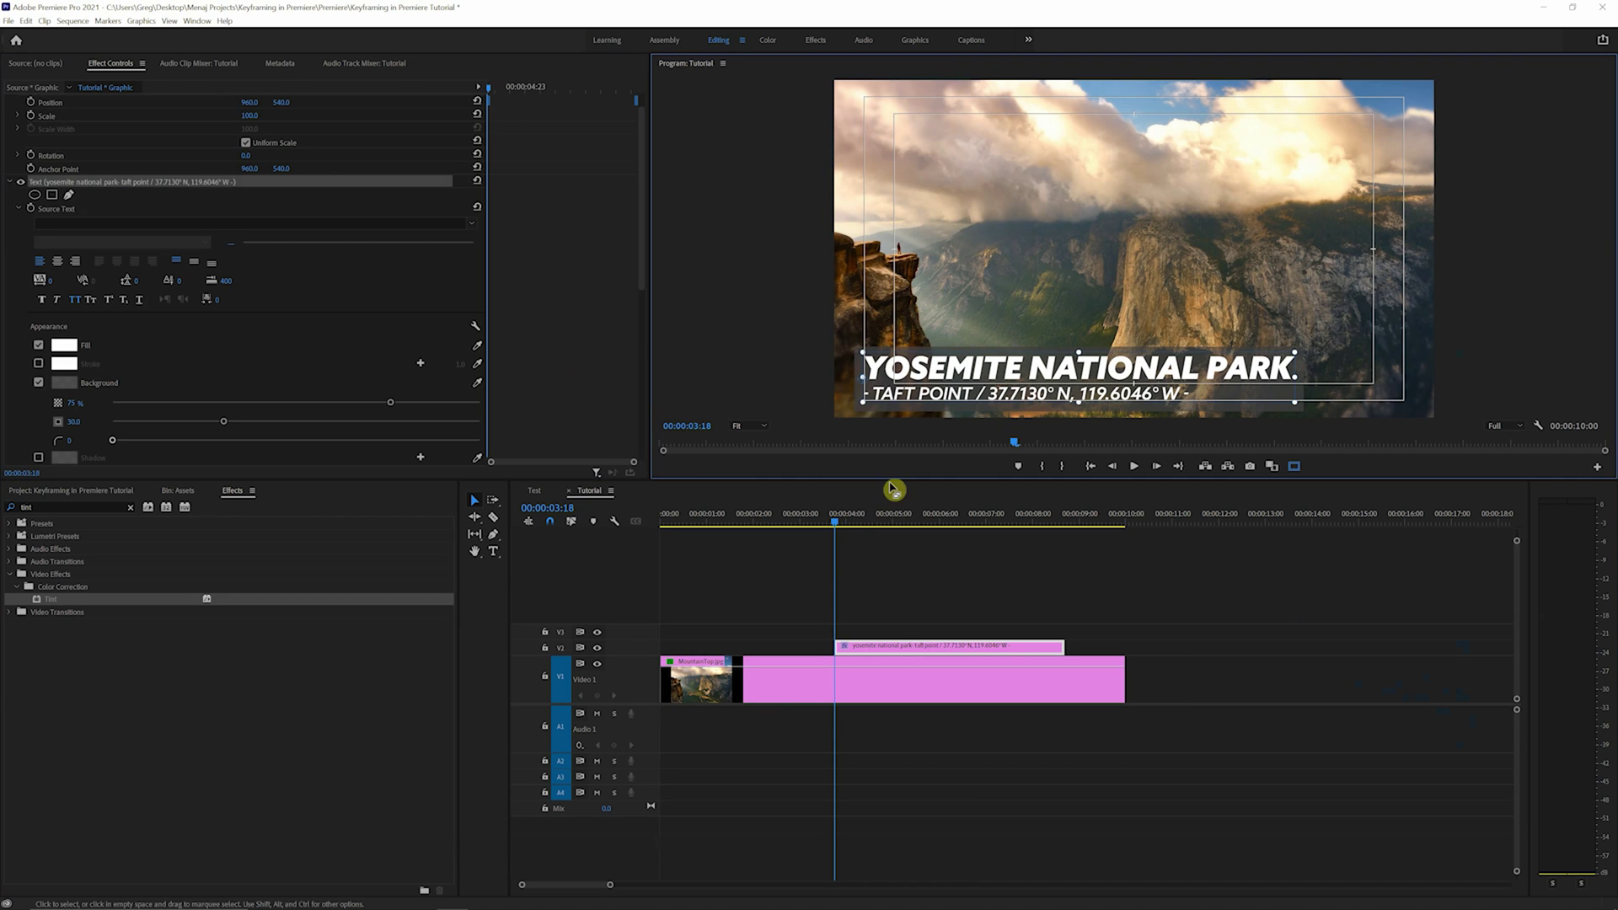
left_click(889, 659)
Stretch the V2 title clip to start at 00:00, park the playhead near 1 second, and reselect it
left_click_drag(880, 653, 1120, 647)
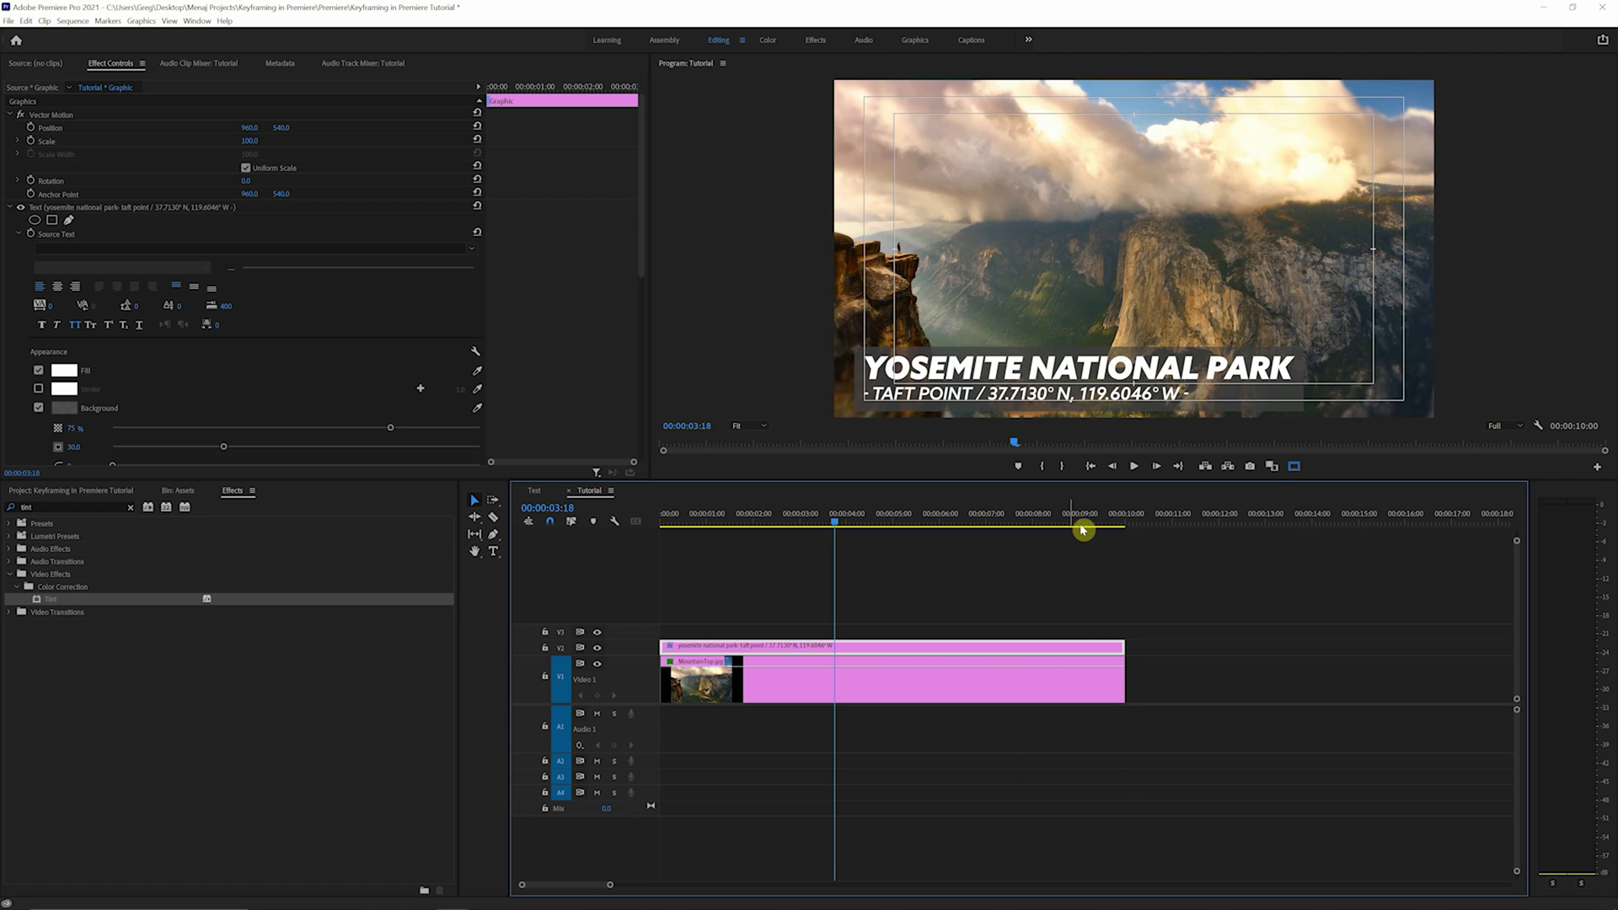
left_click(1089, 466)
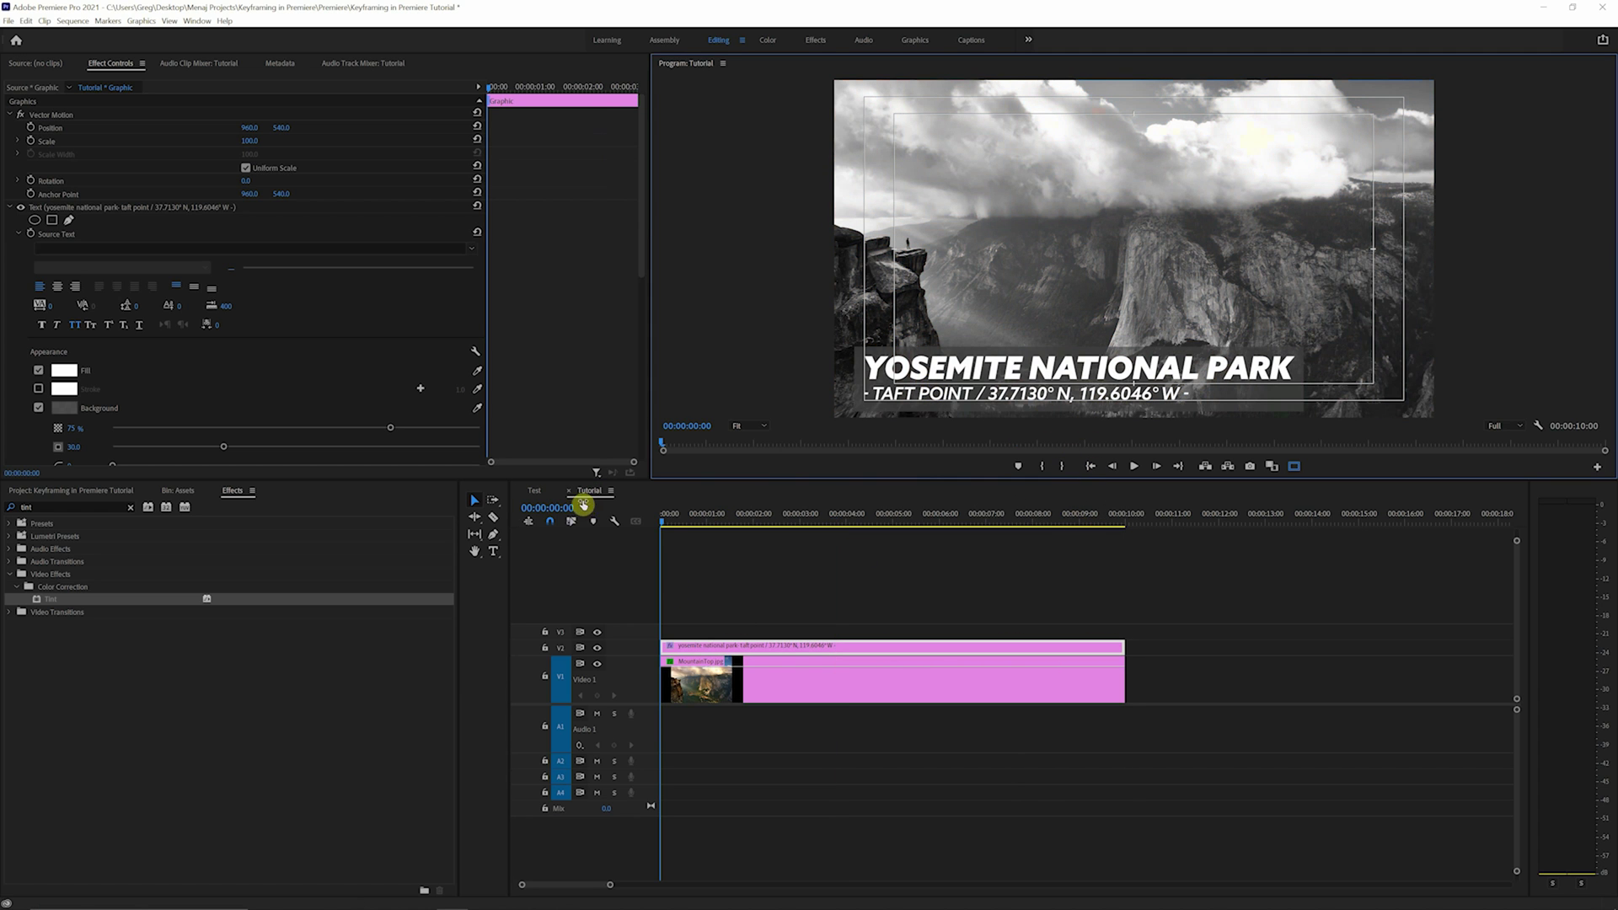
left_click(666, 527)
left_click_drag(679, 524, 740, 516)
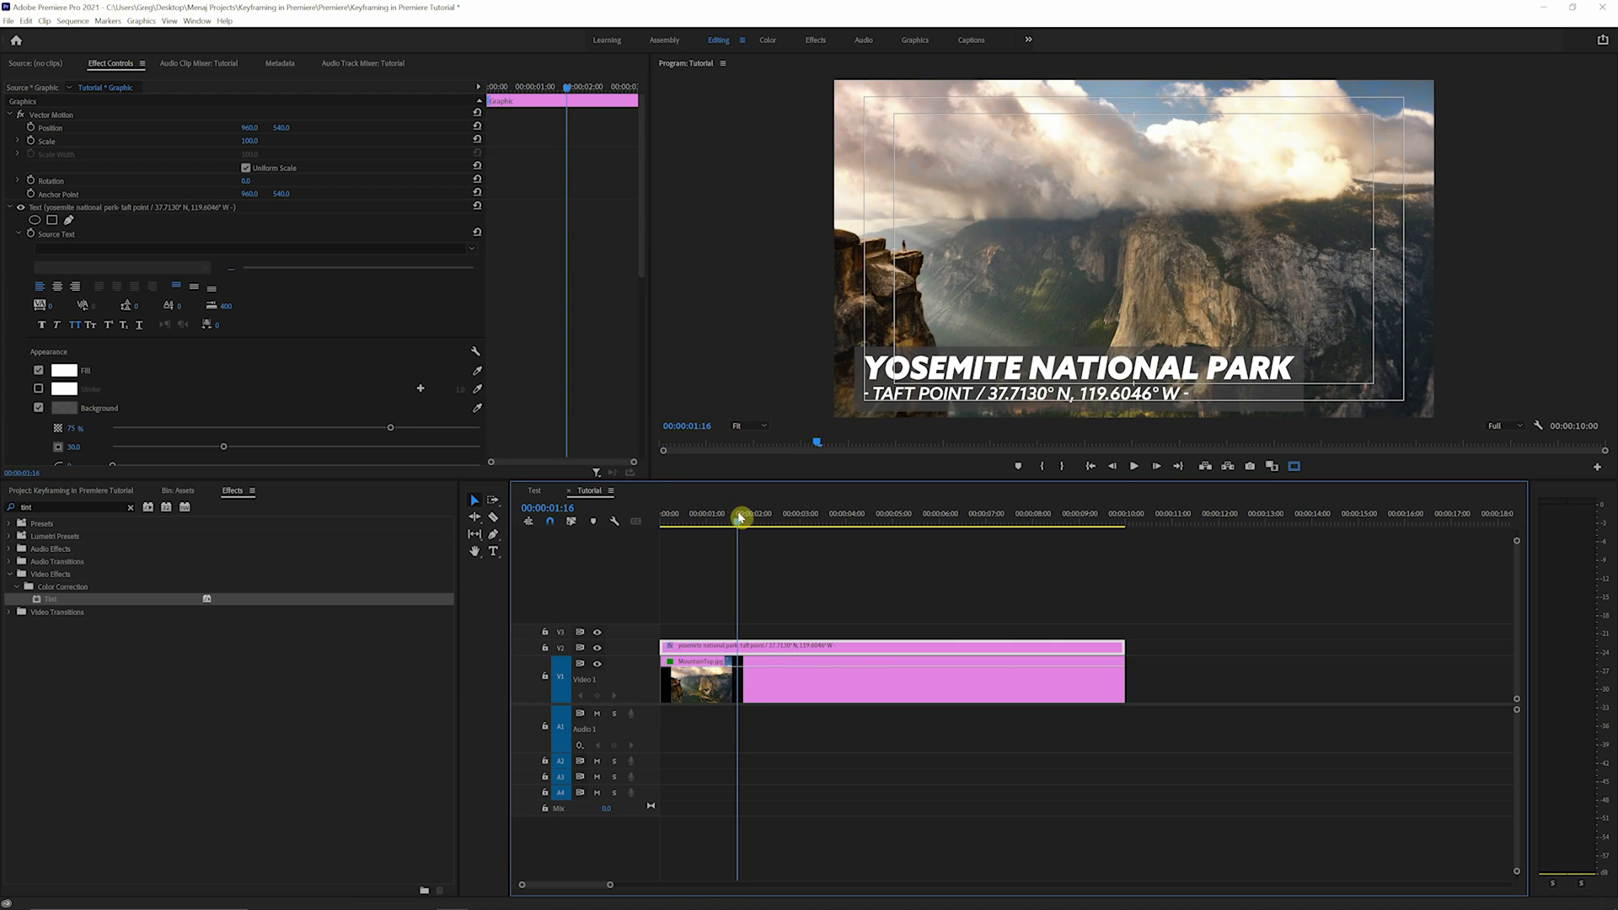
left_click(827, 605)
left_click(899, 644)
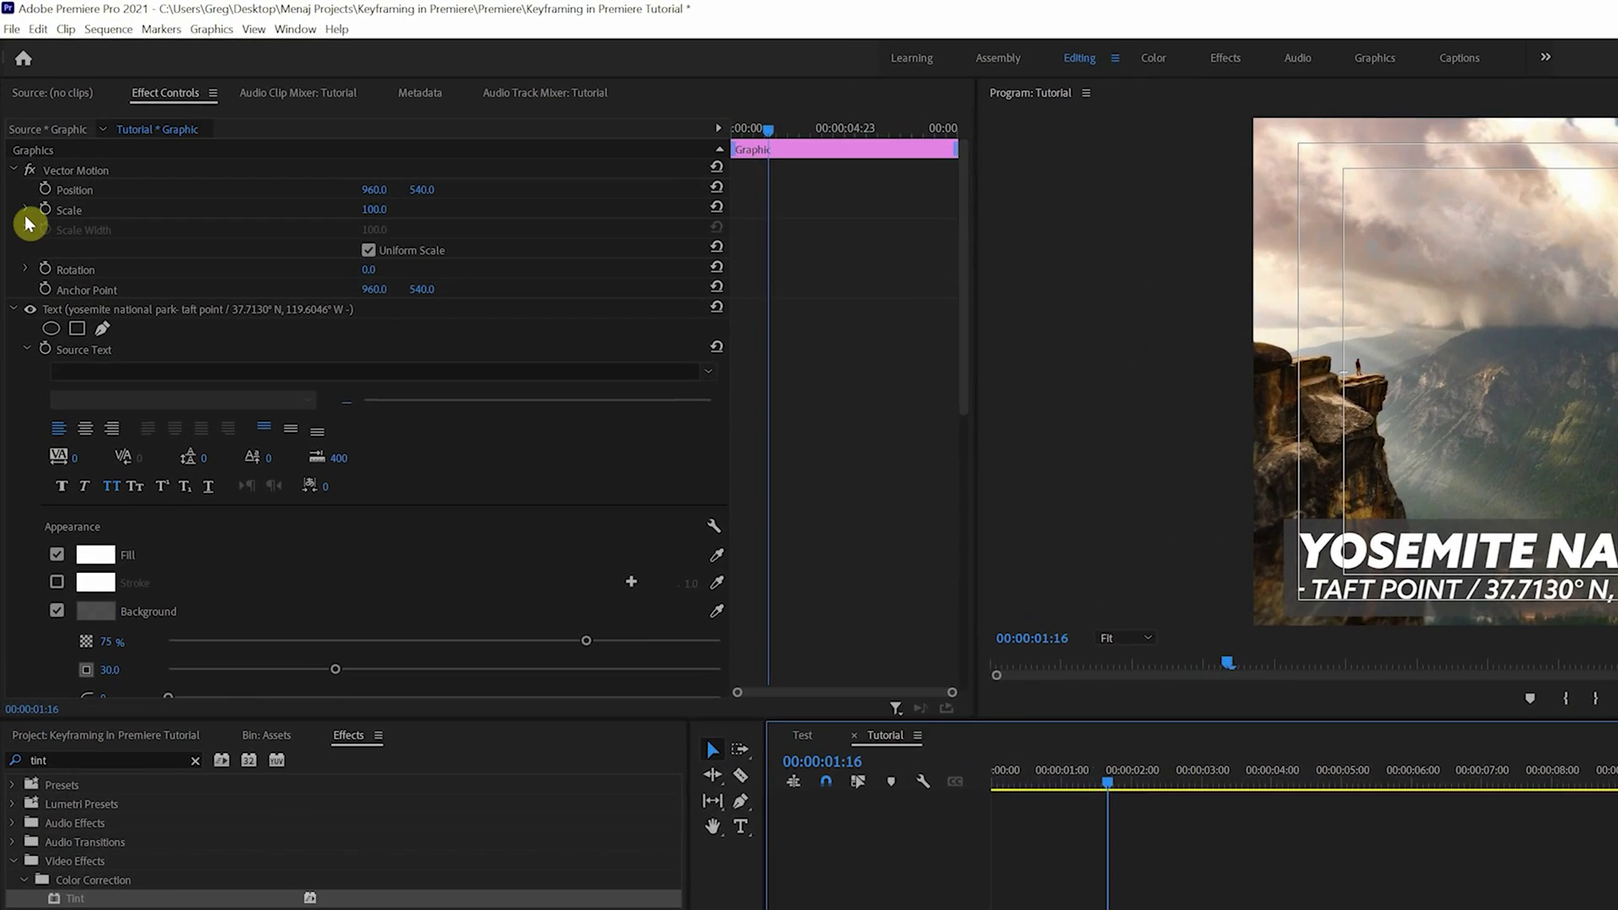
Add two Position keyframes on the title, one at the start and one later in time
left_click(51, 210)
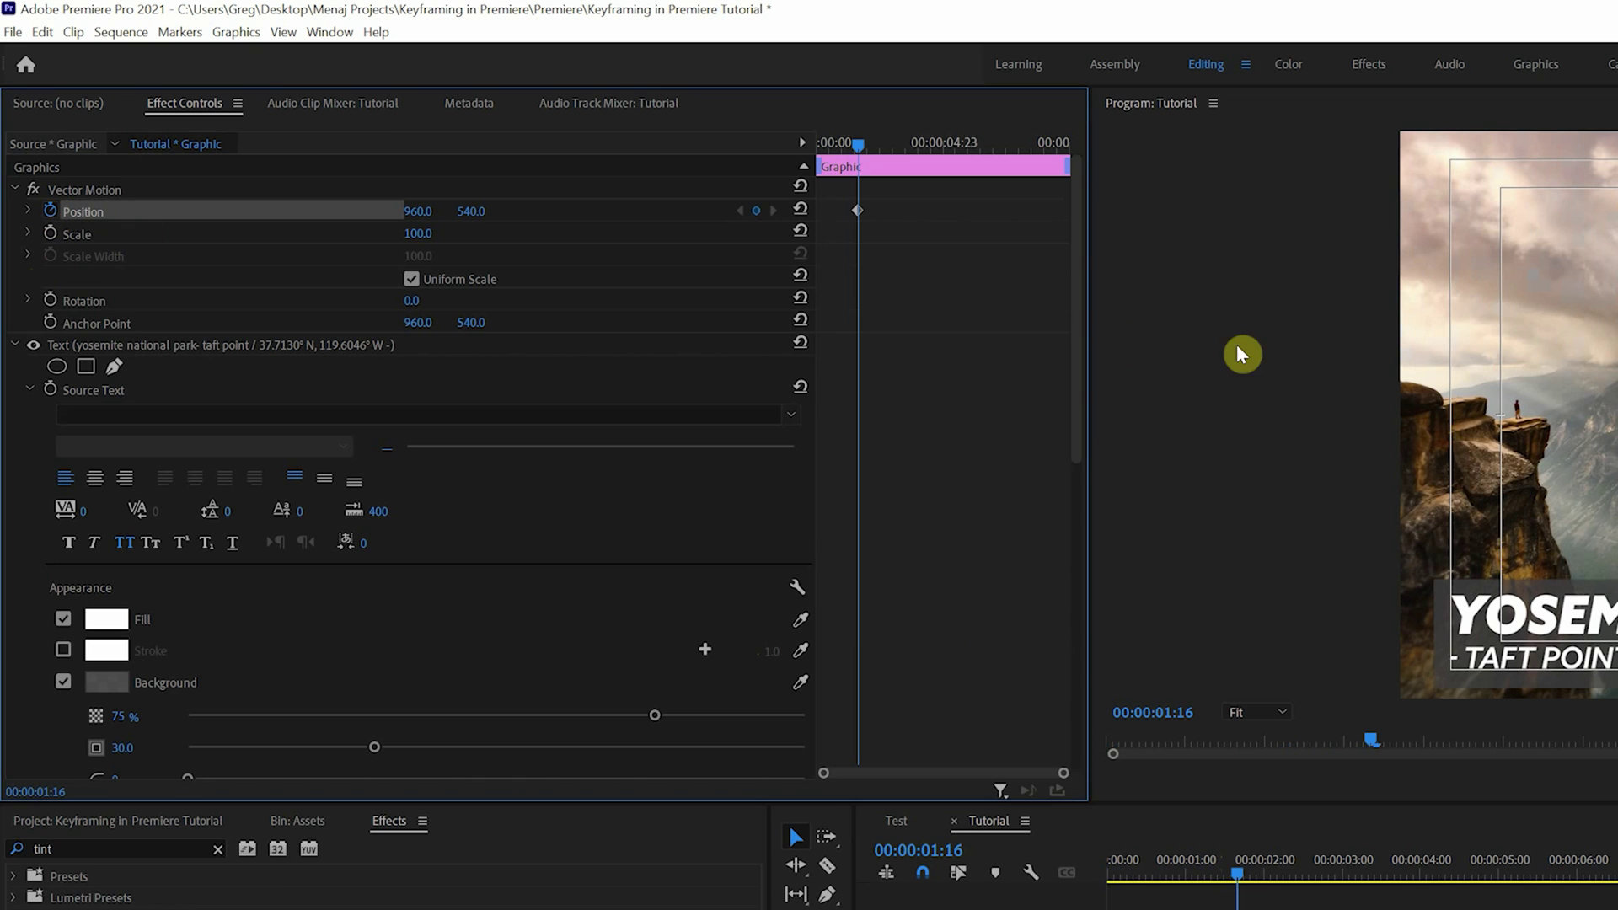
left_click_drag(1245, 877, 1343, 873)
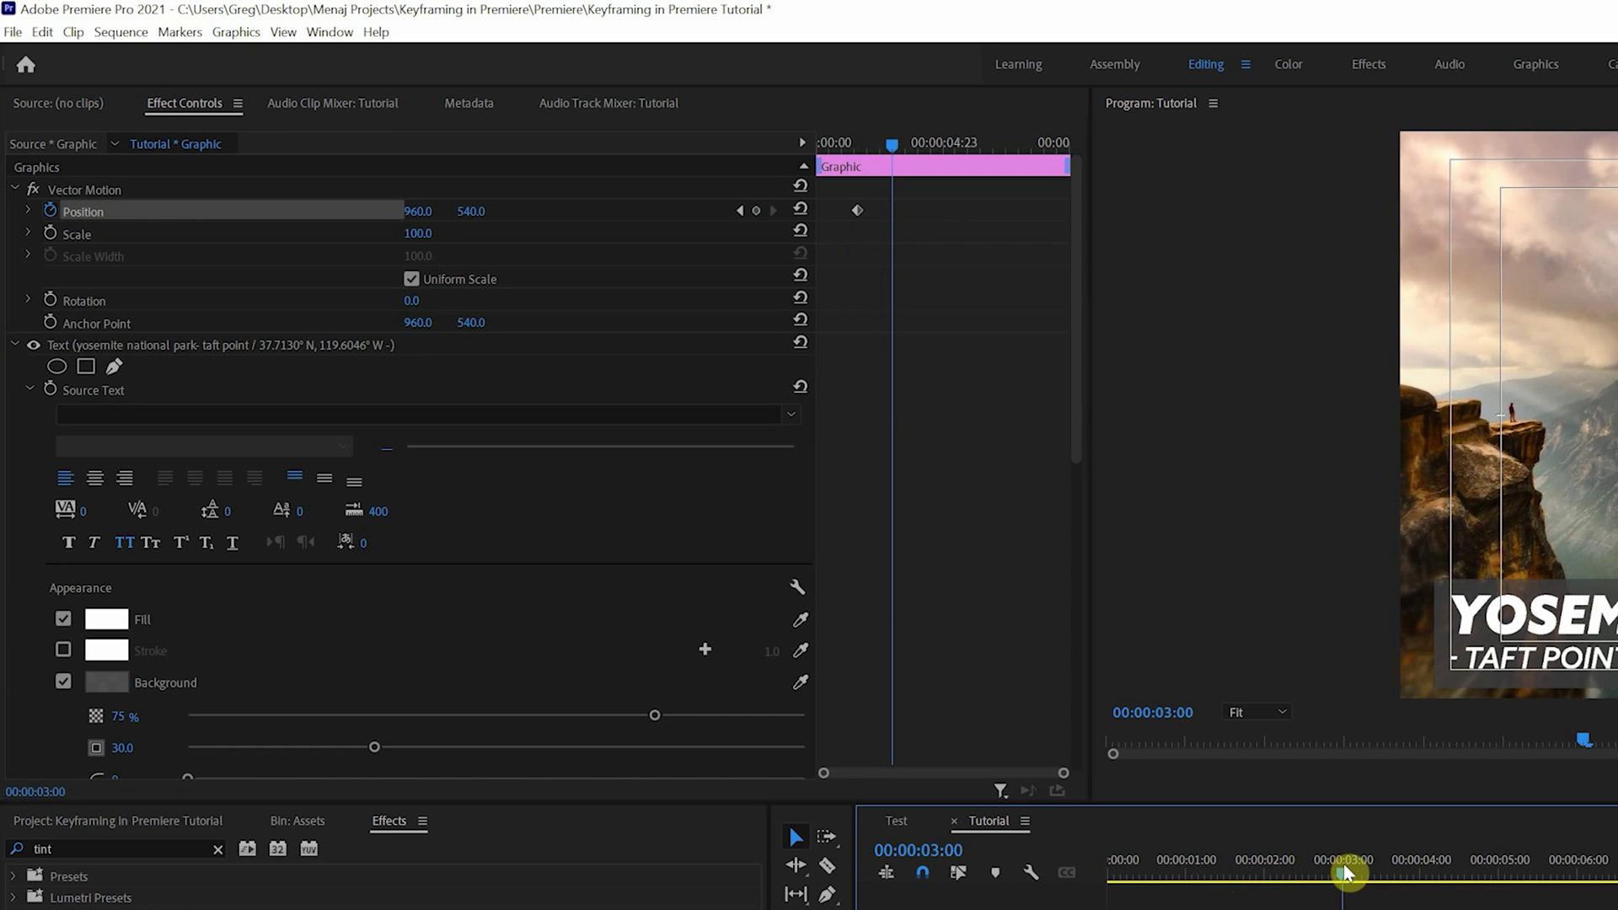
left_click(756, 211)
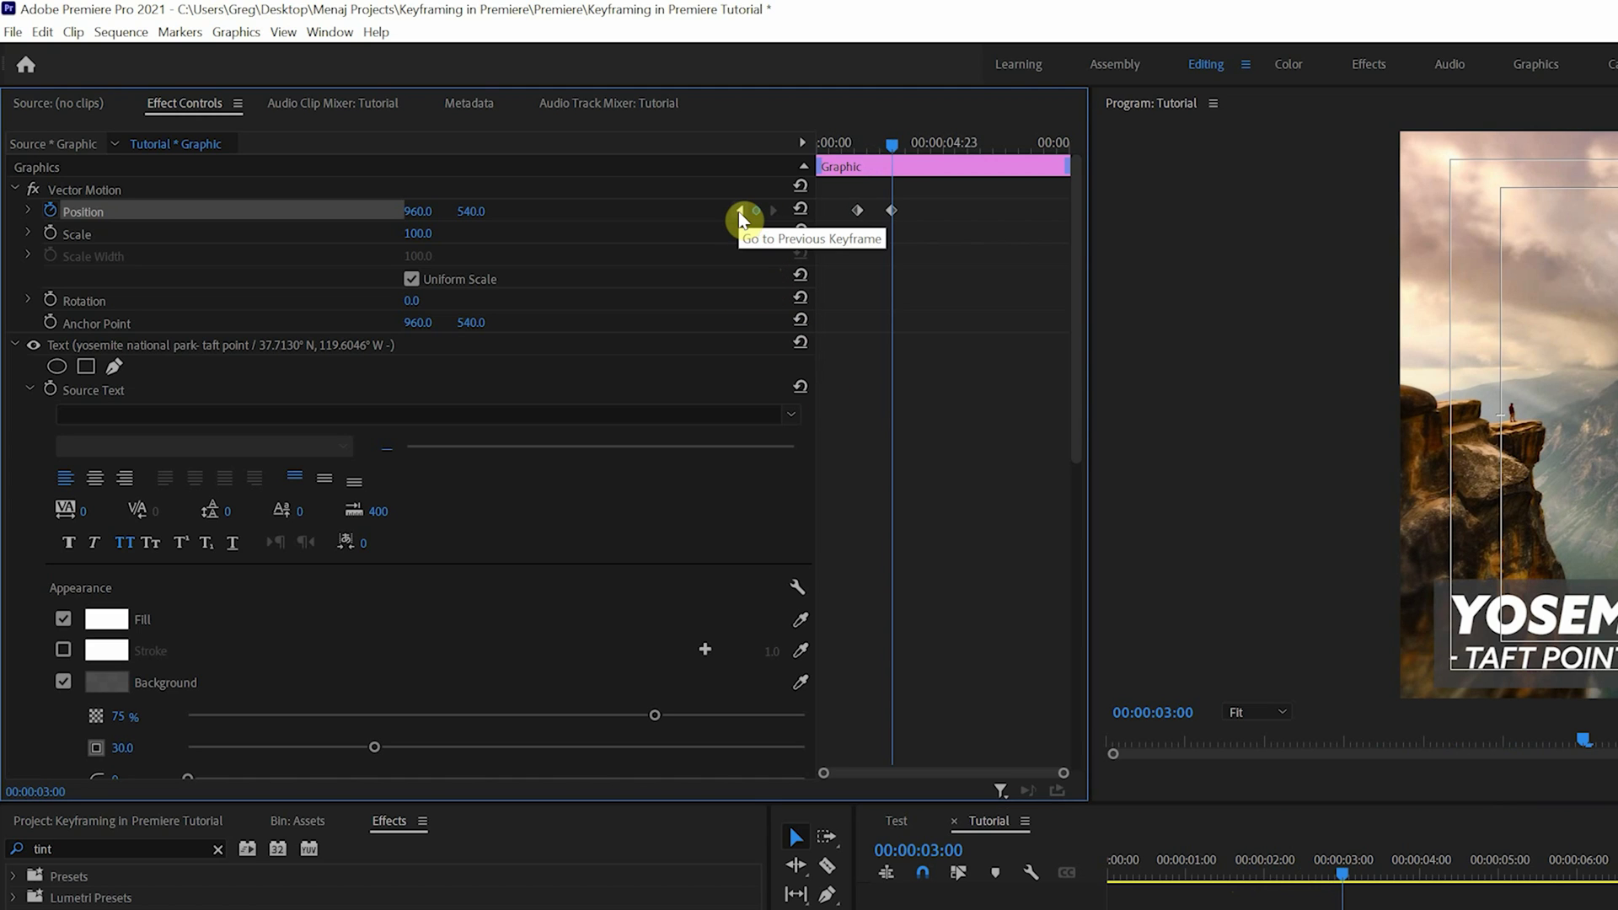
left_click(741, 212)
left_click(771, 213)
left_click(742, 214)
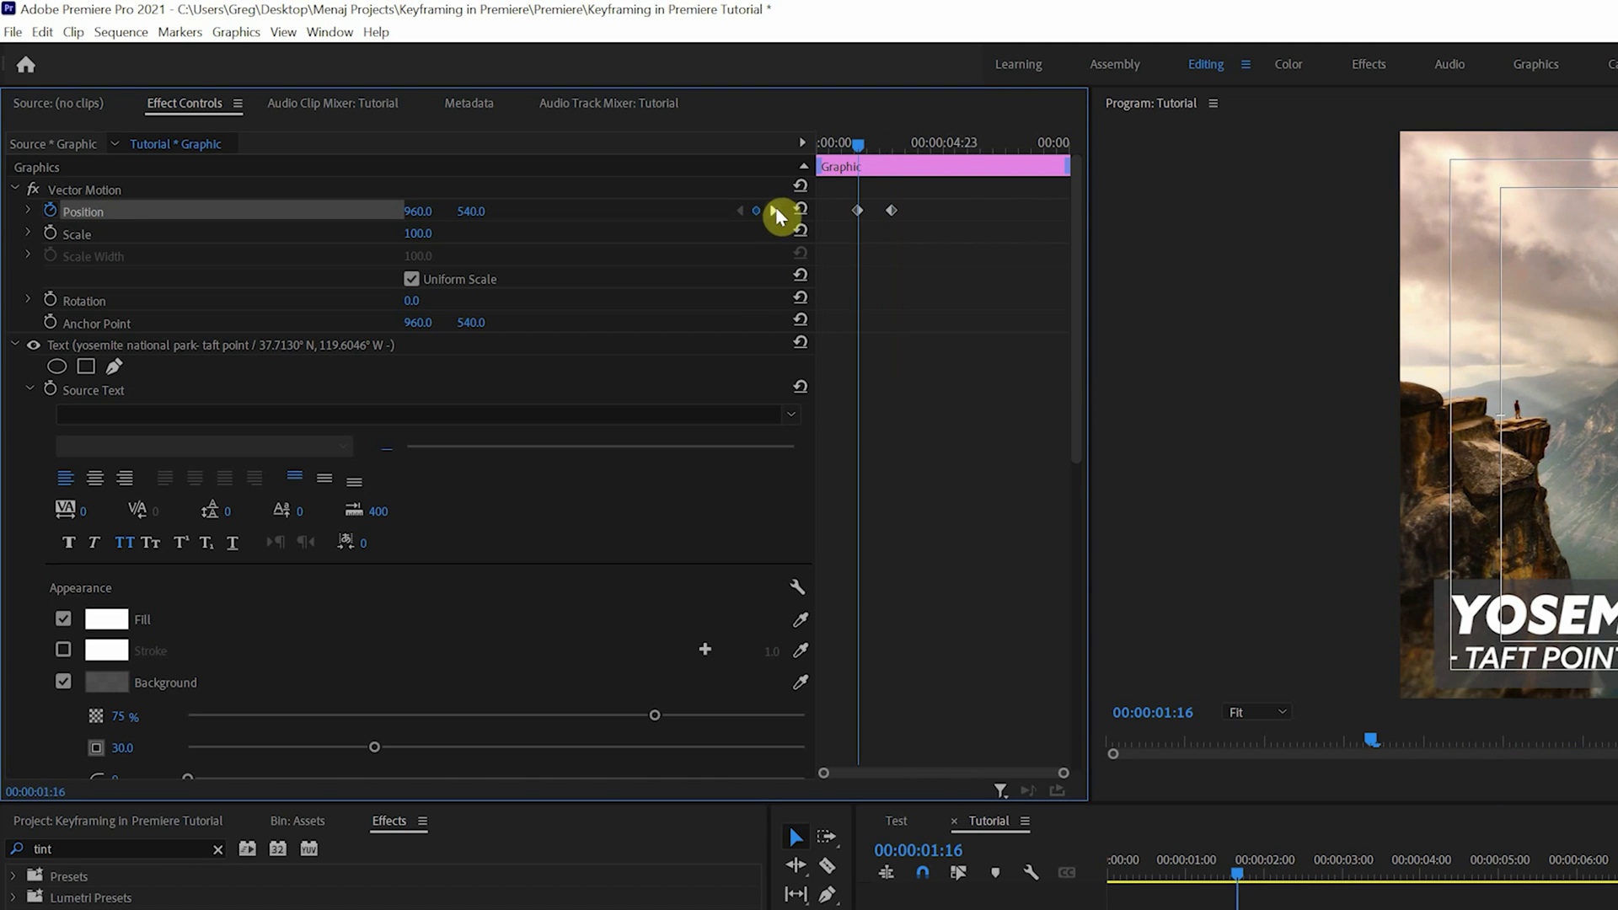
left_click(772, 213)
left_click(742, 214)
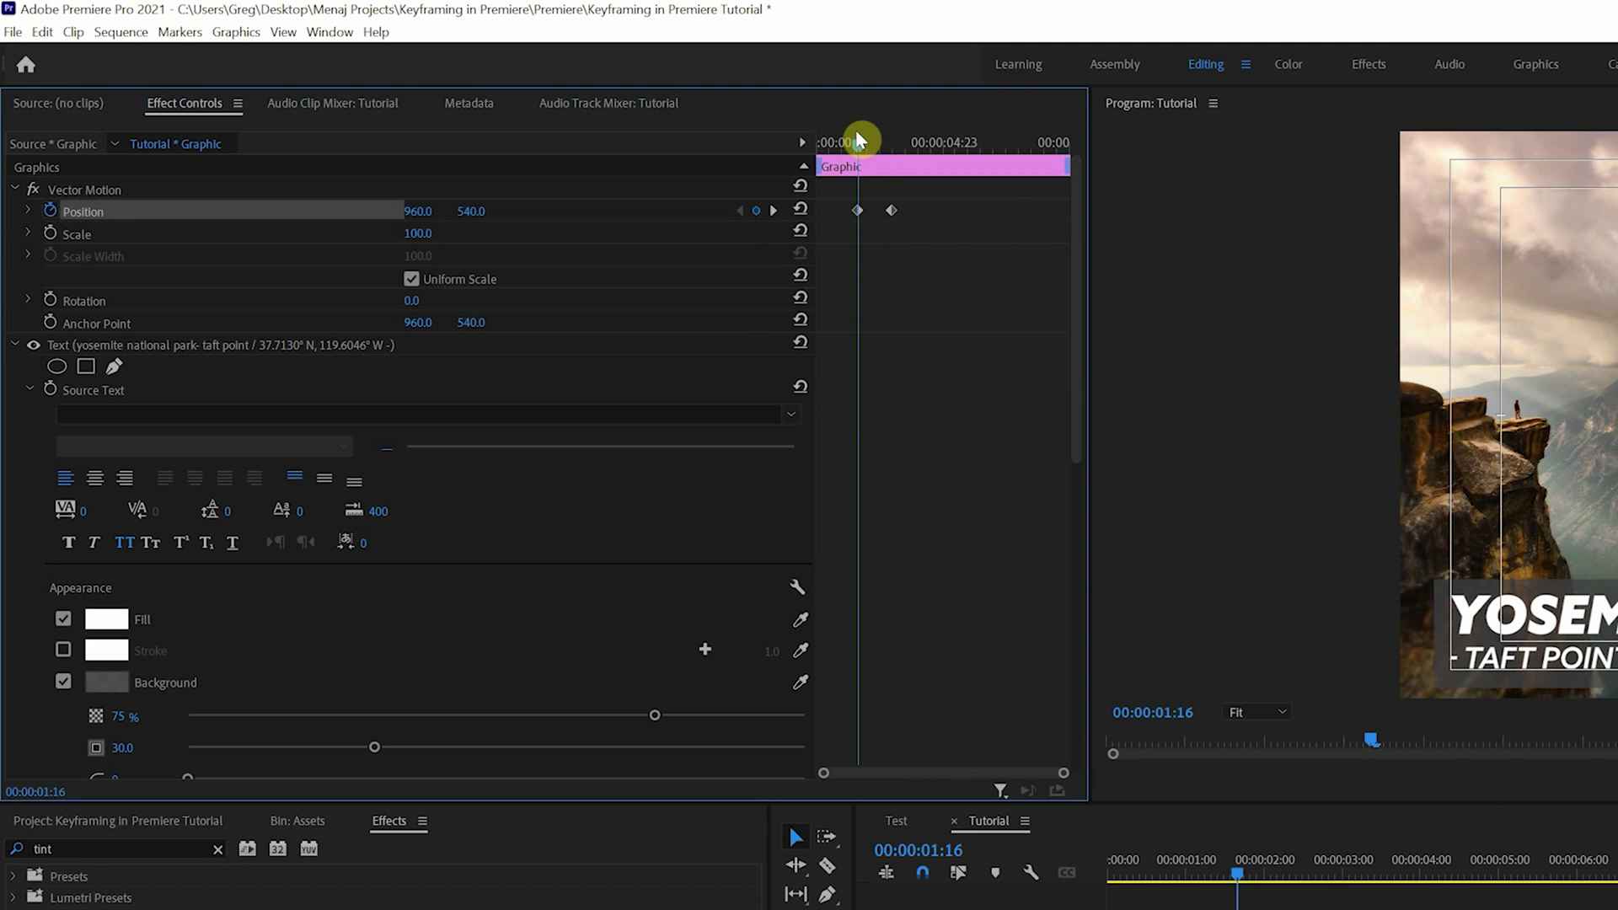
left_click_drag(858, 144, 886, 148)
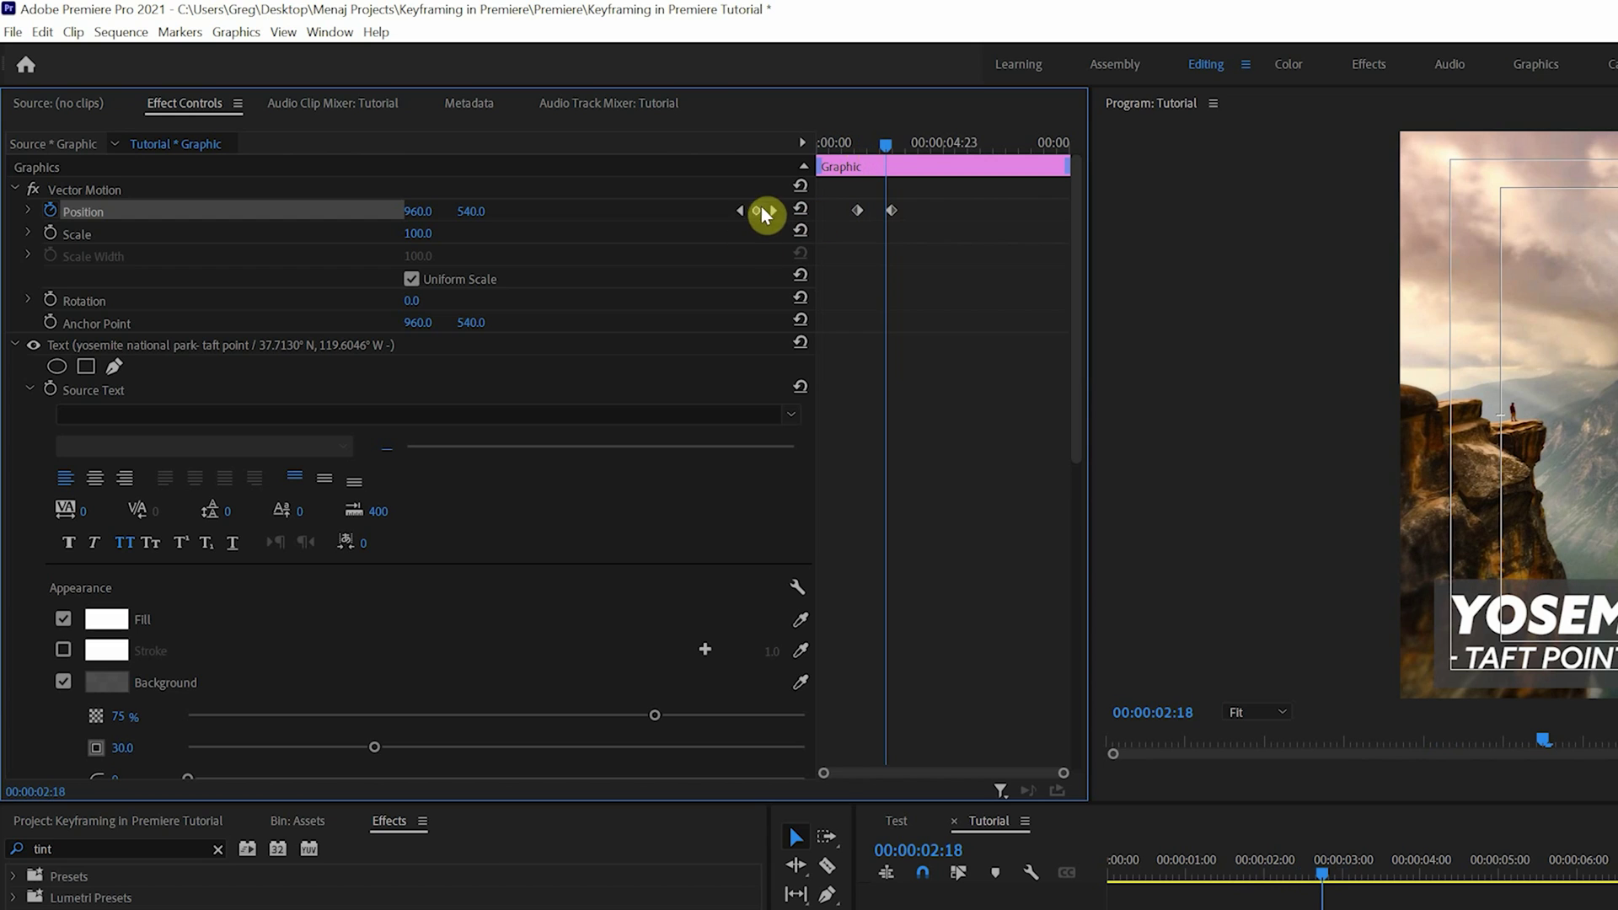
Set the second keyframe's X to 300 and drag the first keyframe's X far off-screen left
left_click(425, 210)
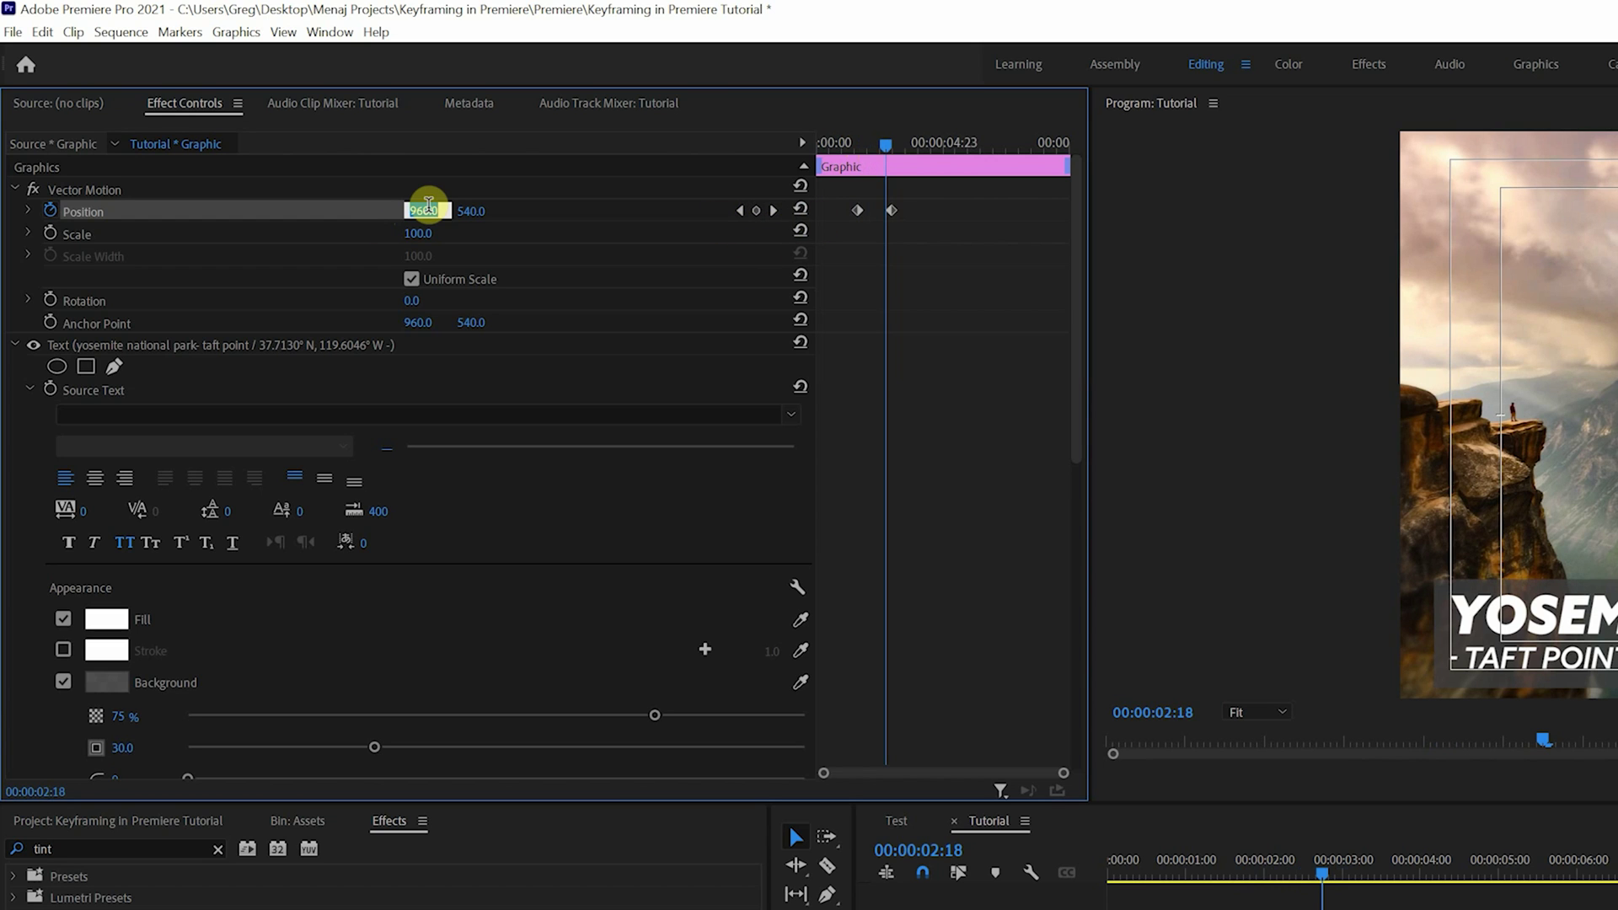
type("300")
key("Return")
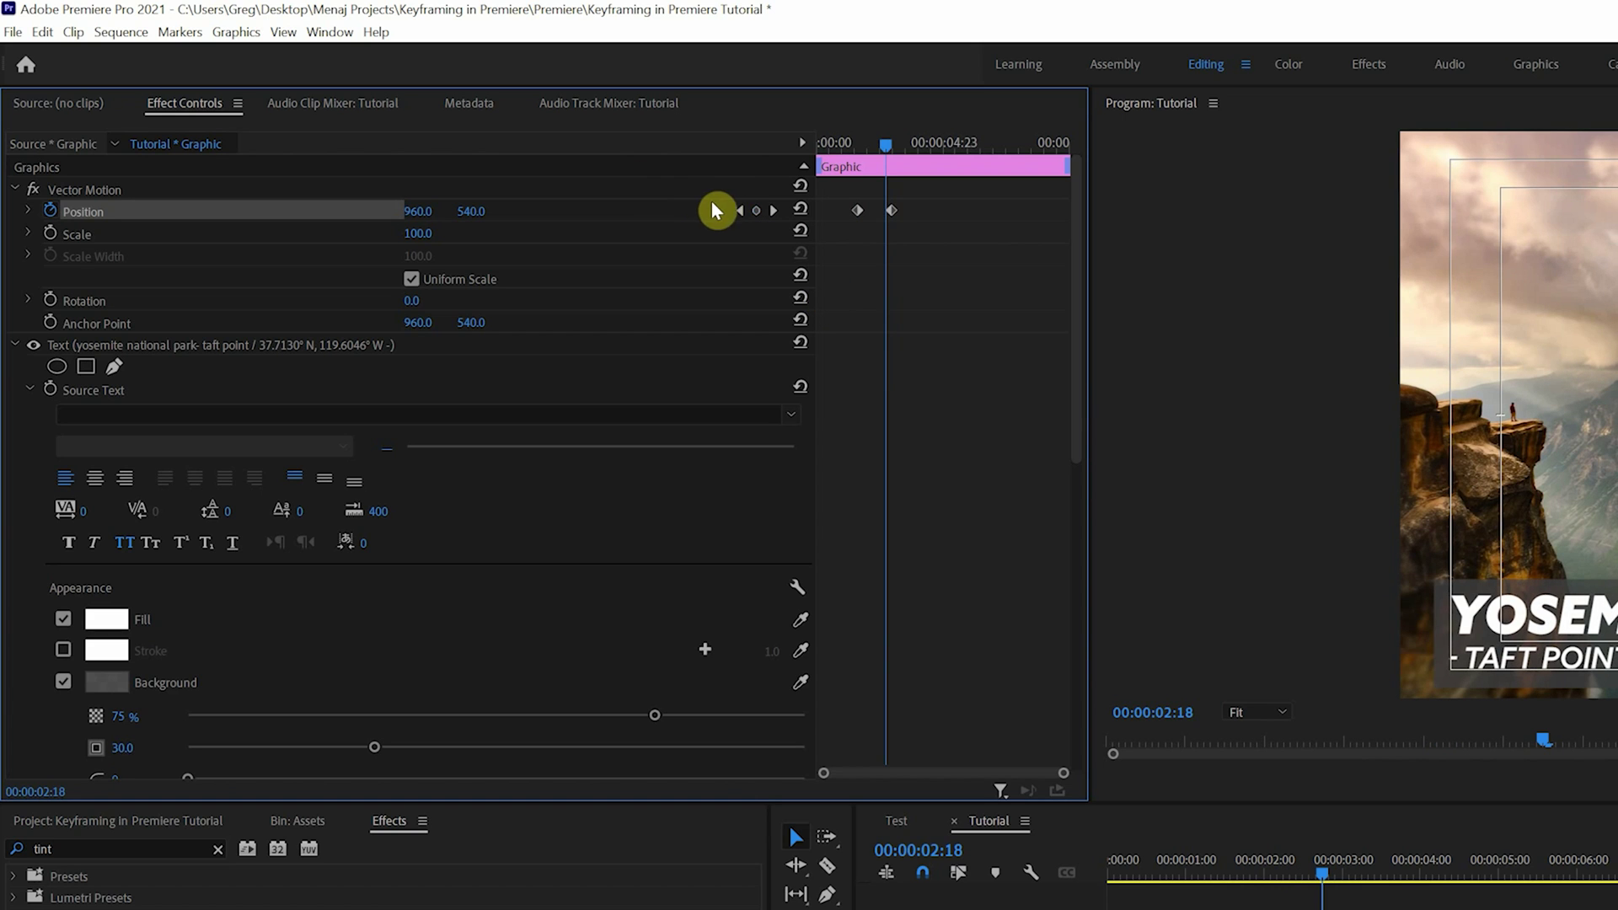
left_click(740, 211)
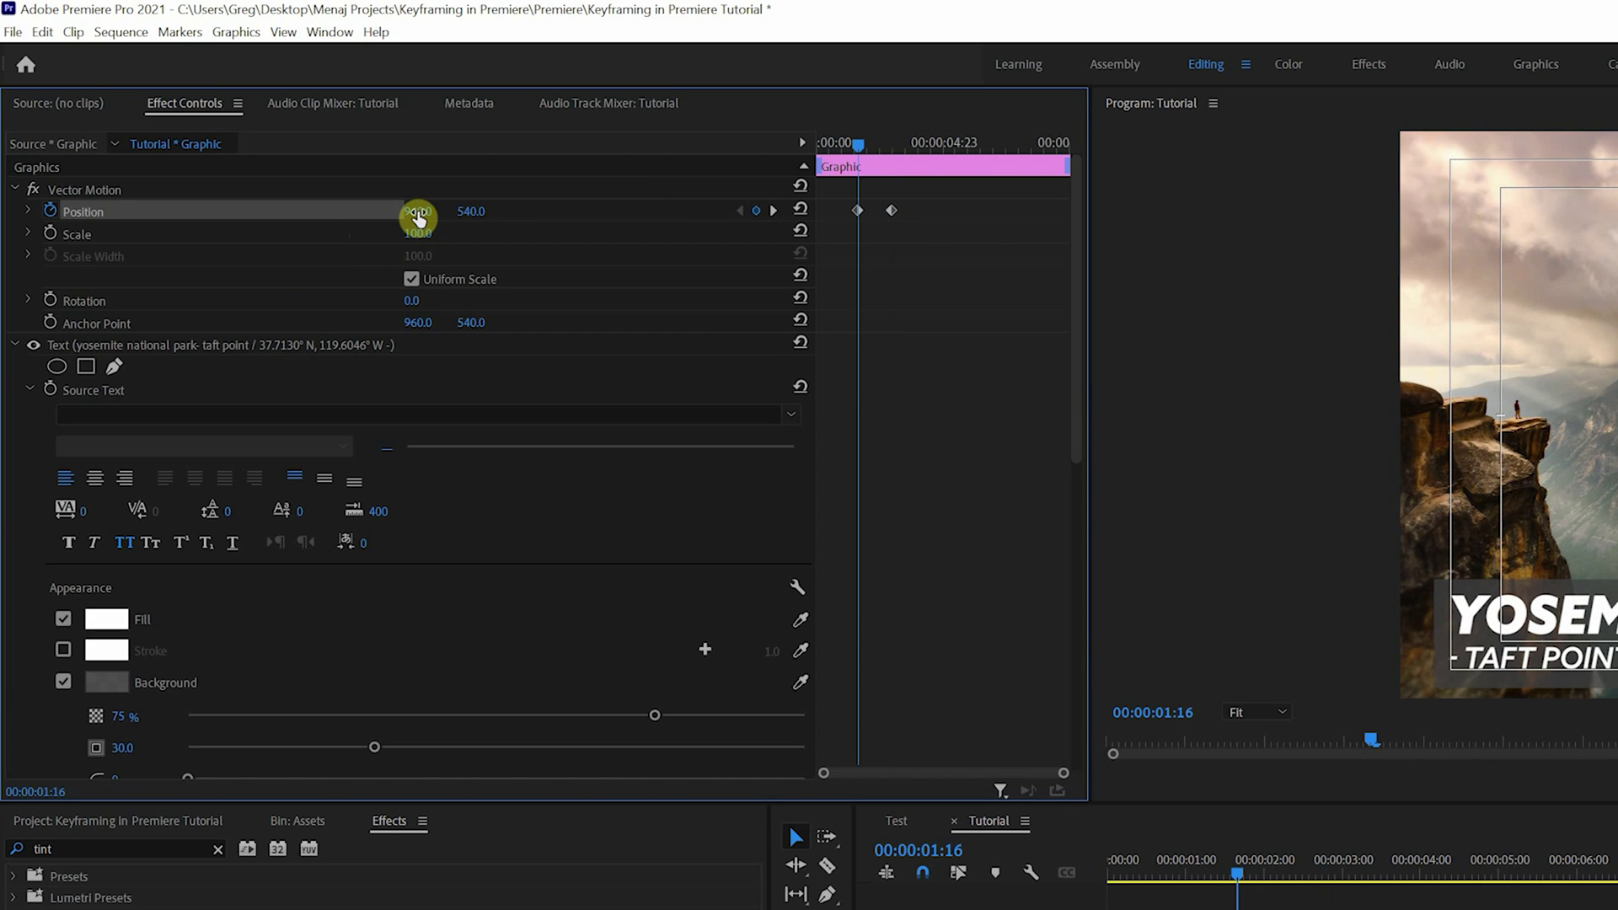
left_click_drag(418, 217, 808, 213)
Set the title's Position keyframes to Bezier, then Ease Out, and reveal the velocity graph
right_click(891, 212)
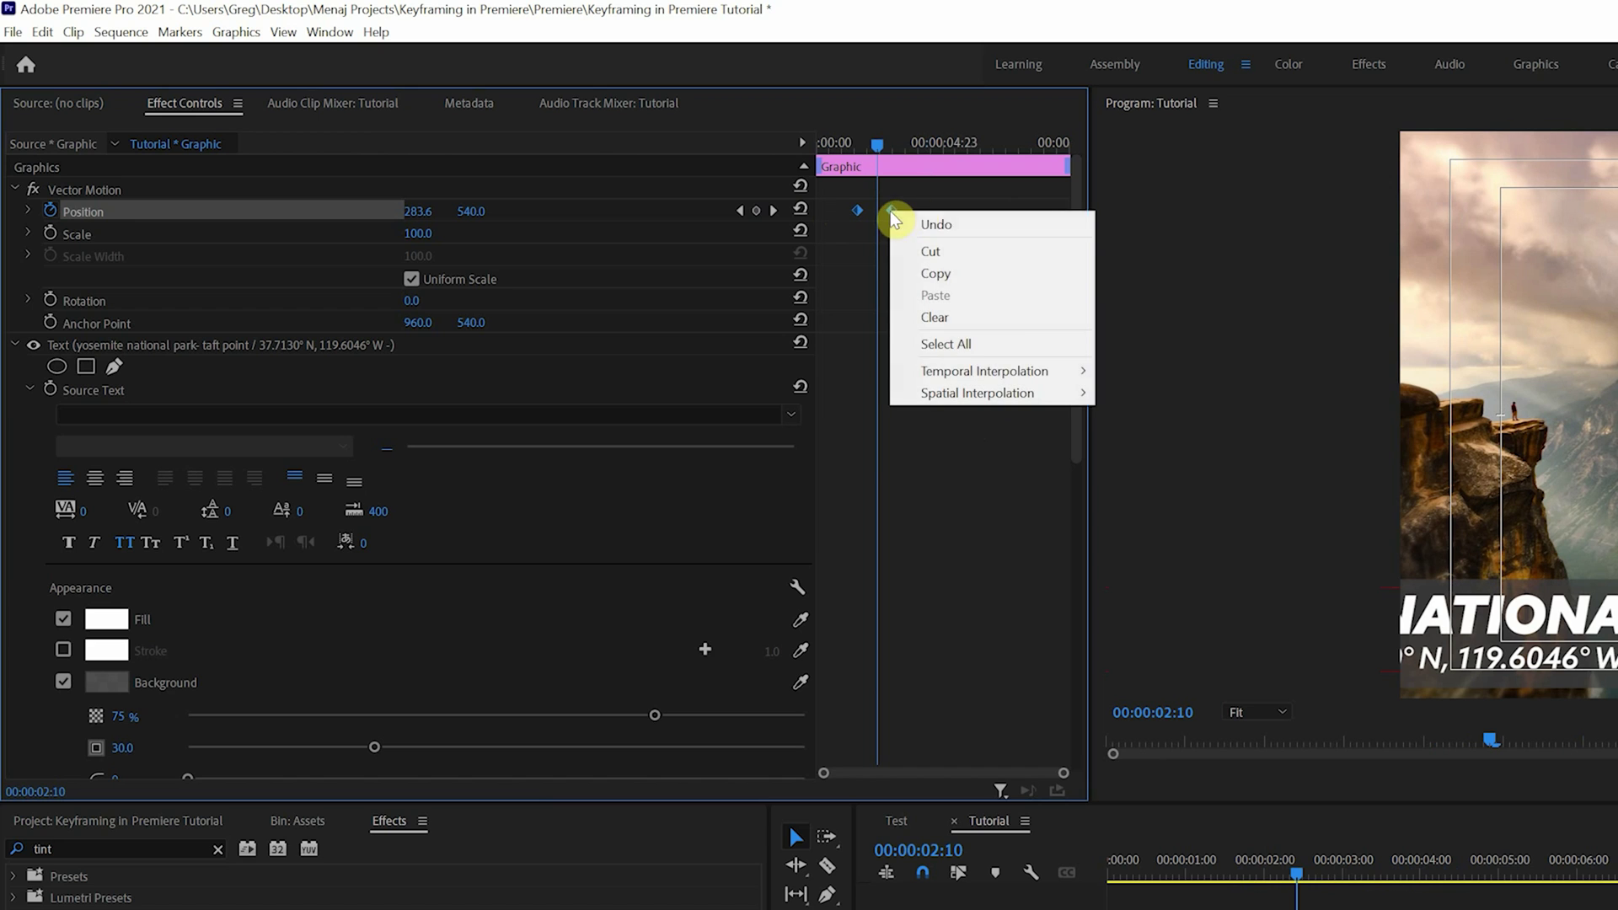
mouse_move(982, 371)
left_click(1147, 392)
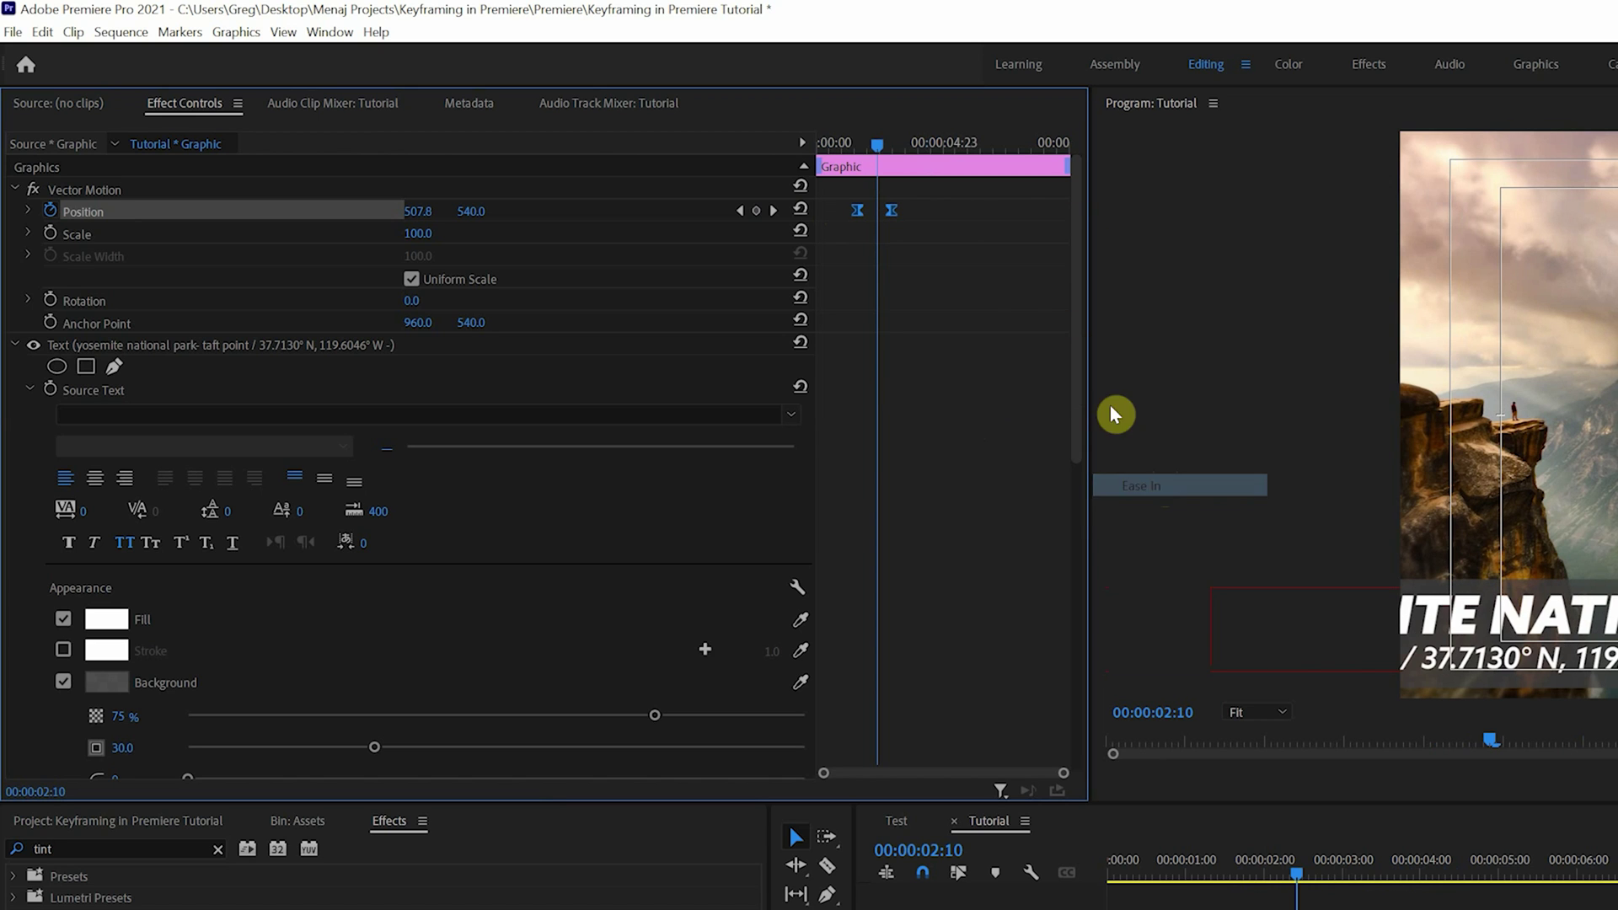
right_click(891, 211)
mouse_move(998, 368)
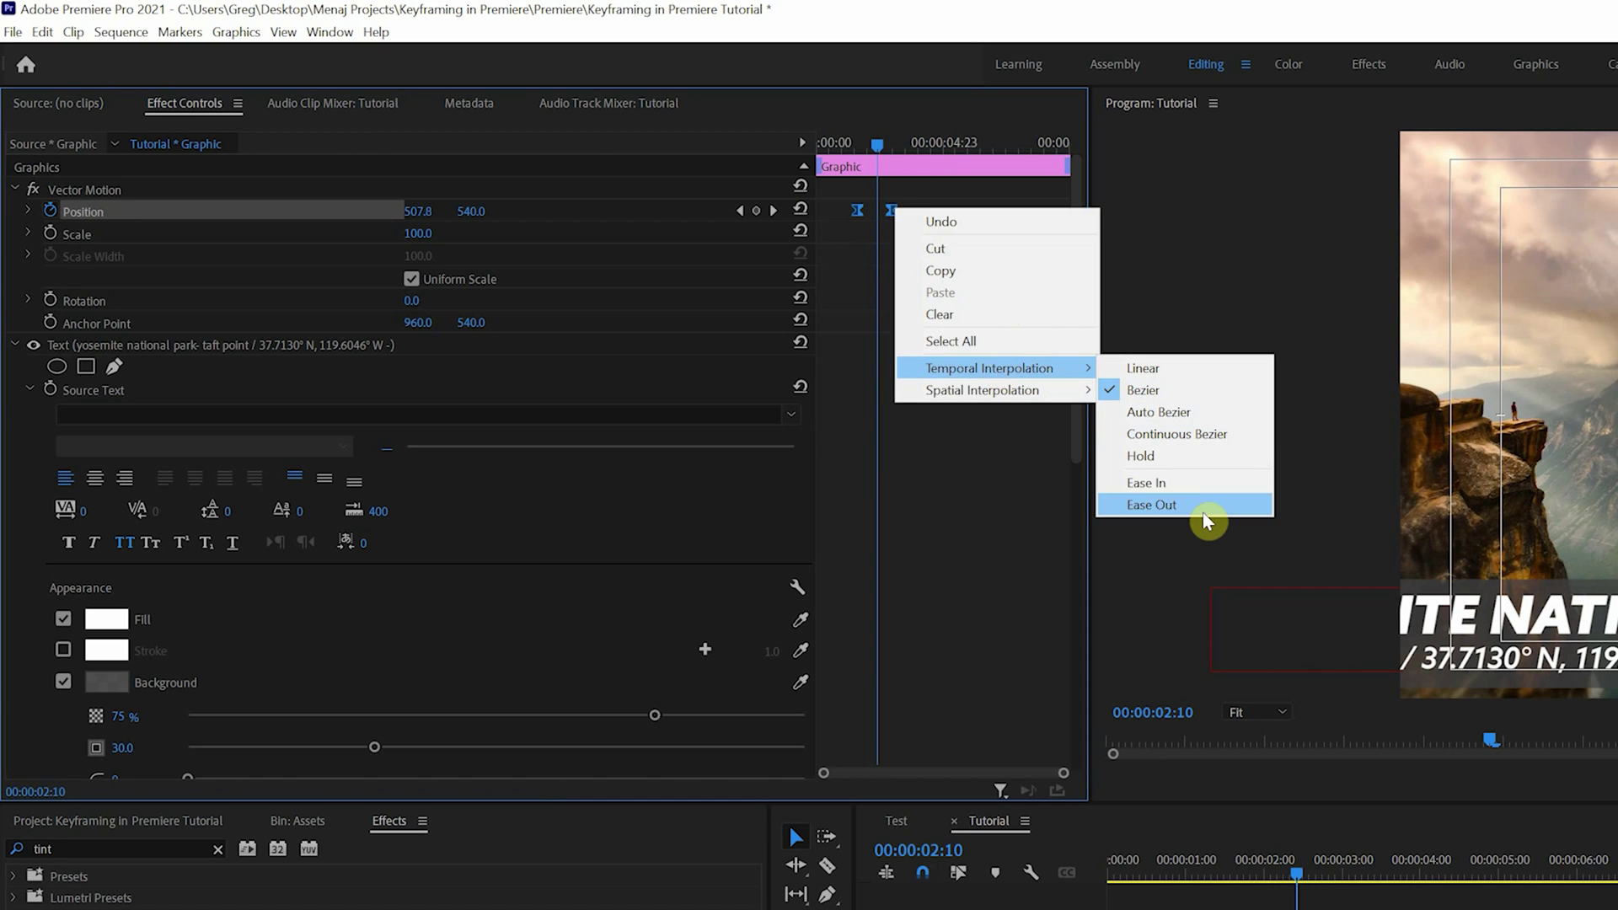
left_click(1205, 510)
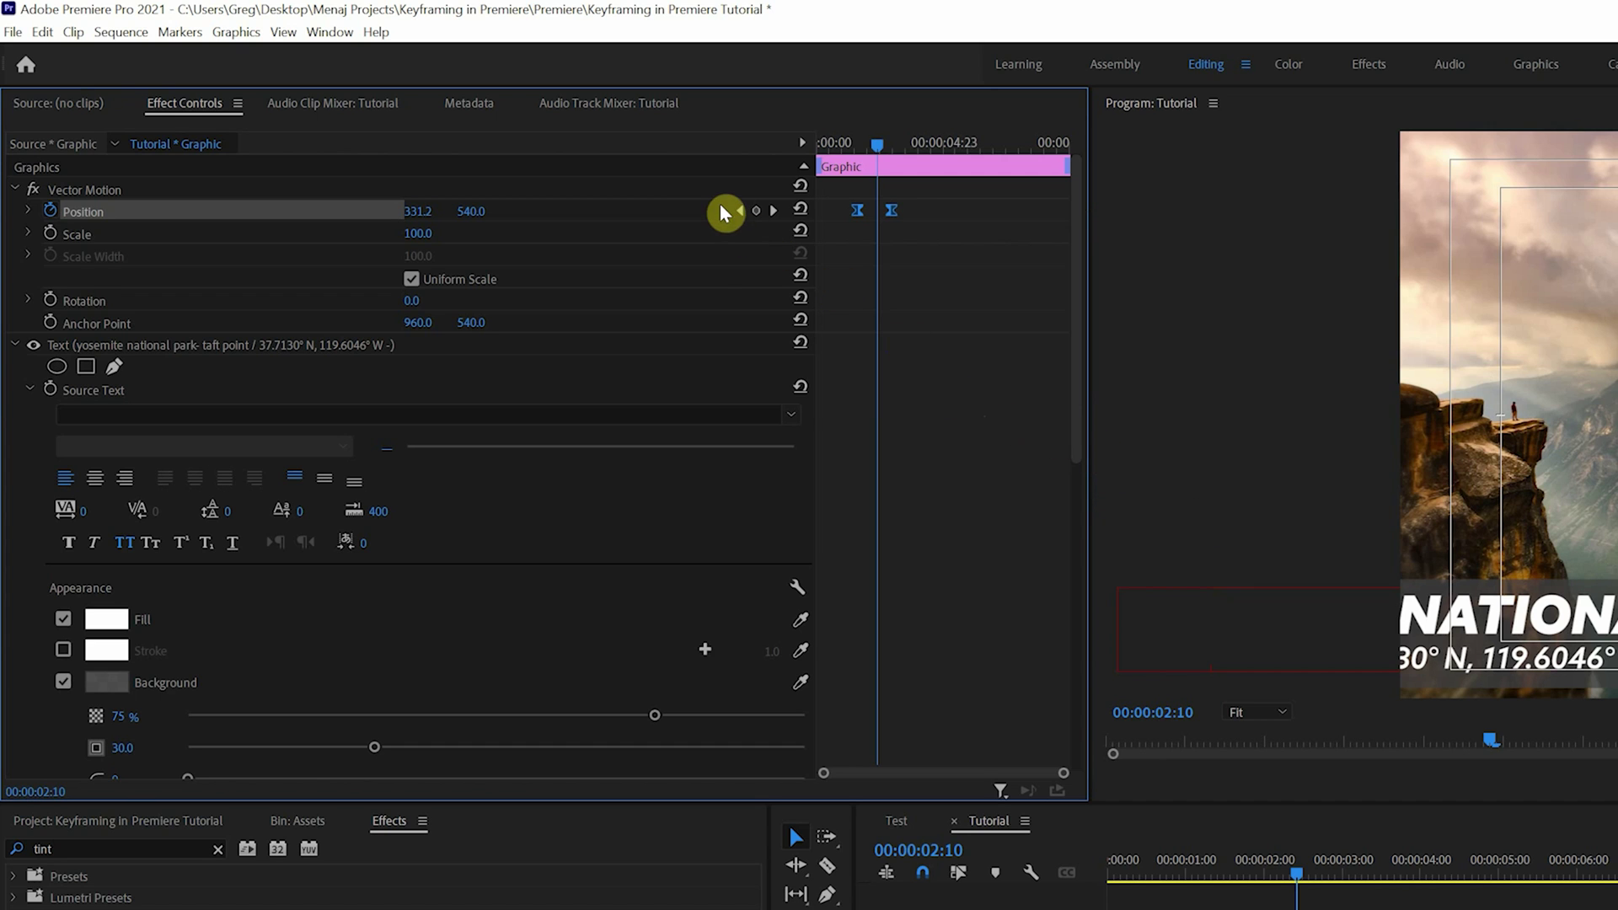
left_click(30, 212)
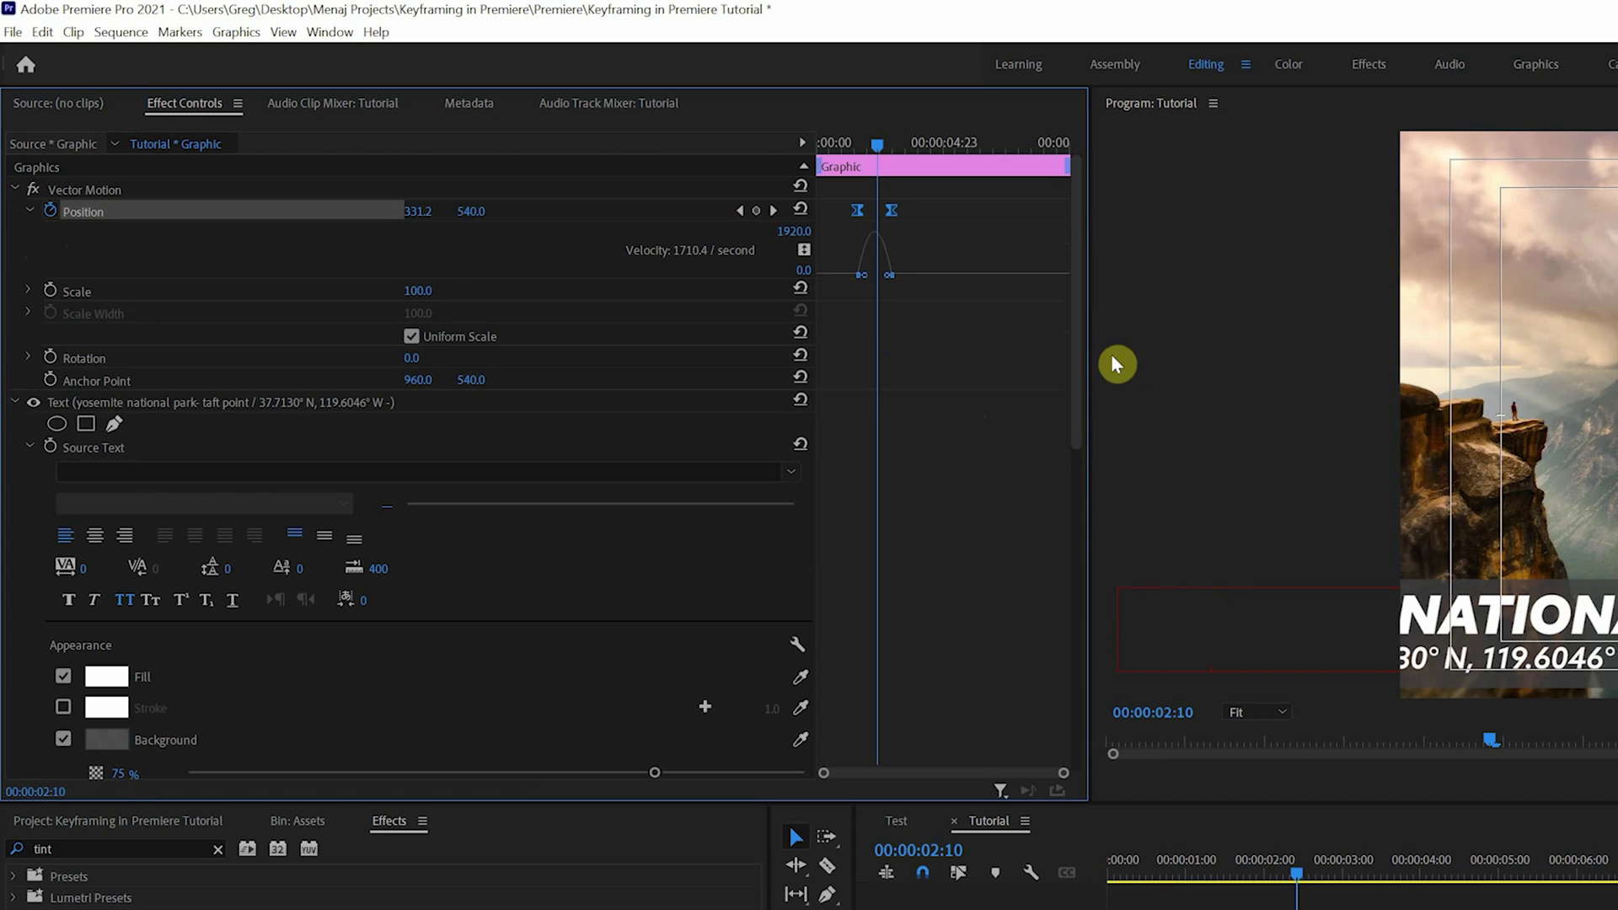
Zoom the keyframe area and drag the second keyframe's velocity handle left for a fast start
scroll(904, 250, "up", 2)
scroll(906, 261, "up", 3)
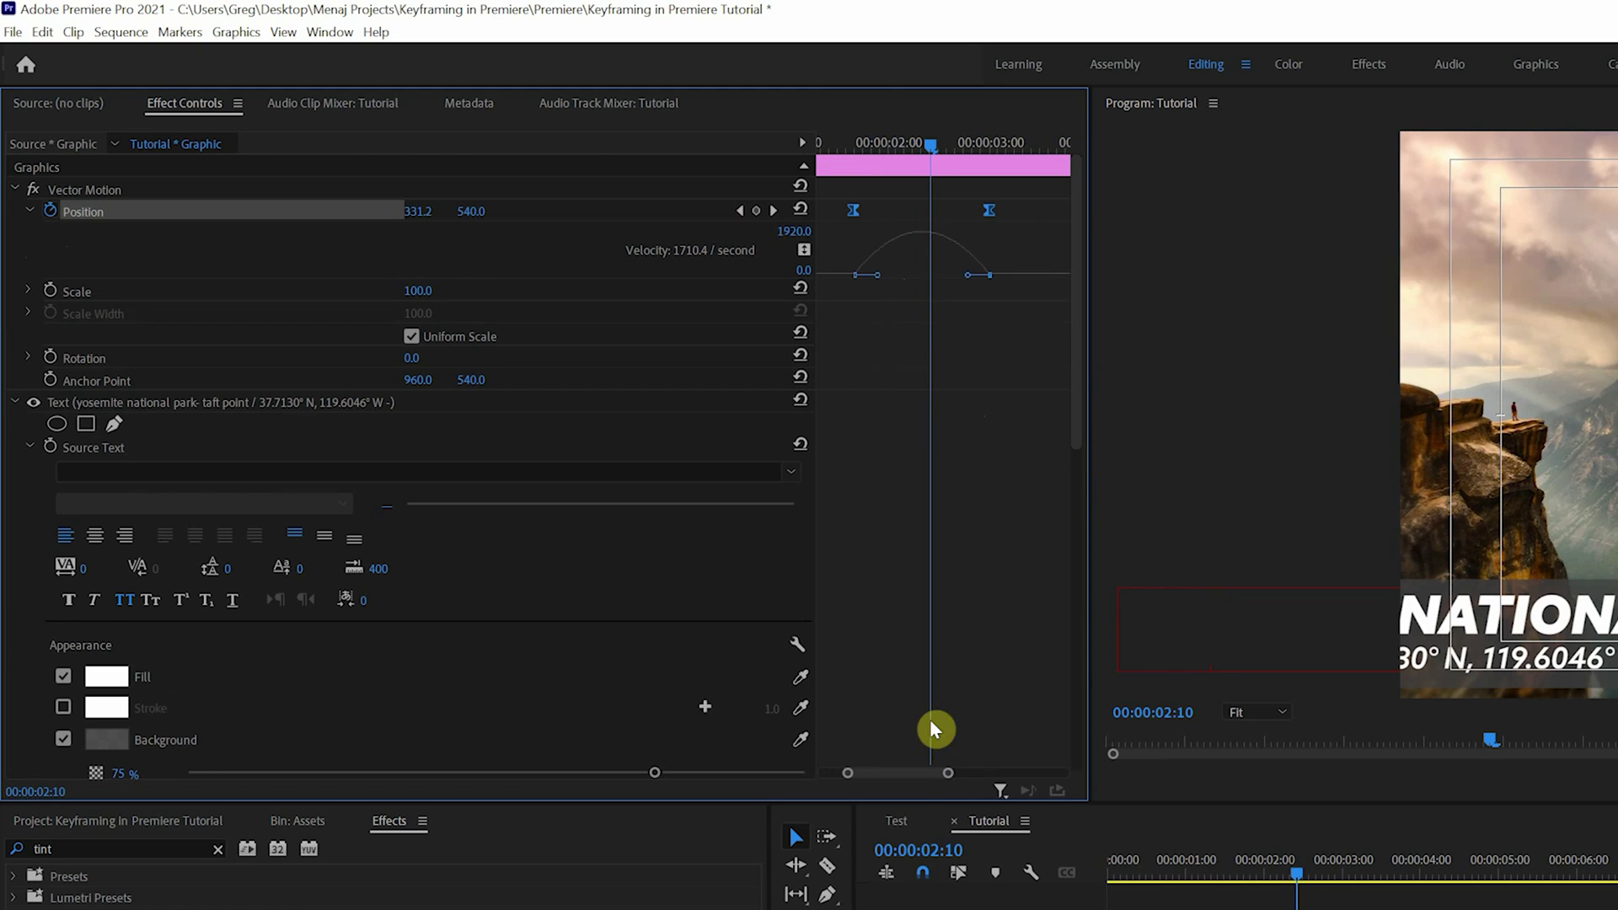
left_click_drag(944, 772, 918, 786)
left_click_drag(937, 783, 938, 784)
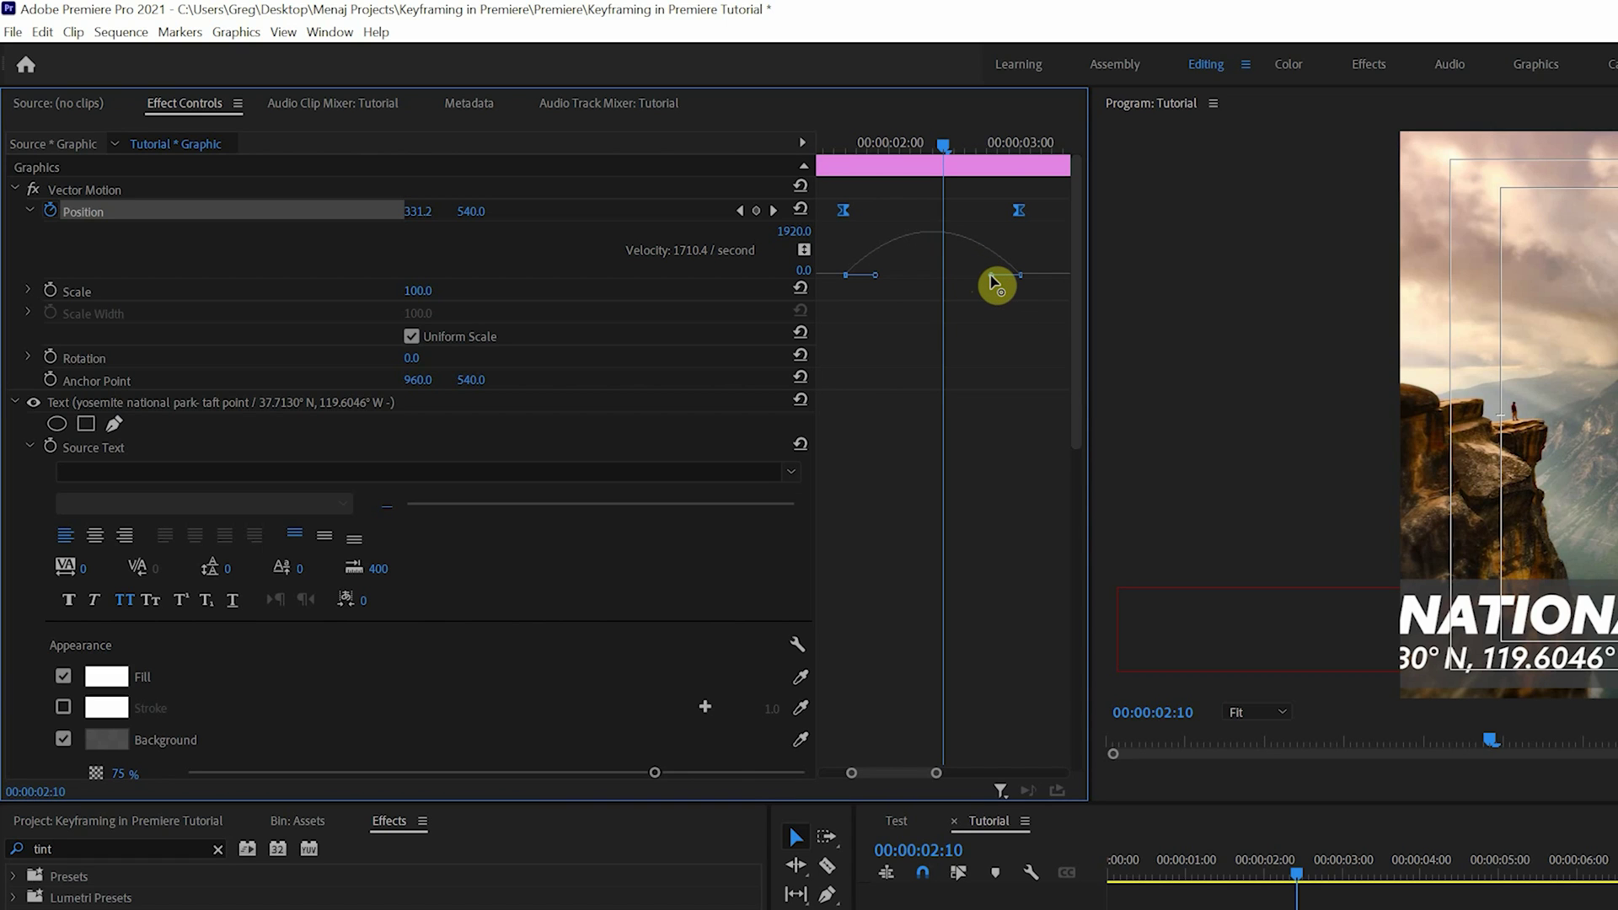
left_click_drag(992, 277, 911, 281)
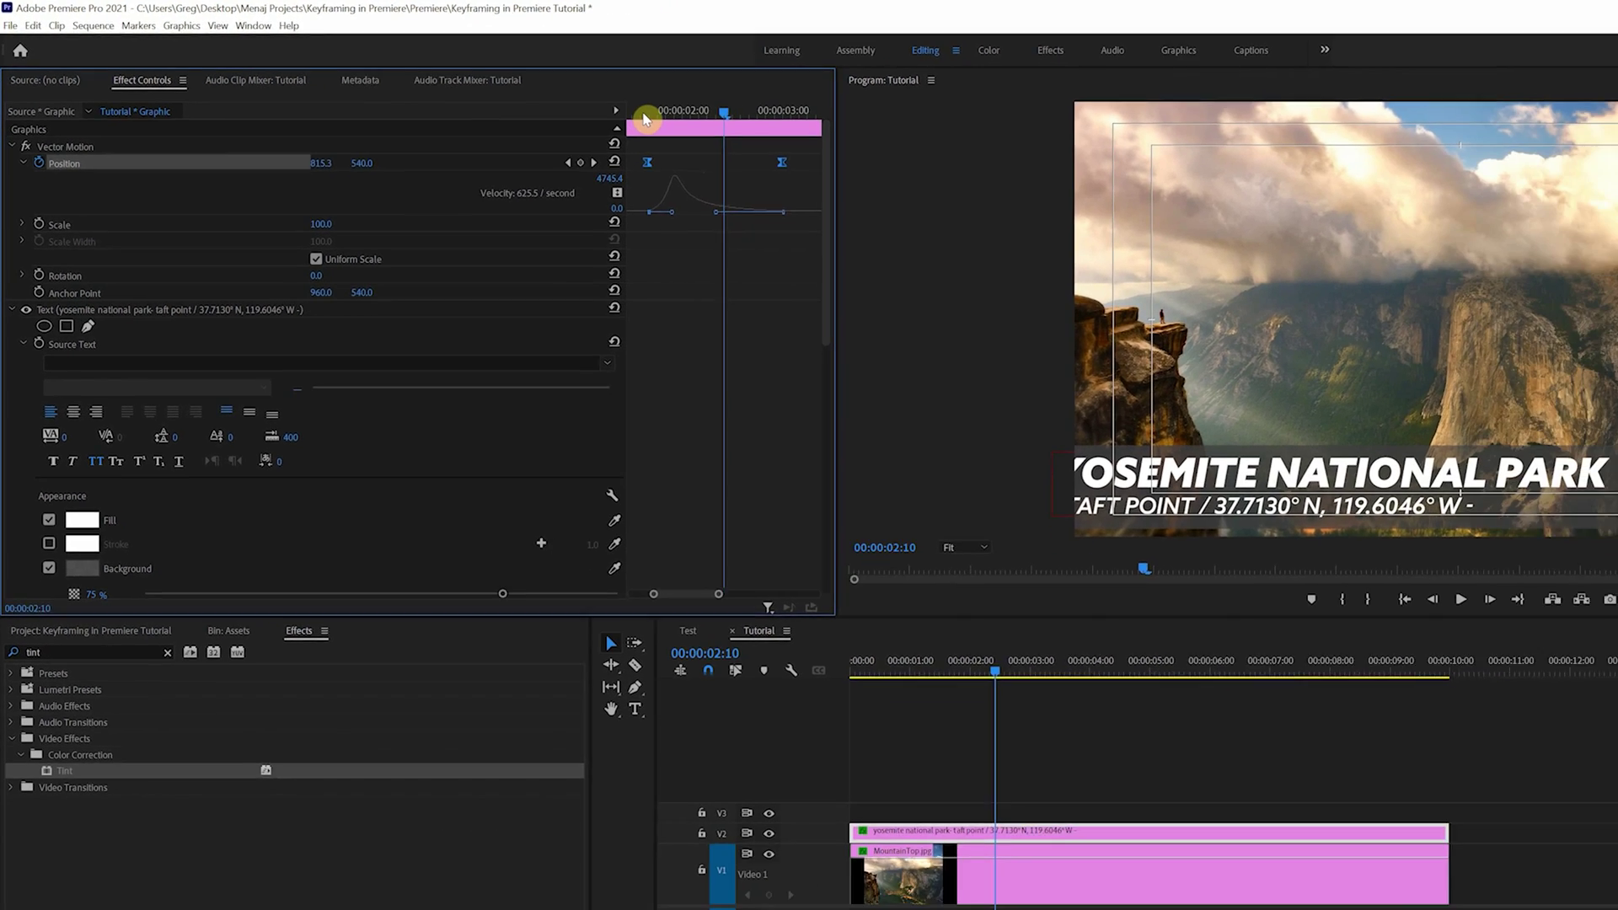
Preview the title's slide-in from just before it enters
left_click(644, 114)
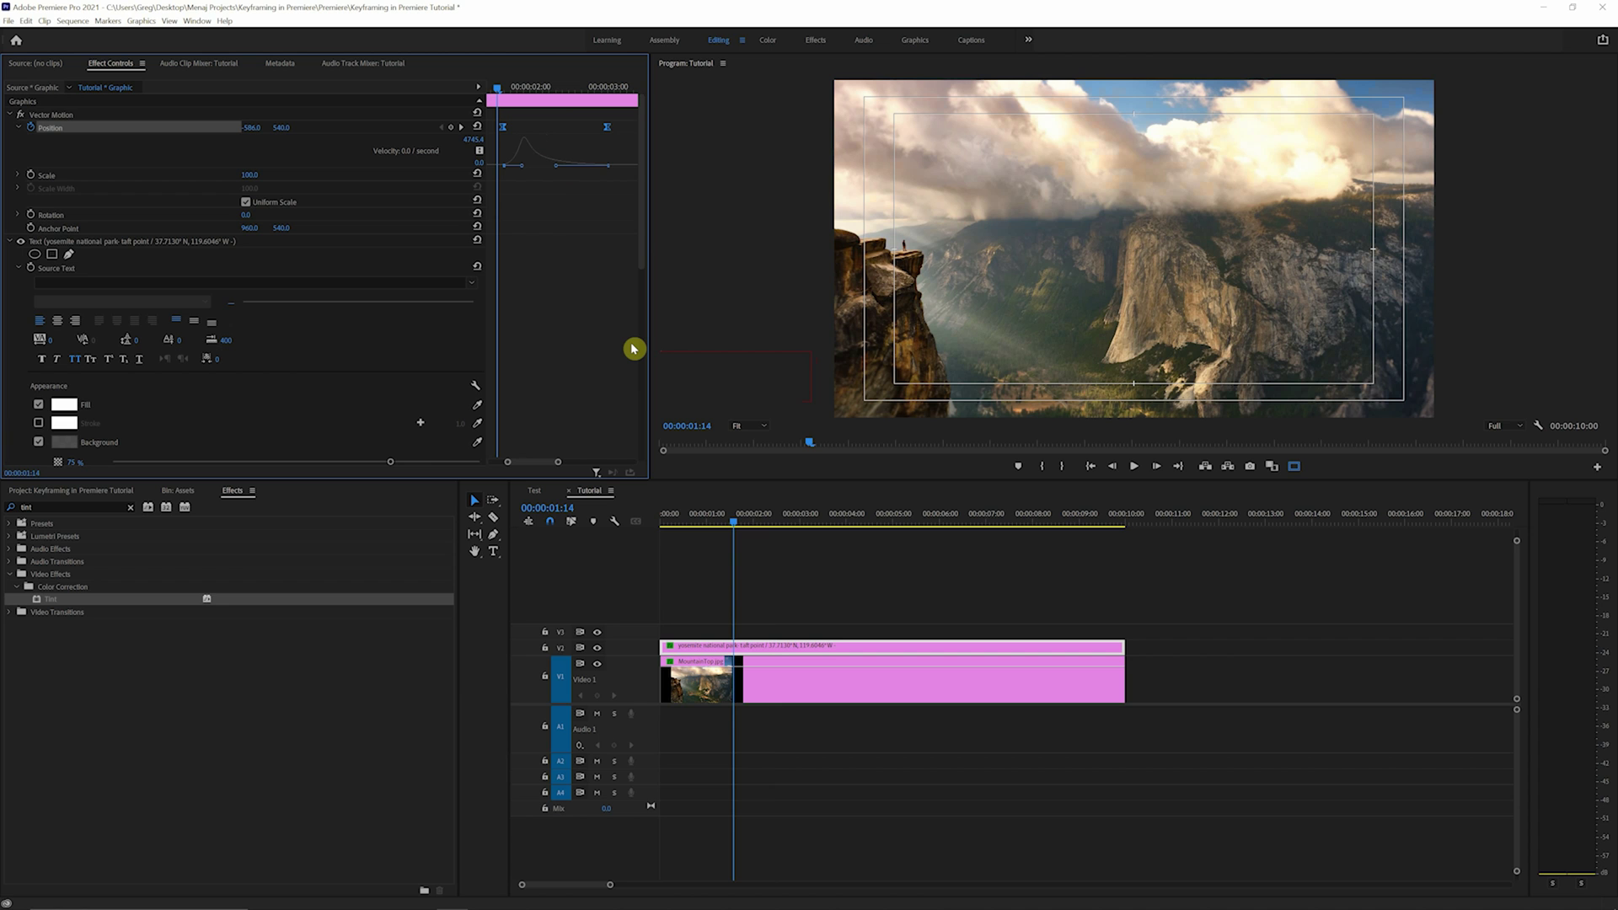
key("space")
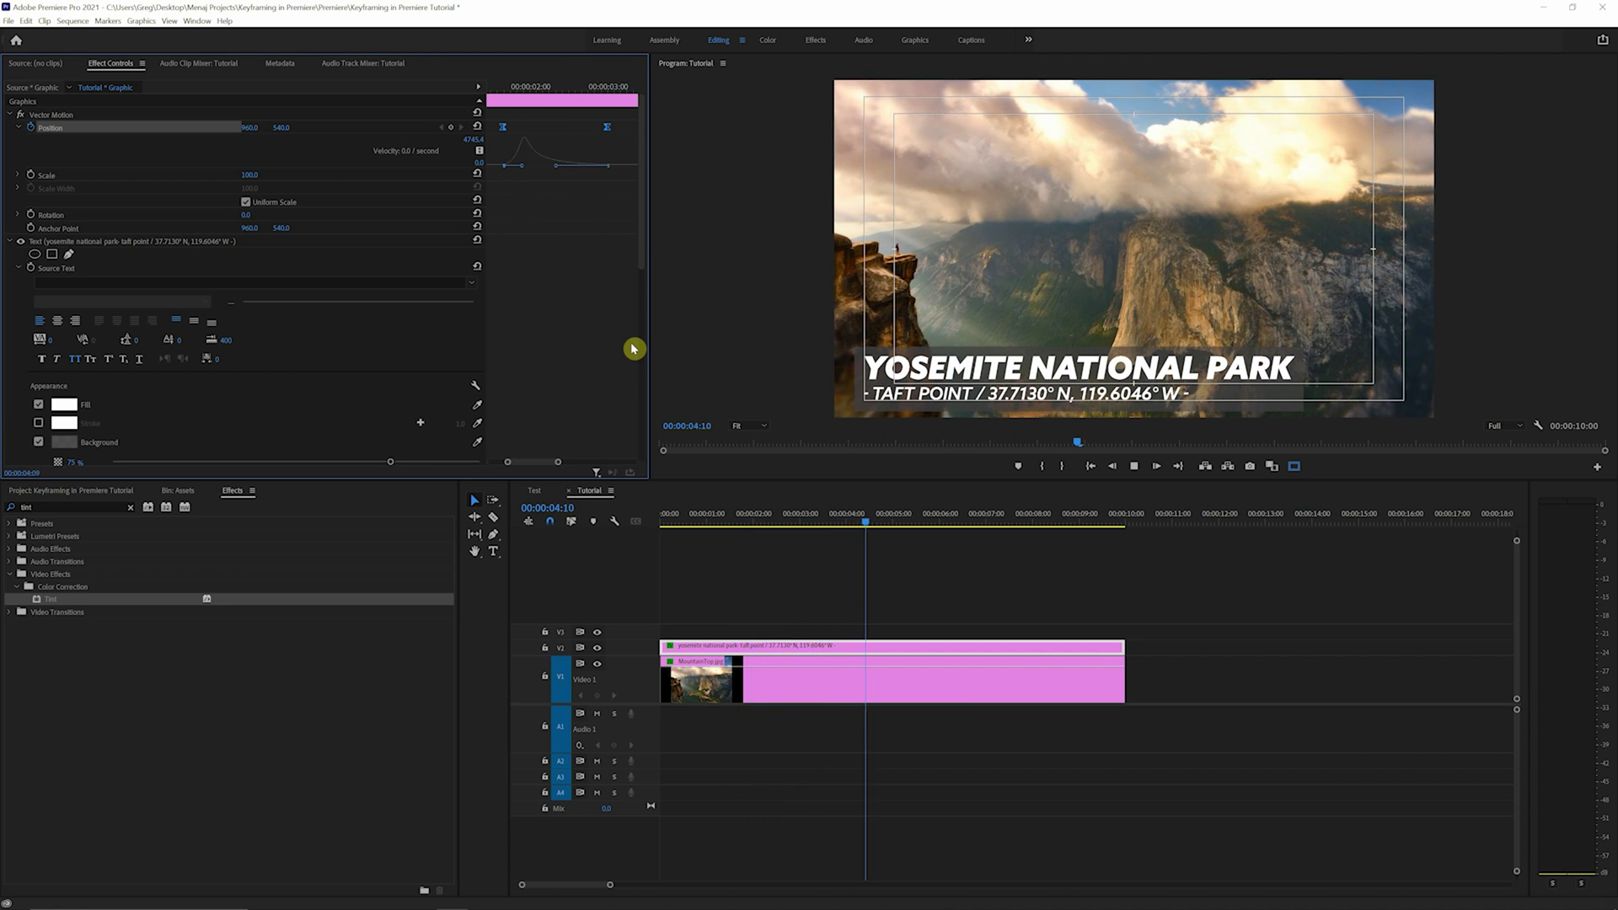
key("space")
scroll(498, 206, "up", 5)
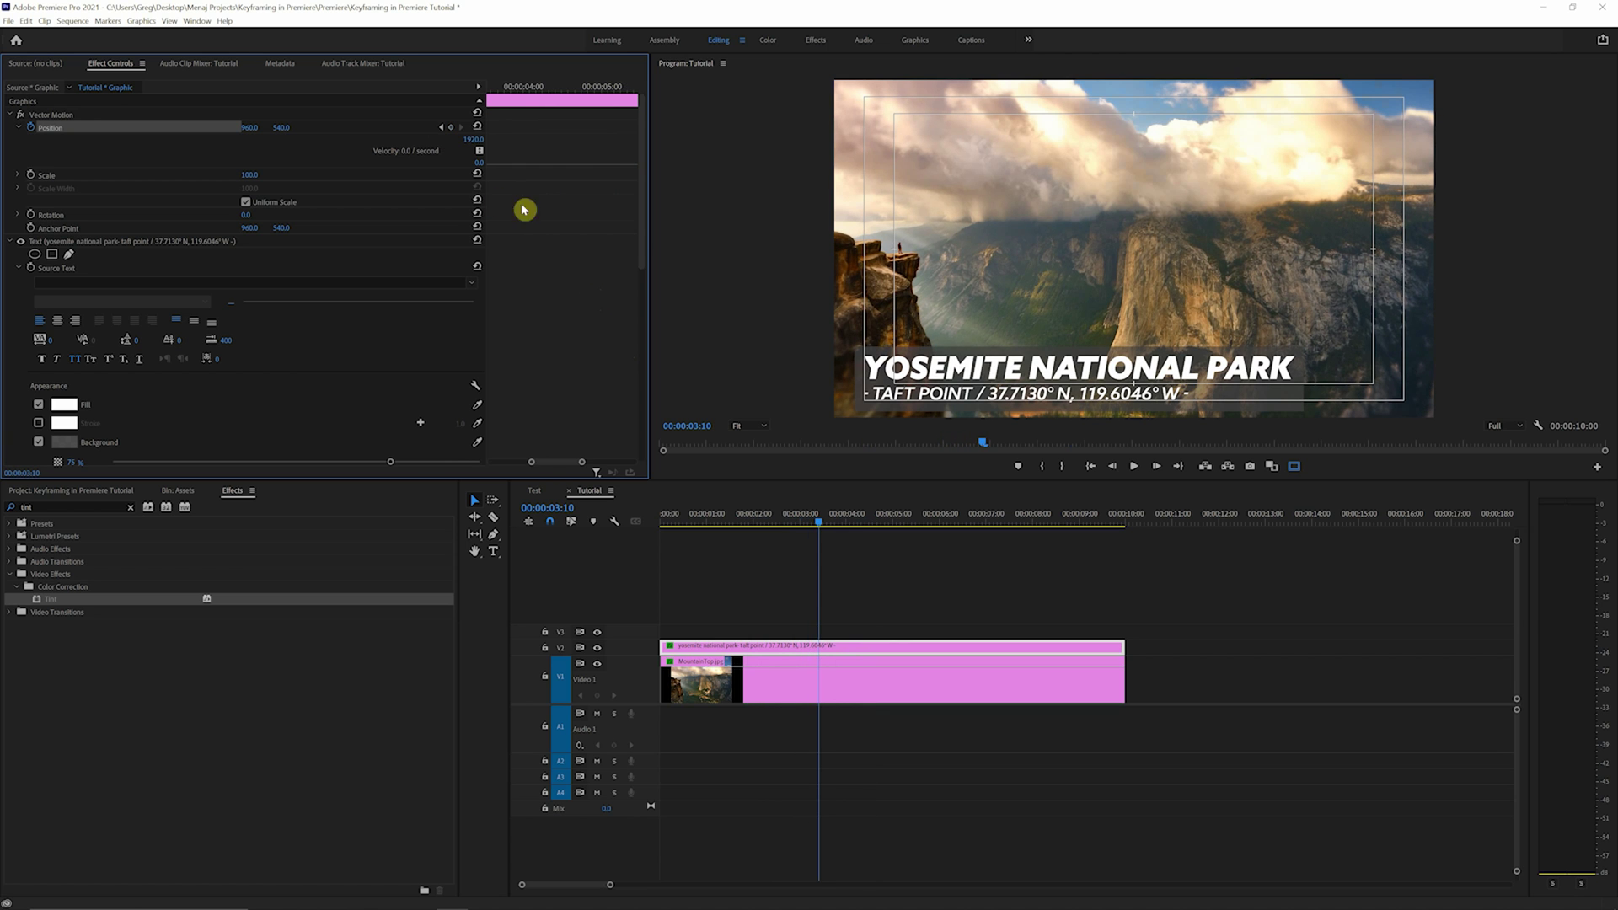
left_click(769, 609)
left_click(725, 523)
Replay the title slide-in from the very start of the sequence
key("space")
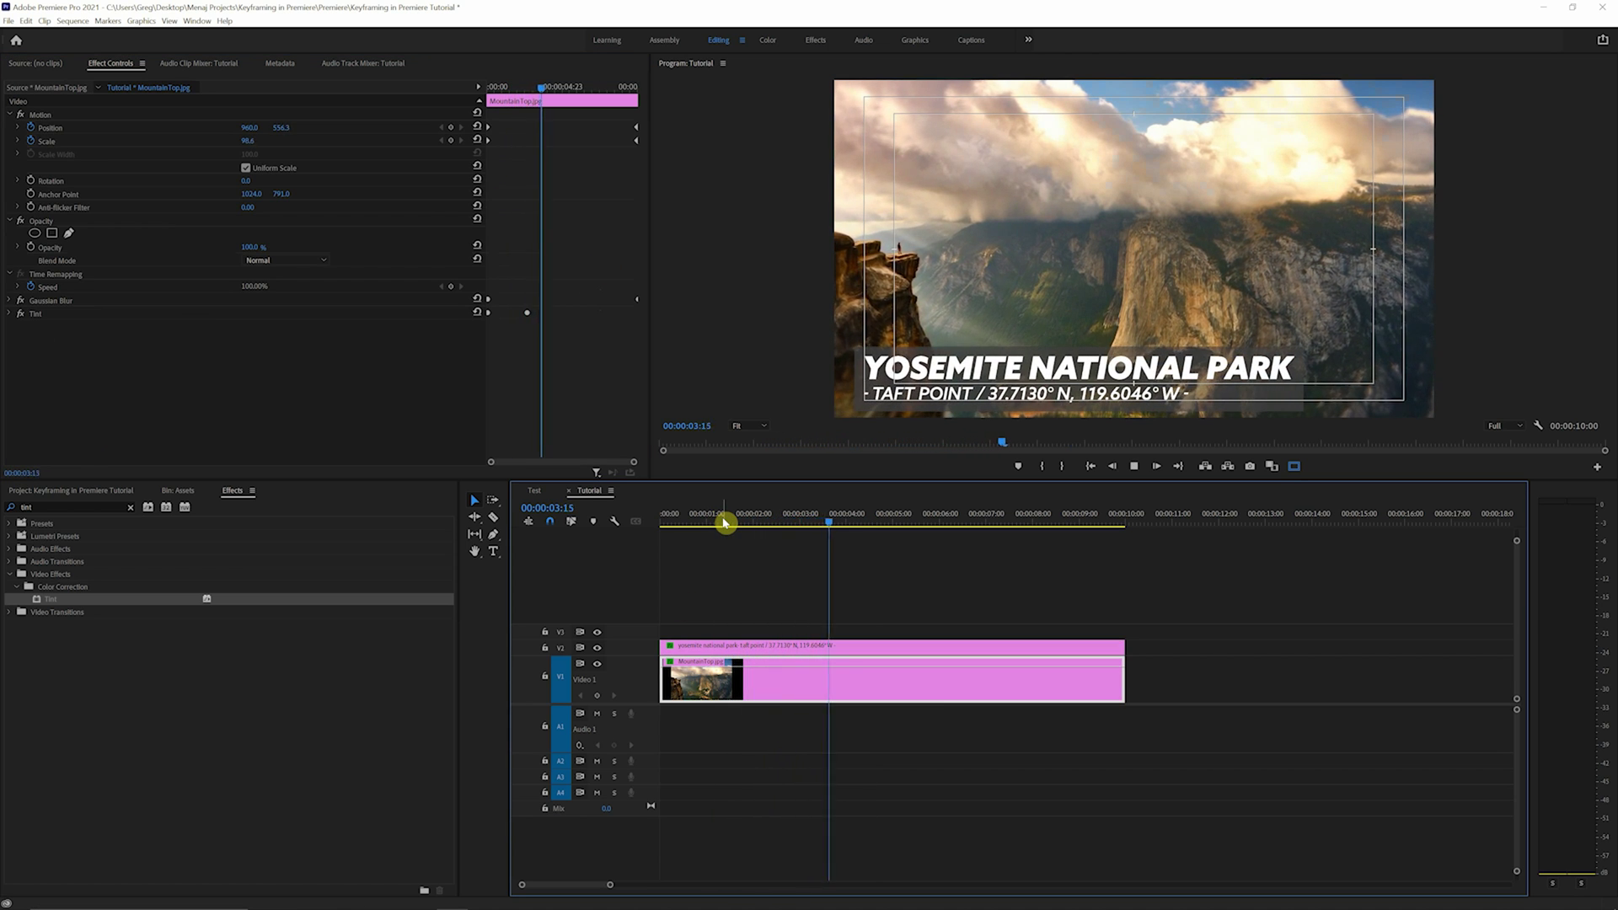
key("space")
key("Home")
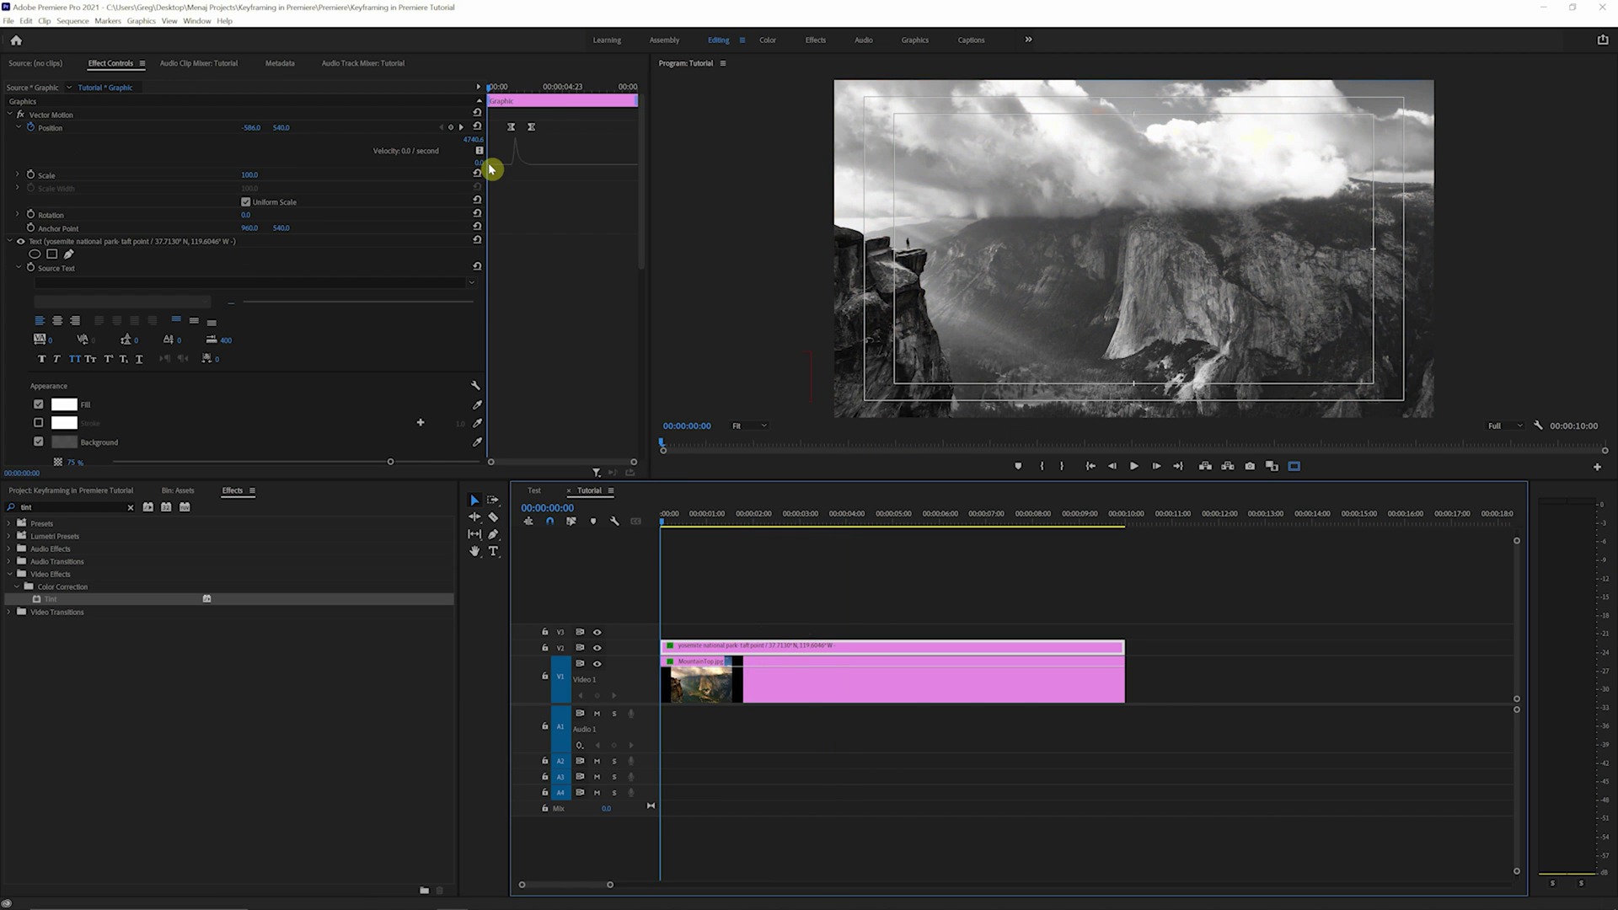
left_click(530, 120)
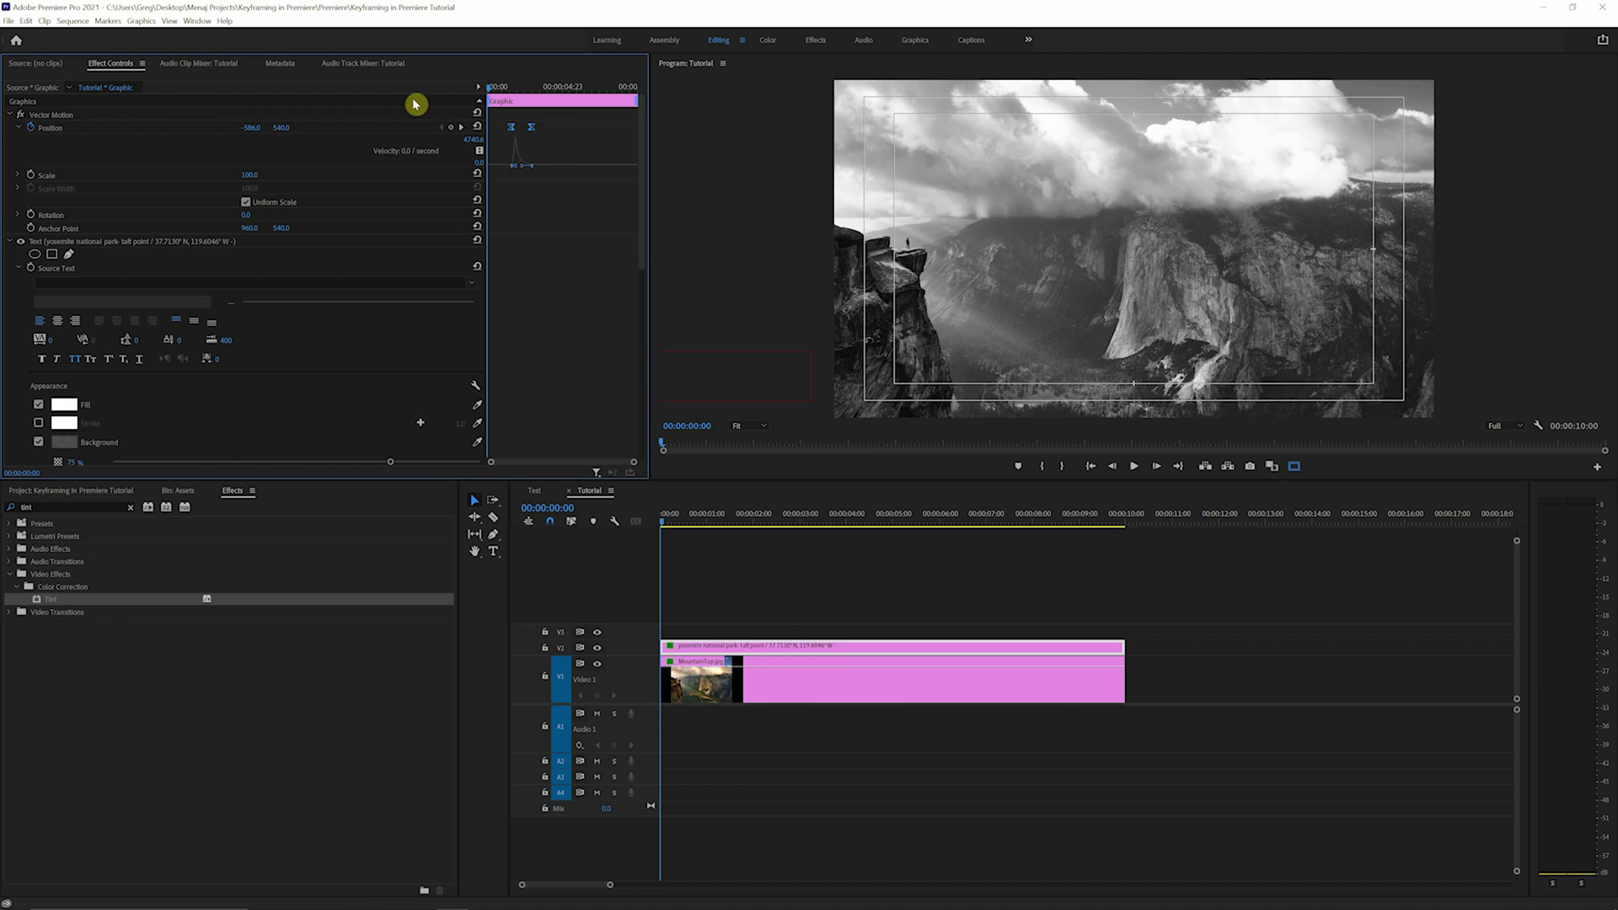
key("space")
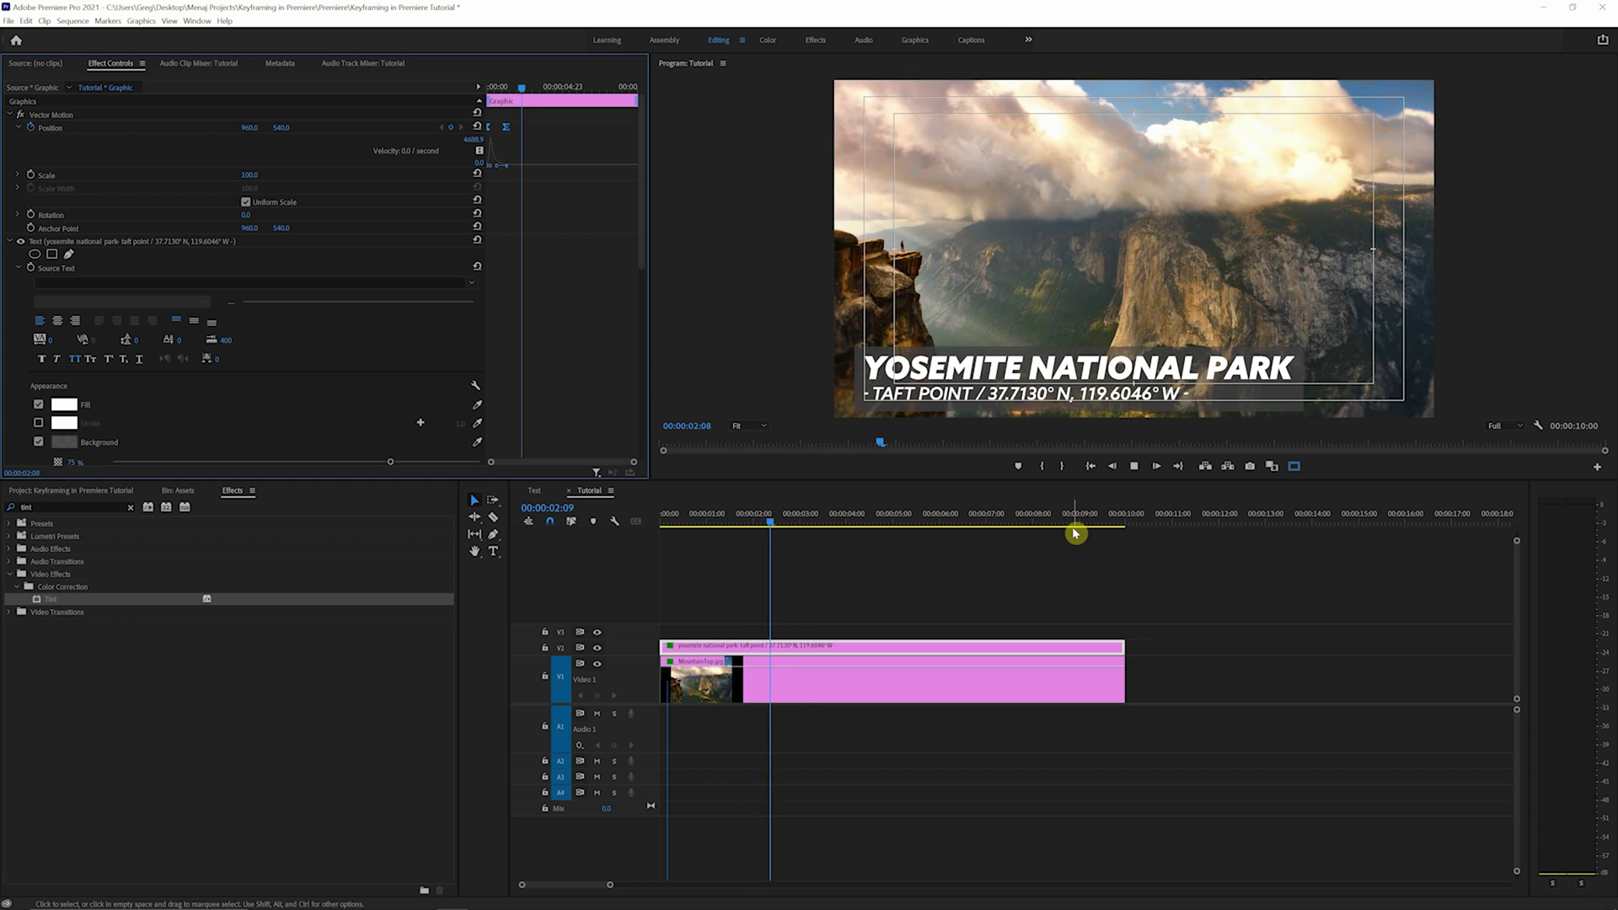
key("space")
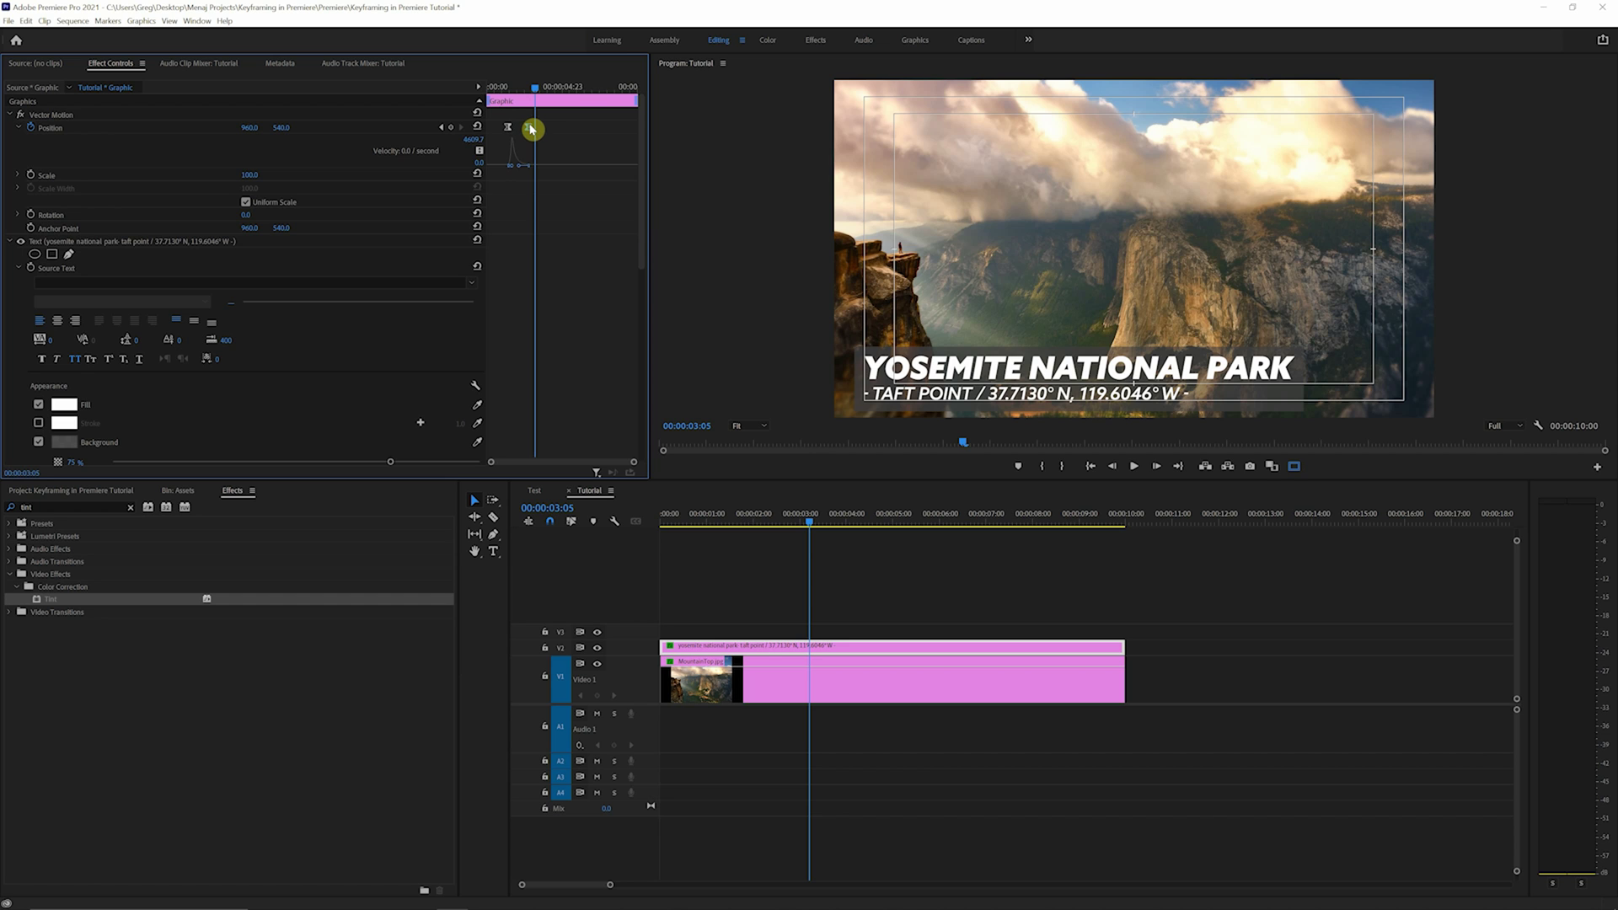
Adjust the landing keyframe's easing influence and replay the slide-in to check it
mouse_move(531, 129)
left_mouse_down()
mouse_move(556, 130)
mouse_move(505, 131)
left_mouse_up()
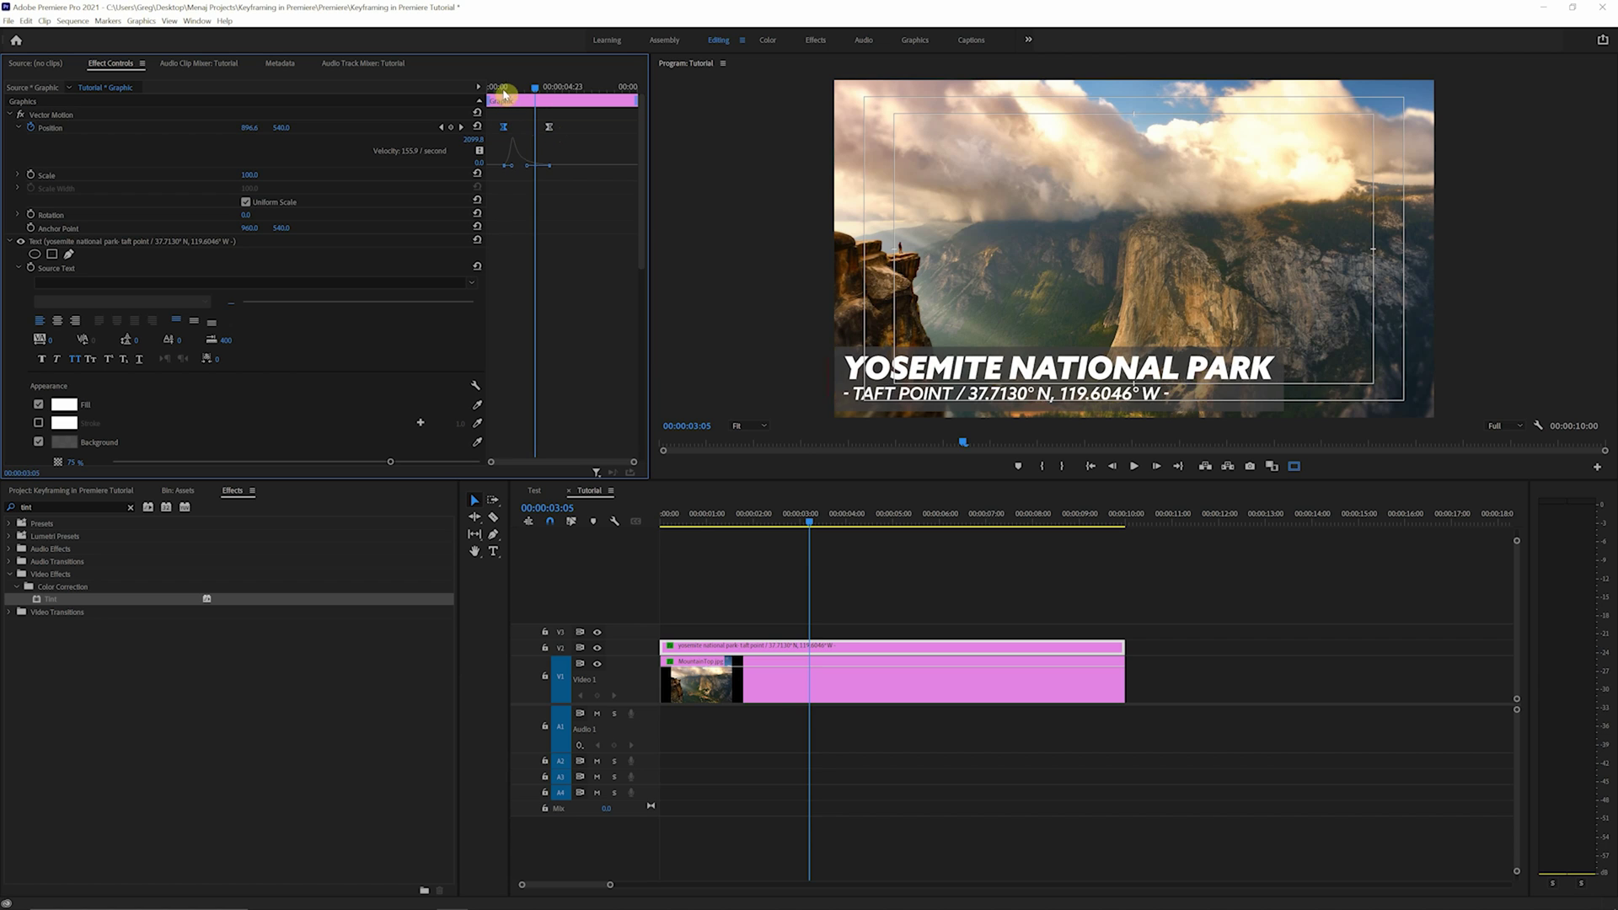
left_click(503, 89)
key("space")
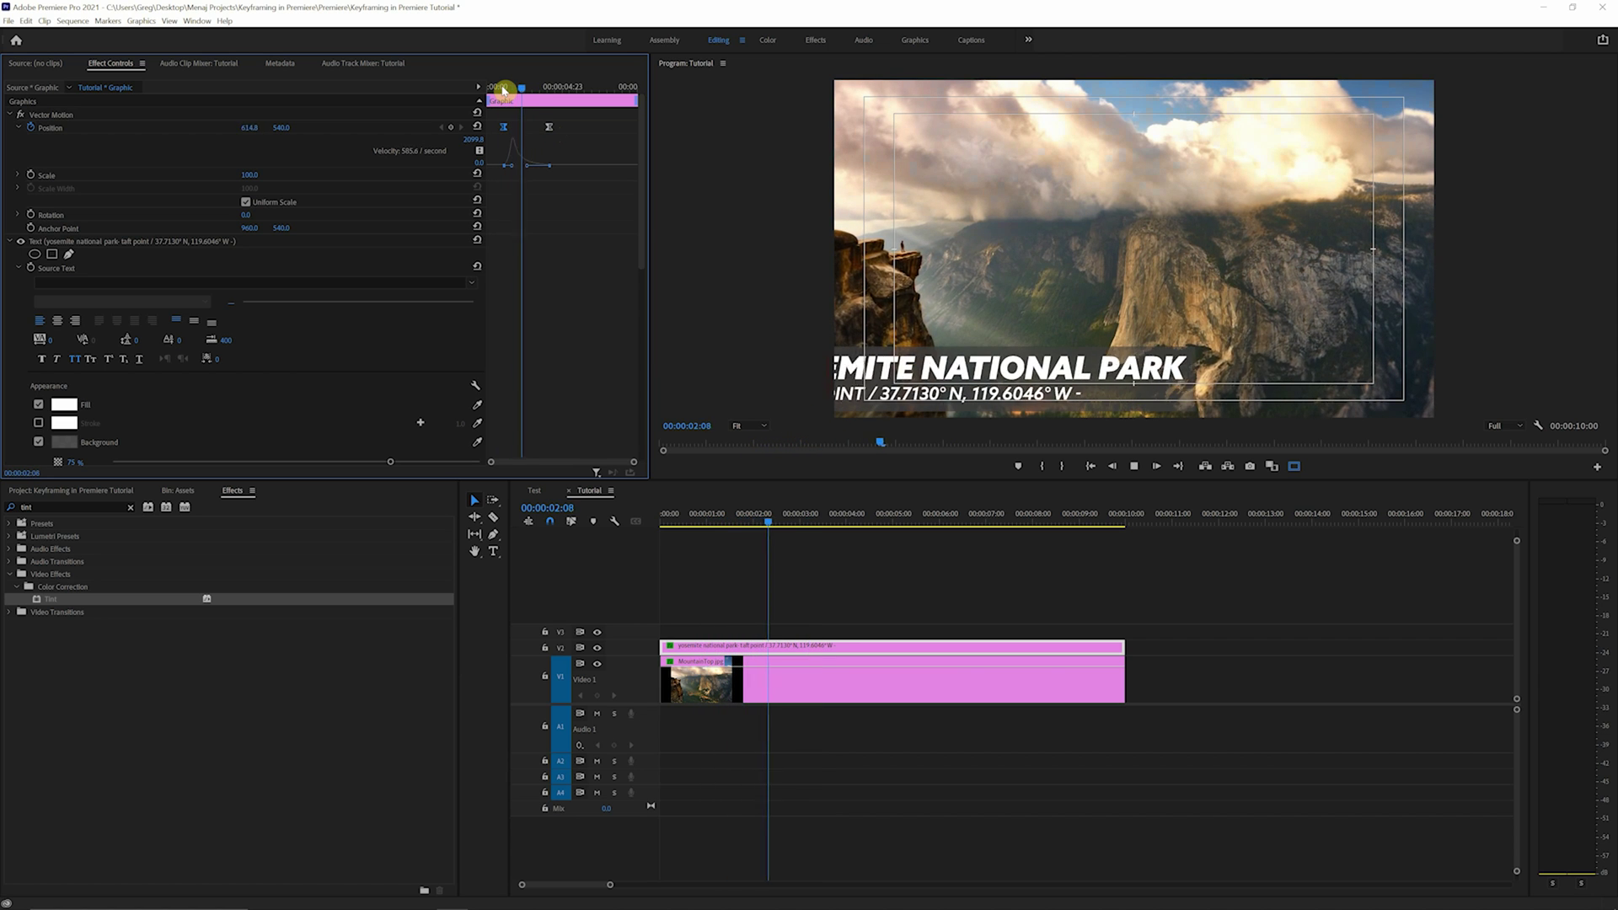
key("space")
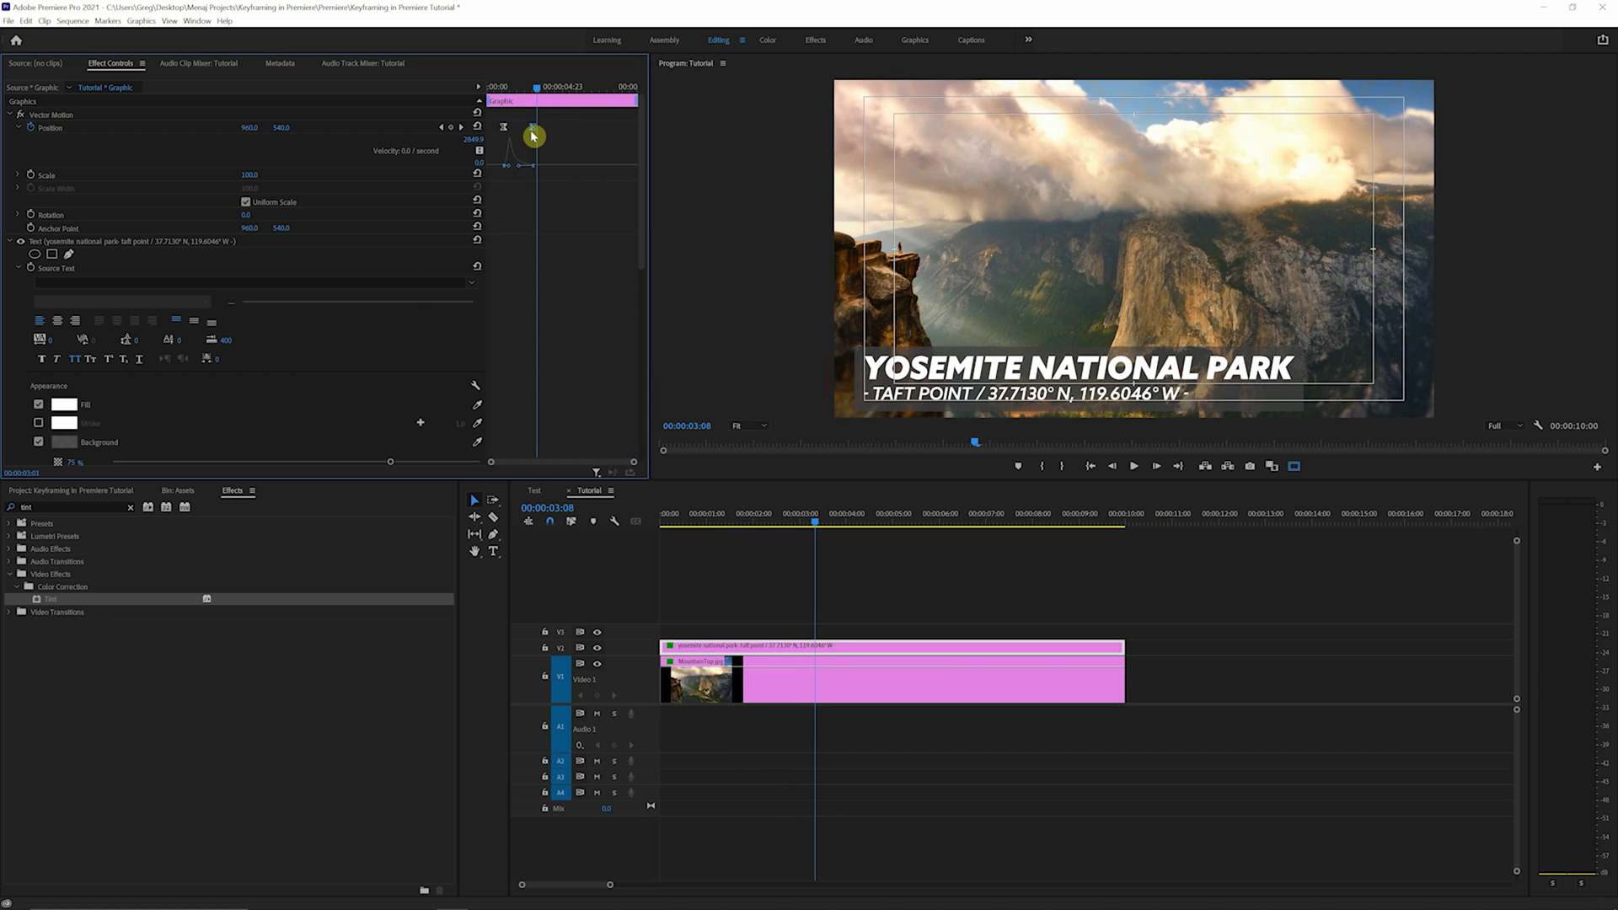
left_click(496, 88)
key("space")
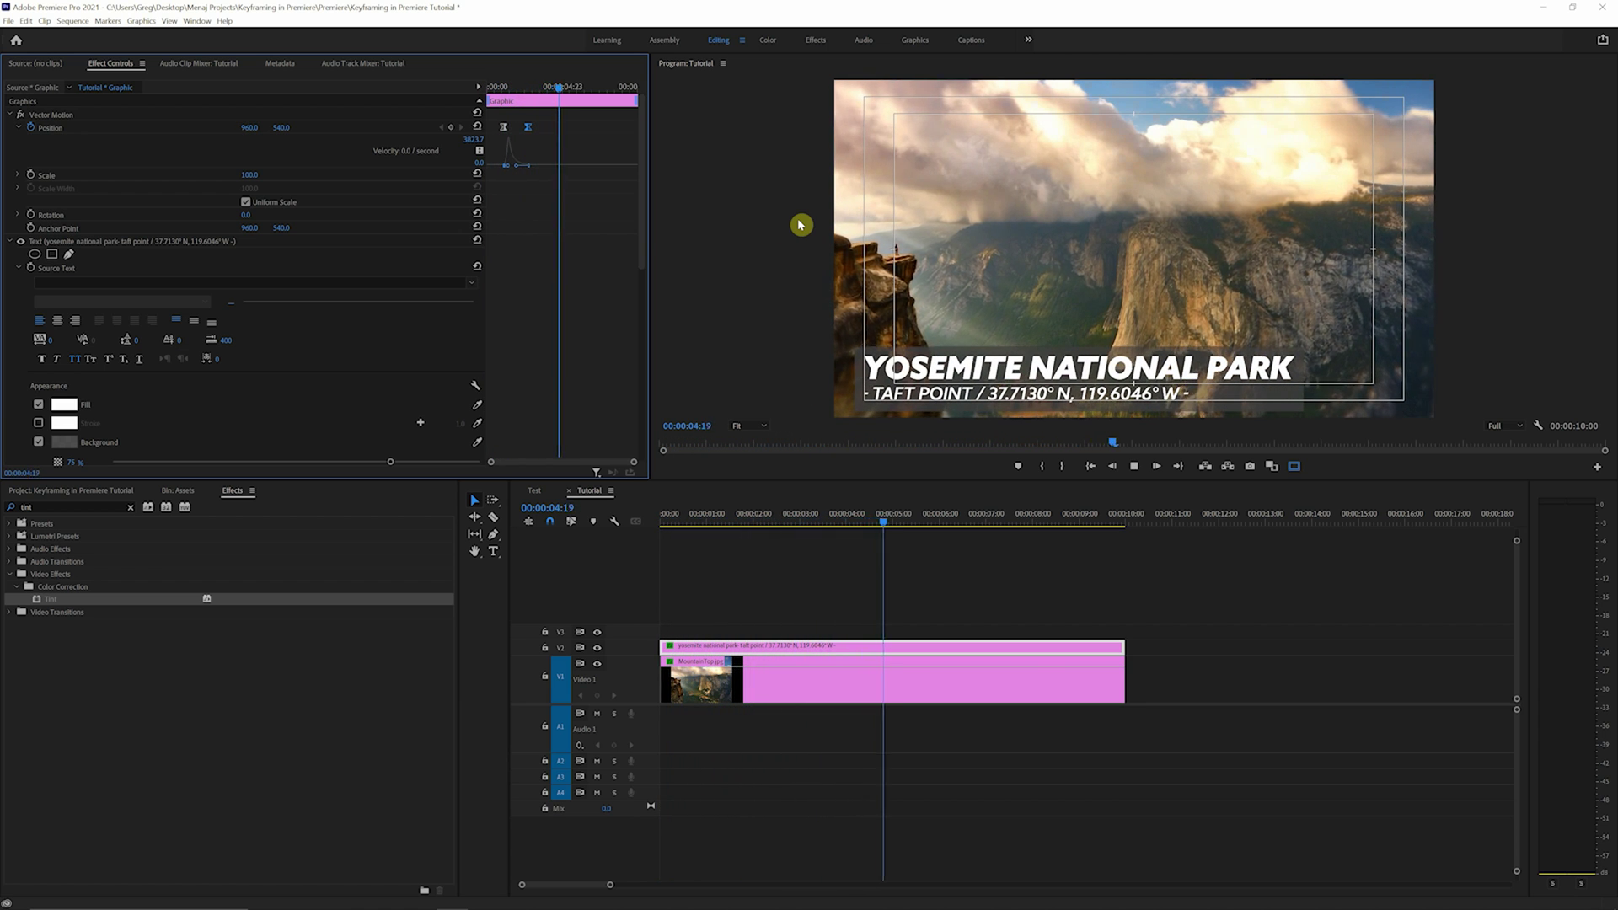
key("space")
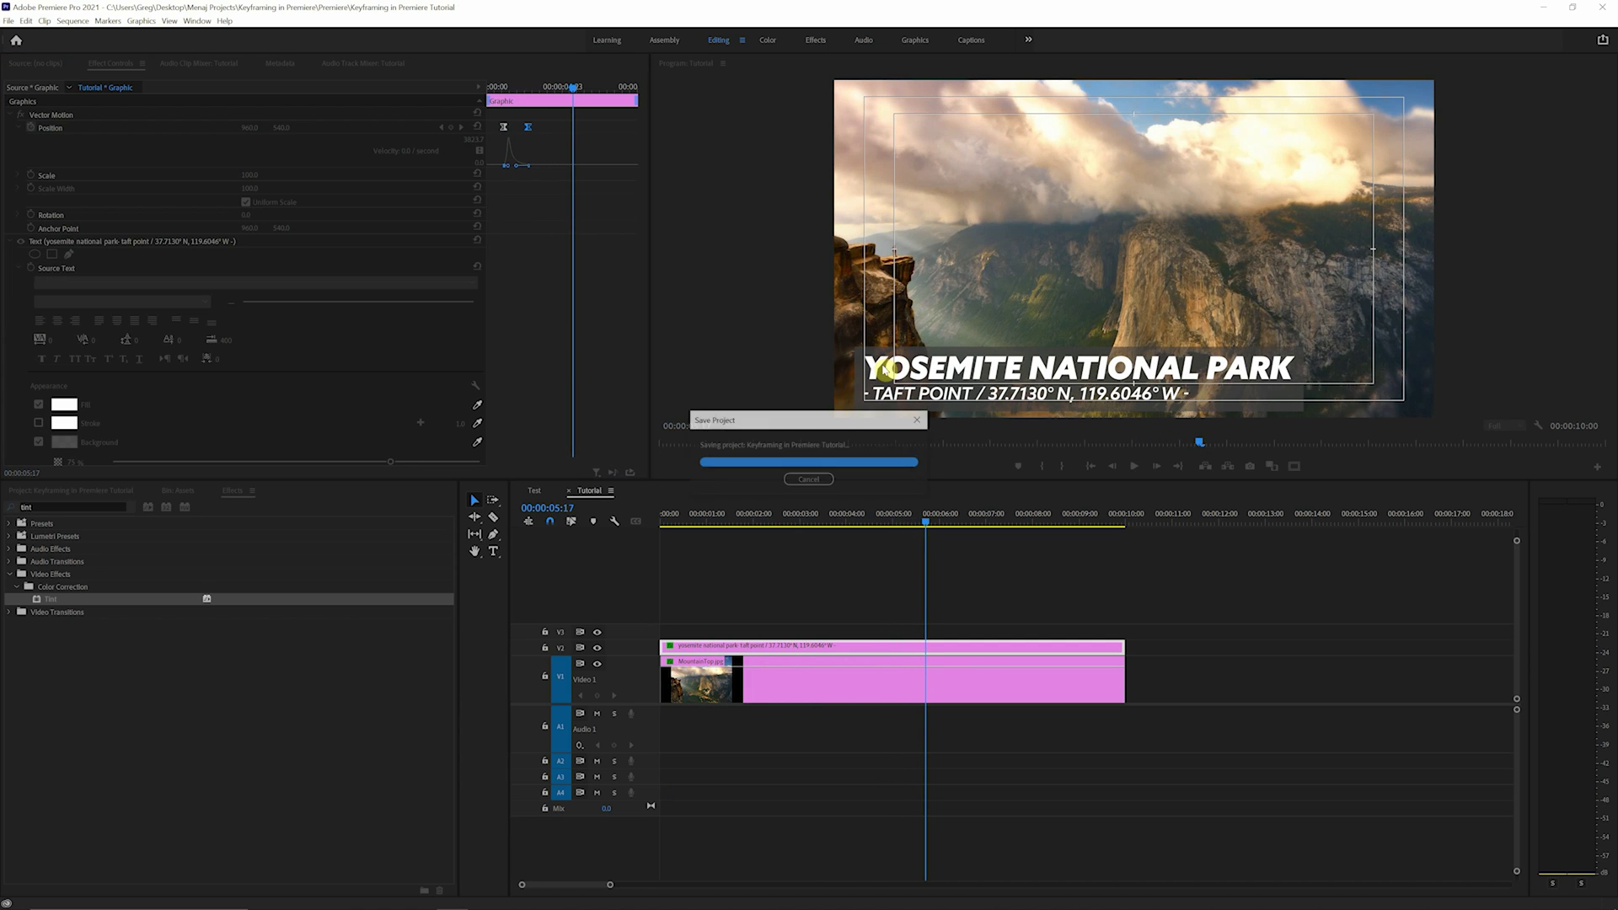
left_click_drag(931, 522, 1044, 521)
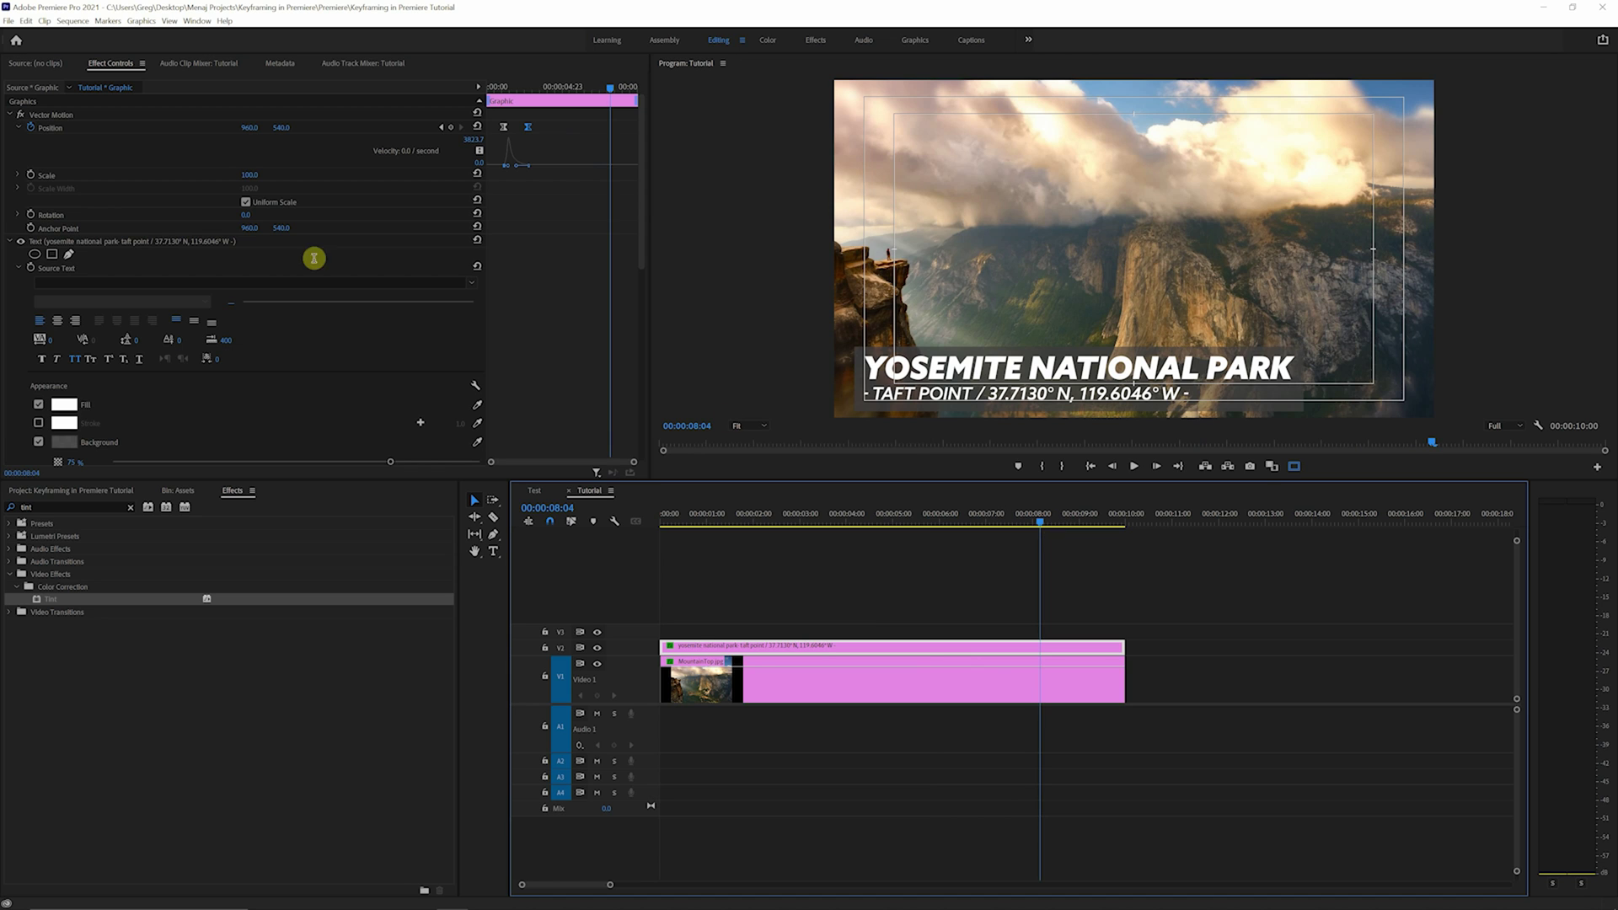
left_click(912, 630)
Search Effects for 'blur' and drop Gaussian Blur onto the V2 title clip
left_click(916, 647)
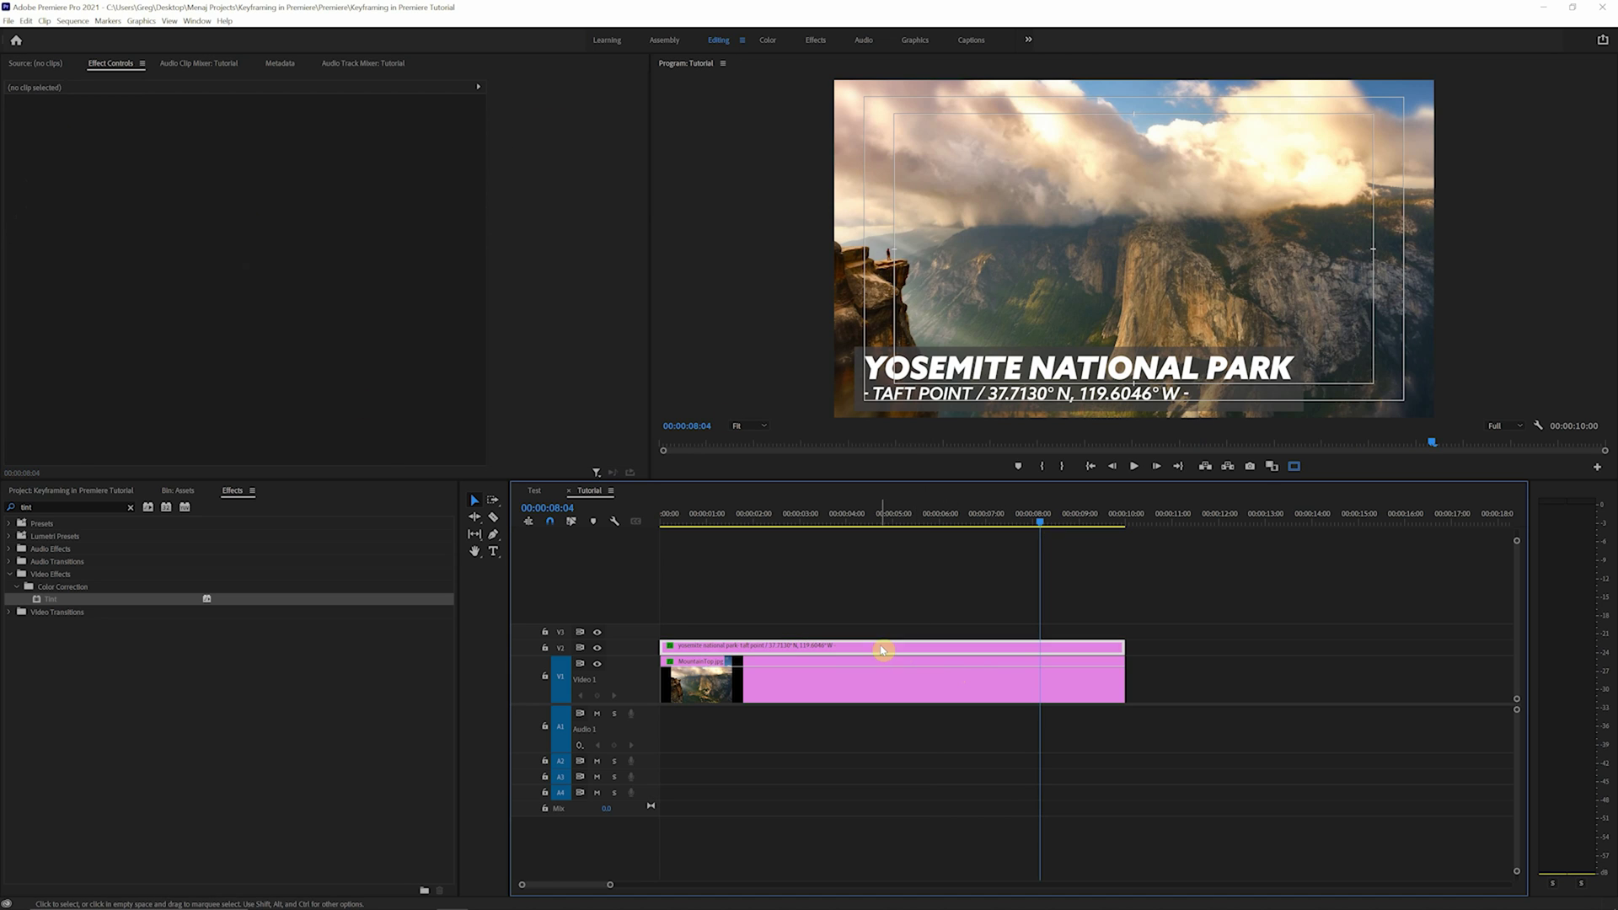
left_click(129, 507)
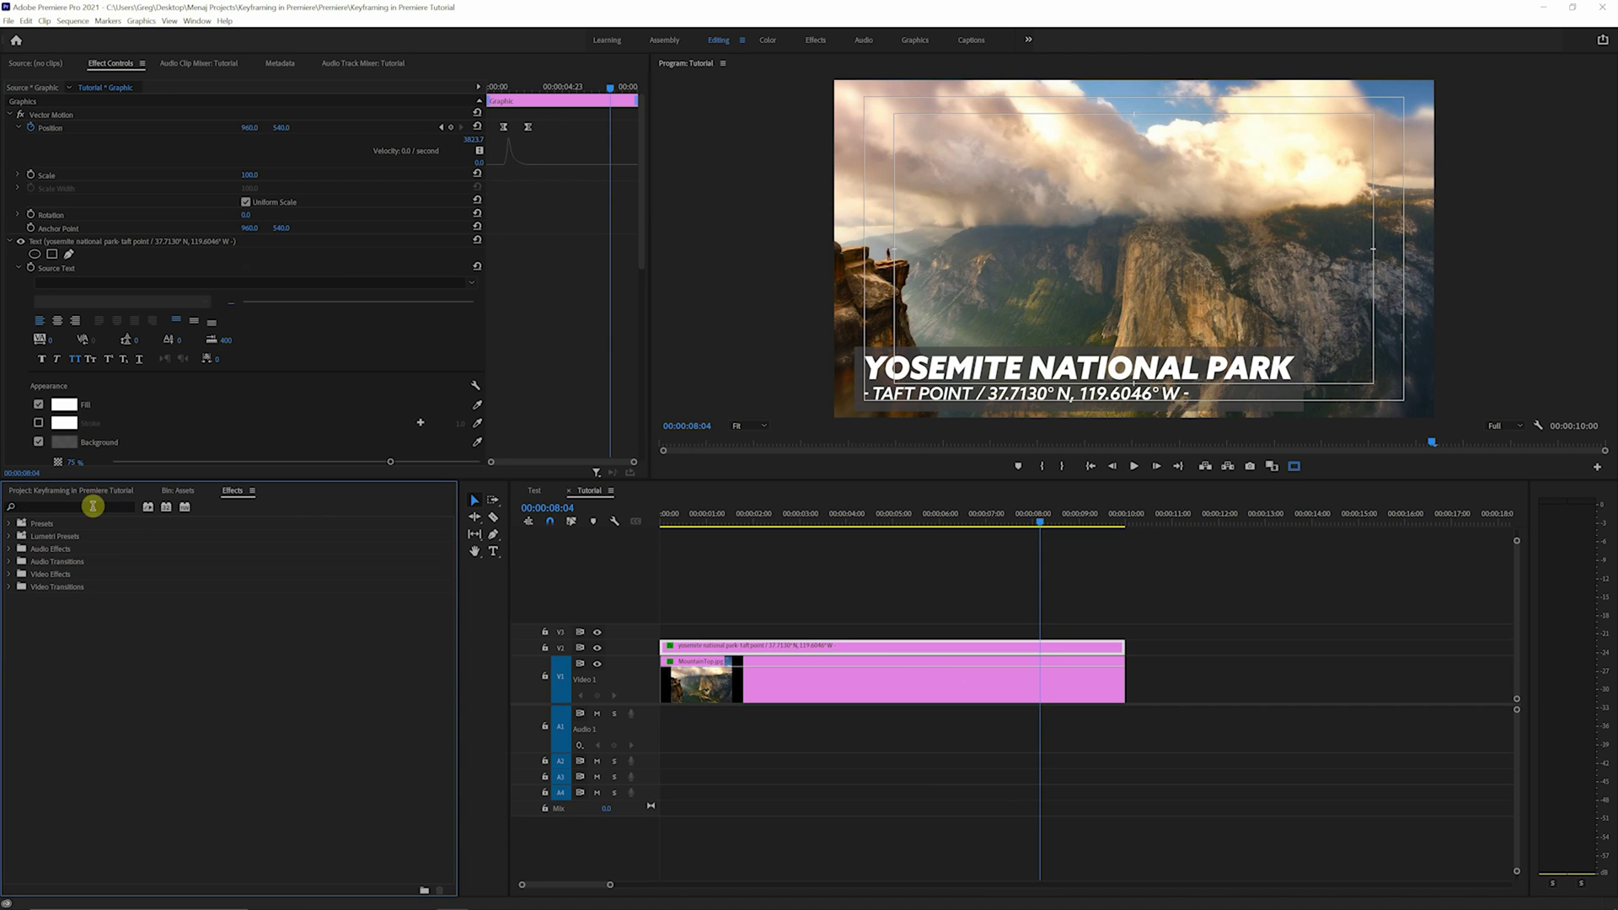
left_click(38, 506)
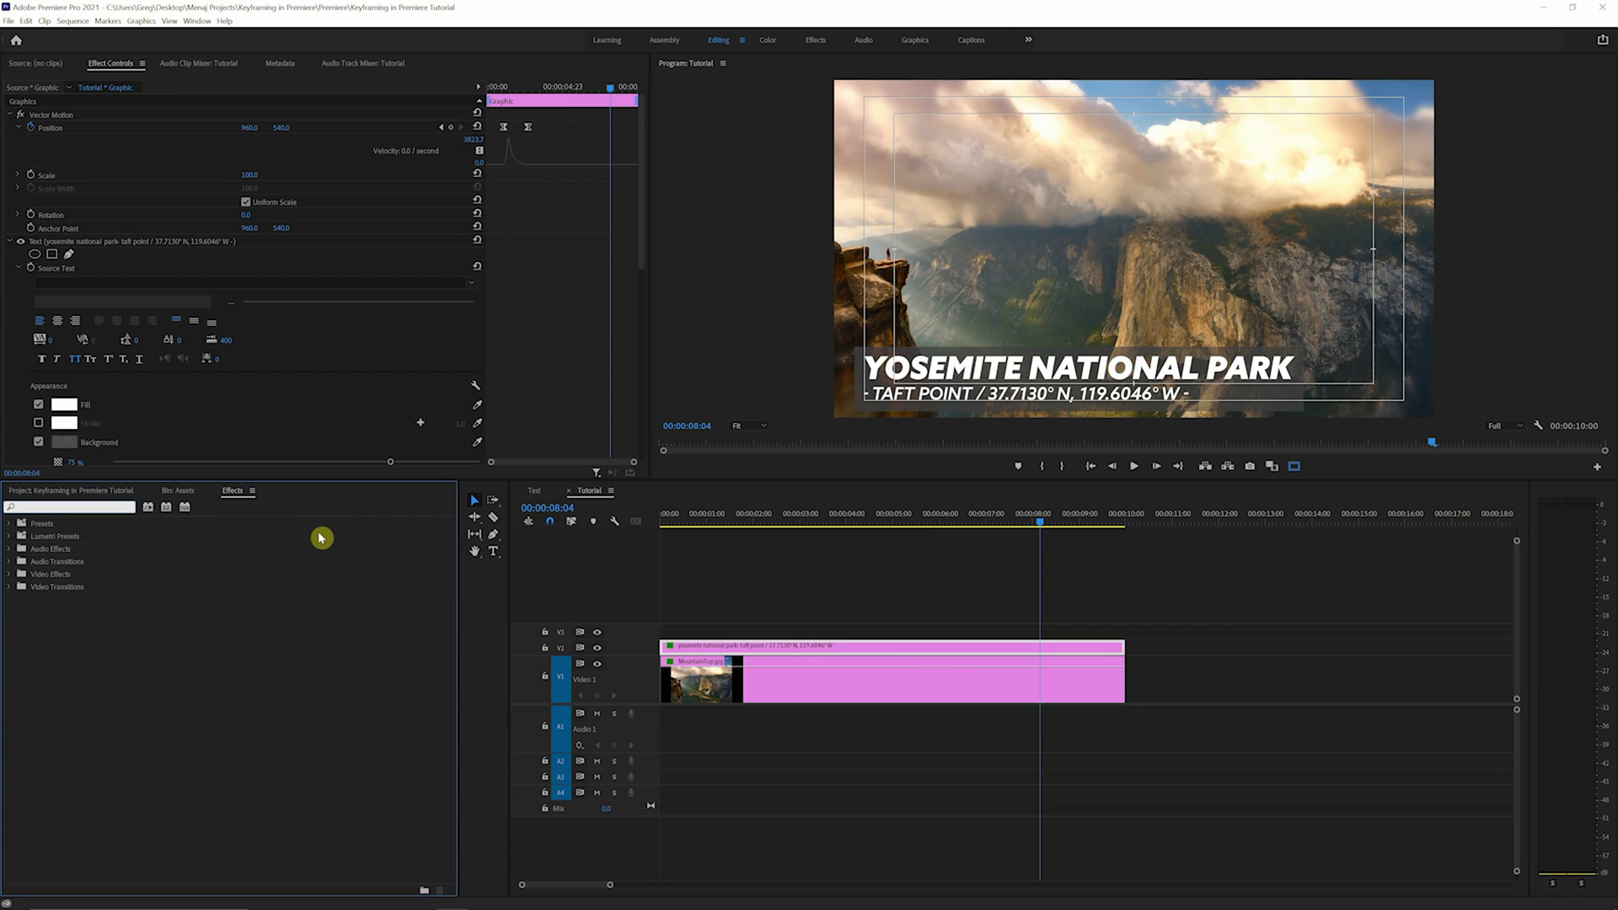
type("blur")
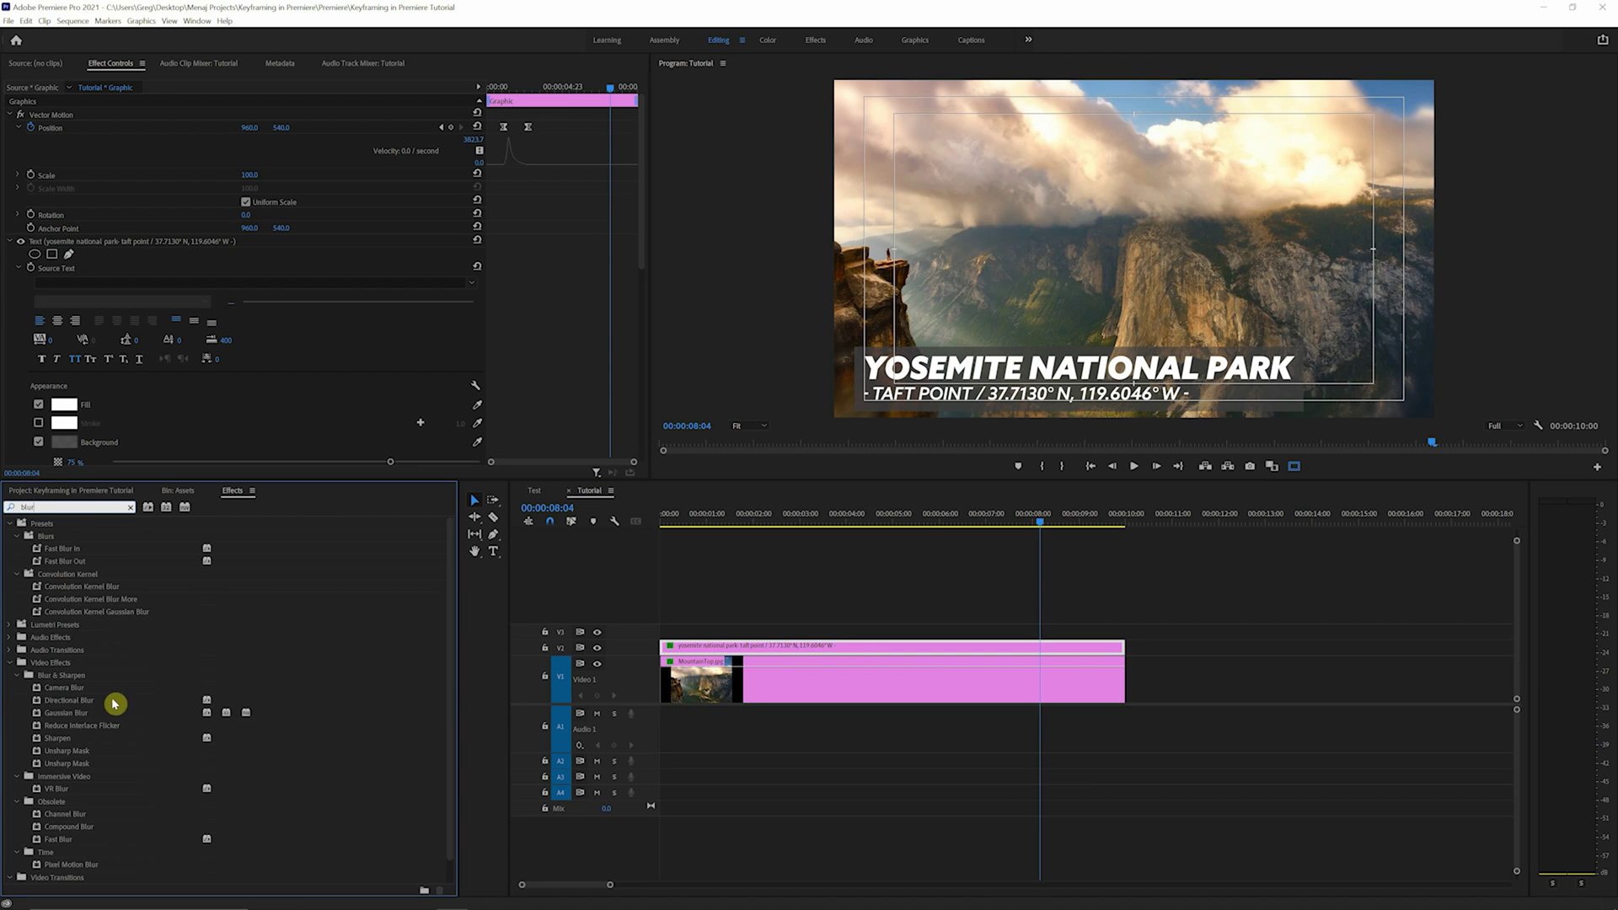
left_click(66, 716)
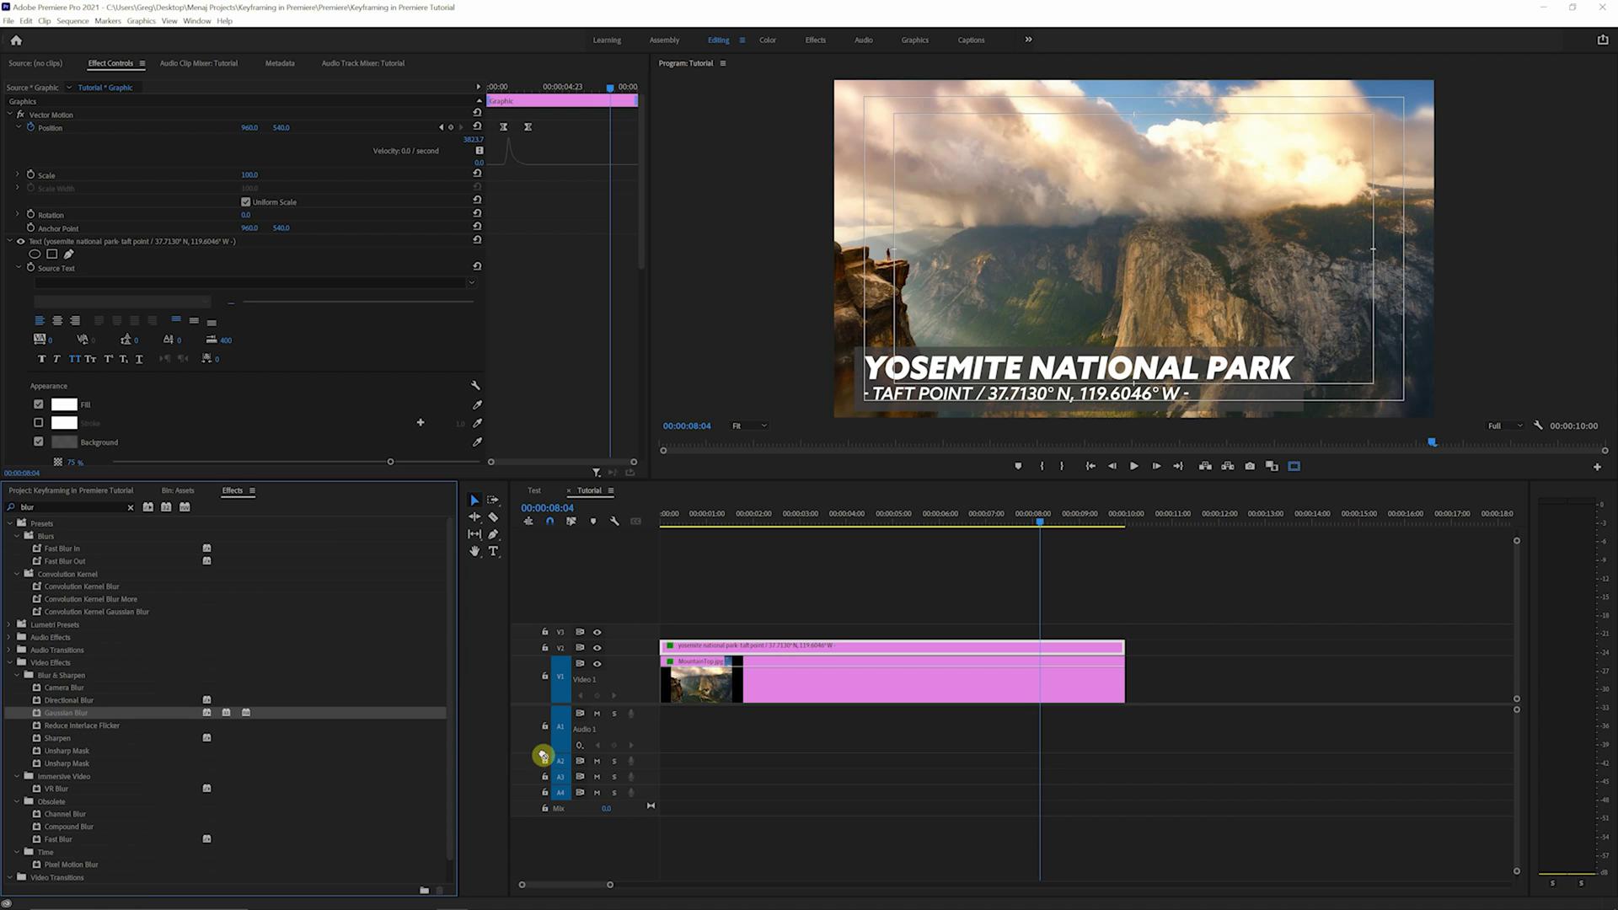
left_click_drag(543, 754, 1079, 656)
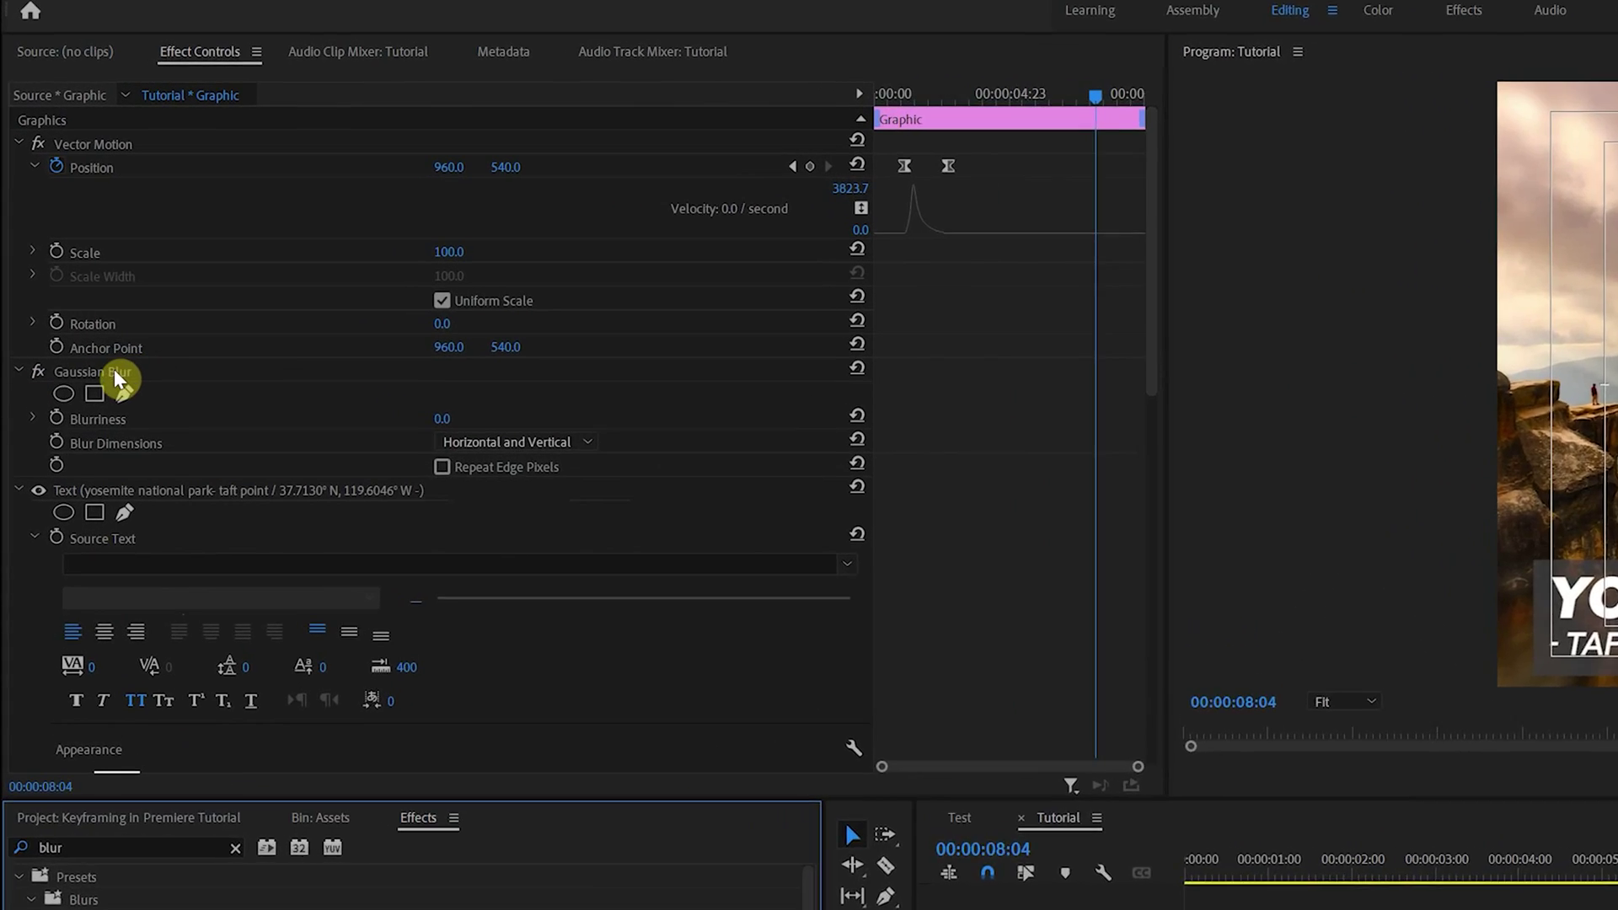
Tidy Effect Controls, trying Gaussian Blur above Text and collapsing the Text and Opacity groups
left_click(94, 371)
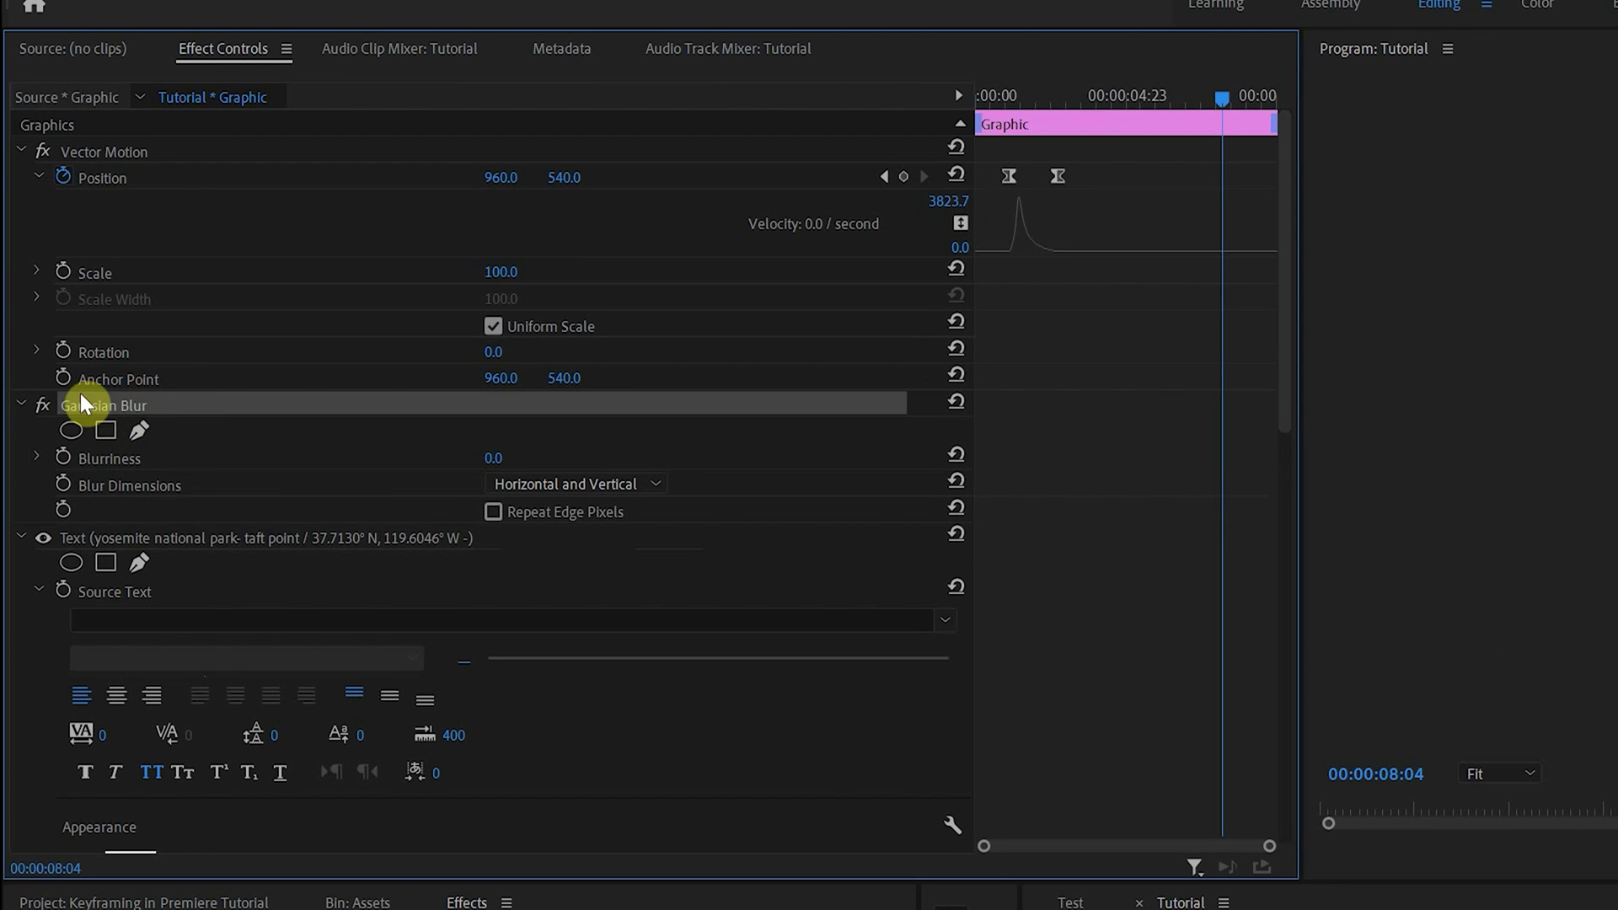
left_click_drag(82, 403, 134, 460)
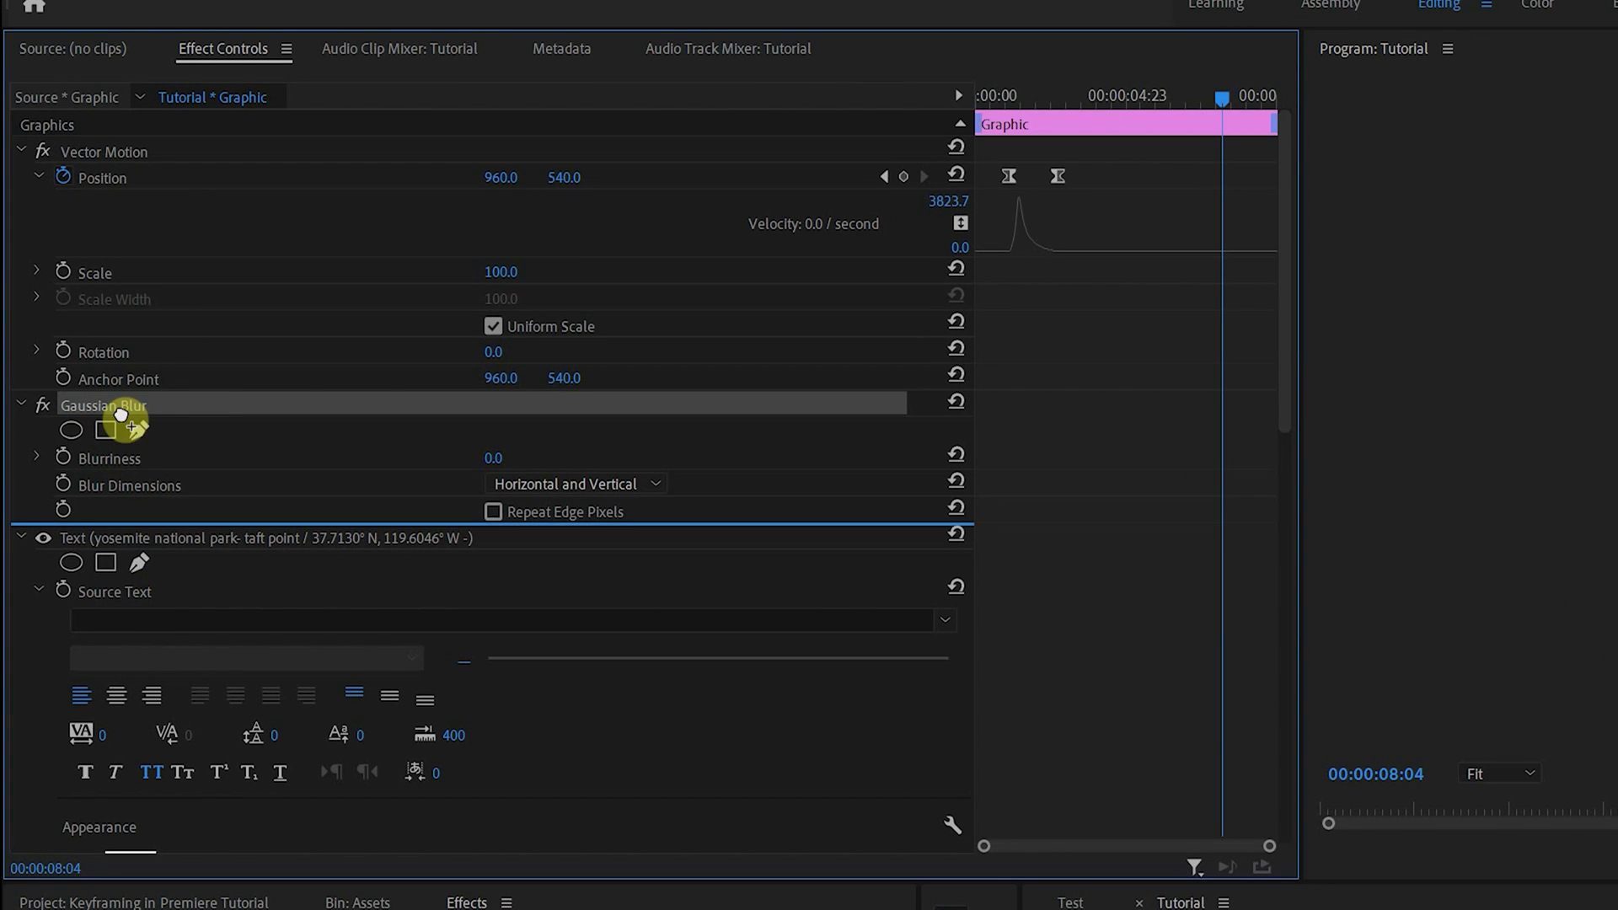
scroll(174, 513, "down", 5)
scroll(175, 514, "down", 3)
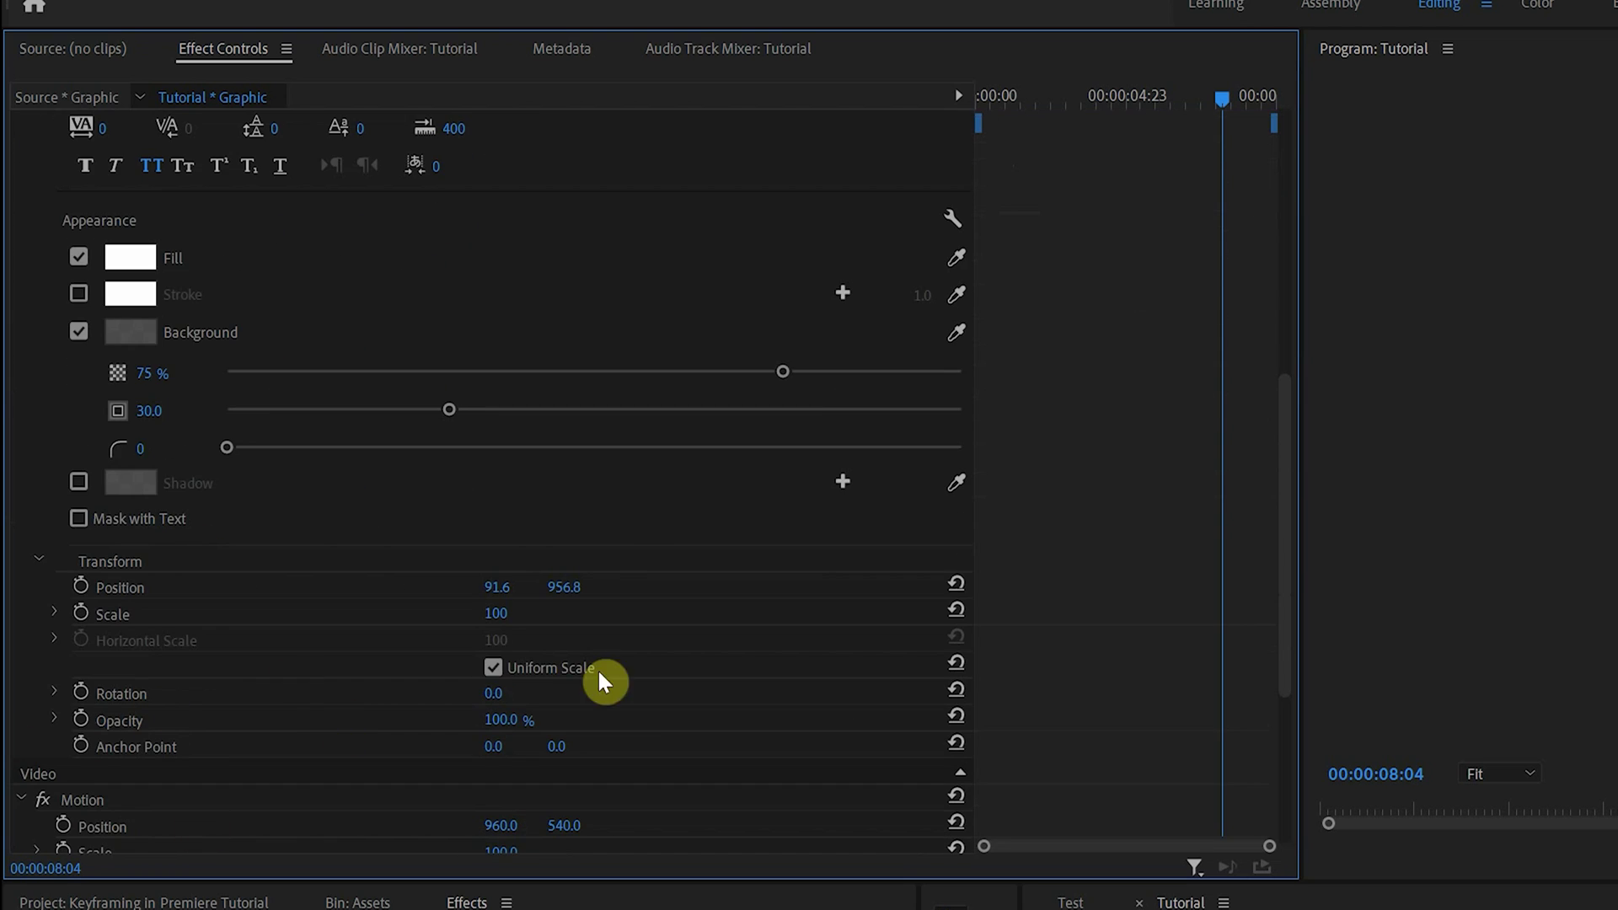
scroll(253, 494, "up", 8)
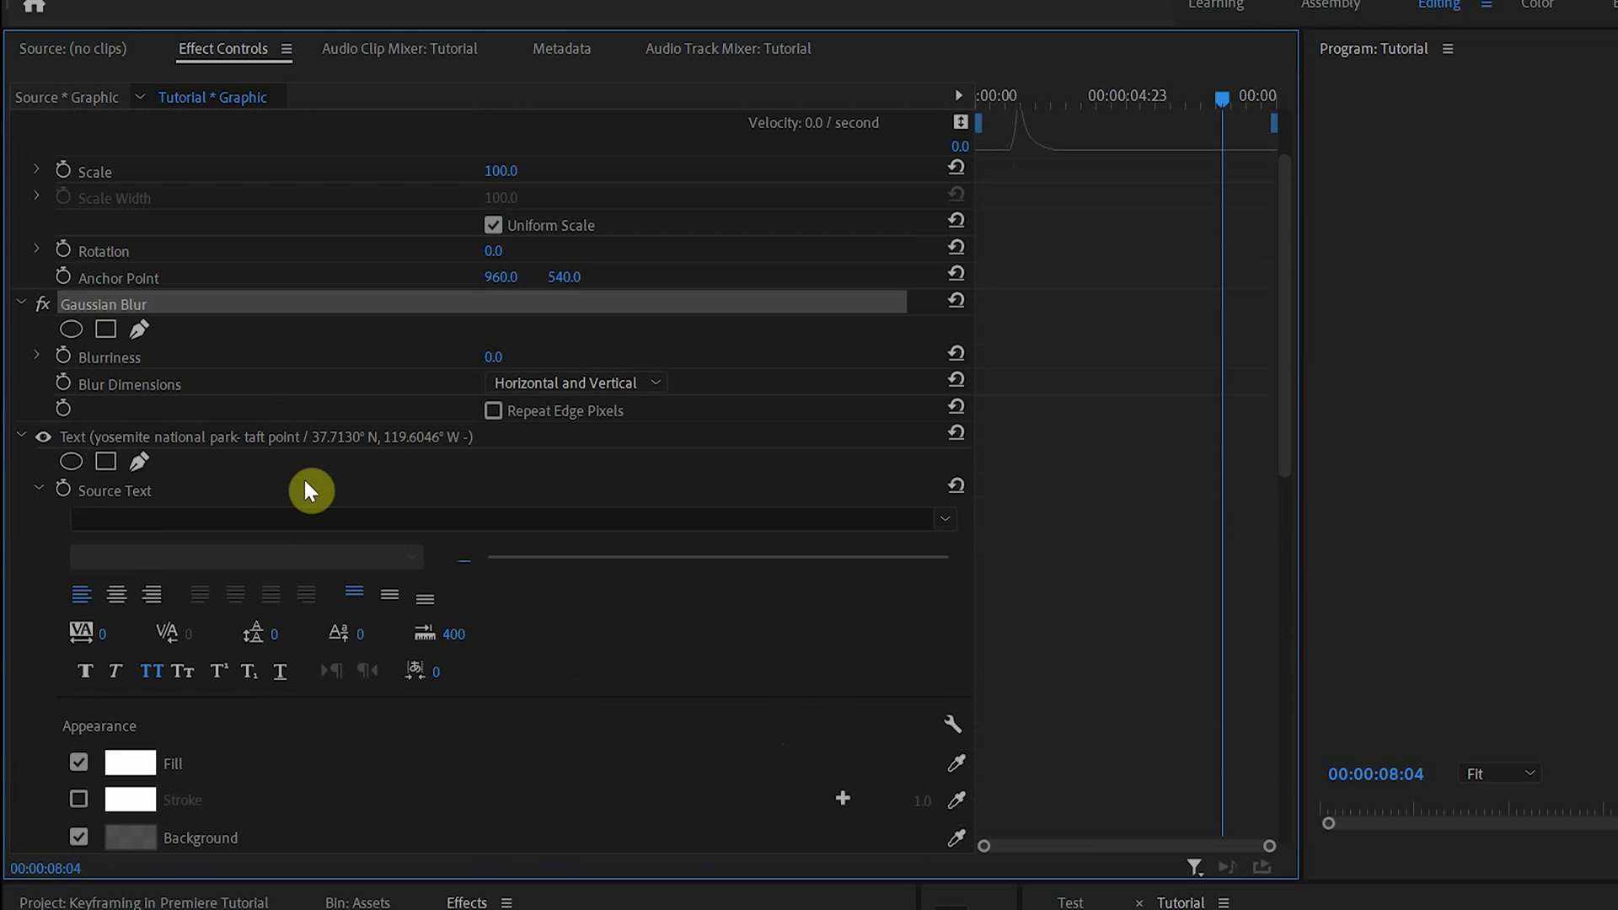
left_click(20, 437)
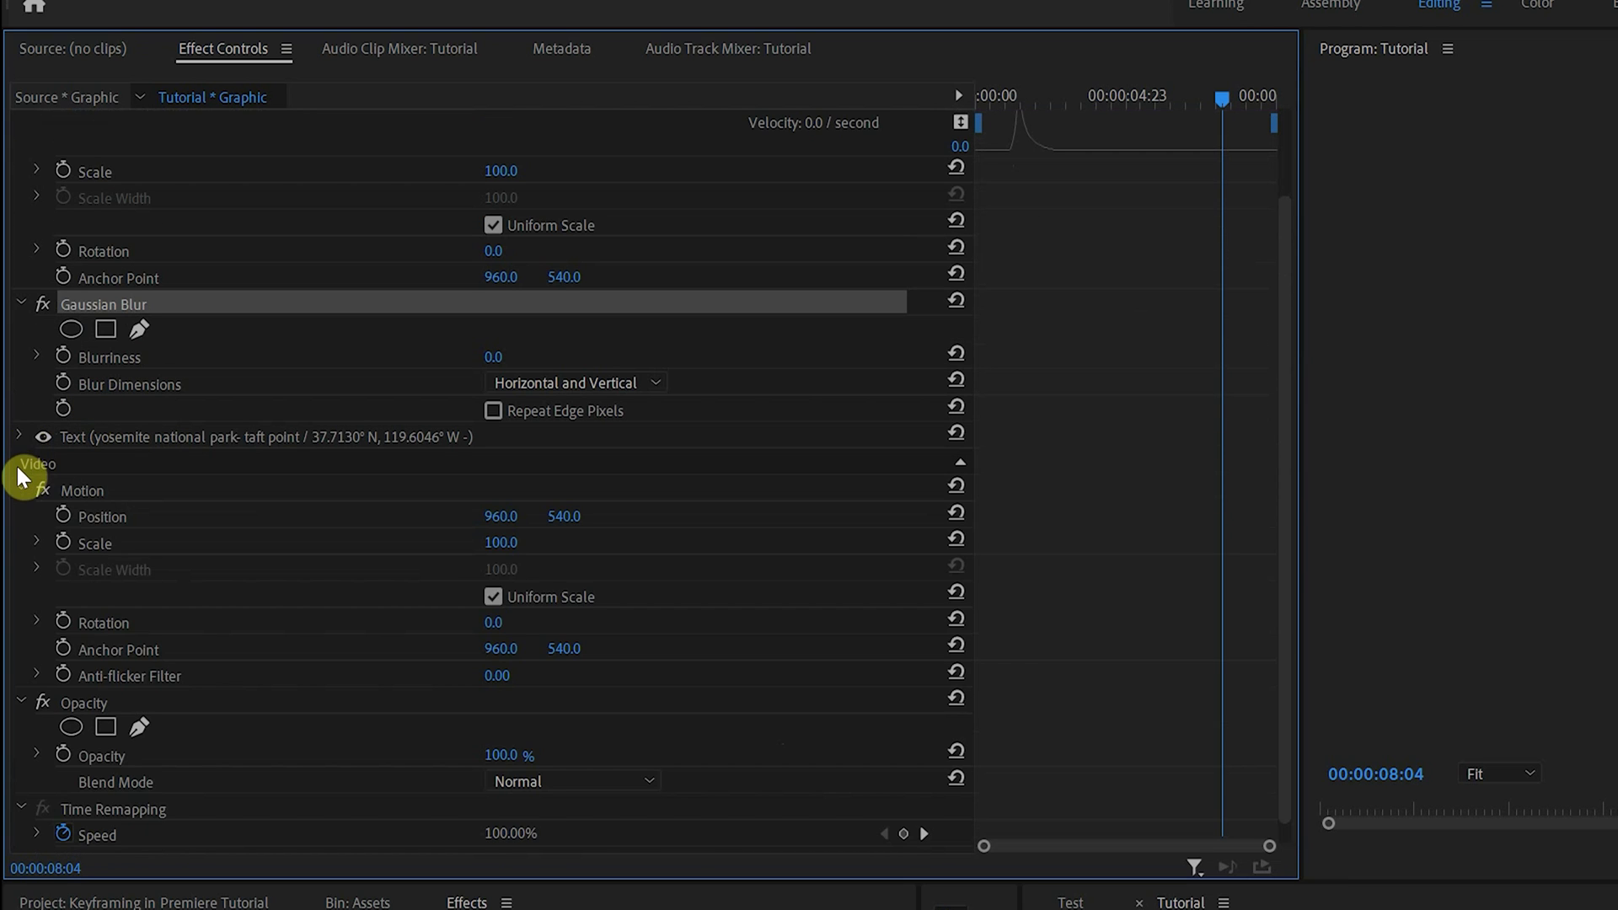
scroll(19, 472, "up", 2)
left_click(21, 618)
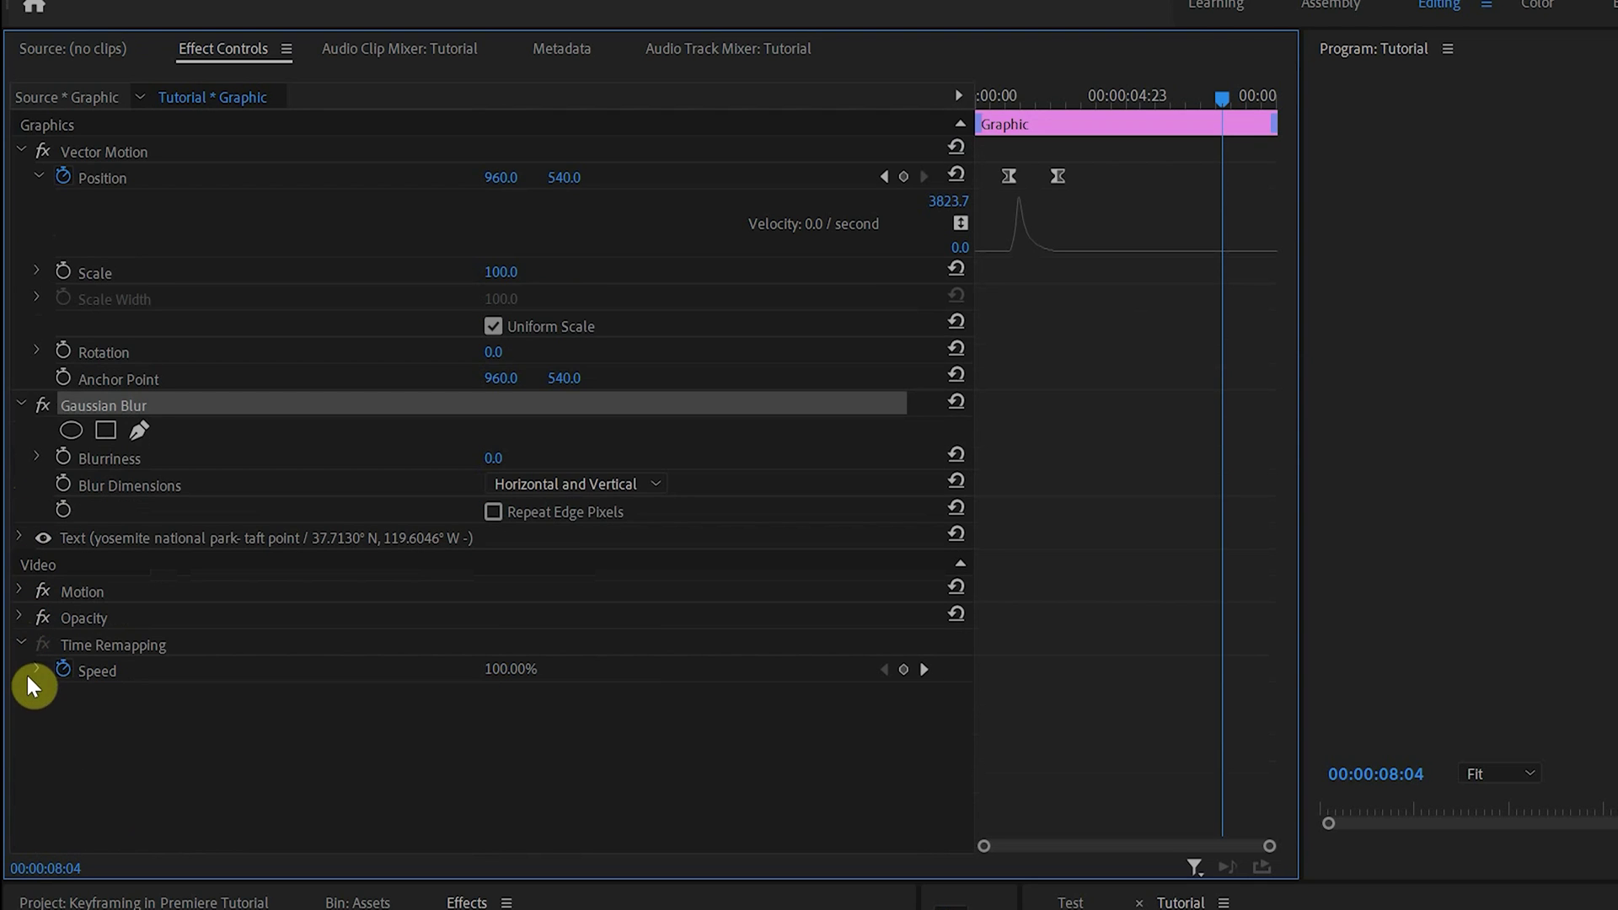
left_click(152, 761)
left_click(100, 408)
left_click(121, 534)
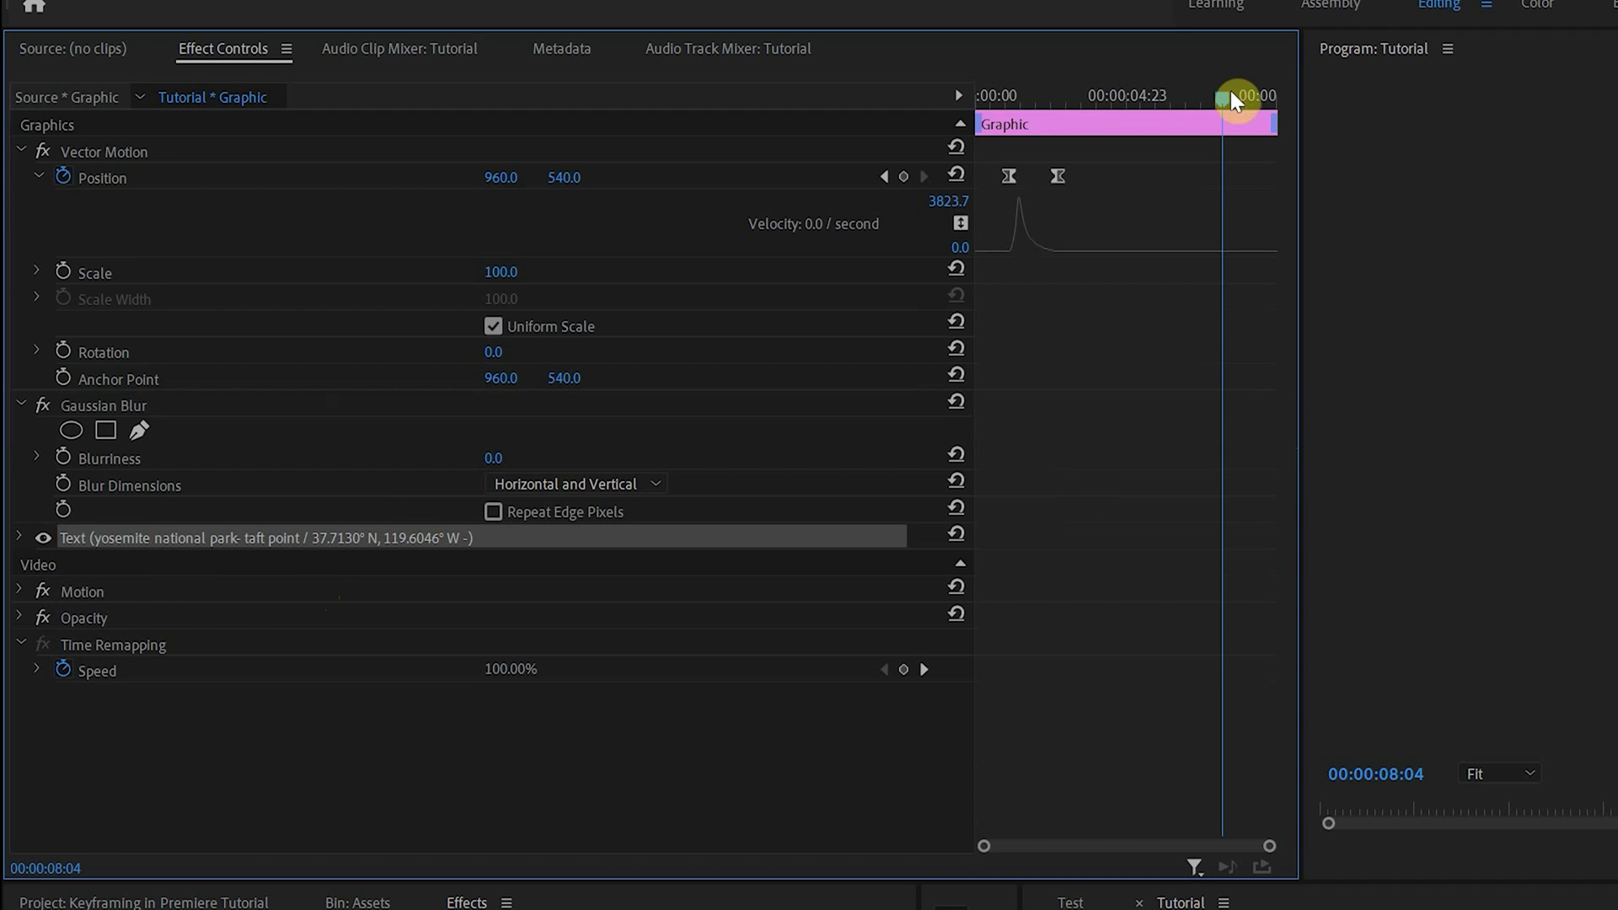
key("Right")
key("Right")
key("Right")
key("Right")
key("Right")
key("Right")
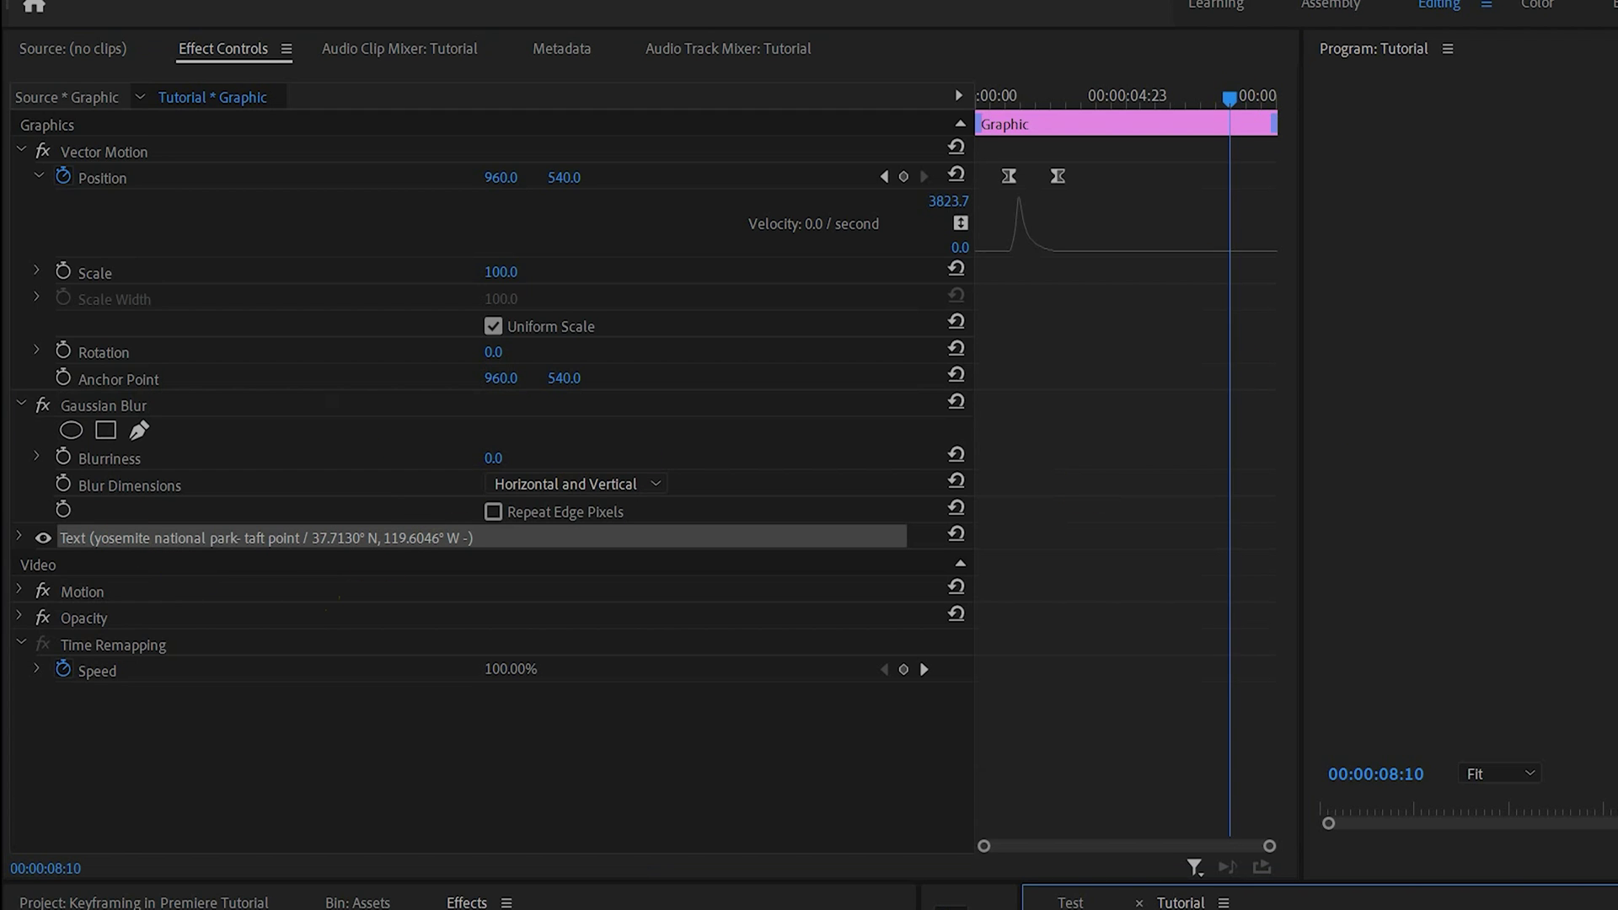
Keyframe the title's Blurriness from 0 to 100 between 08:10 and 09:21, with Ease In
left_click(65, 459)
left_click_drag(1241, 92, 1274, 89)
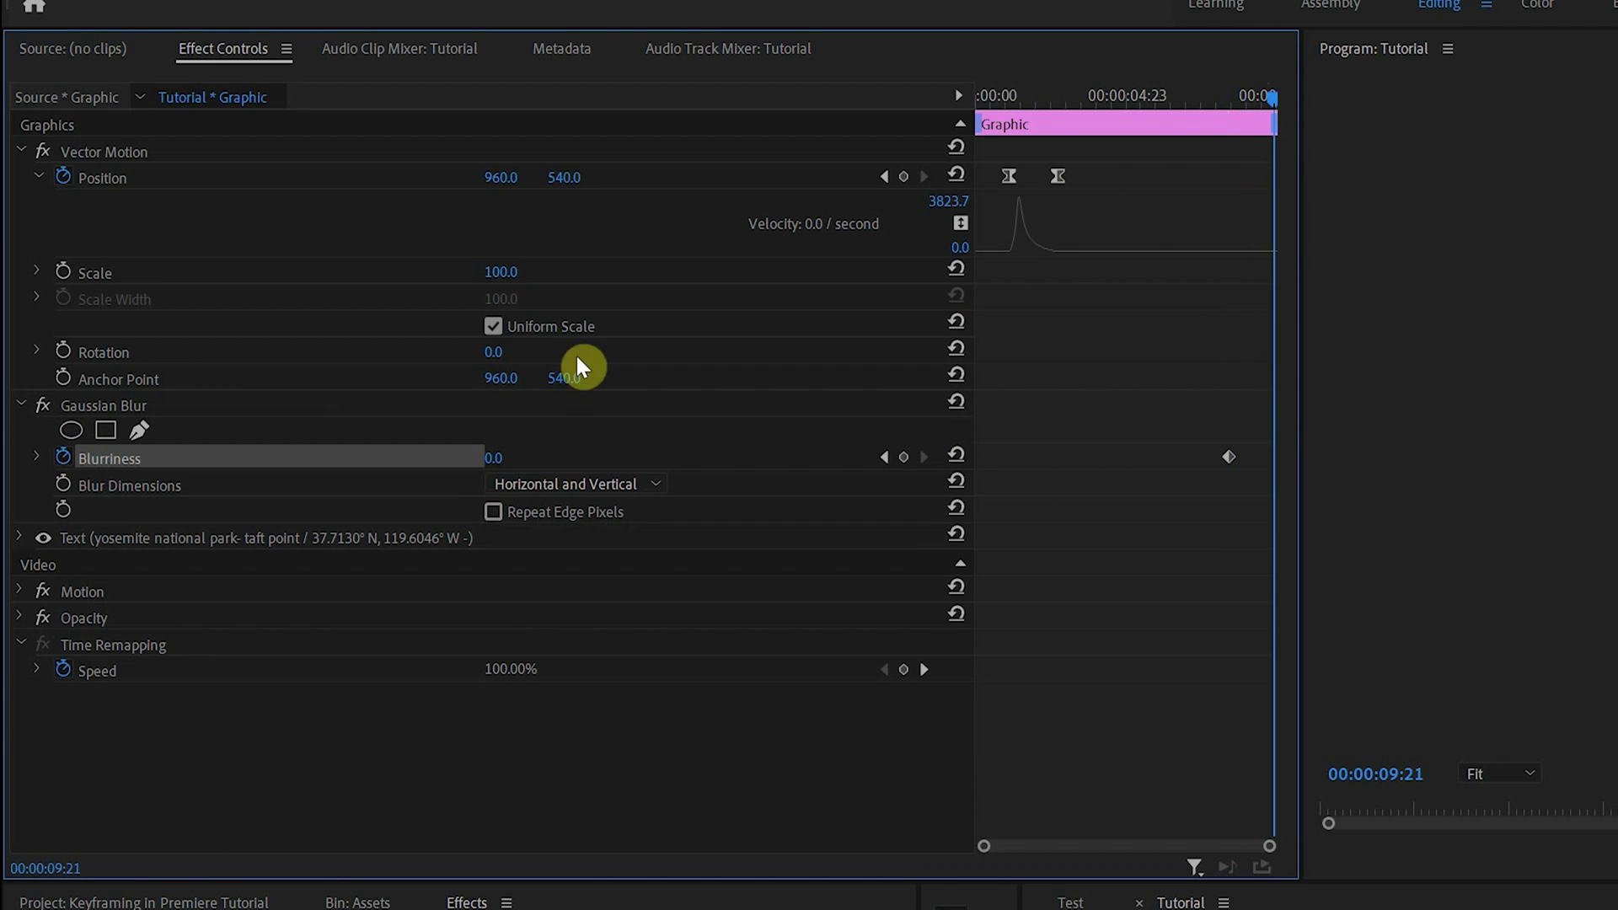
left_click(493, 458)
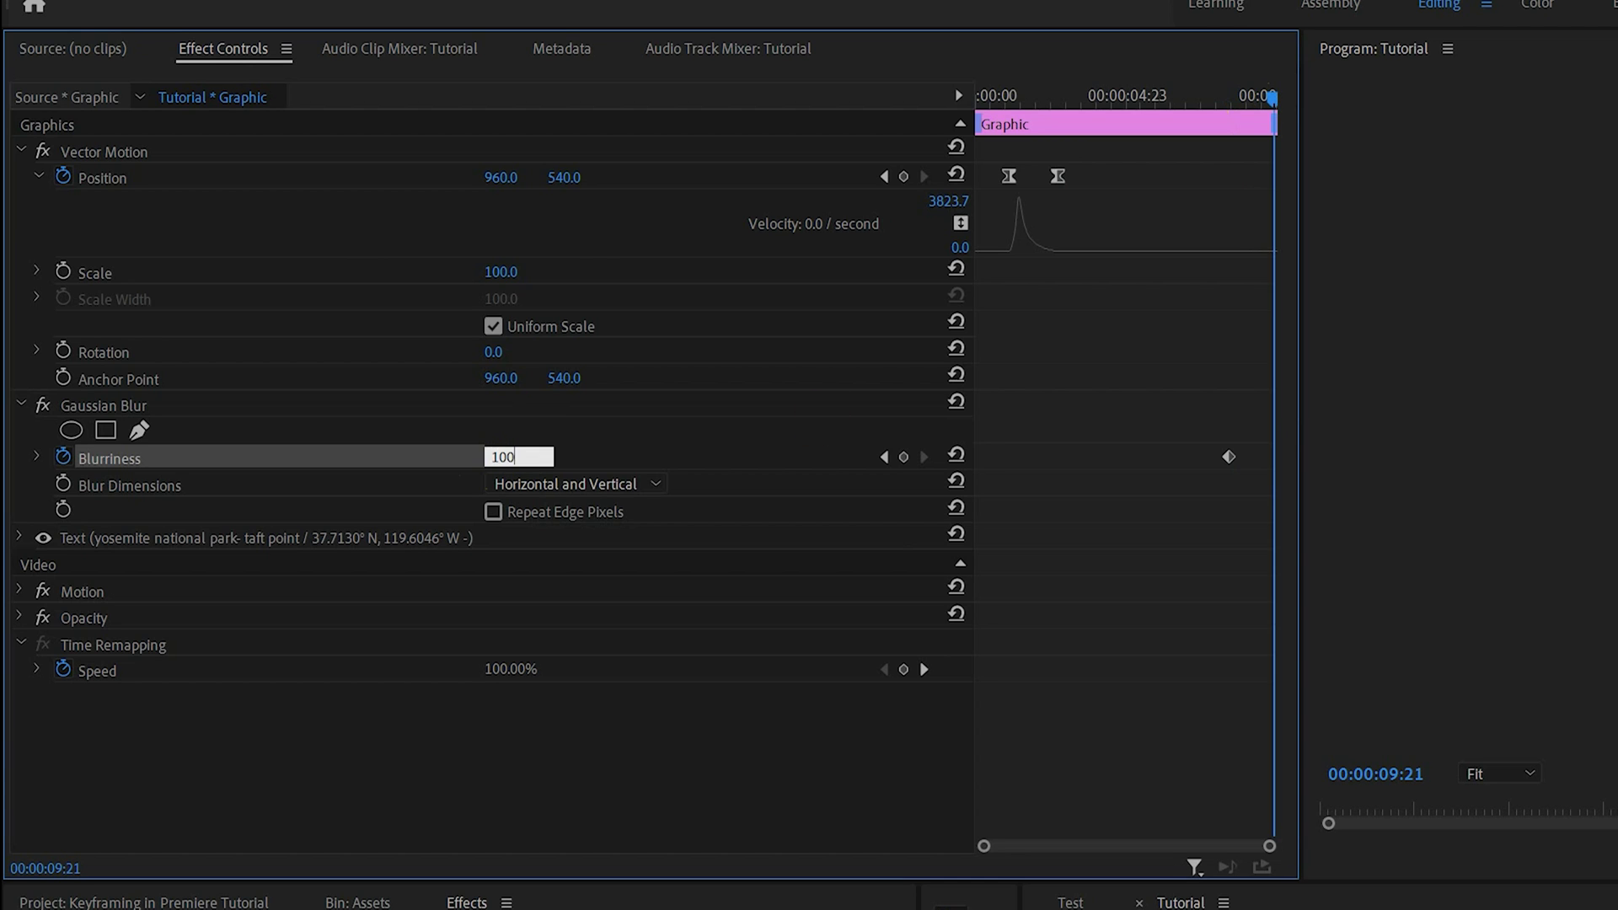
left_click(1228, 456)
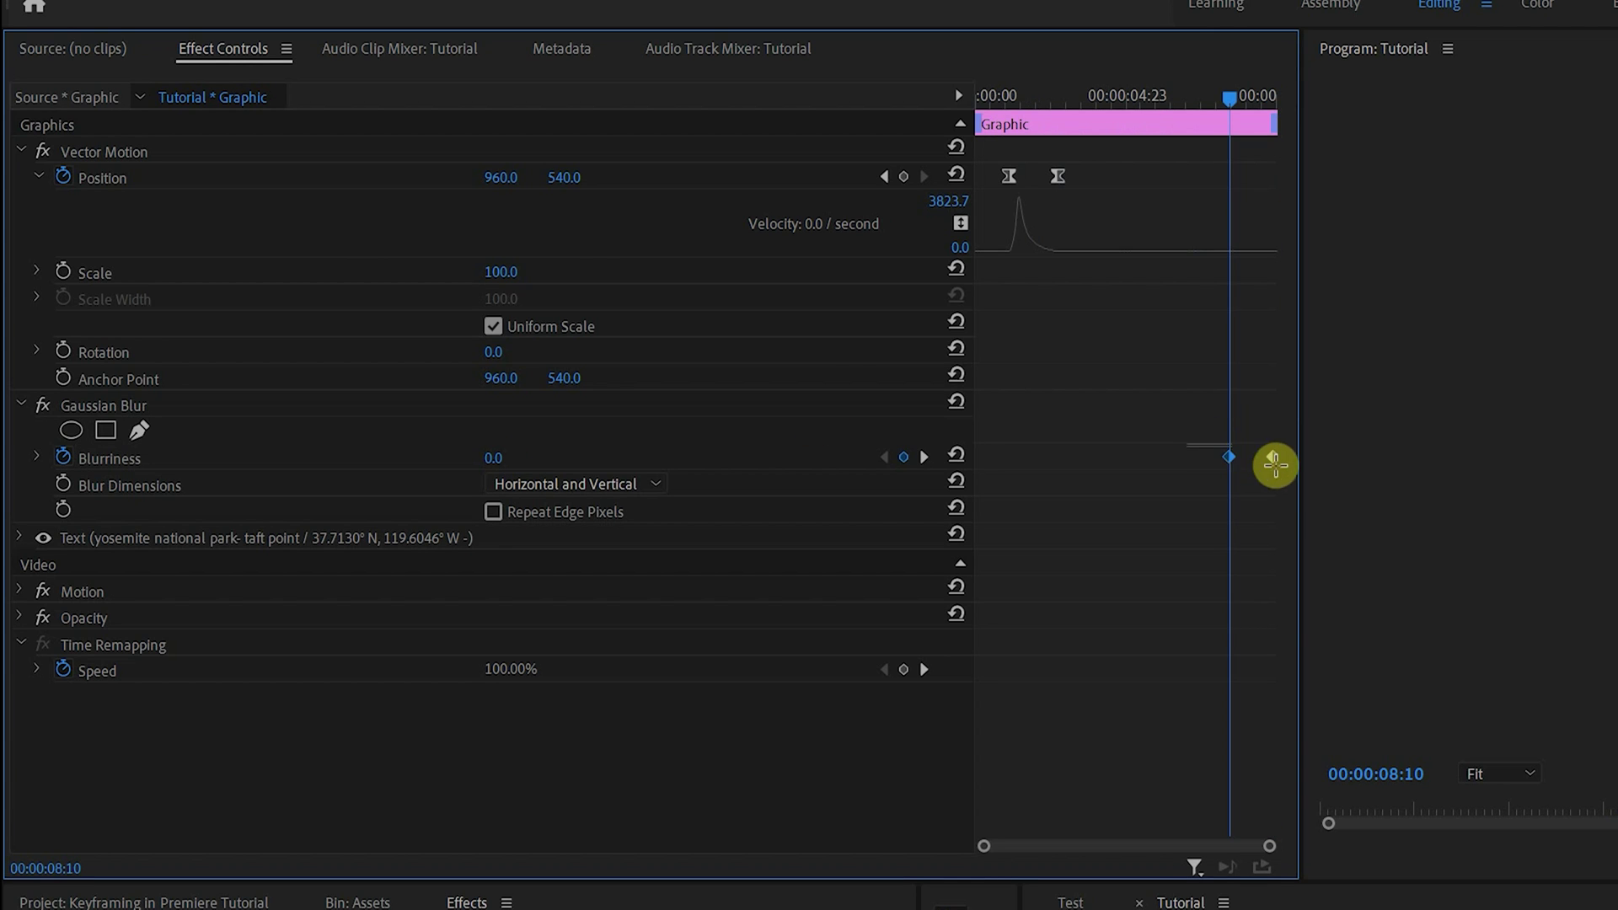
right_click(1228, 456)
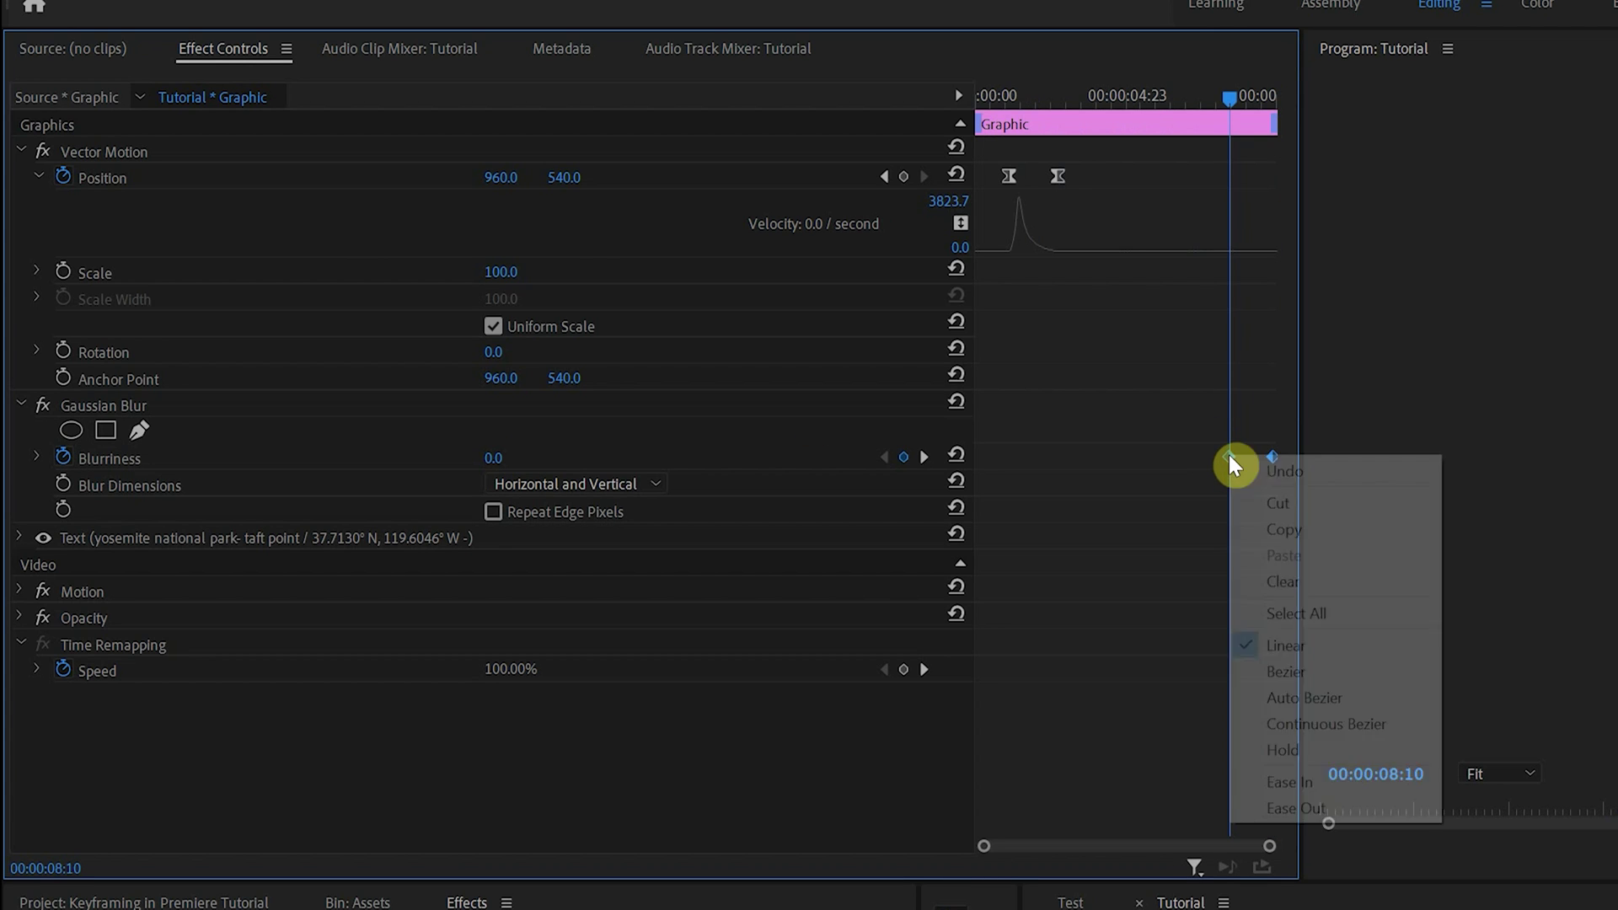
left_click(1302, 776)
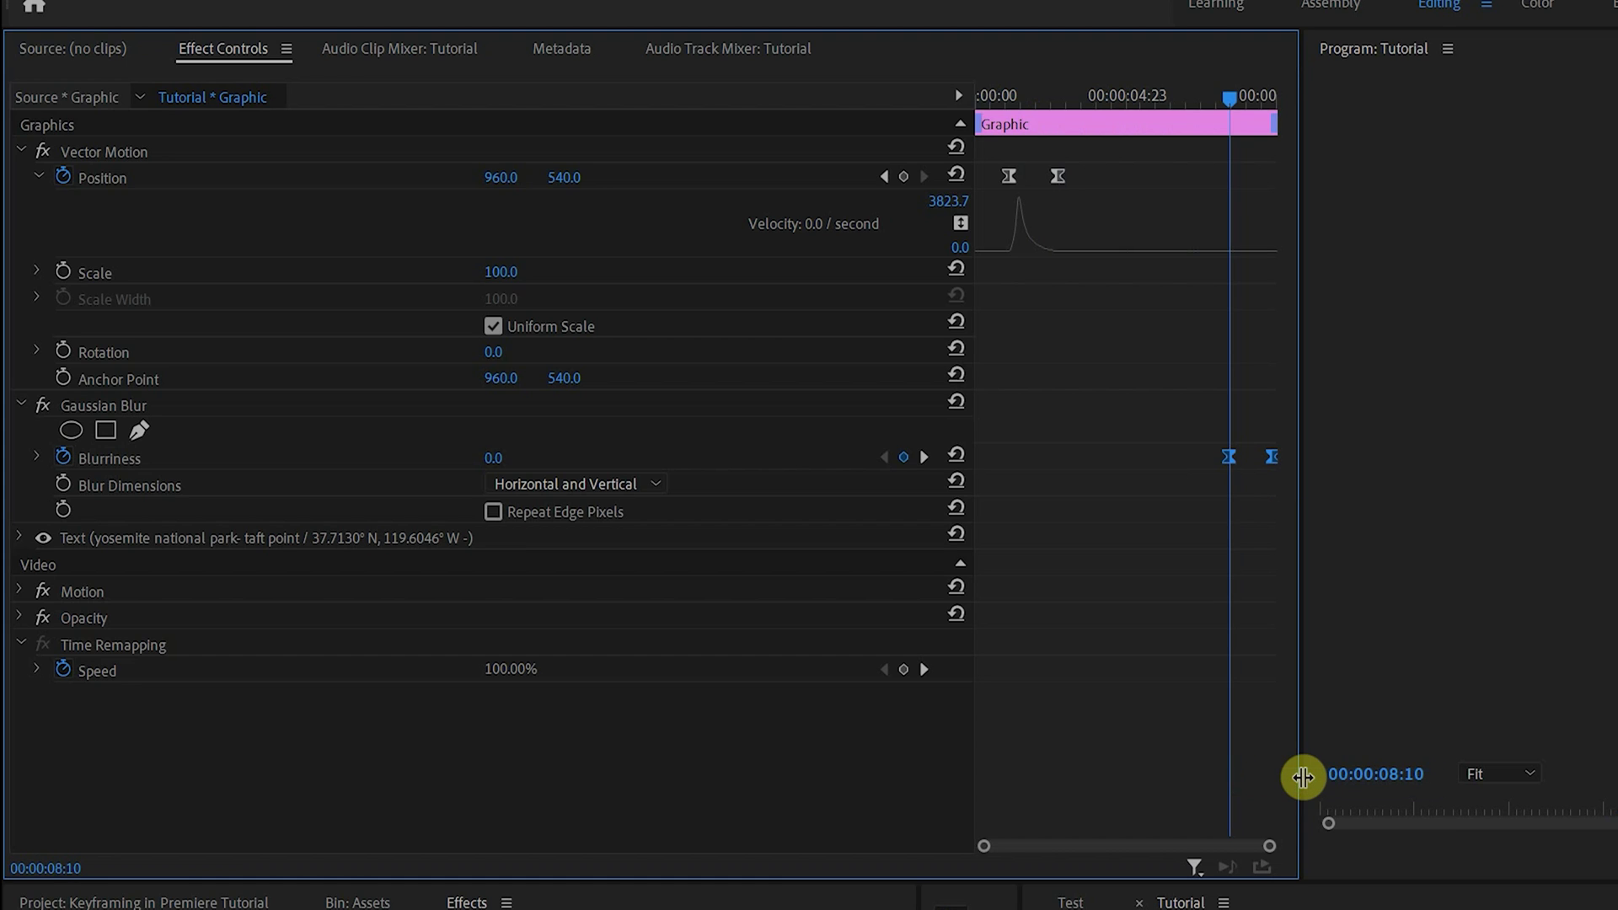
Keyframe the title's Opacity from 100% to 0% over the same span, with Ease In
left_click(21, 619)
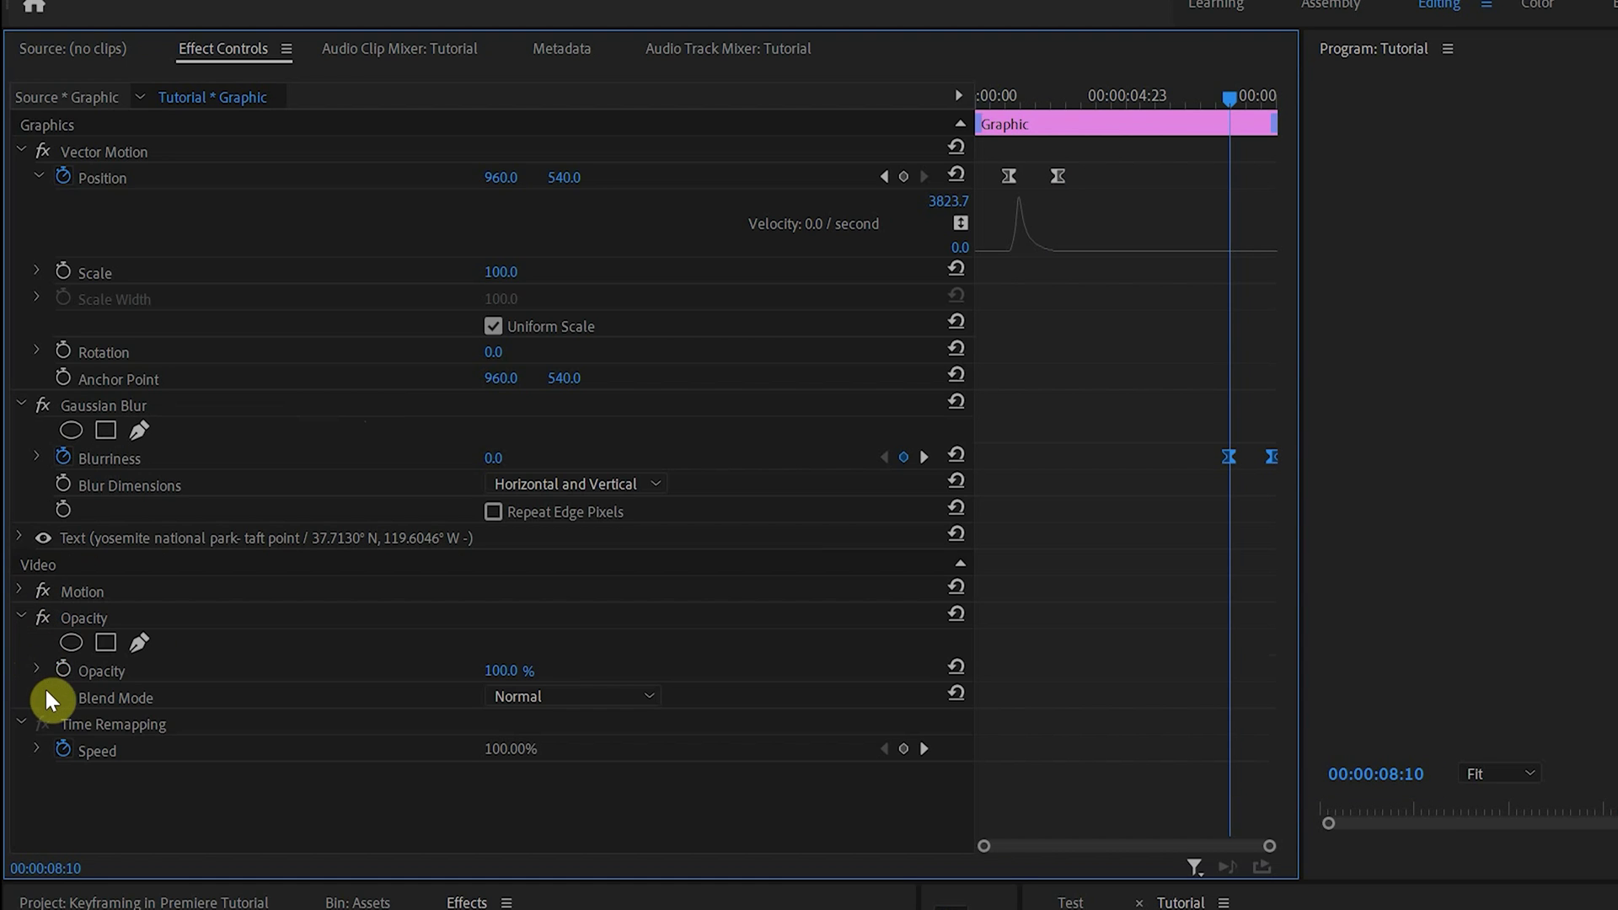
left_click(63, 669)
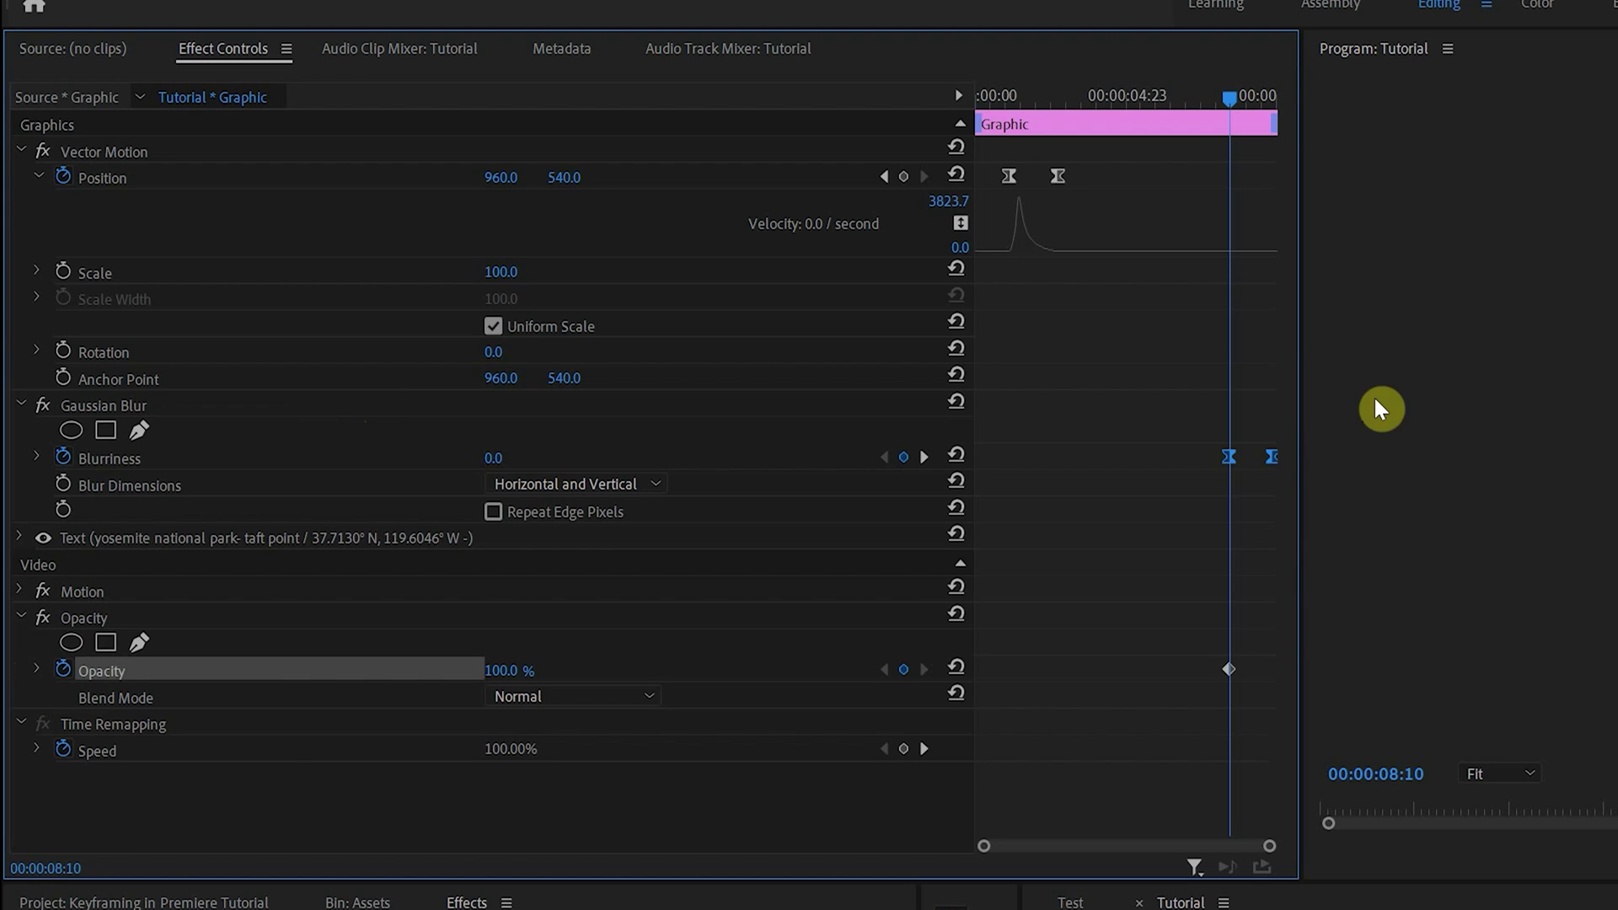
left_click(930, 456)
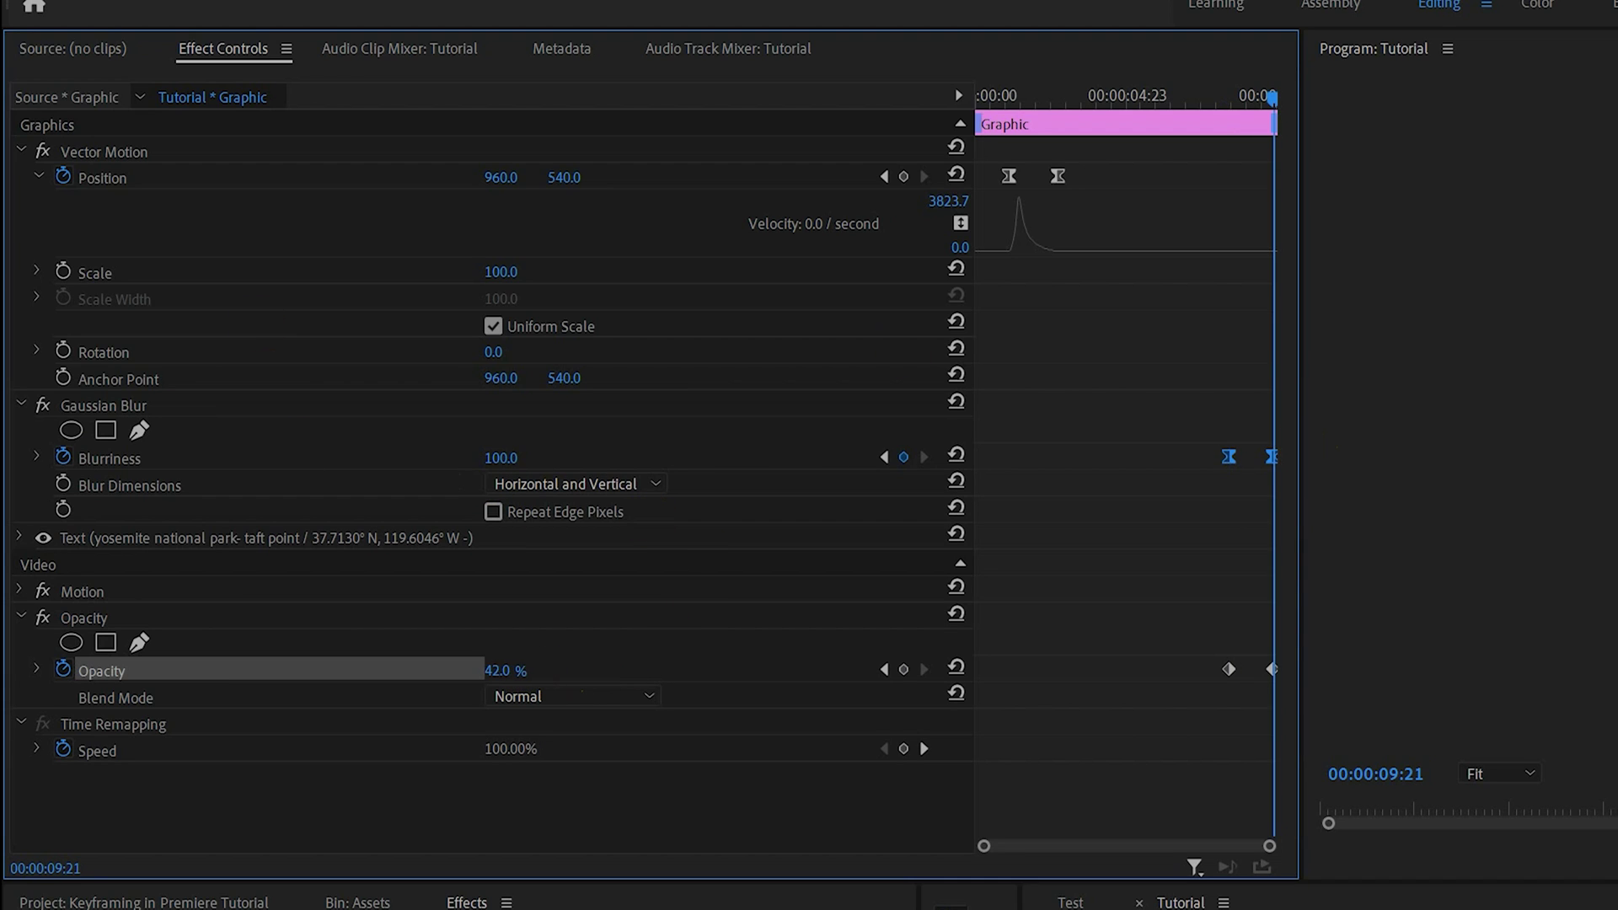
left_click_drag(1183, 613, 1308, 726)
right_click(1228, 668)
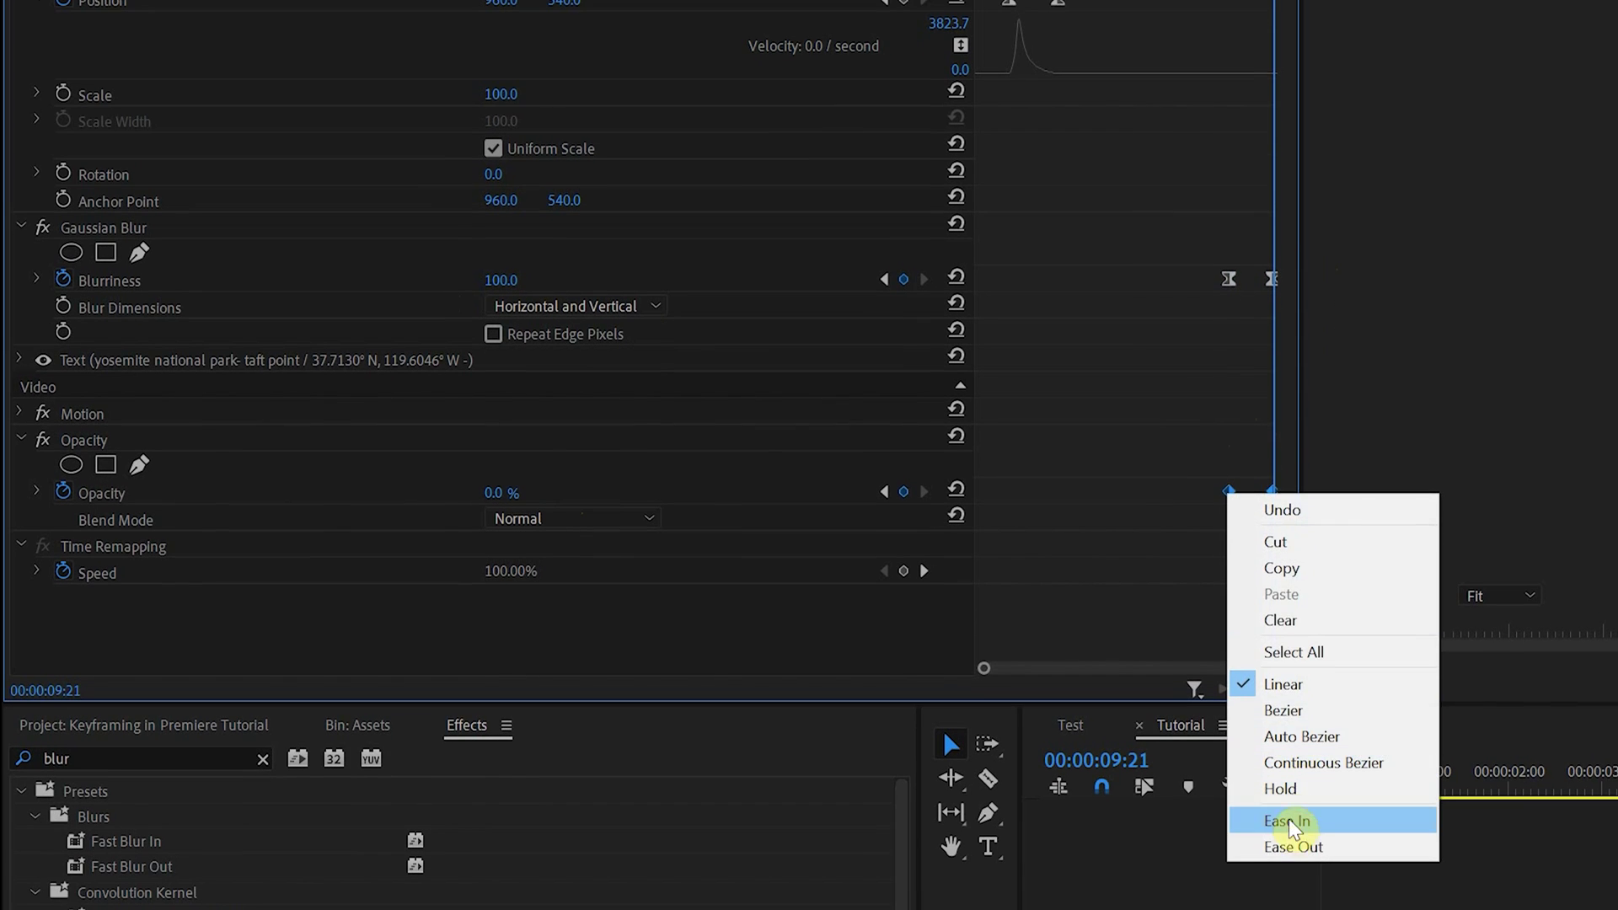
left_click(1289, 822)
Play back the title's blur and fade from 07:00
left_click(874, 11)
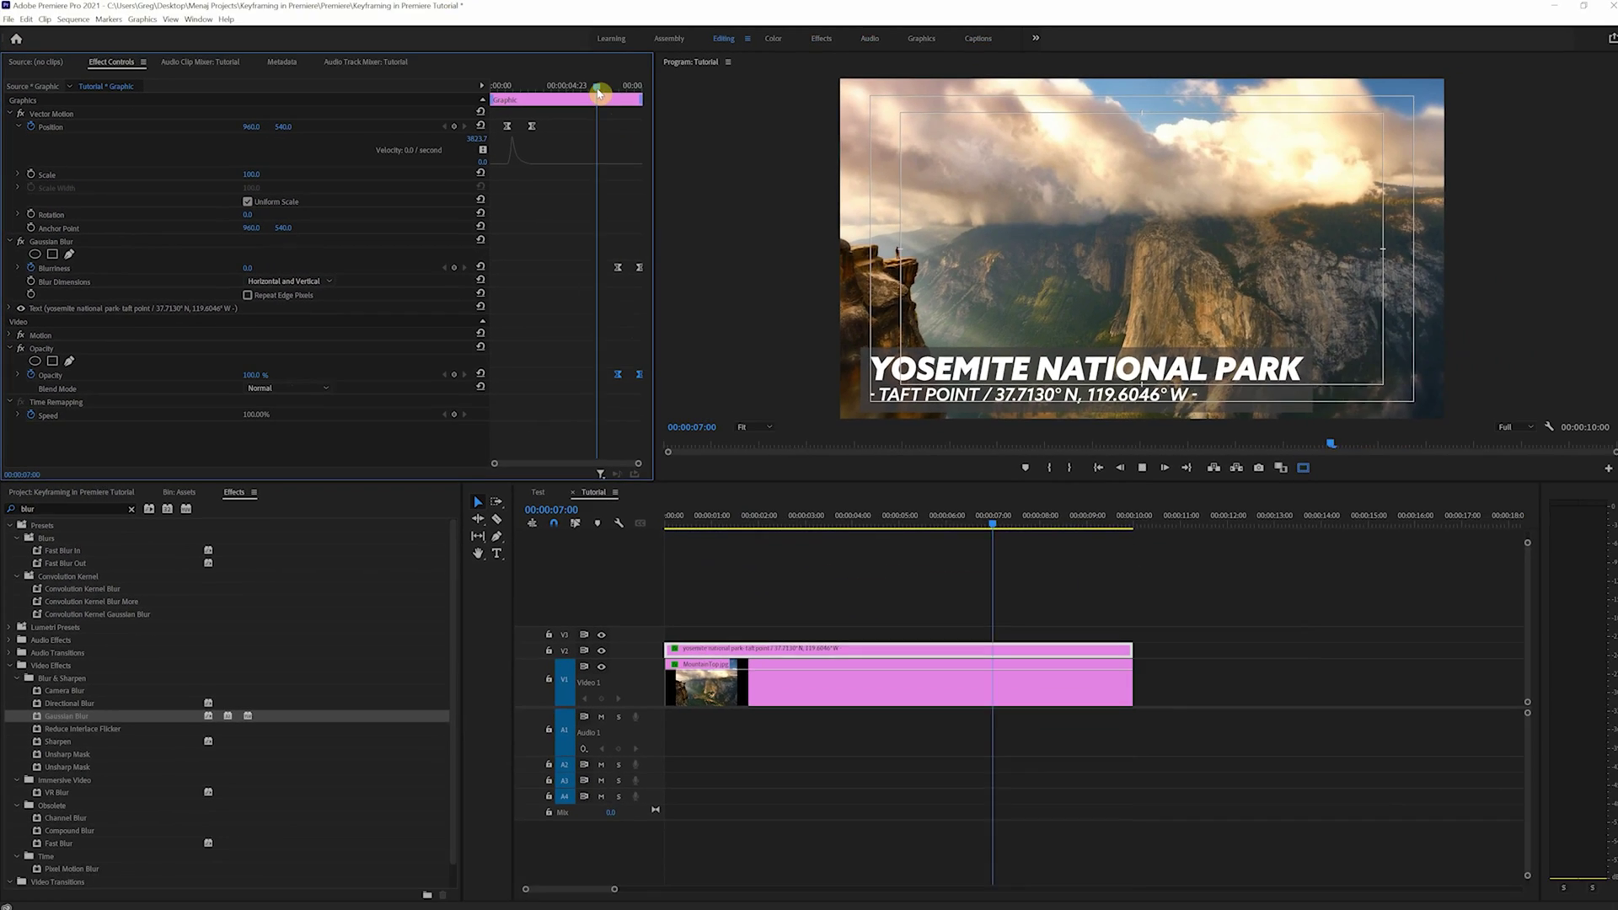
key("space")
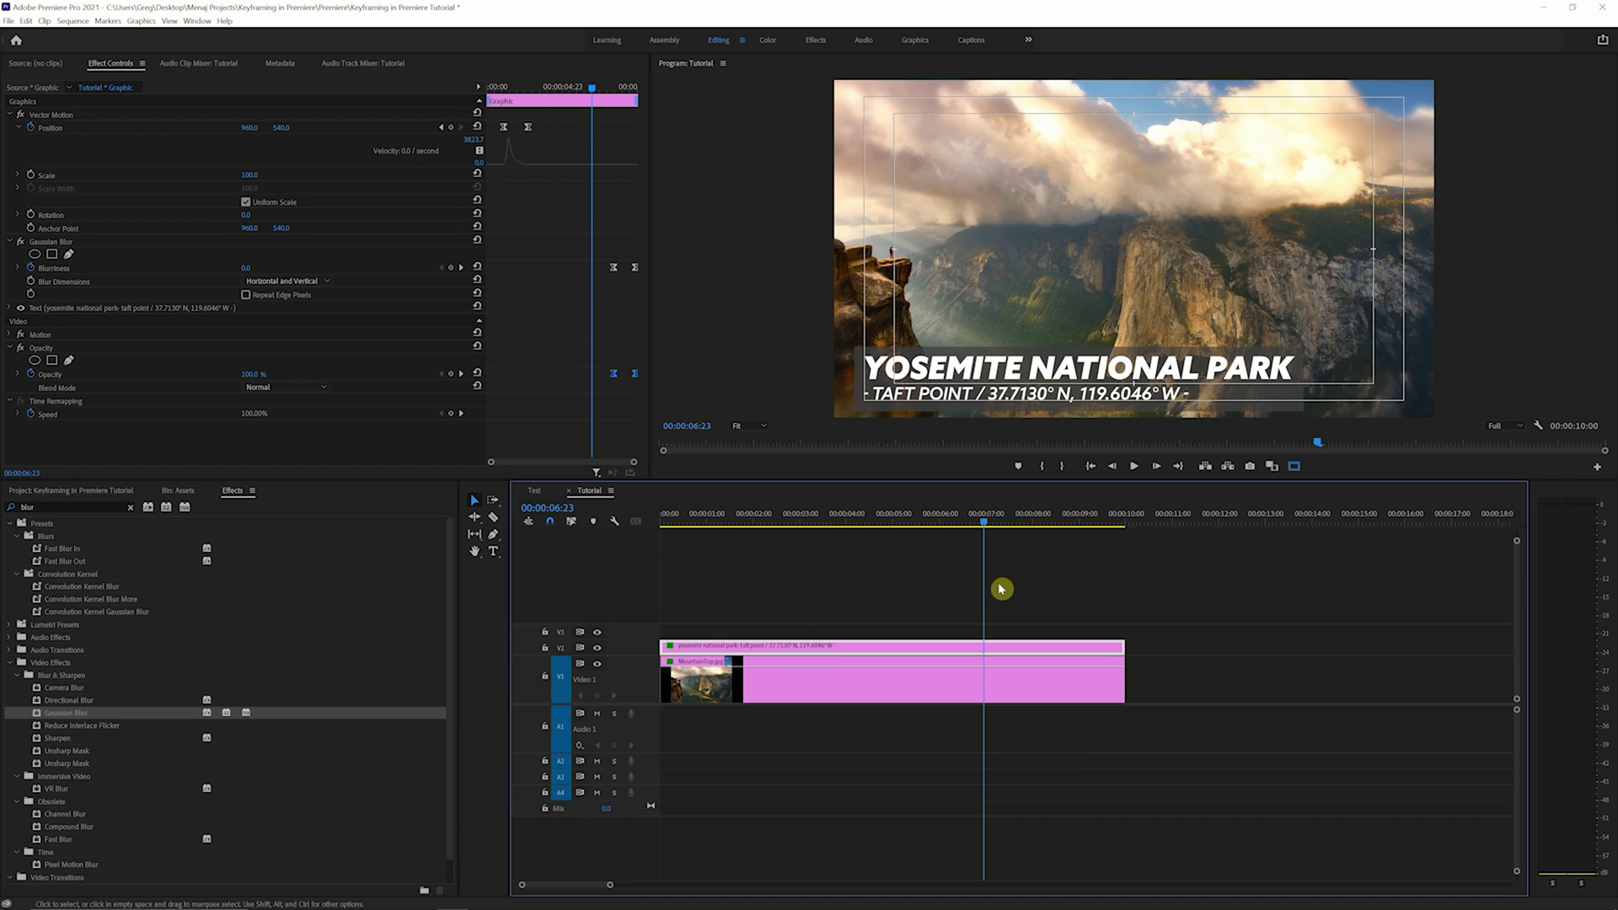
left_click(1025, 521)
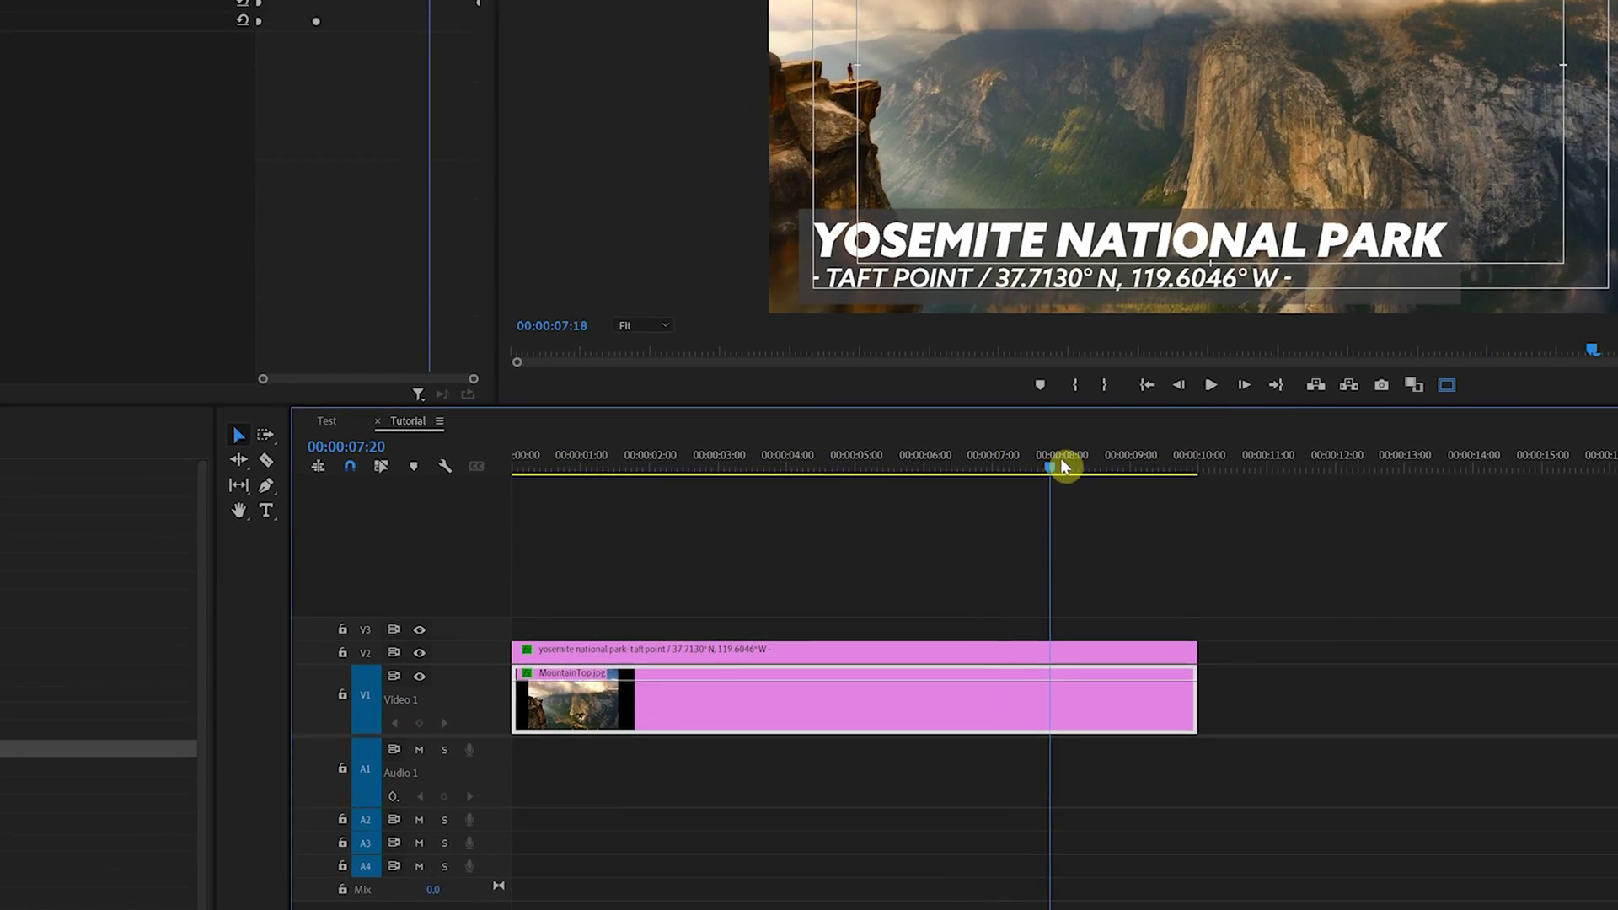
Try a default Cross Dissolve at the photo's end, preview it, then delete it
left_click_drag(1061, 466, 1122, 466)
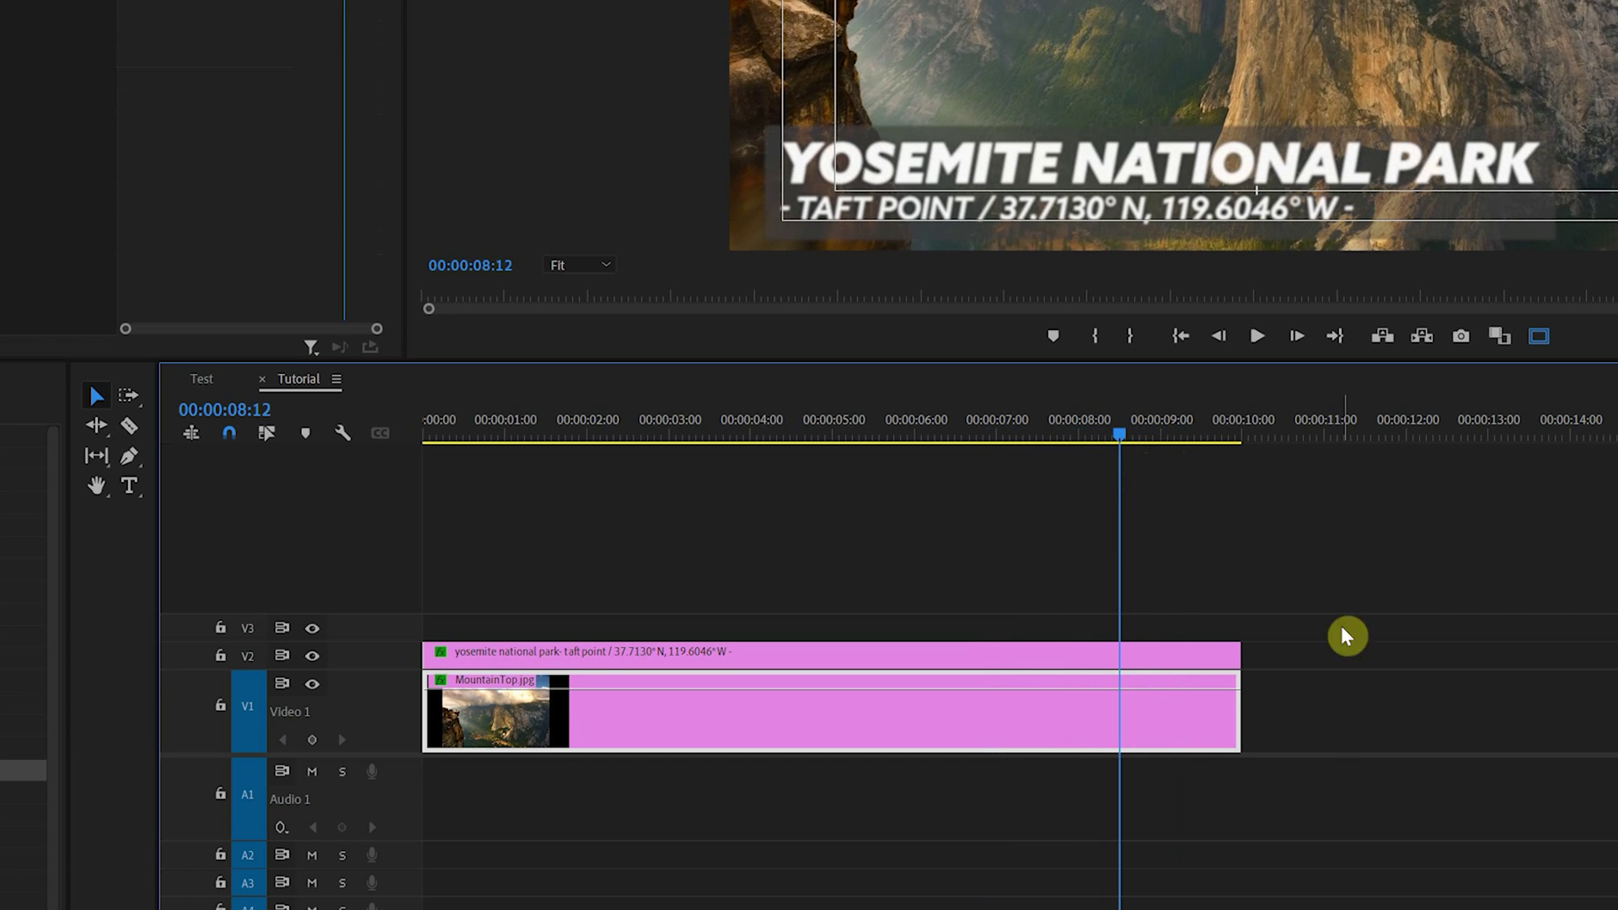
right_click(1239, 731)
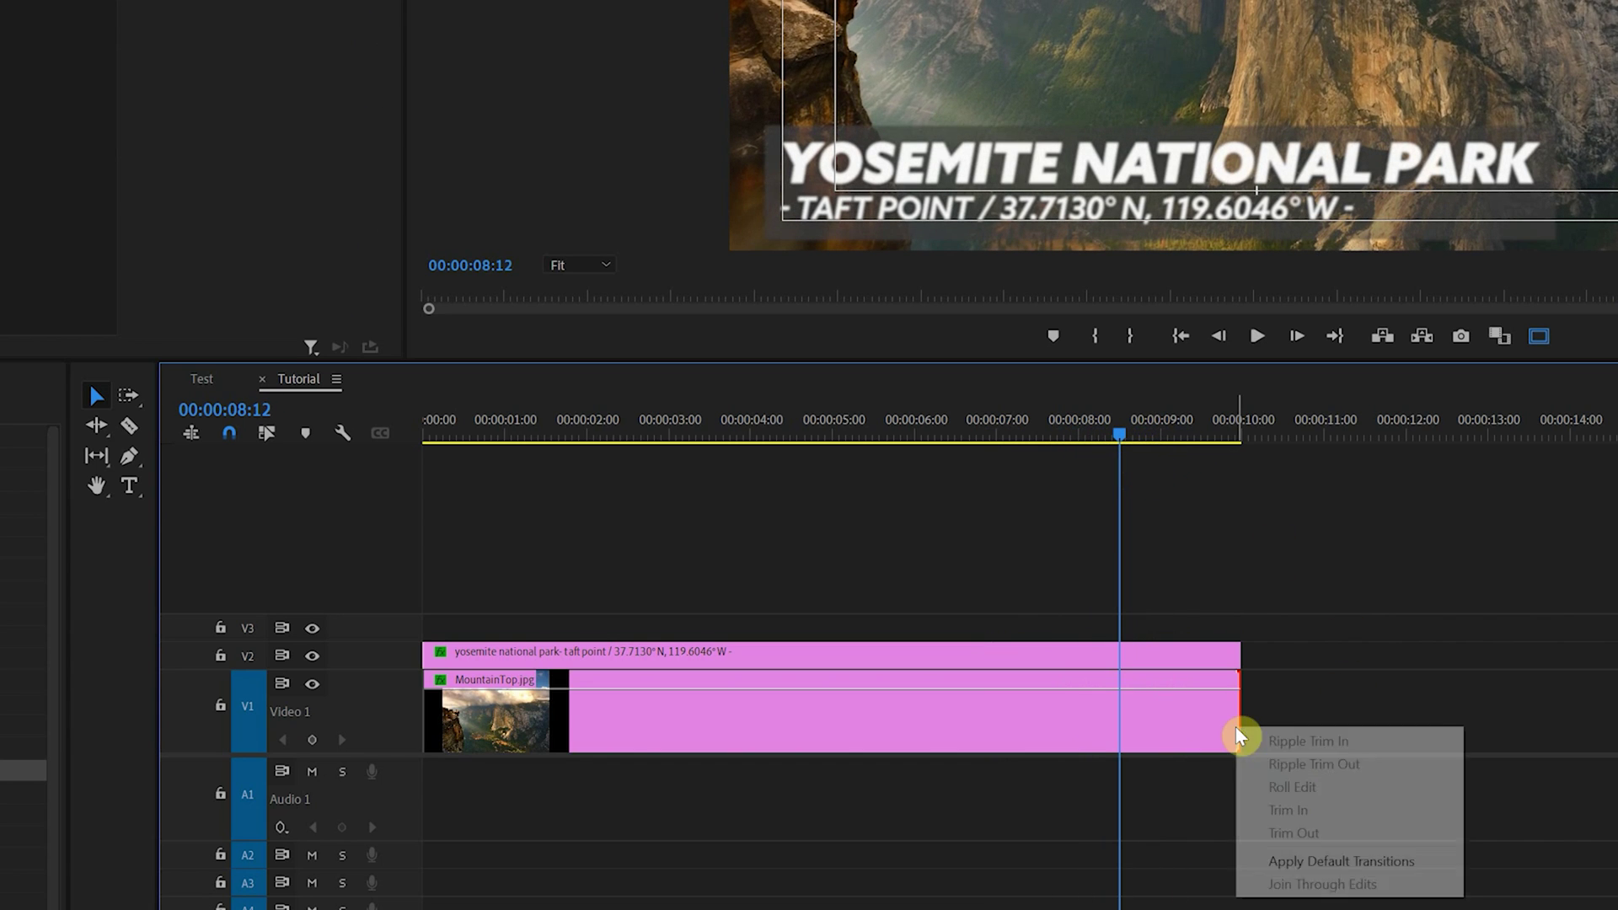
left_click(1324, 861)
left_click(1222, 698)
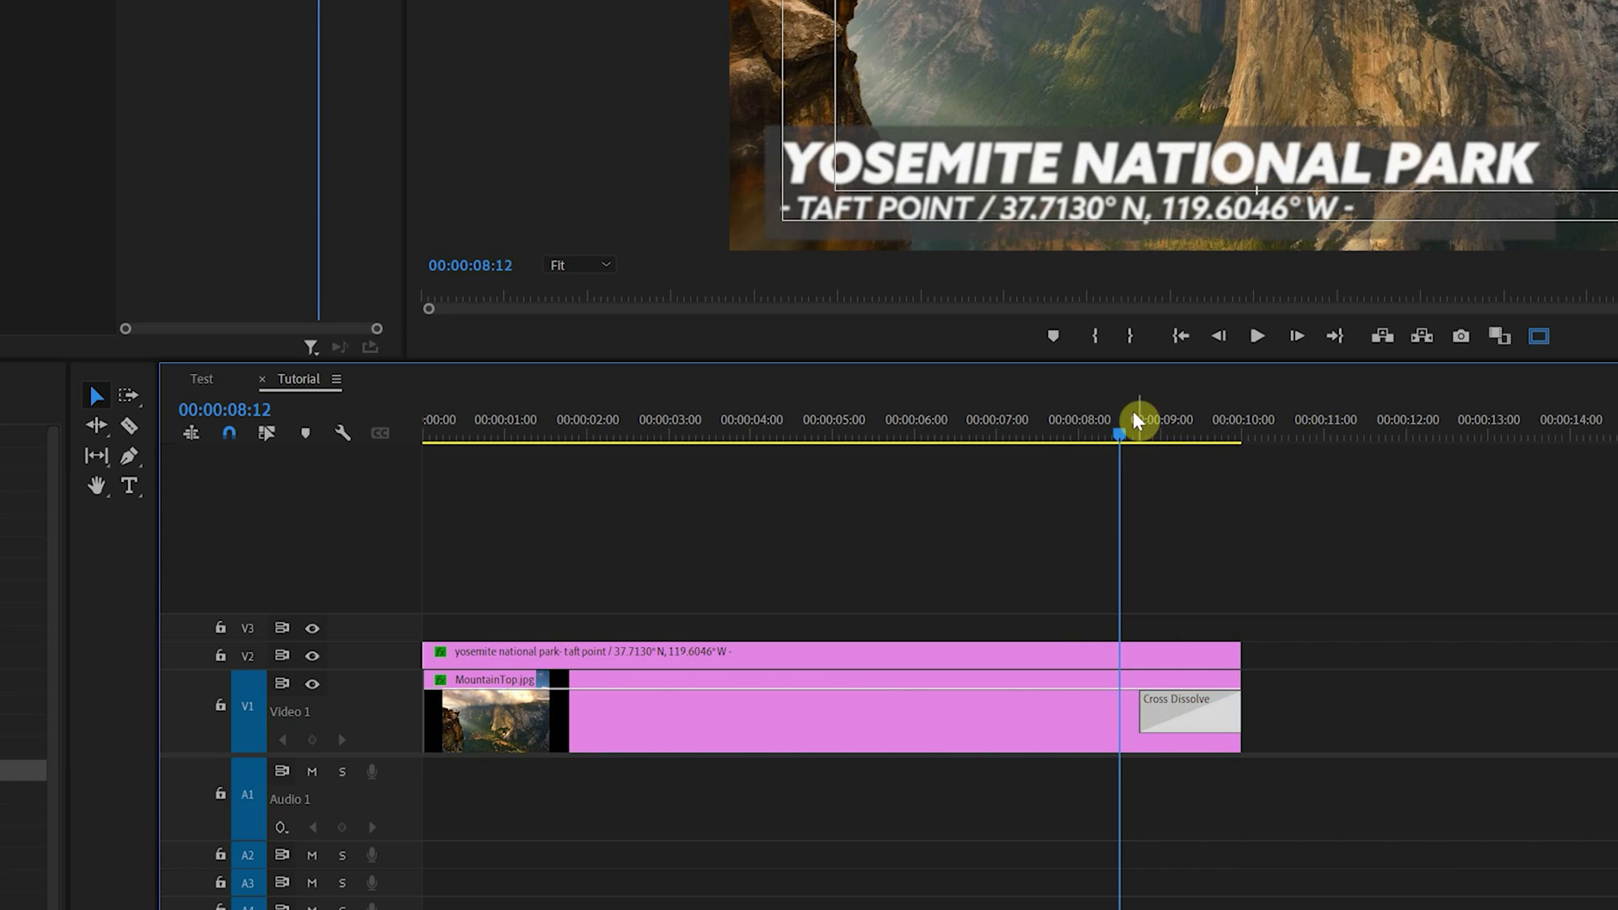
left_click_drag(1137, 425, 1237, 435)
left_click(1085, 468)
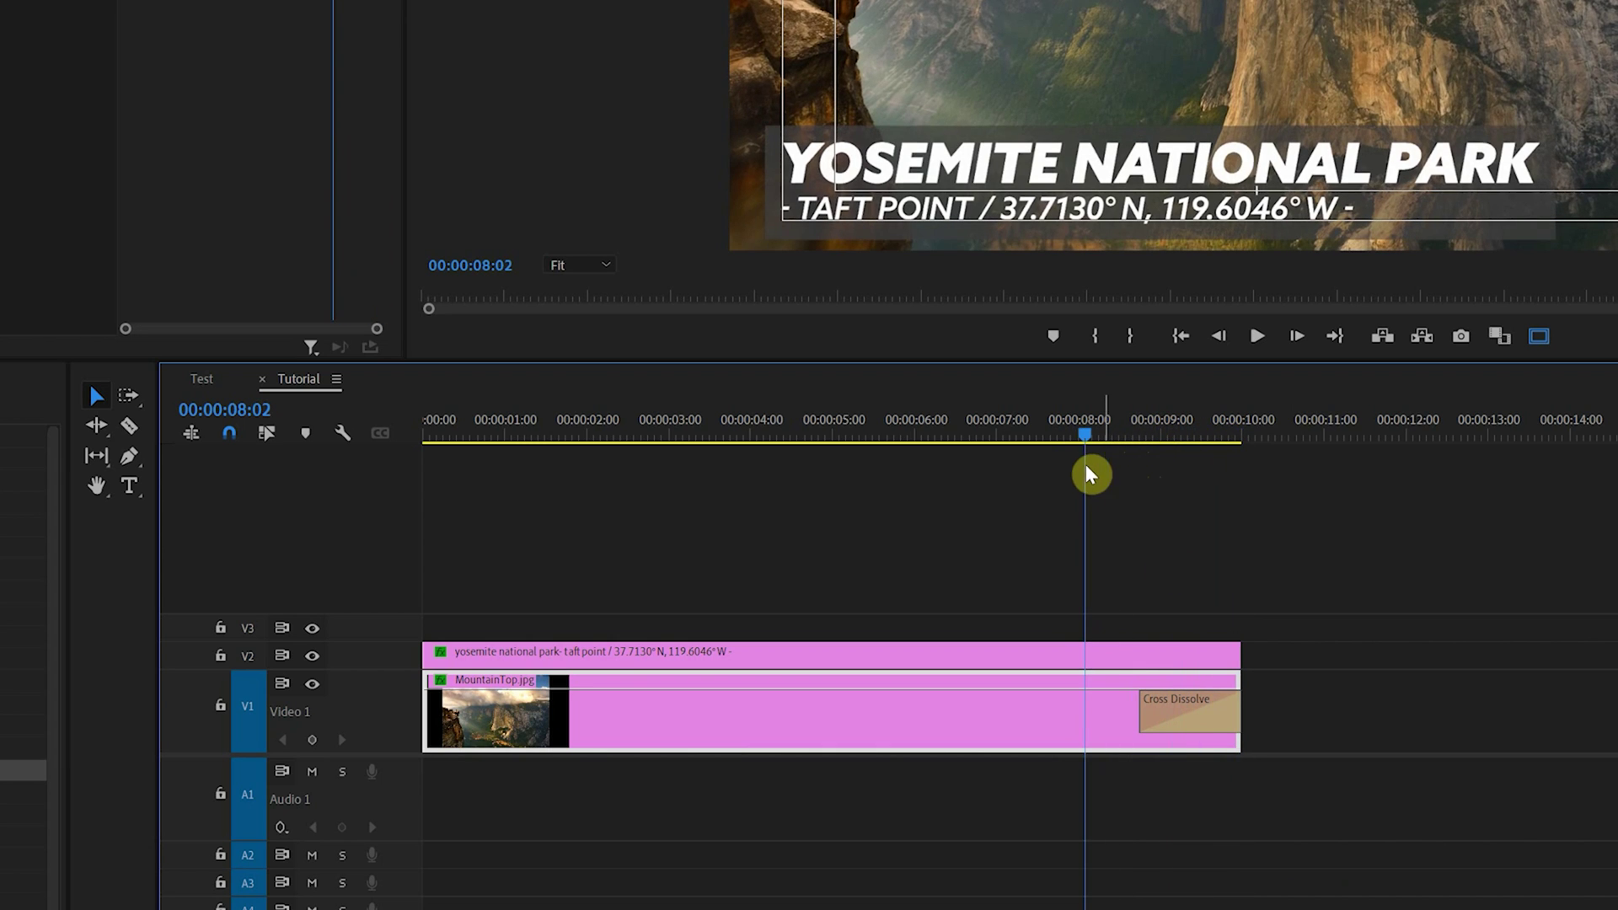
left_click(1188, 724)
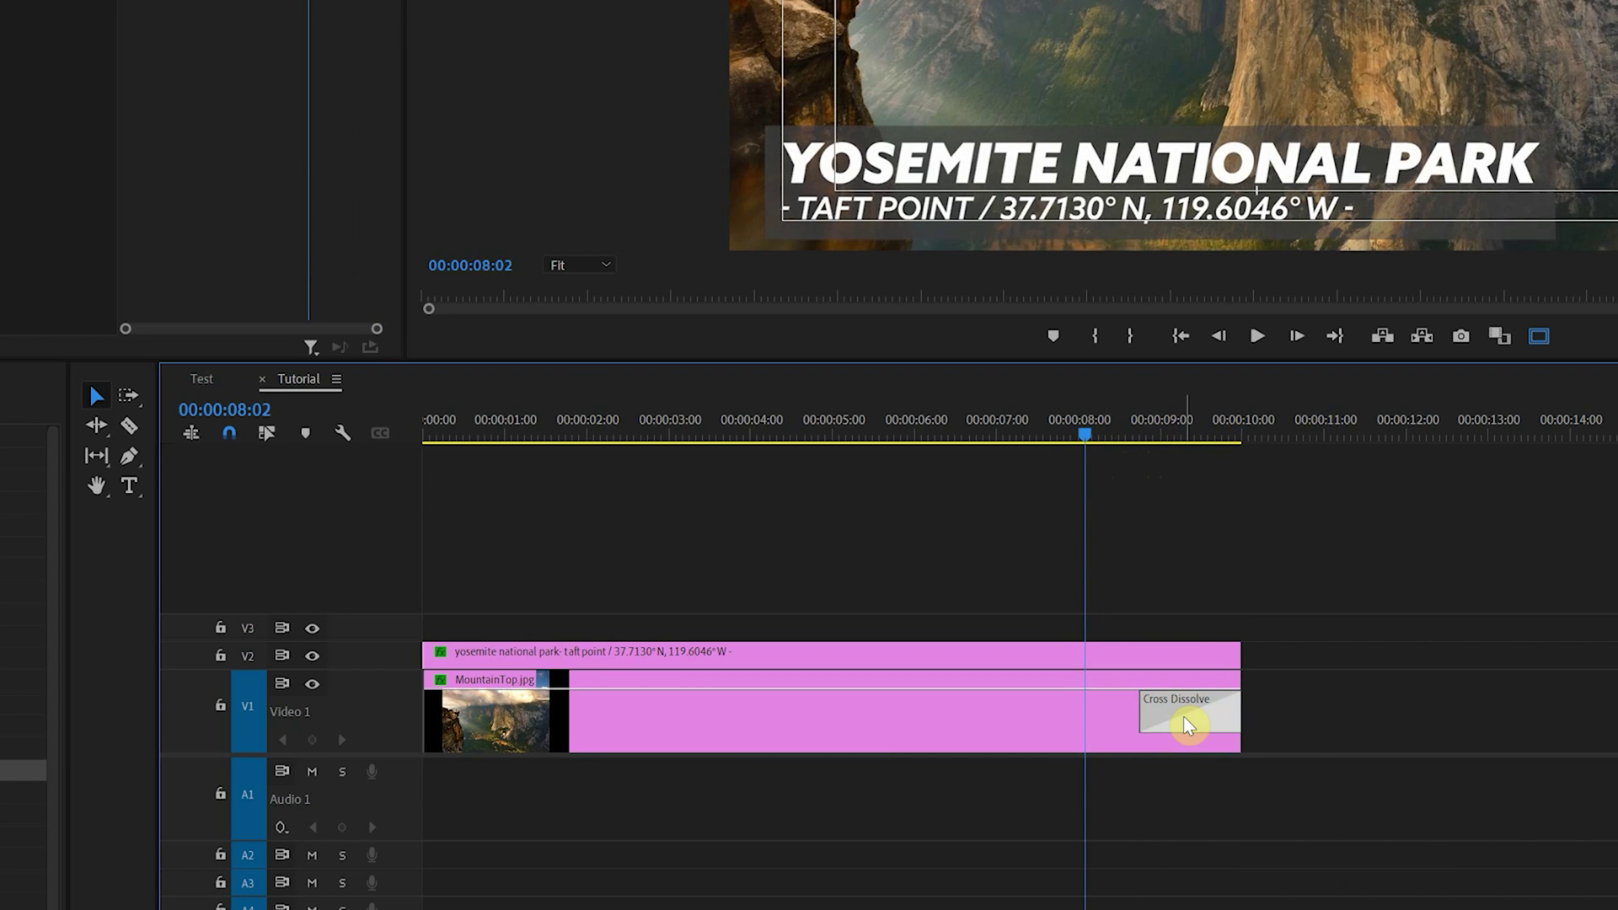
key("Delete")
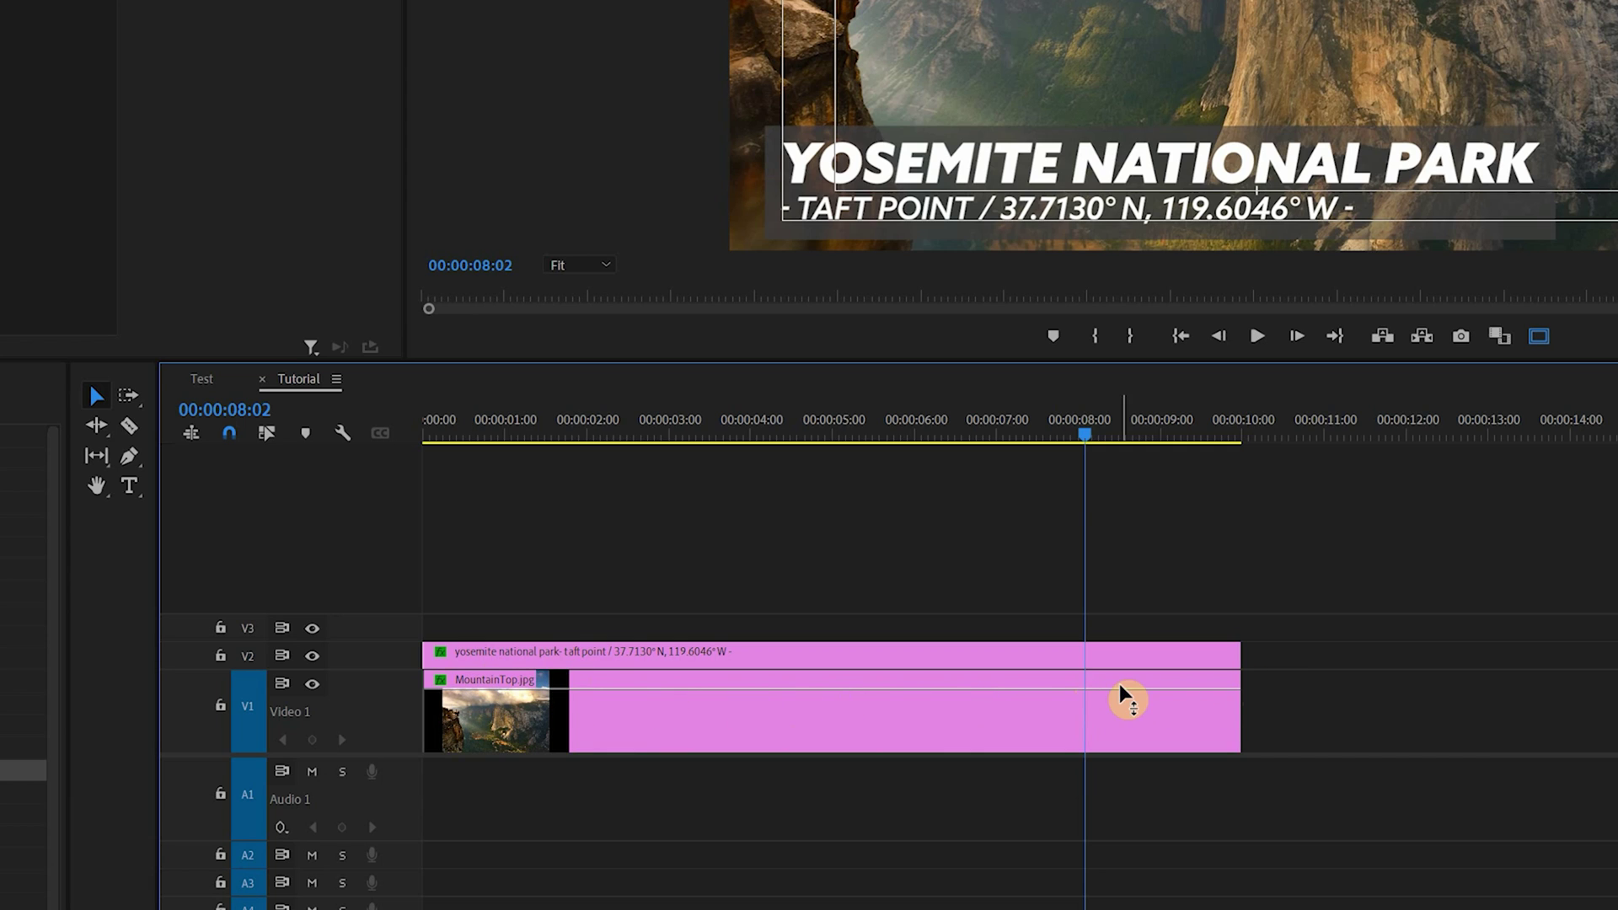
Keyframe the photo's opacity from 08:02, dragging the end keyframe down to 0
left_click(1086, 691, "ctrl")
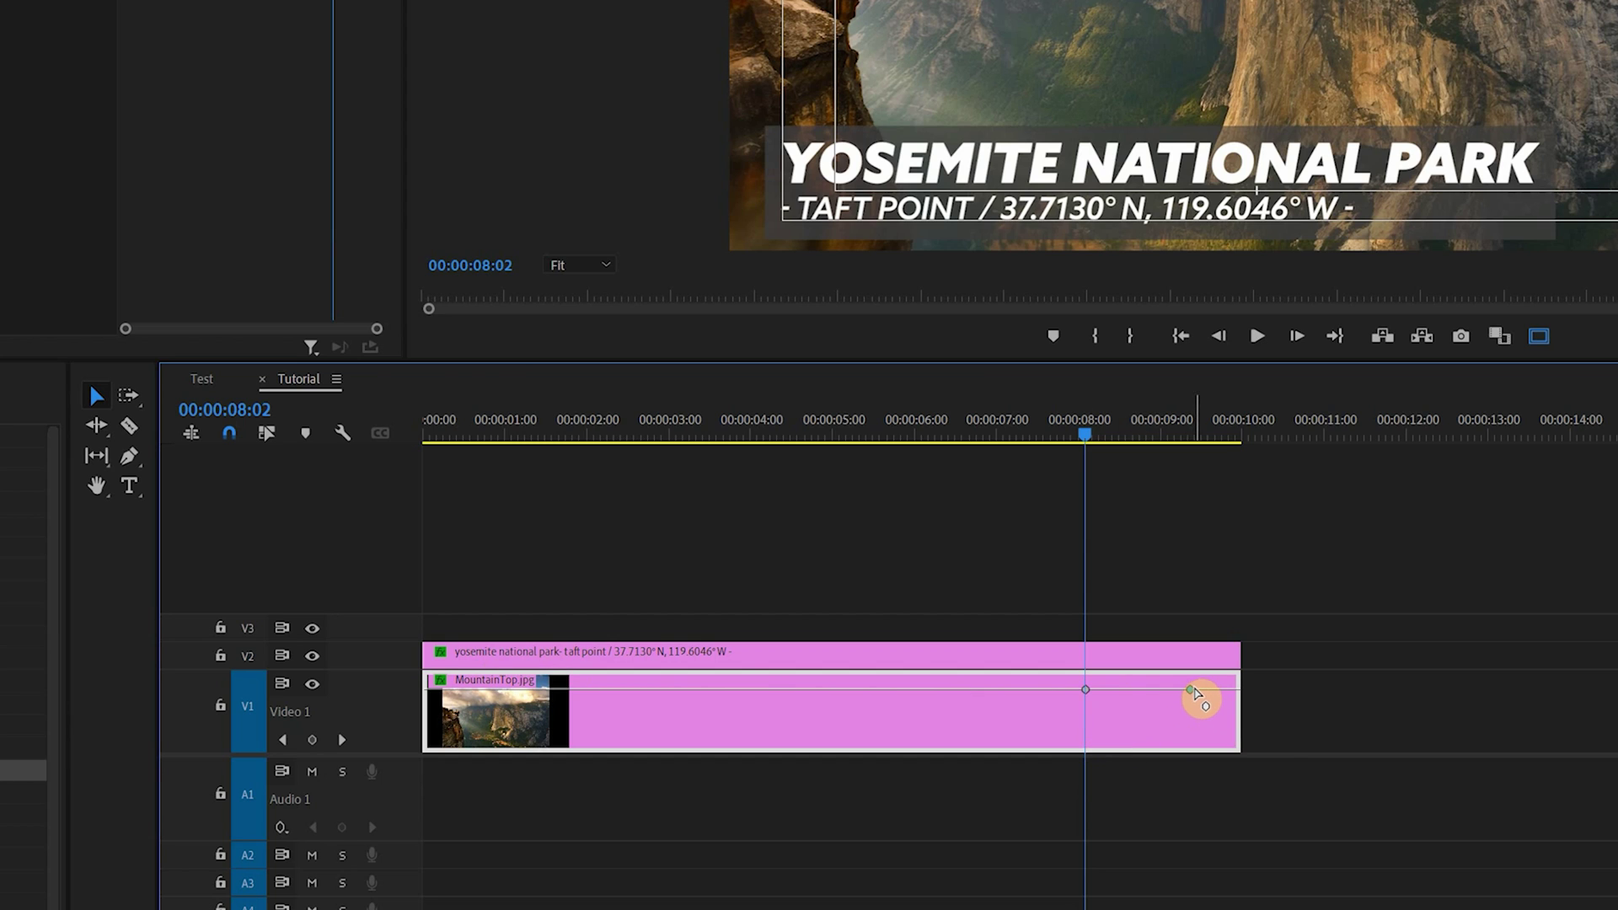
left_click_drag(1196, 692, 1238, 745)
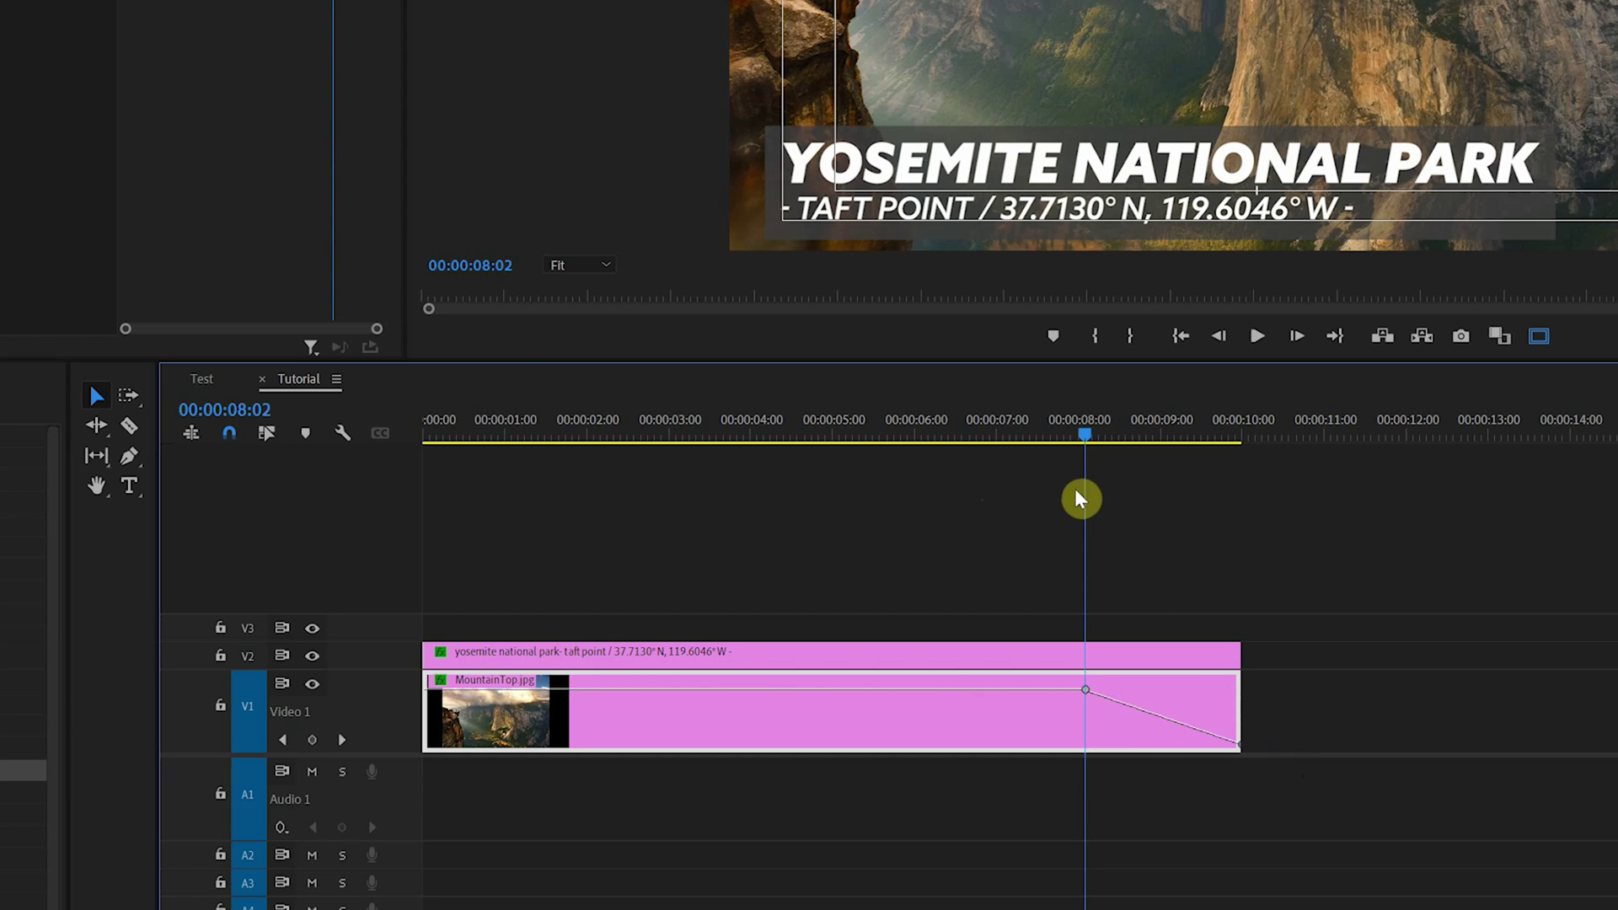
key("space")
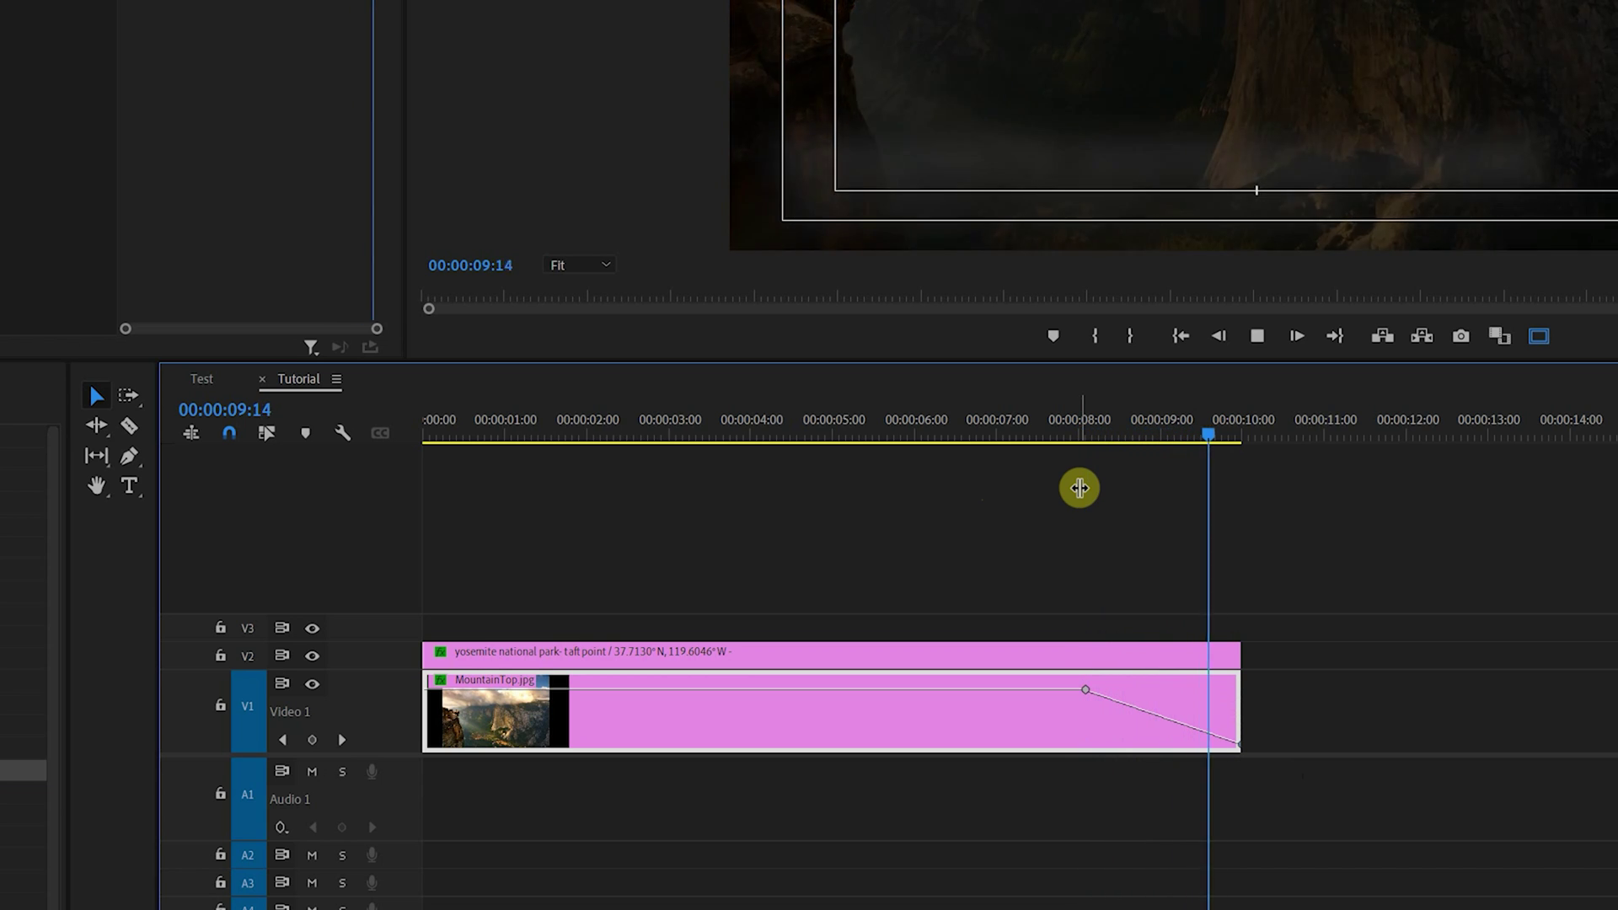
left_click(1068, 434)
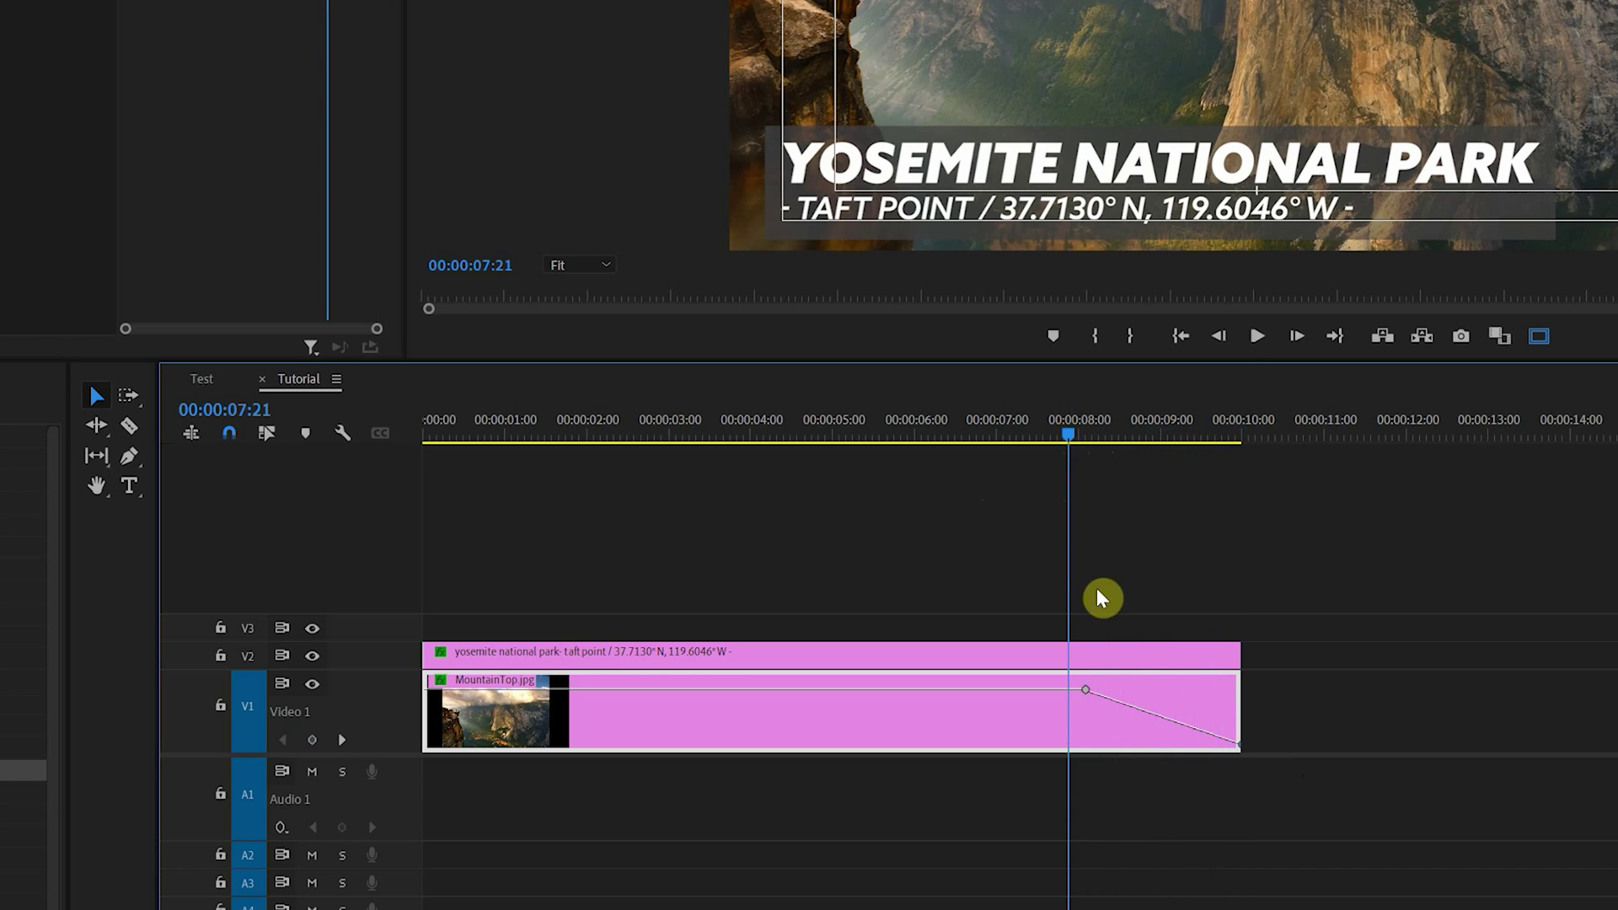
Ease In the photo's opacity keyframe, bend the ramp into a smooth curve, and play it
right_click(1084, 691)
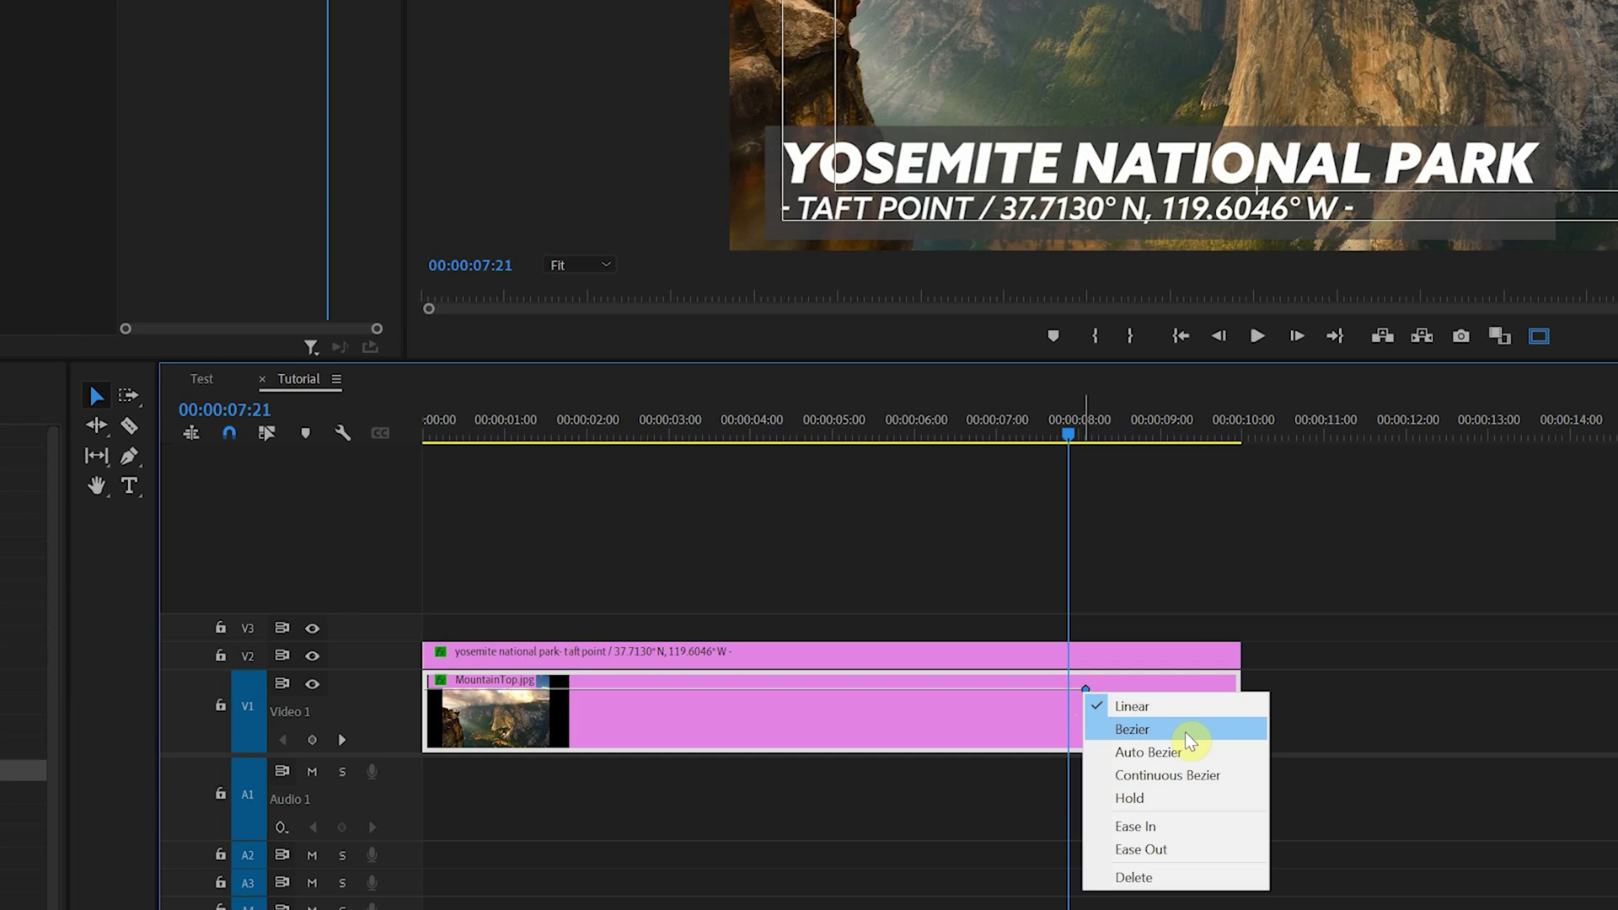
left_click(1150, 827)
left_click(1105, 714)
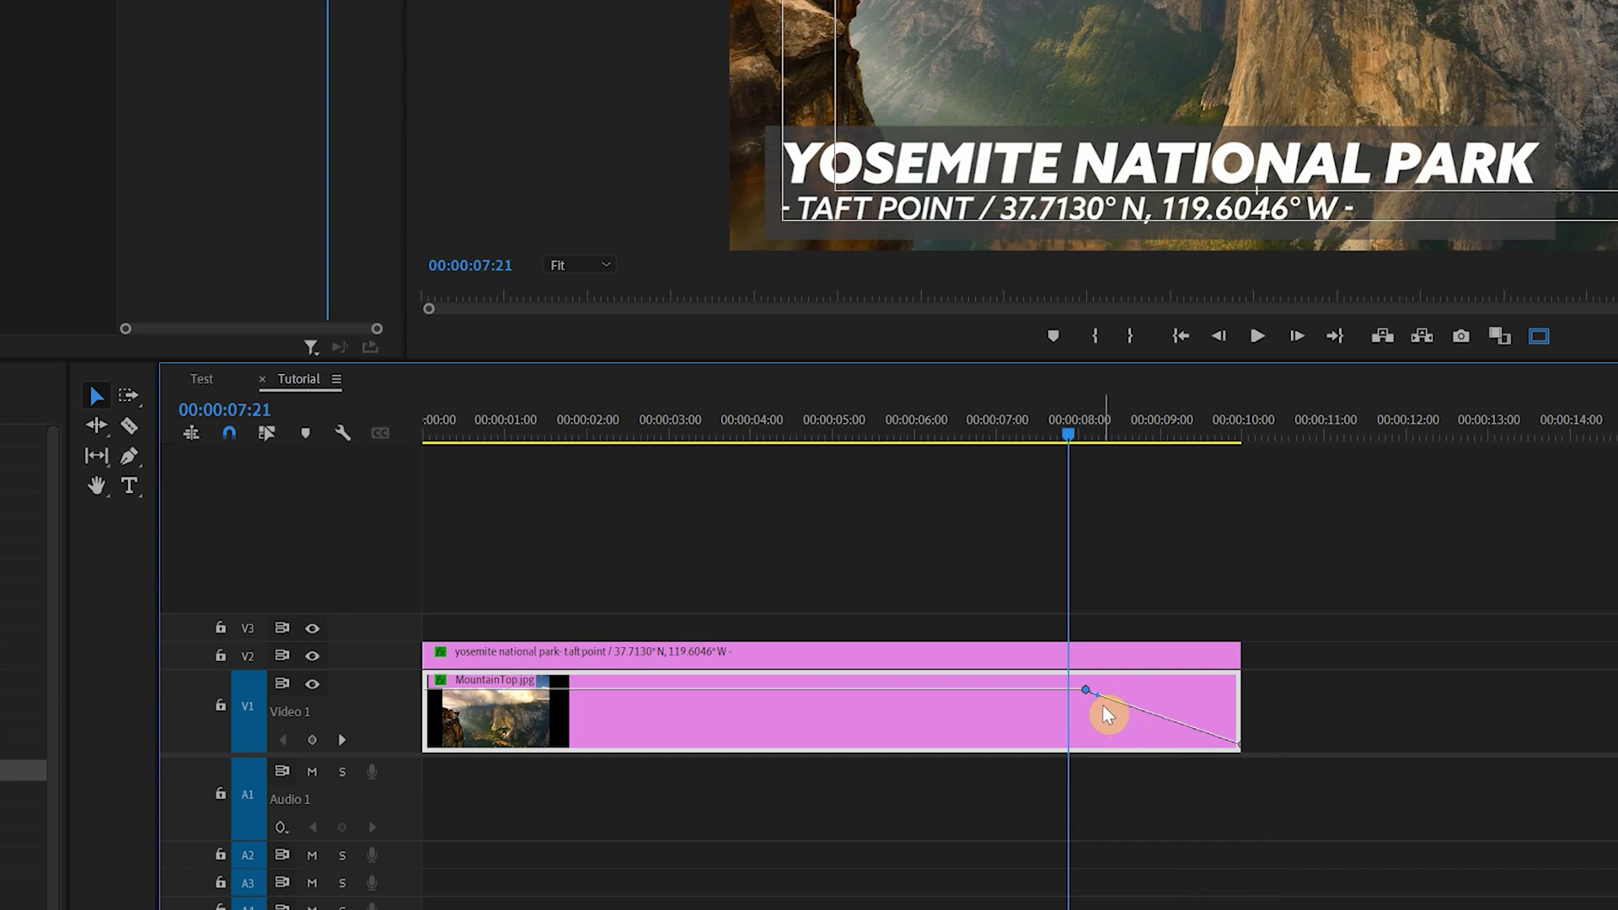
mouse_move(1101, 692)
left_mouse_down()
mouse_move(1107, 724)
mouse_move(1126, 696)
left_mouse_up()
key("space")
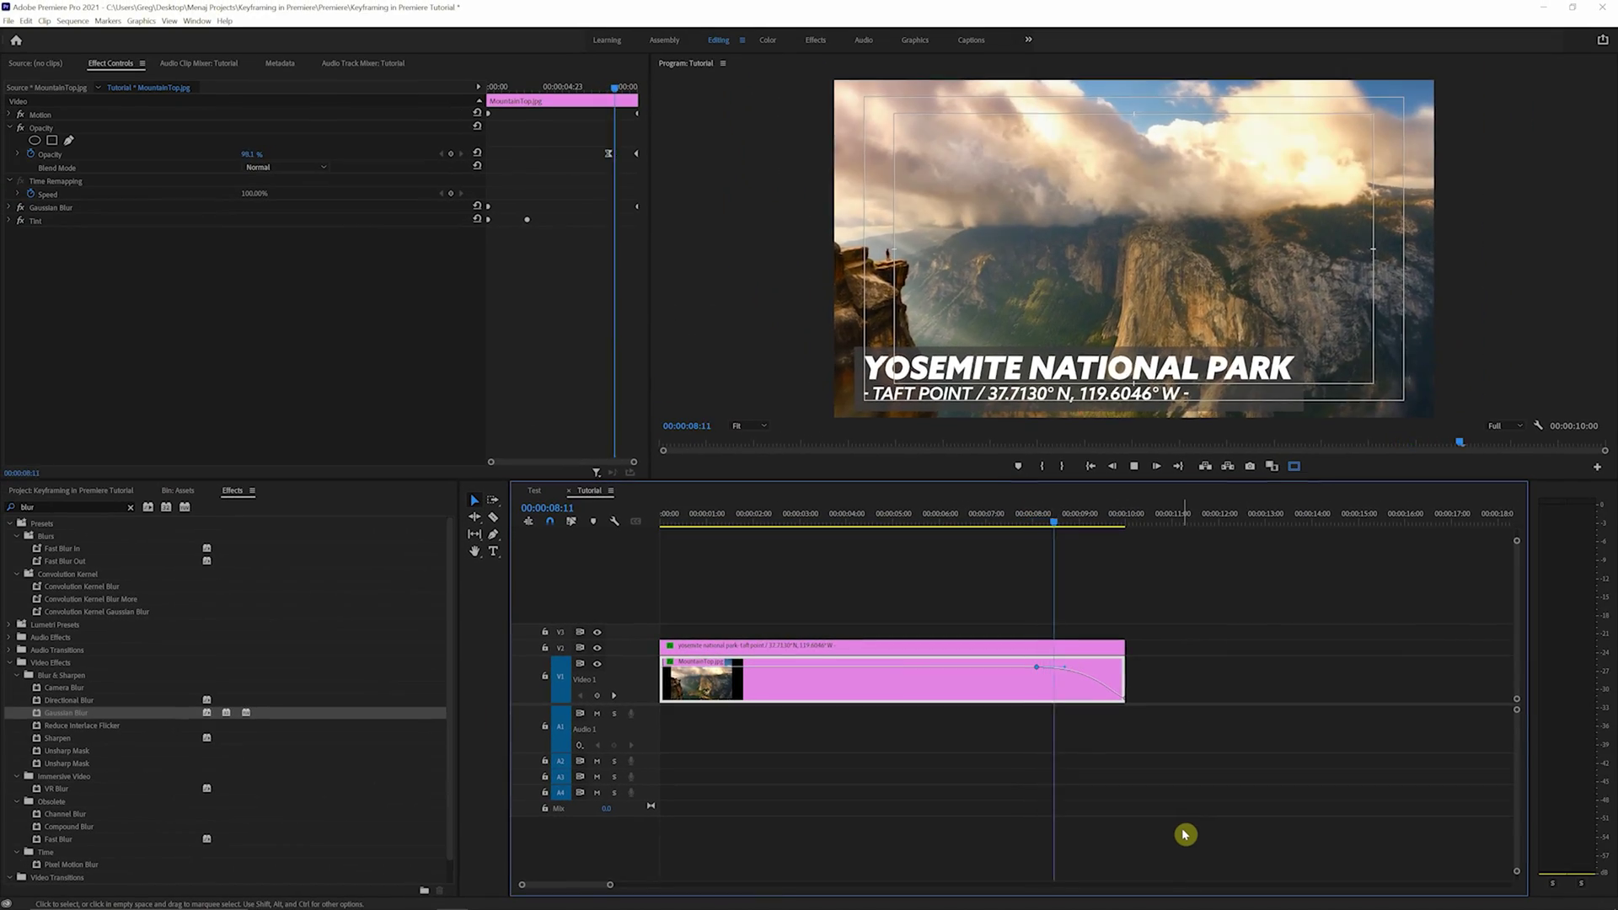